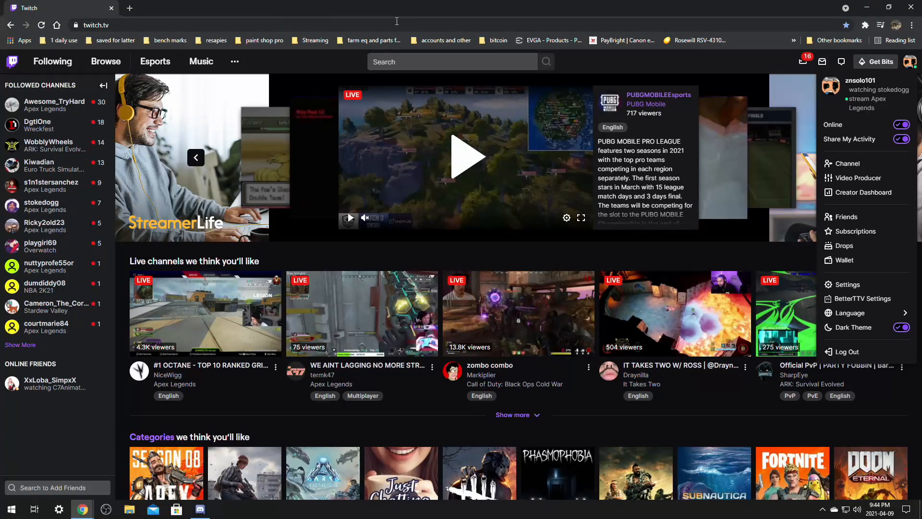
Open the Creator Dashboard and go to the Discovery page of its Extensions section.
left_click(912, 65)
left_click(911, 65)
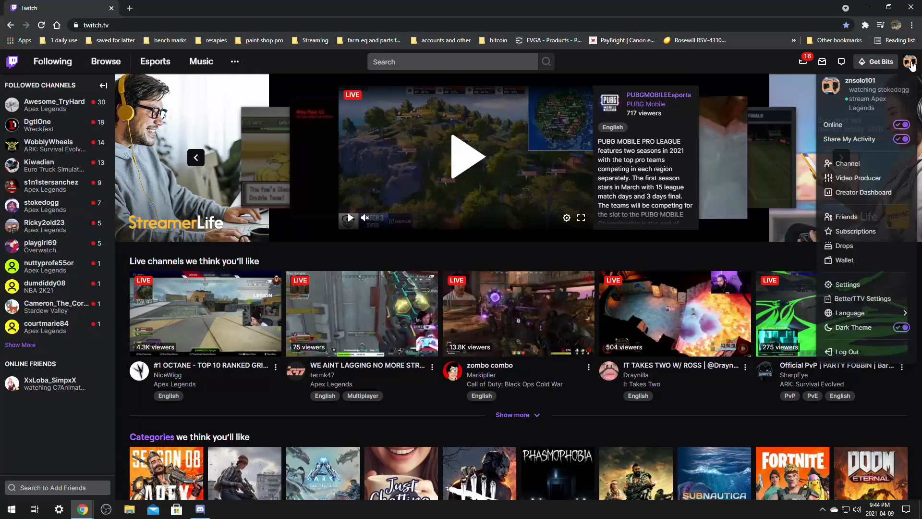
left_click(862, 195)
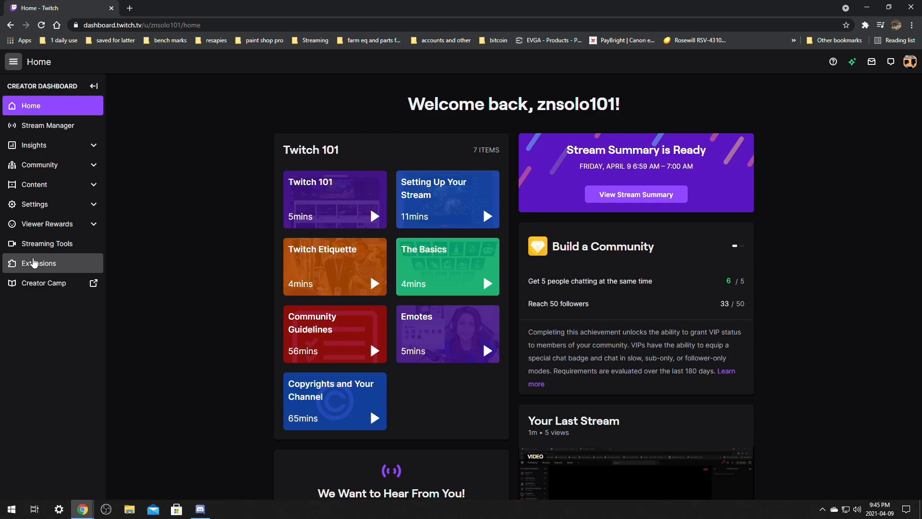
left_click(47, 264)
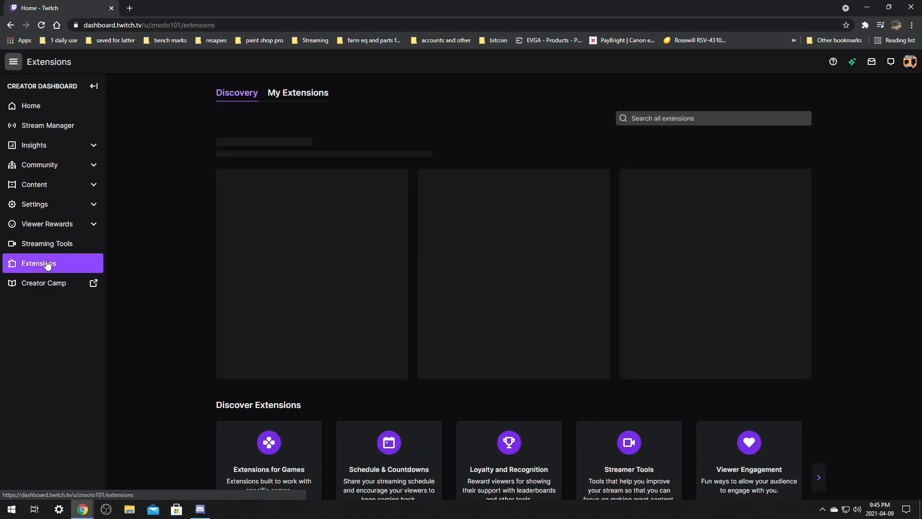
left_click(296, 92)
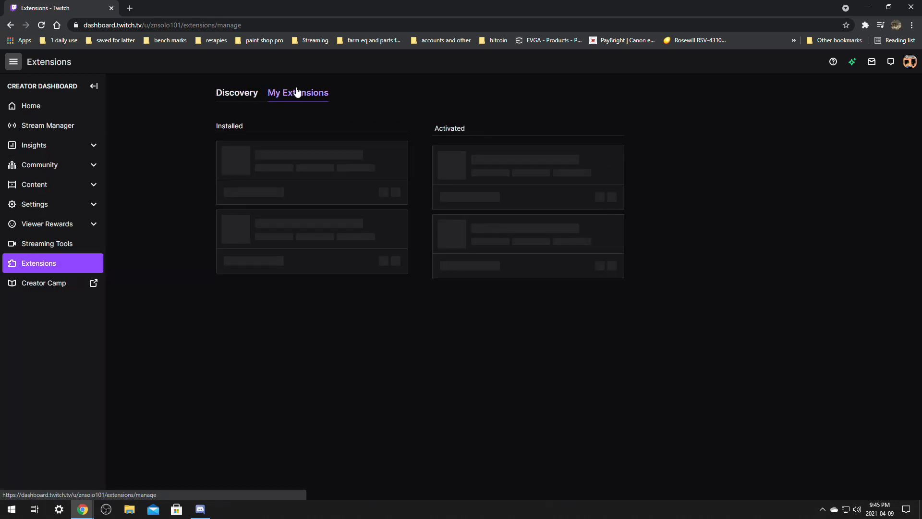
left_click(220, 101)
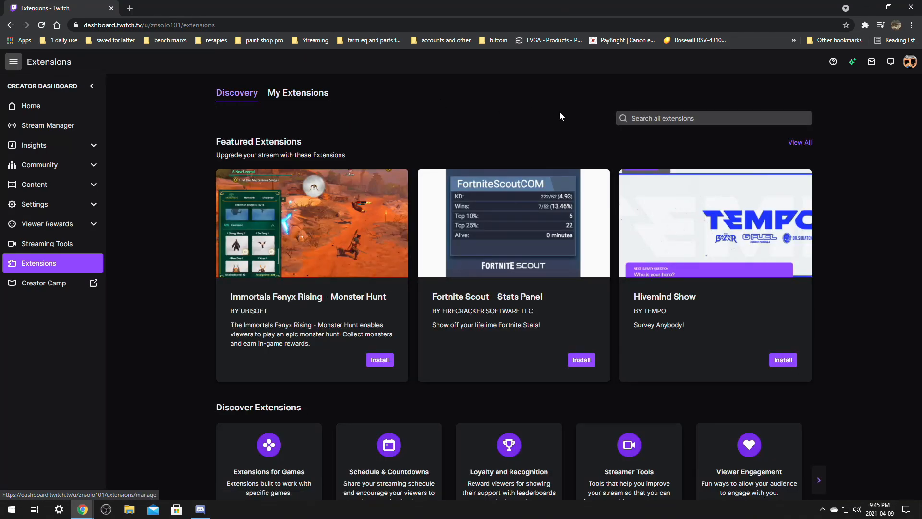
Search all extensions for "overlay expert".
left_click(676, 118)
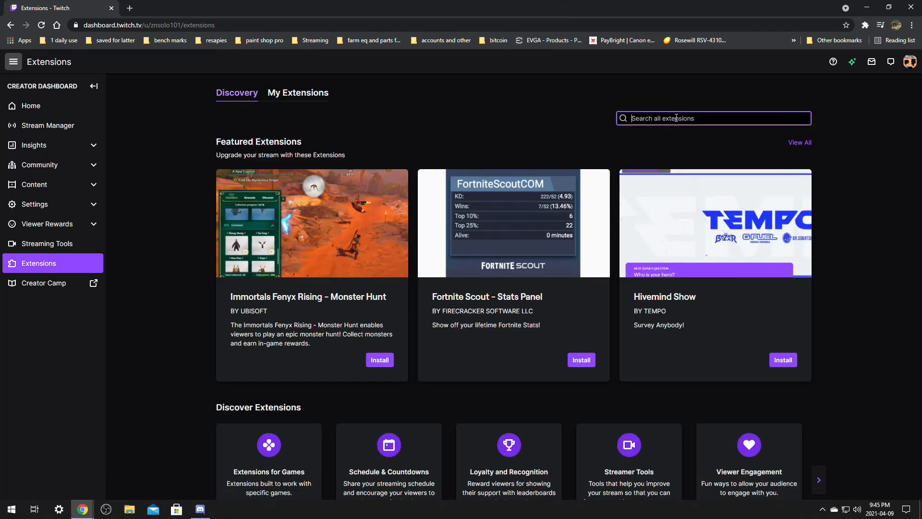
type("over;ay expert")
left_click(647, 118)
key("BackSpace")
type("l")
key("Return")
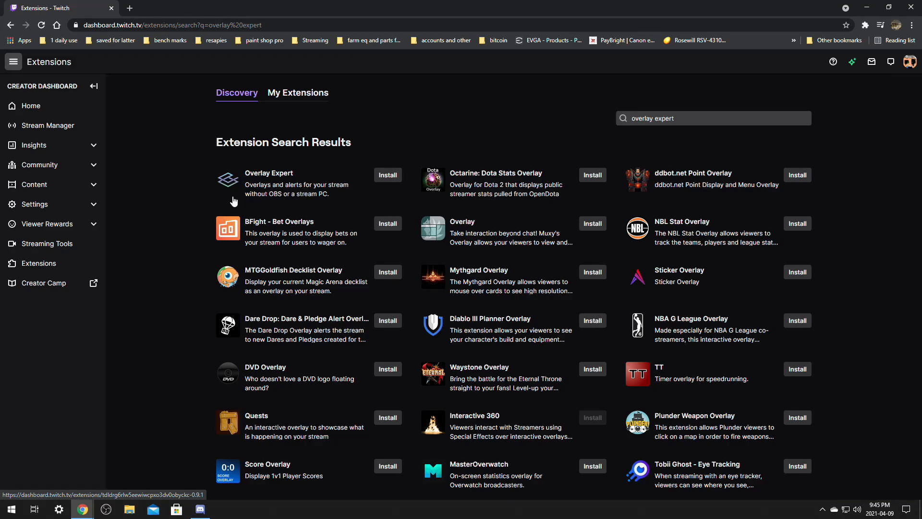
Install the Overlay Expert extension without configuring it yet, and open the list of installed extensions.
left_click(388, 175)
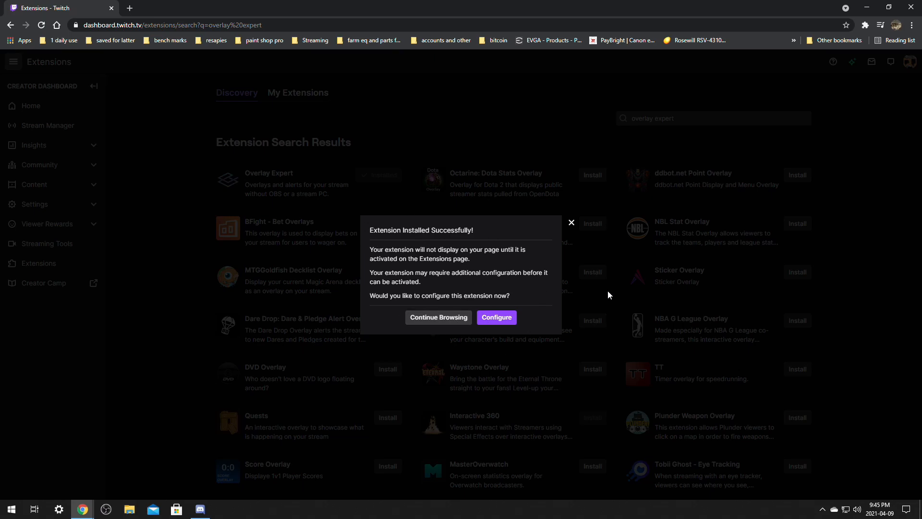
left_click(425, 322)
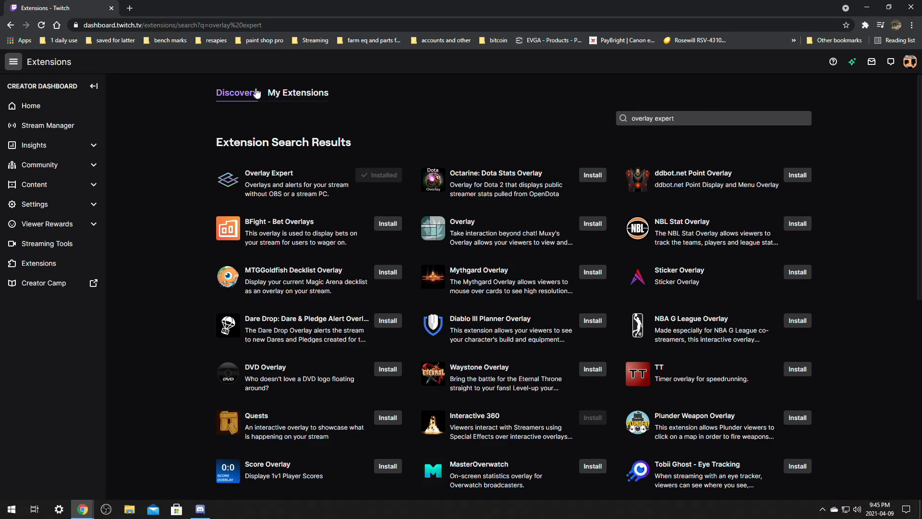
left_click(310, 96)
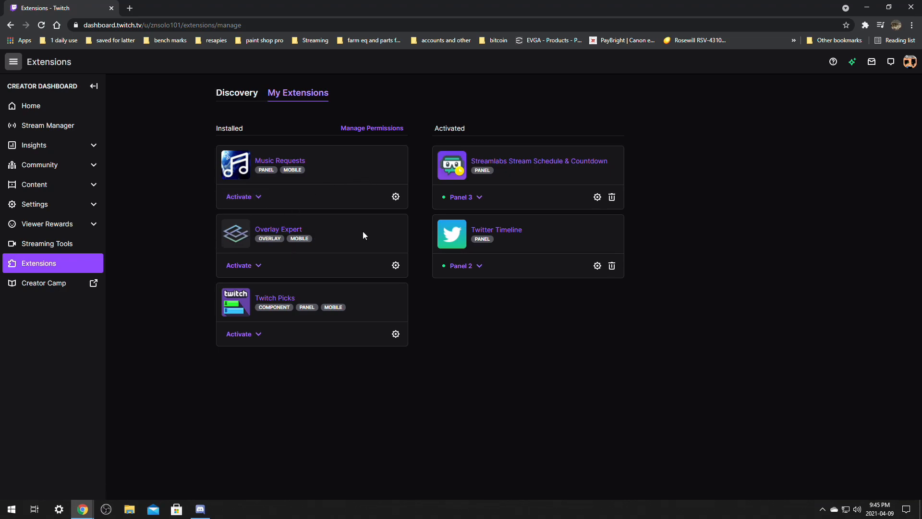
Look over Overlay Expert's configuration window and its activation options, leaving both unchanged.
left_click(397, 267)
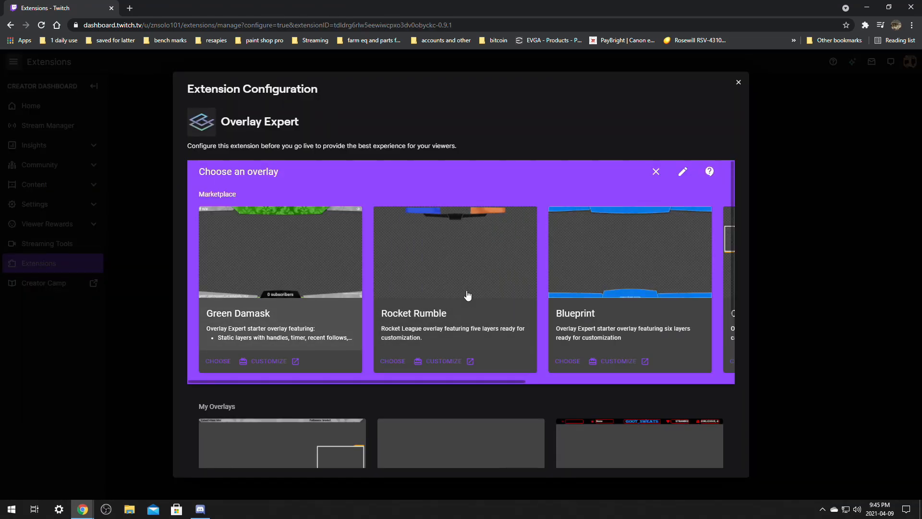
mouse_move(477, 381)
left_mouse_down()
mouse_move(692, 393)
mouse_move(463, 383)
left_mouse_up()
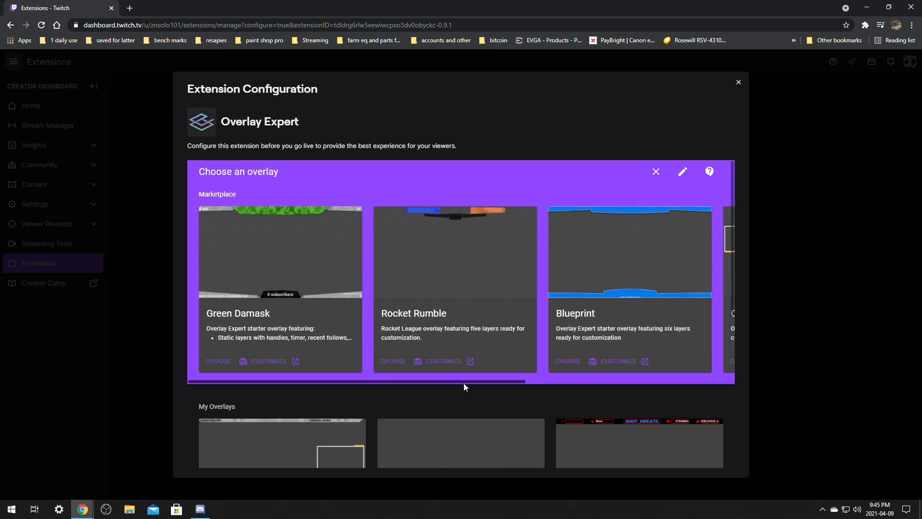
left_click(739, 84)
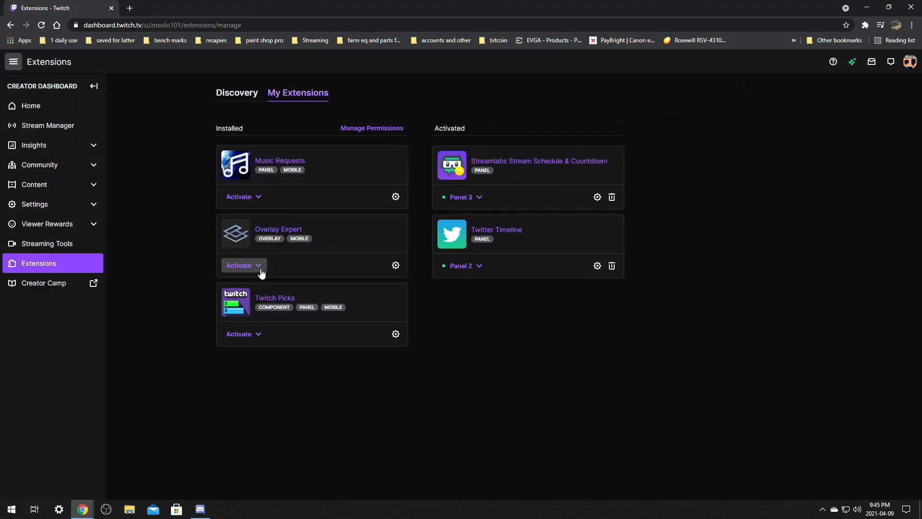
left_click(261, 270)
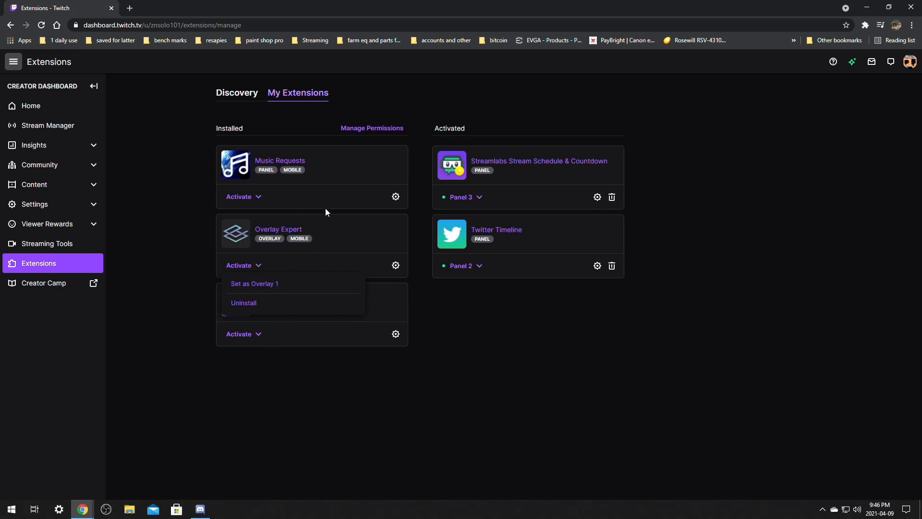
left_click_drag(438, 124, 438, 127)
Browse the marketplace and personal overlays in Overlay Expert's configuration, and create a new overlay in the Builder.
left_click(395, 266)
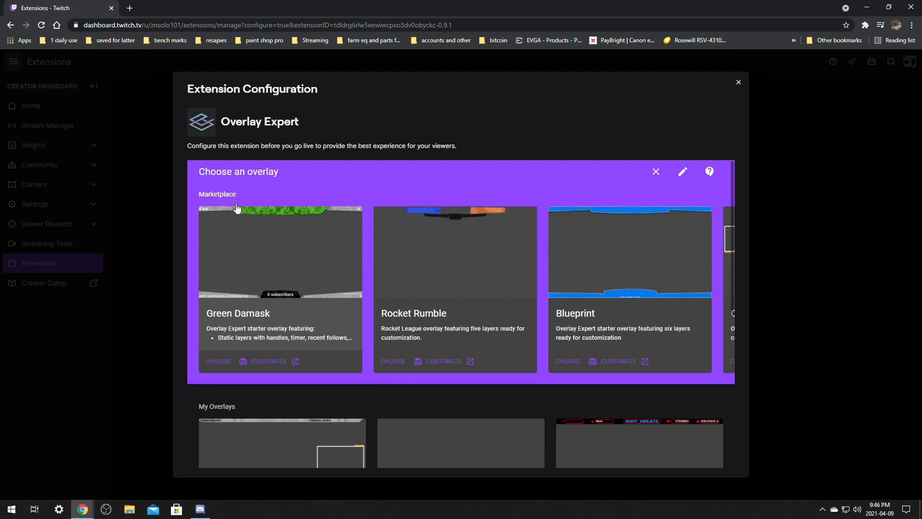
left_click_drag(475, 381, 739, 383)
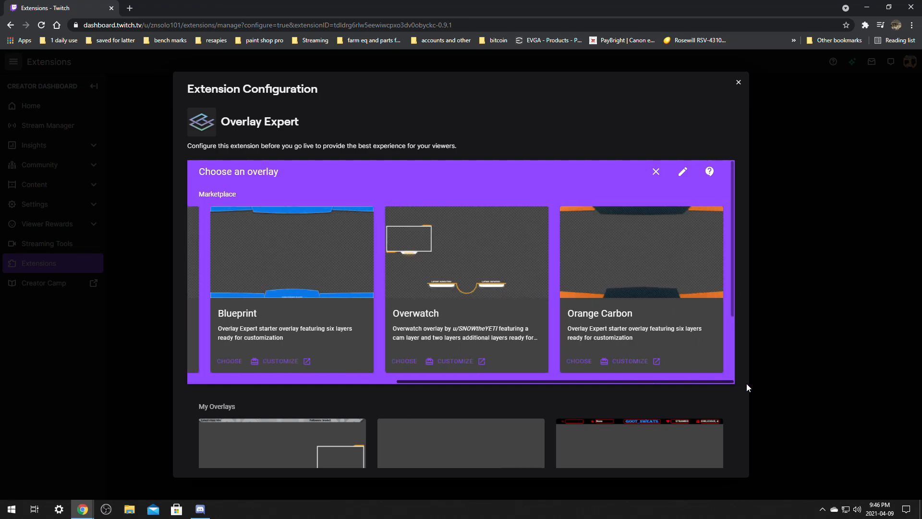
scroll(686, 381, "down", 4)
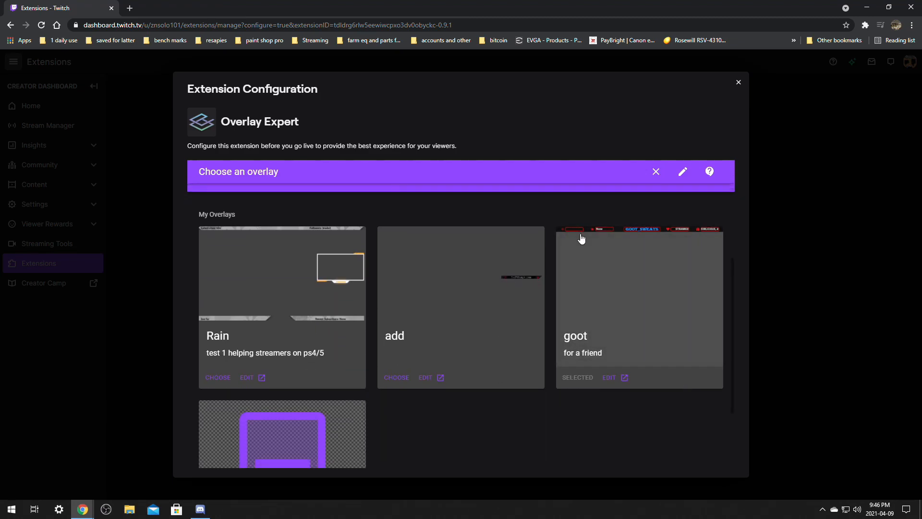
scroll(678, 234, "down", 1)
scroll(679, 234, "up", 2)
scroll(678, 234, "down", 3)
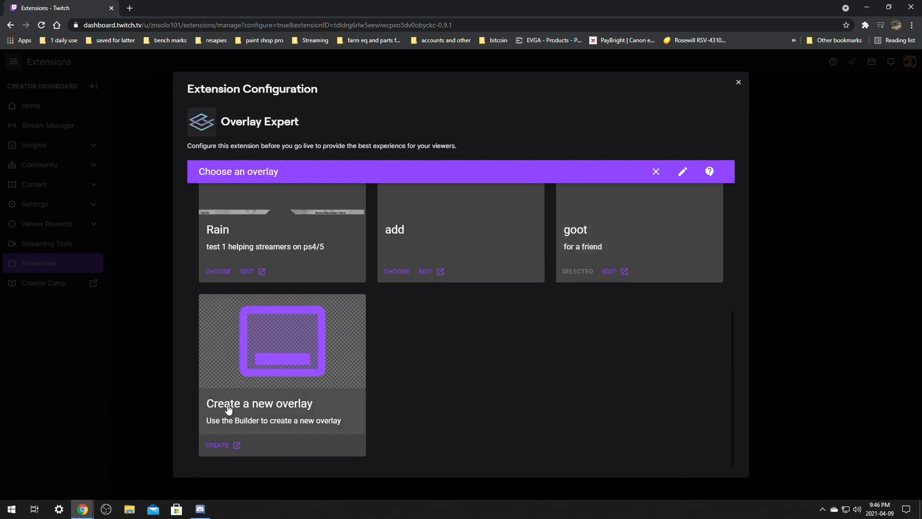
left_click(290, 357)
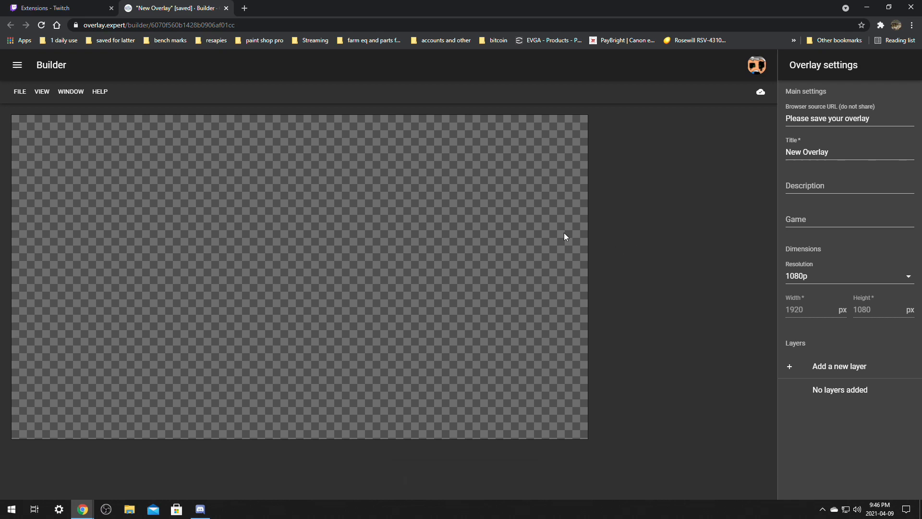
Set the new overlay's title to "goot_sweats", its description to "for friend" and its game to "Apex".
left_click(99, 91)
left_click_drag(848, 151, 775, 153)
type("goot")
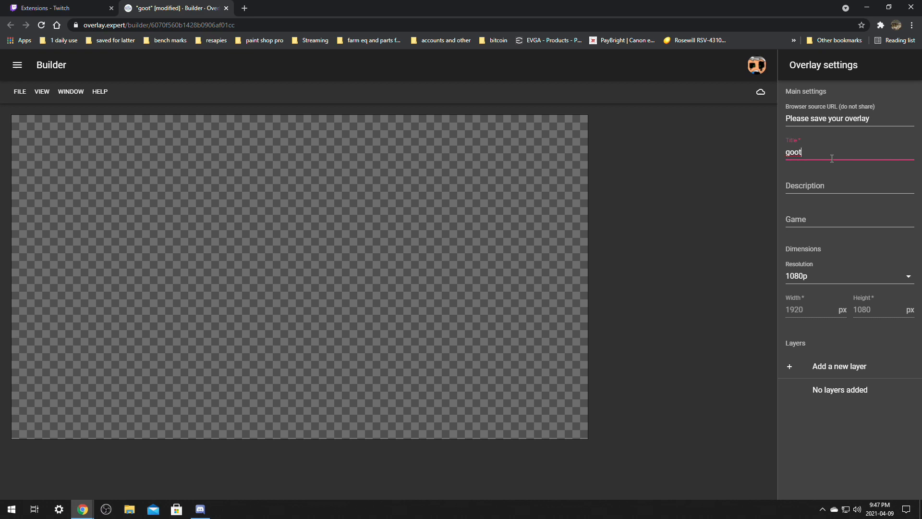
type("_sweats")
left_click(806, 184)
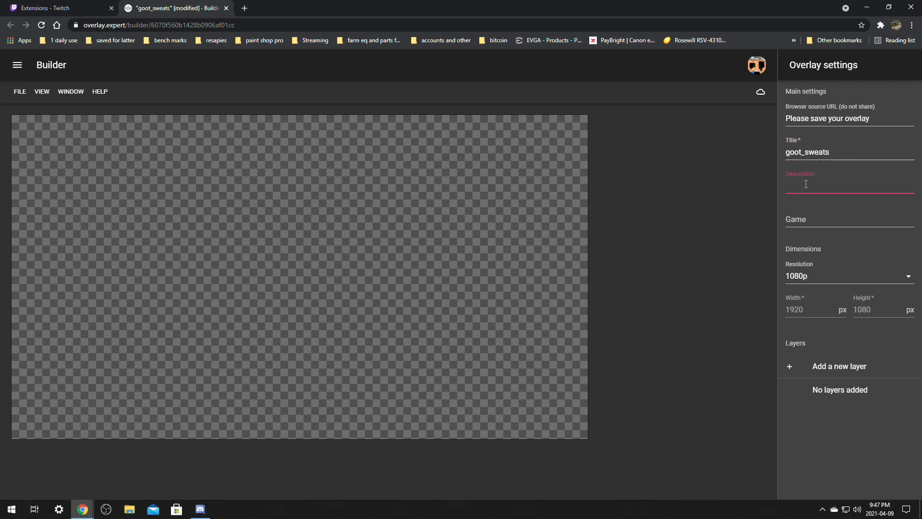
type("for friends")
key("BackSpace")
left_click(810, 219)
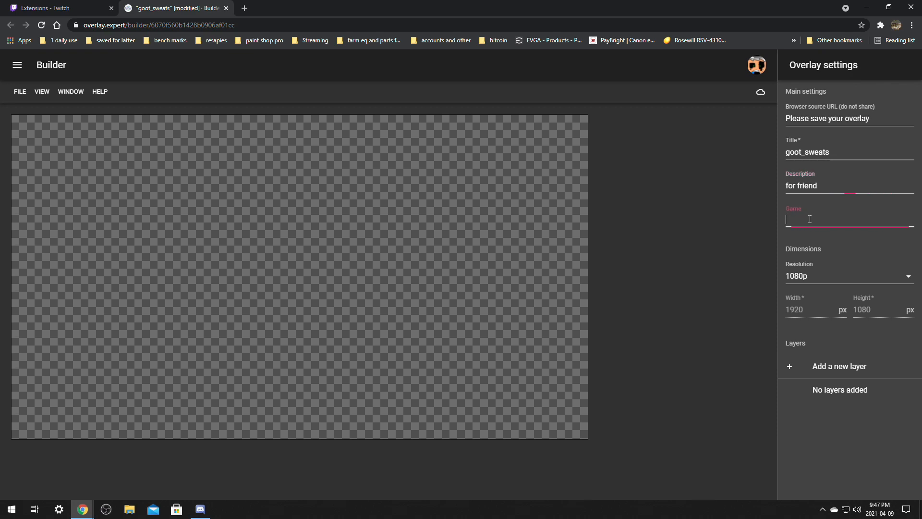
type("Apex")
Add a new layer to the overlay and set its description to "topbar".
left_click(830, 370)
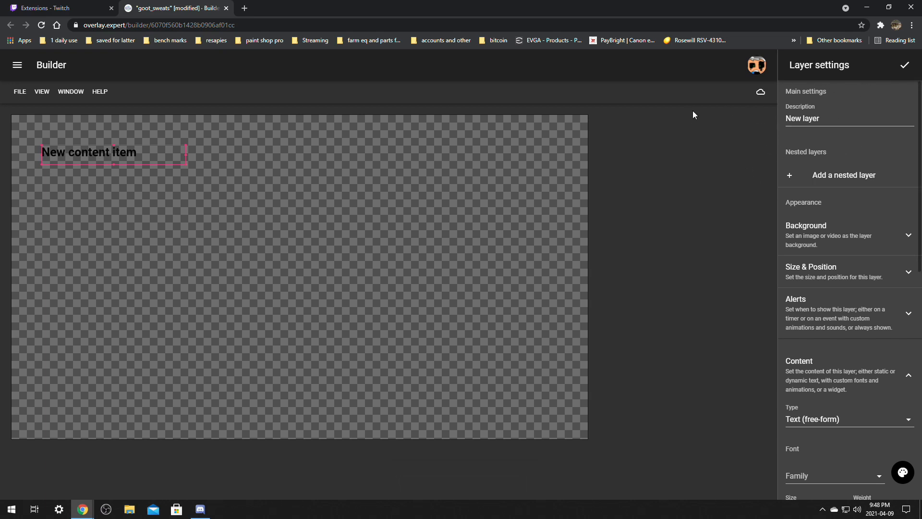
triple_click(793, 119)
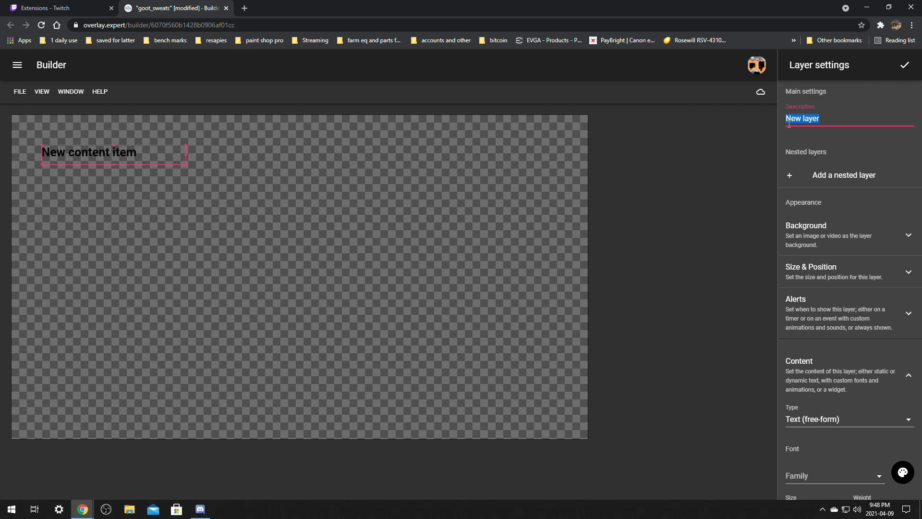
type("topbar")
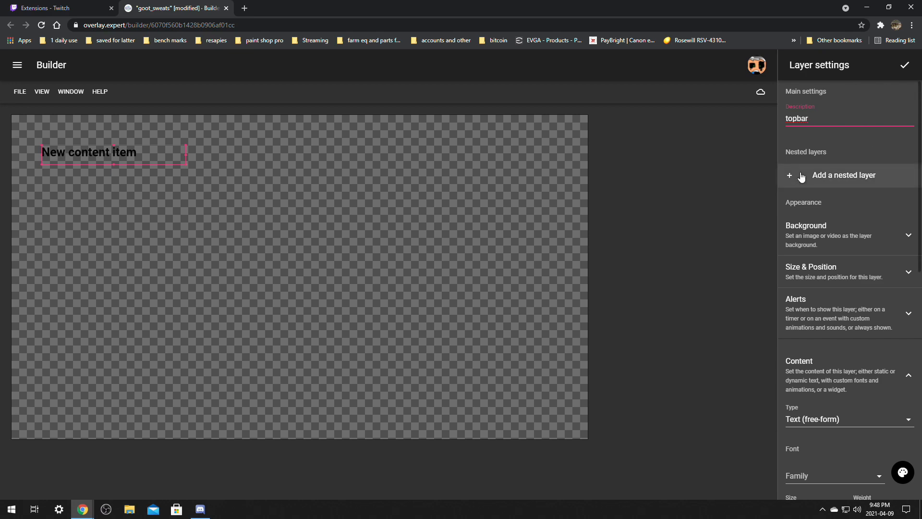
Set the uploaded 1920 × 63 animated banner image as the topbar layer's background.
left_click(807, 238)
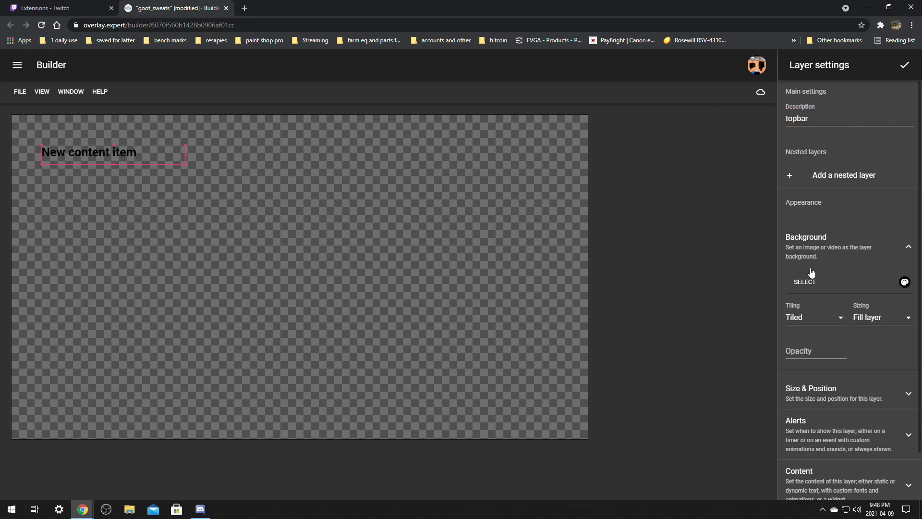
left_click(806, 283)
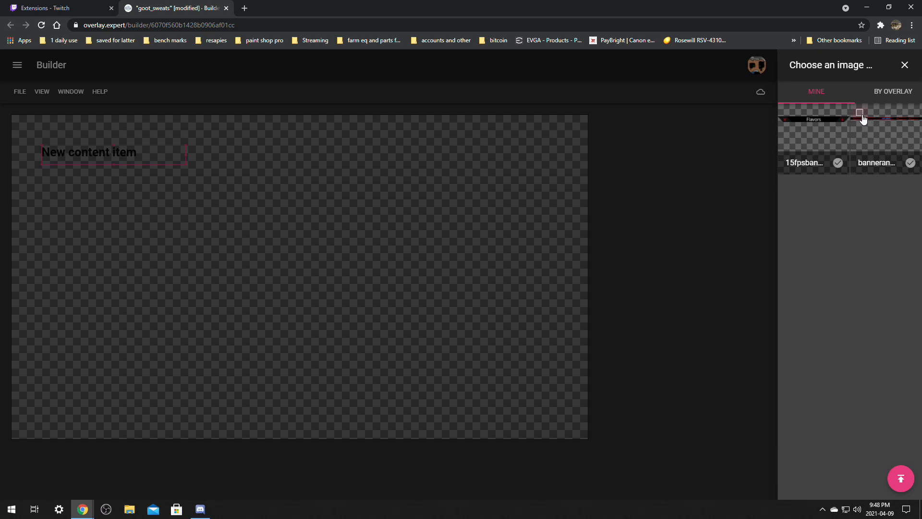
left_click(911, 162)
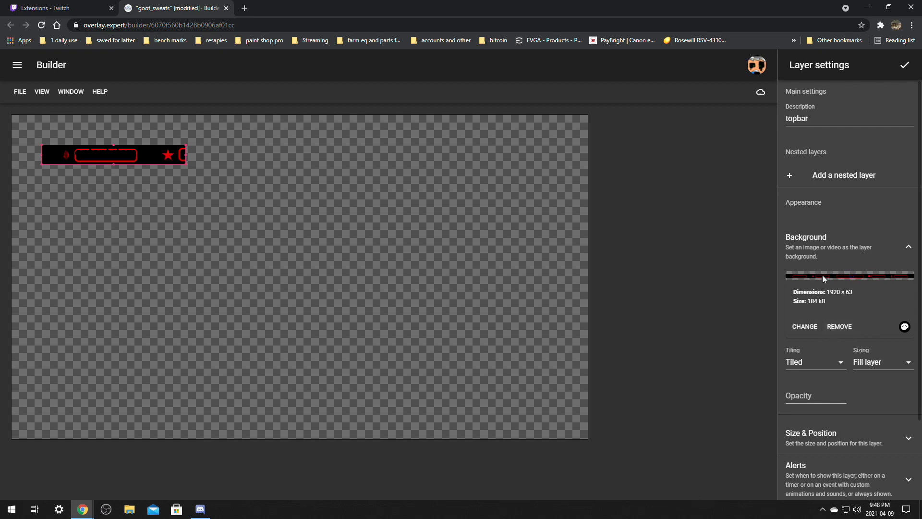
Stretch the topbar layer to the full canvas width and place it along the canvas's upper edge.
left_click_drag(184, 154, 612, 178)
left_click_drag(408, 156, 379, 129)
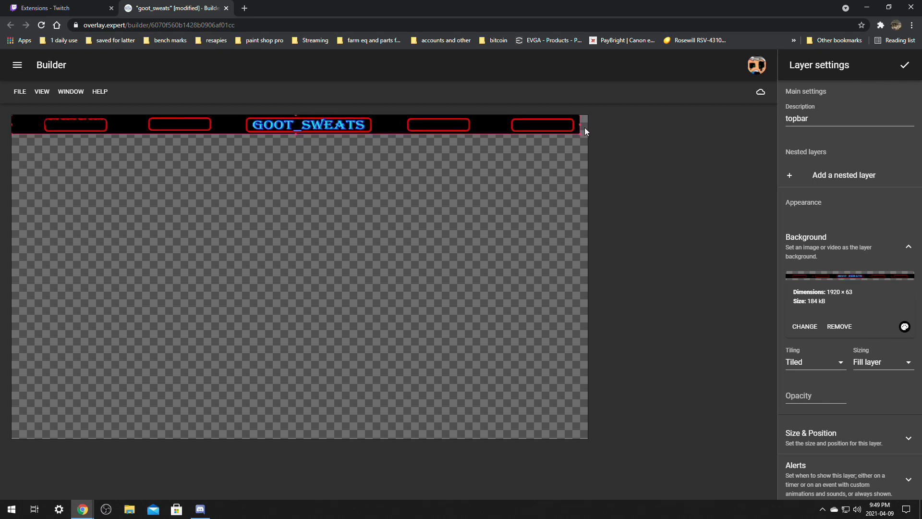
mouse_move(581, 125)
left_mouse_down()
mouse_move(616, 128)
mouse_move(588, 126)
left_mouse_up()
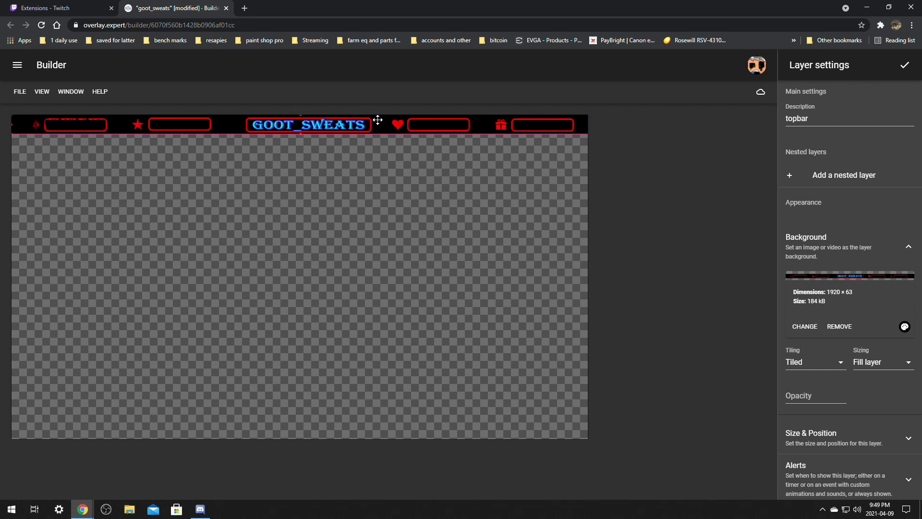
left_click_drag(380, 121, 378, 121)
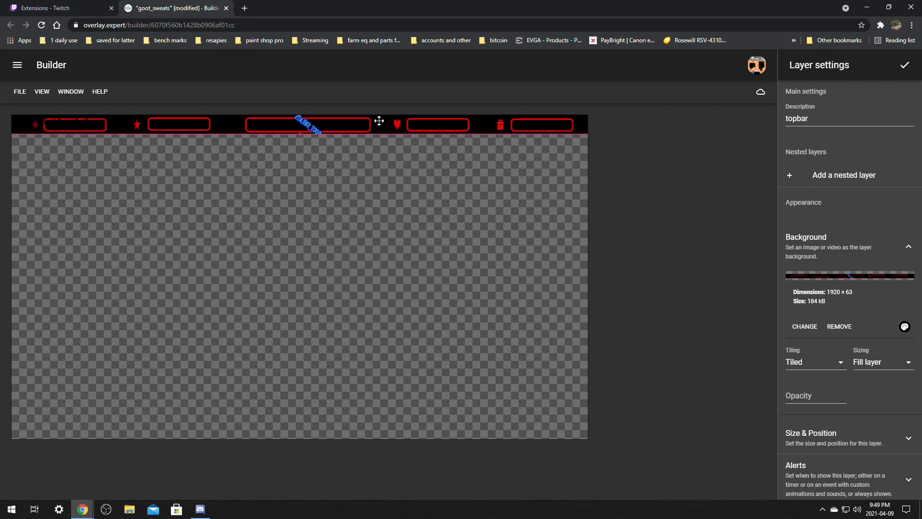
left_click(575, 229)
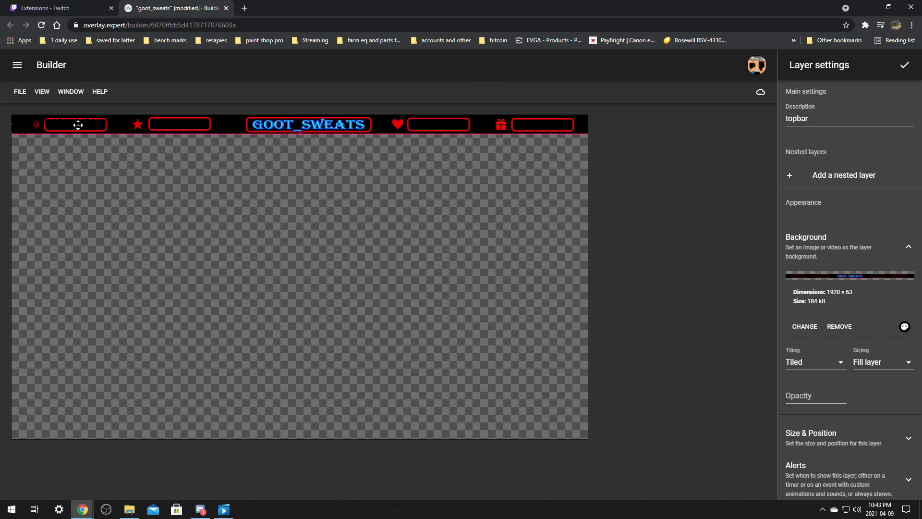
Clear the default text from the topbar layer's text group so only the banner background remains.
scroll(837, 250, "down", 2)
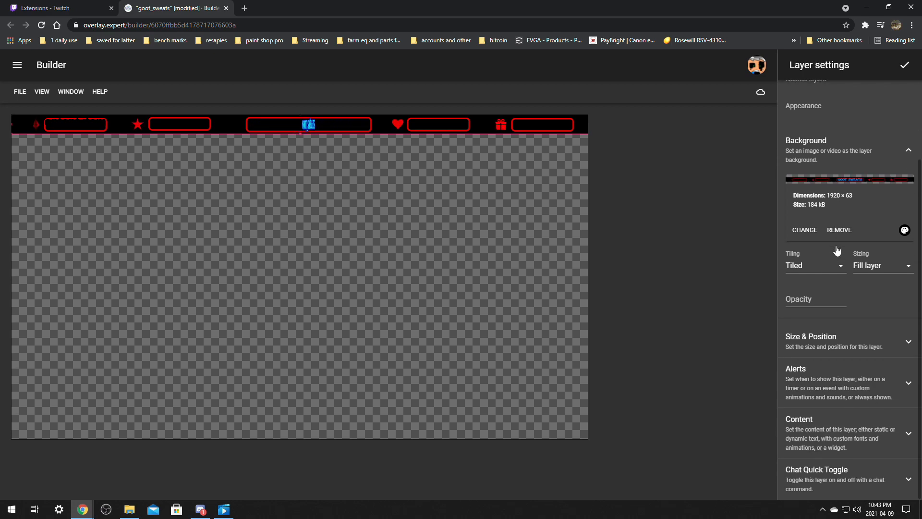
left_click(812, 430)
scroll(832, 358, "down", 7)
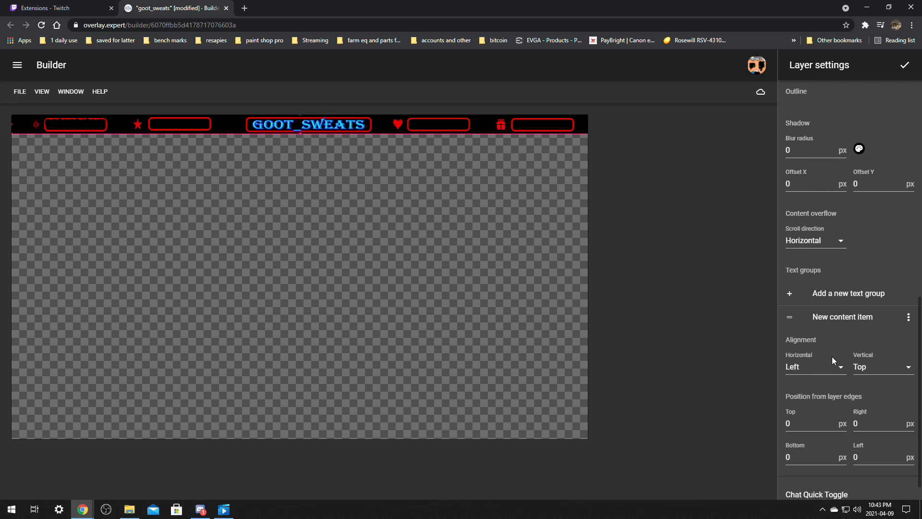
left_click(848, 311)
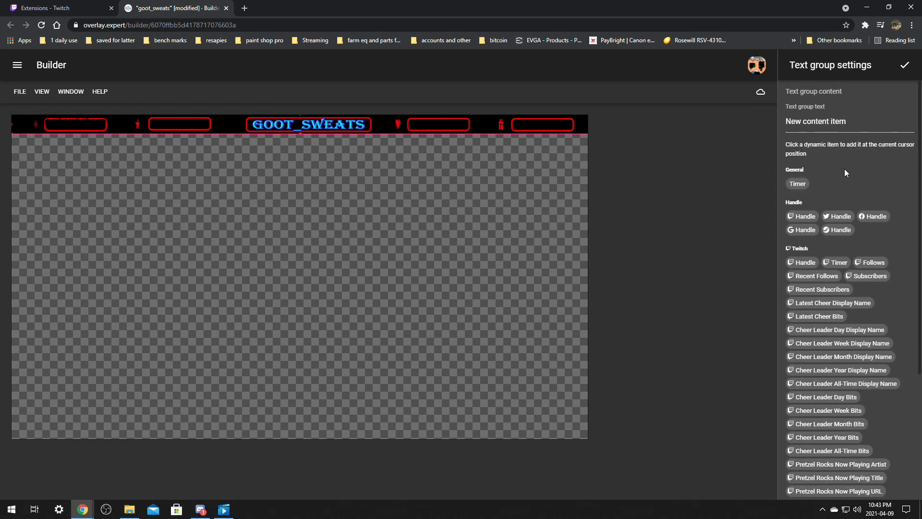
left_click_drag(848, 121, 783, 120)
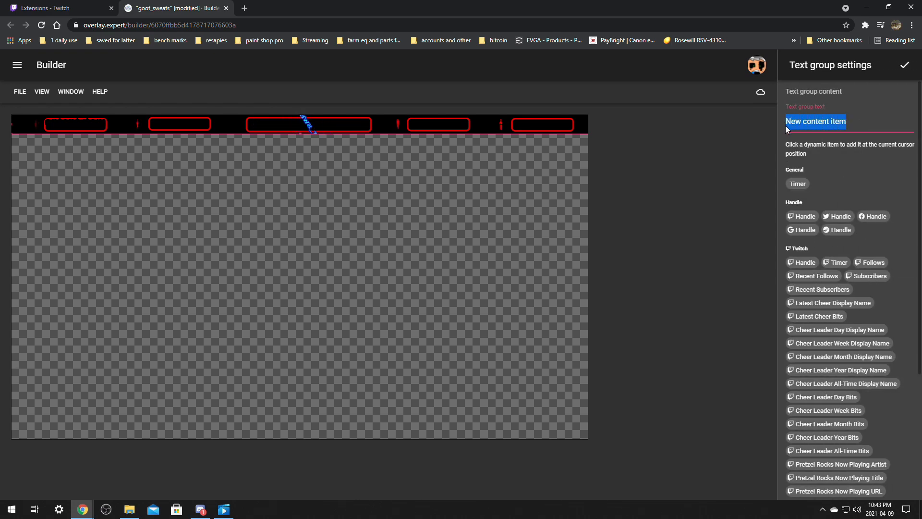
key("BackSpace")
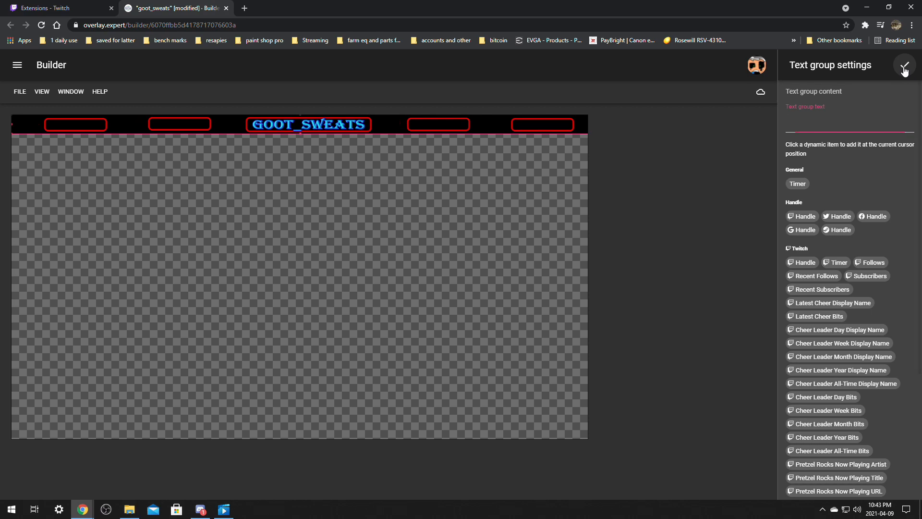
left_click(905, 65)
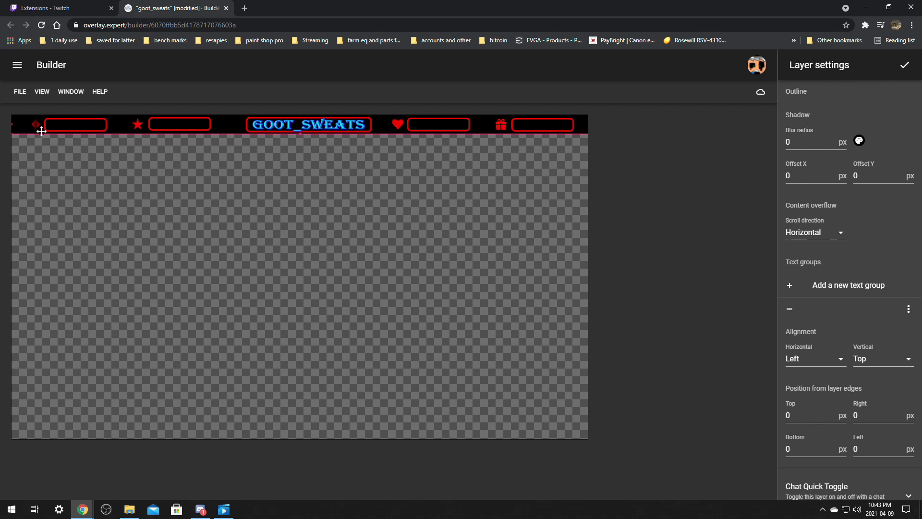
Set the topbar layer's width to 1920 px and its height to 63 px.
scroll(833, 347, "up", 3)
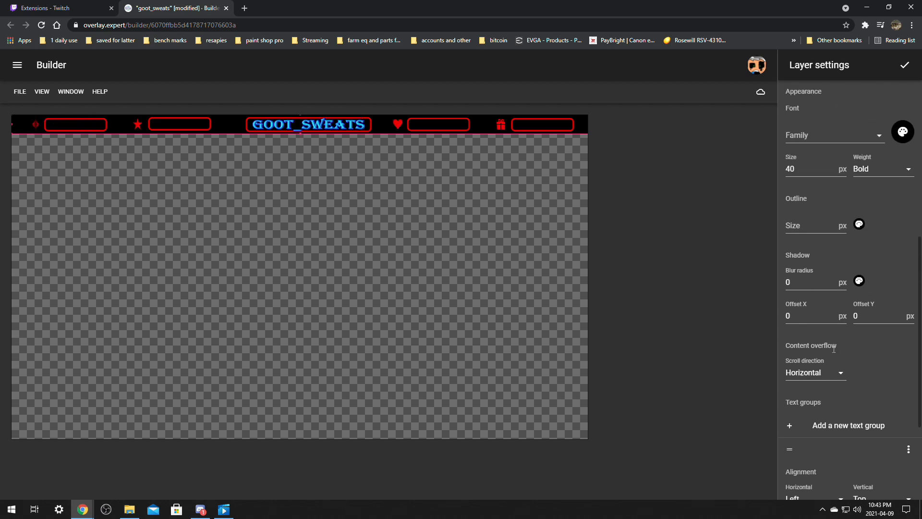
scroll(833, 348, "down", 2)
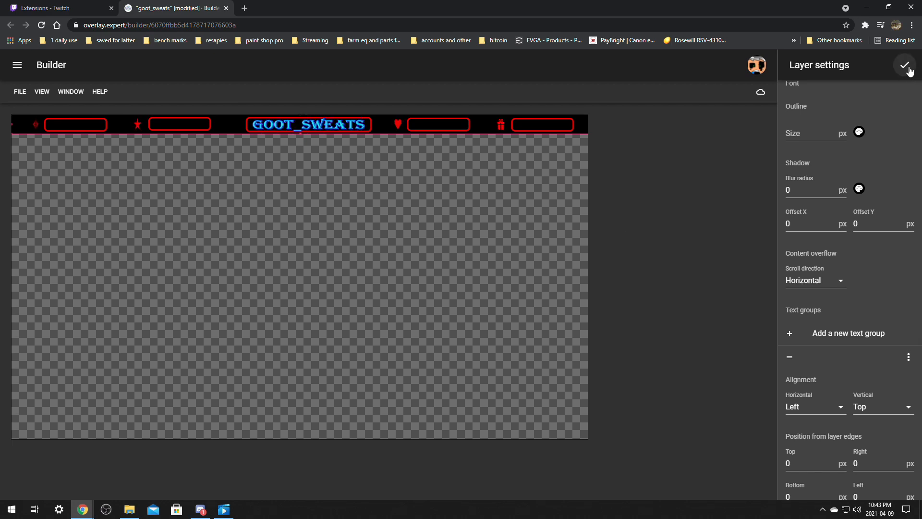
scroll(788, 326, "down", 2)
scroll(788, 327, "up", 10)
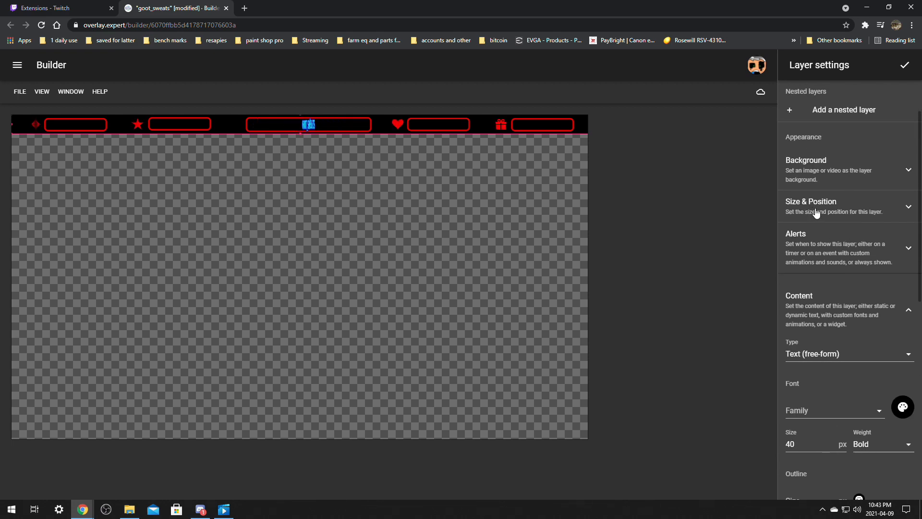
left_click(817, 209)
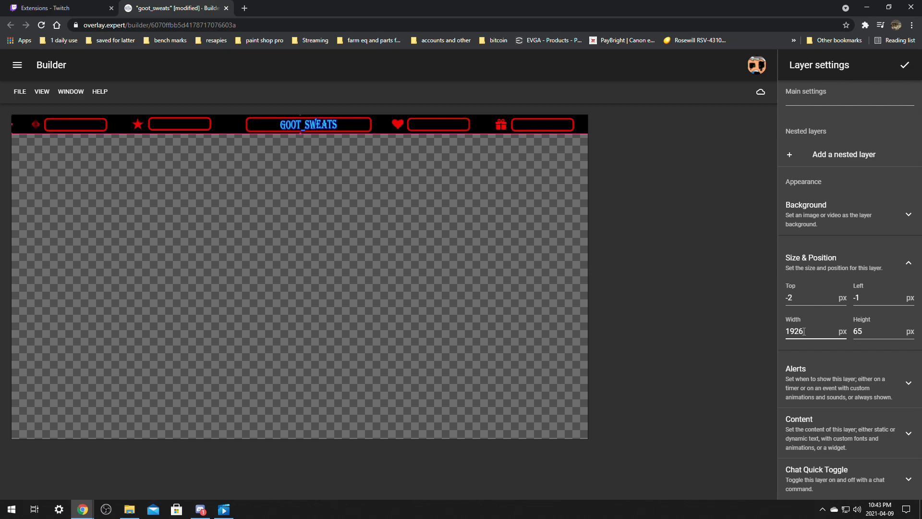
left_click(862, 332)
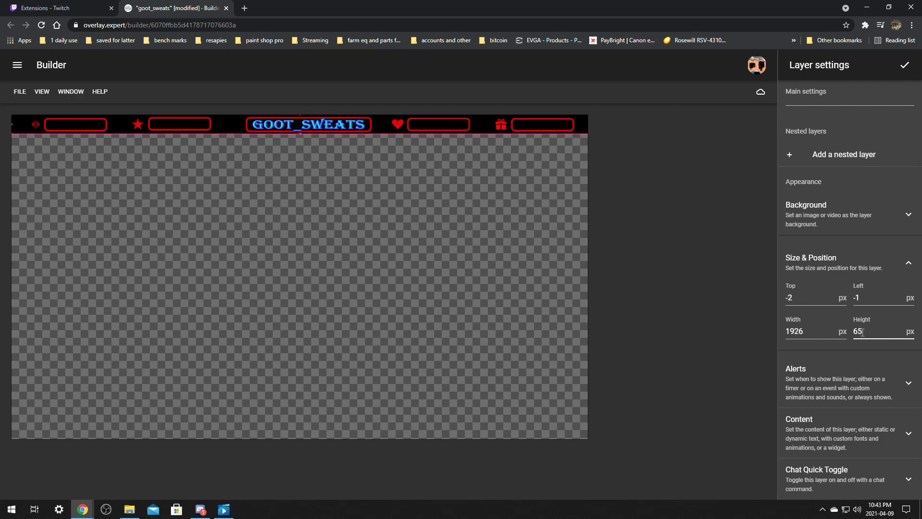
left_click_drag(804, 331, 801, 331)
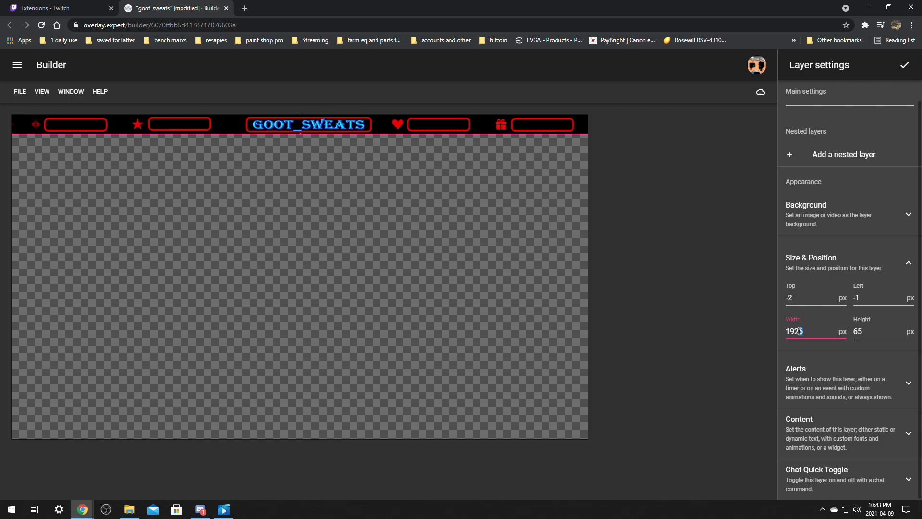
type("0")
left_click_drag(851, 333, 859, 332)
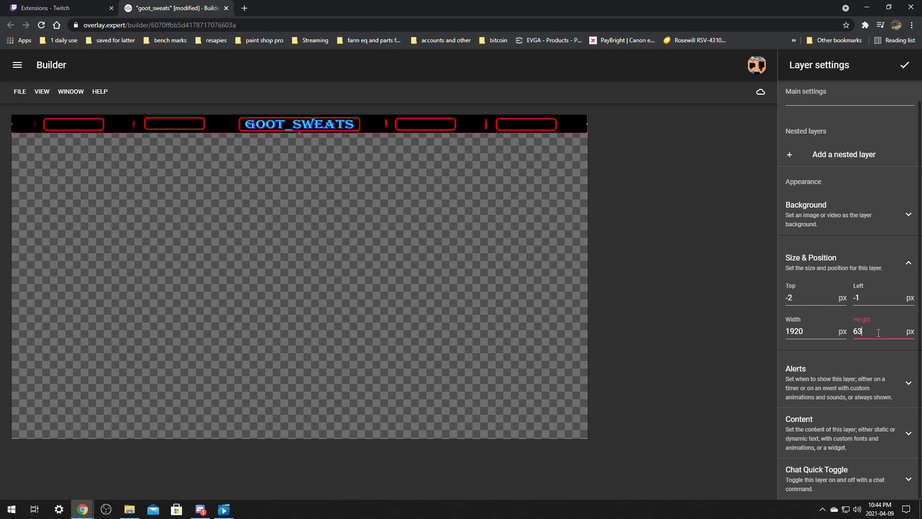
left_click(456, 255)
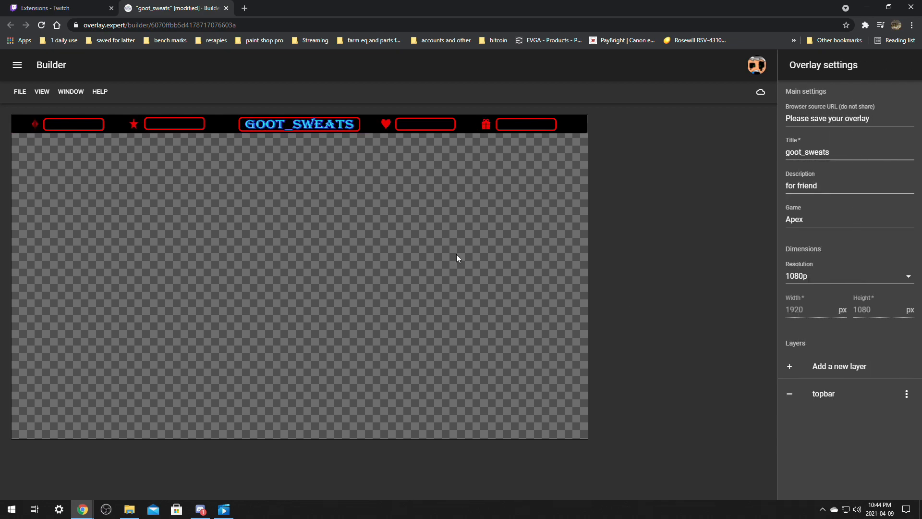
Extend the topbar layer's right edge to a width of about 1922 px and finish editing the layer.
left_click(373, 124)
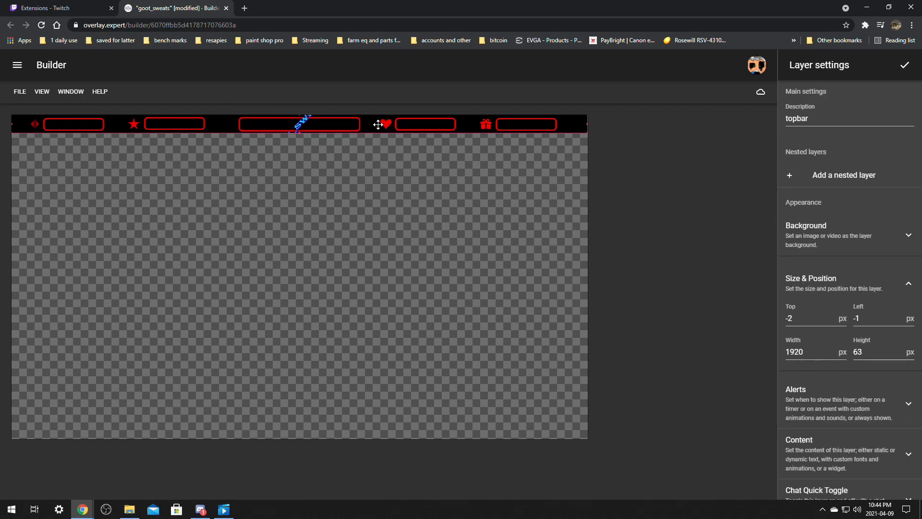
mouse_move(368, 126)
left_mouse_down()
mouse_move(301, 126)
mouse_move(396, 128)
mouse_move(368, 126)
left_mouse_up()
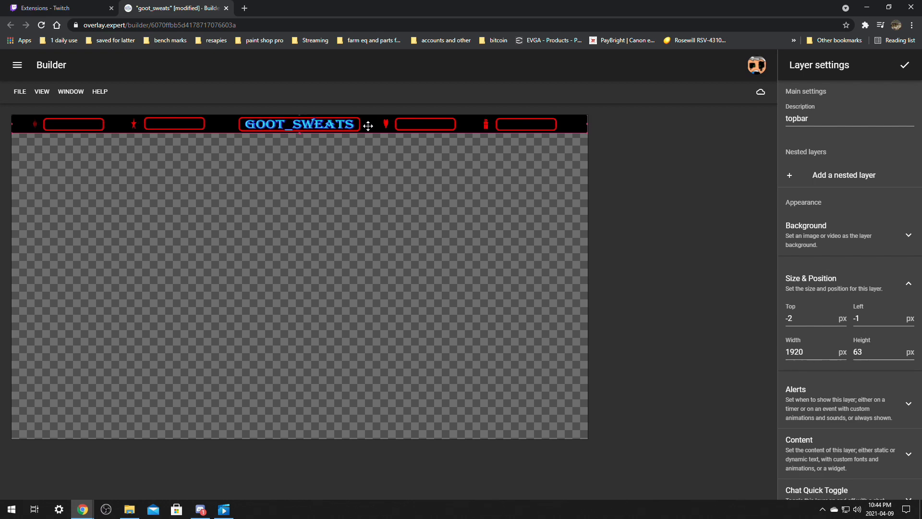
left_click(506, 218)
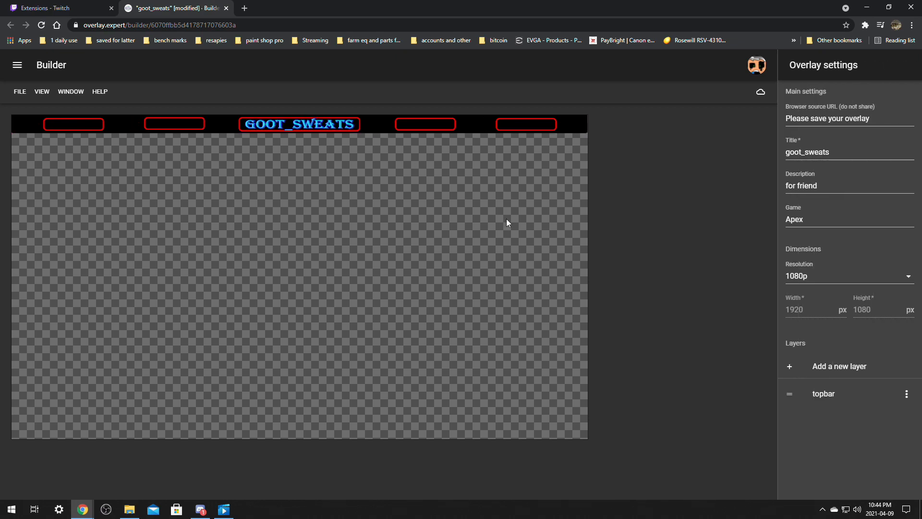
left_click(582, 123)
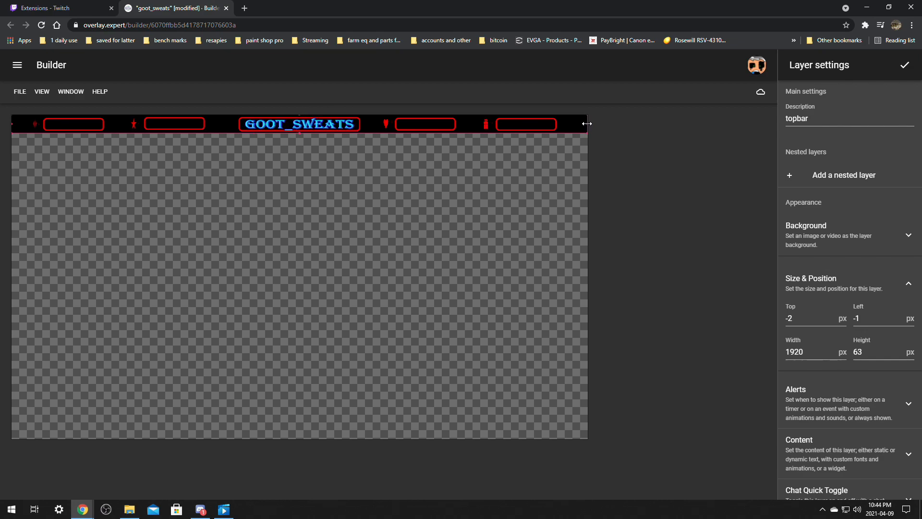
left_click_drag(587, 123, 588, 124)
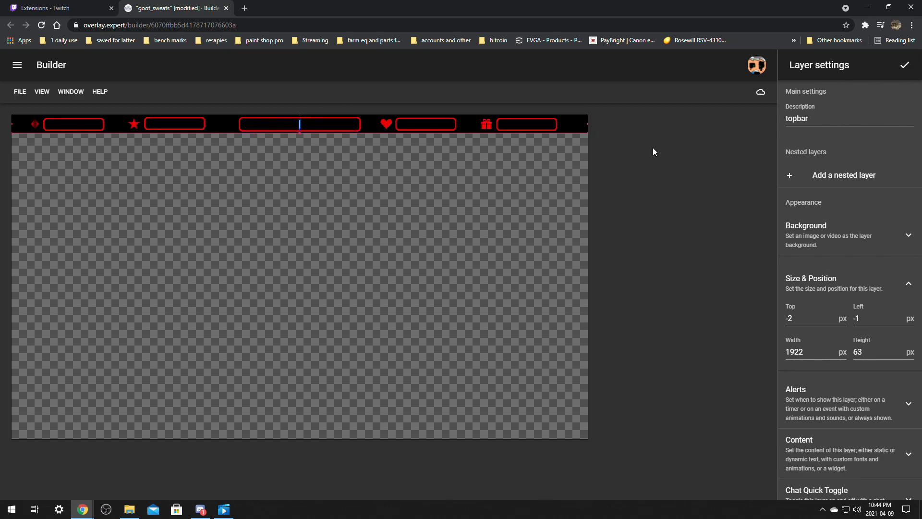
left_click(484, 203)
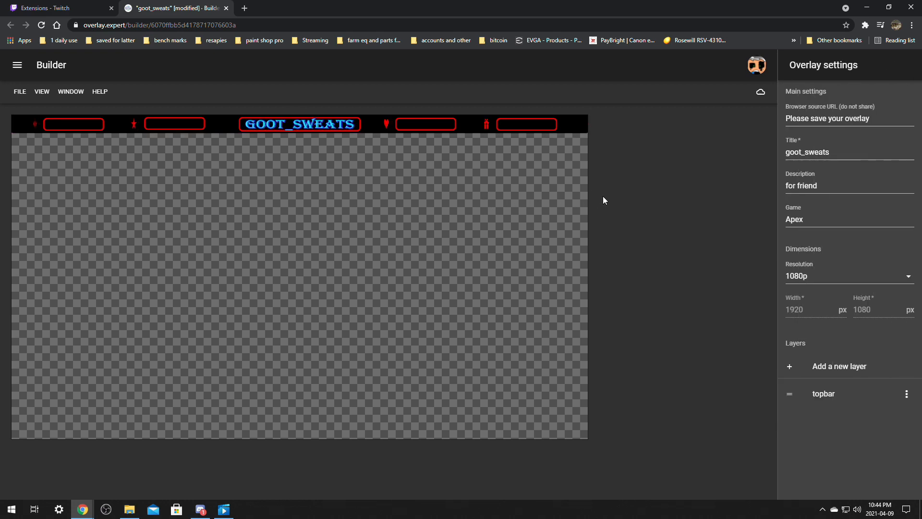
left_click(465, 129)
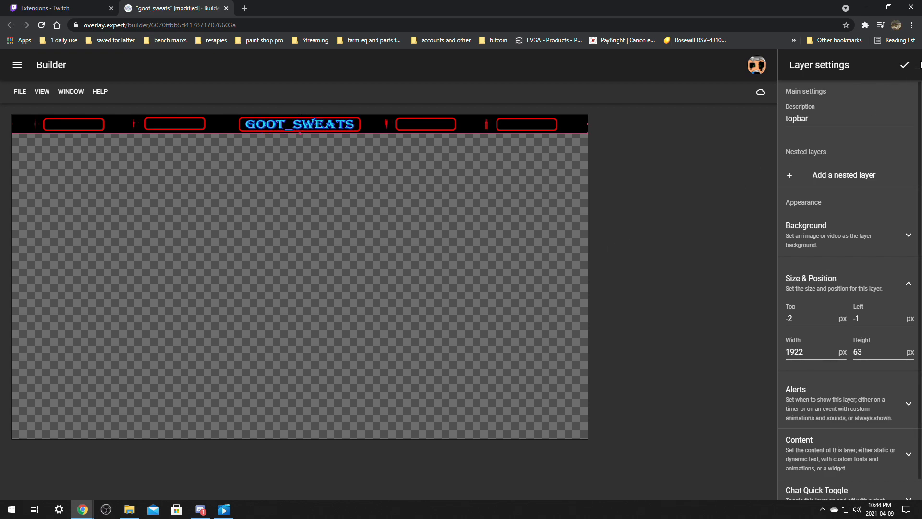
left_click(854, 278)
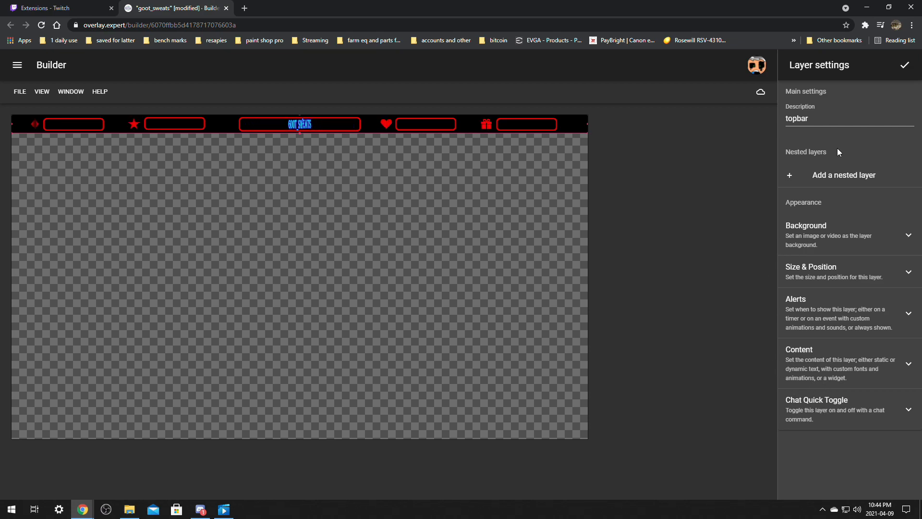
left_click(905, 65)
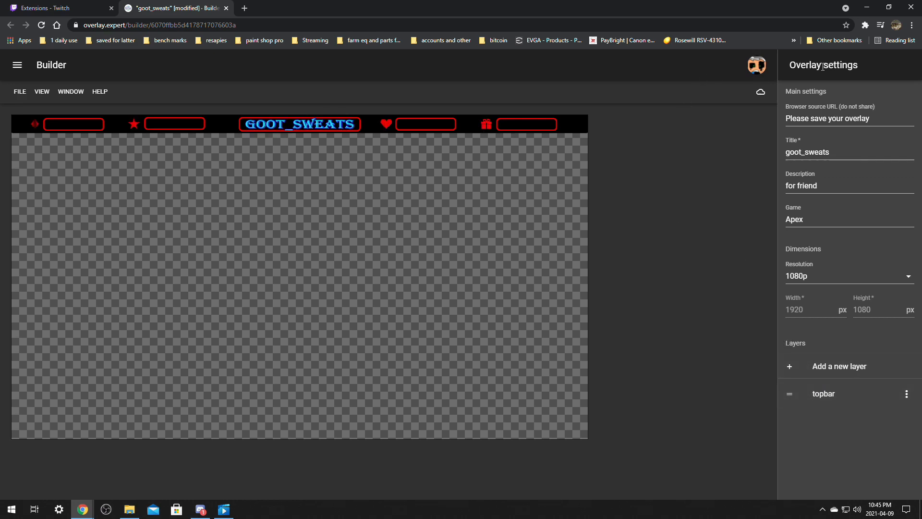
Add a new layer and replace its default text with the Twitch dynamic item Latest Cheer Bits.
left_click(821, 366)
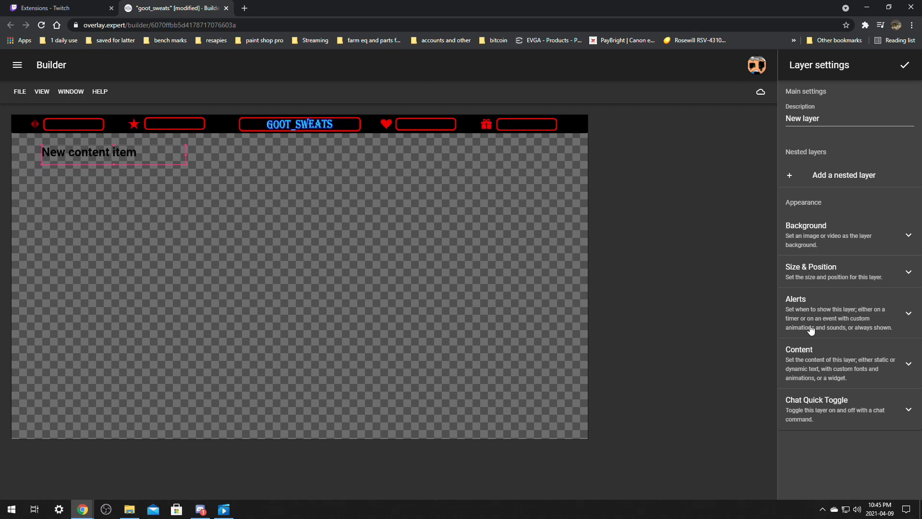
left_click(810, 360)
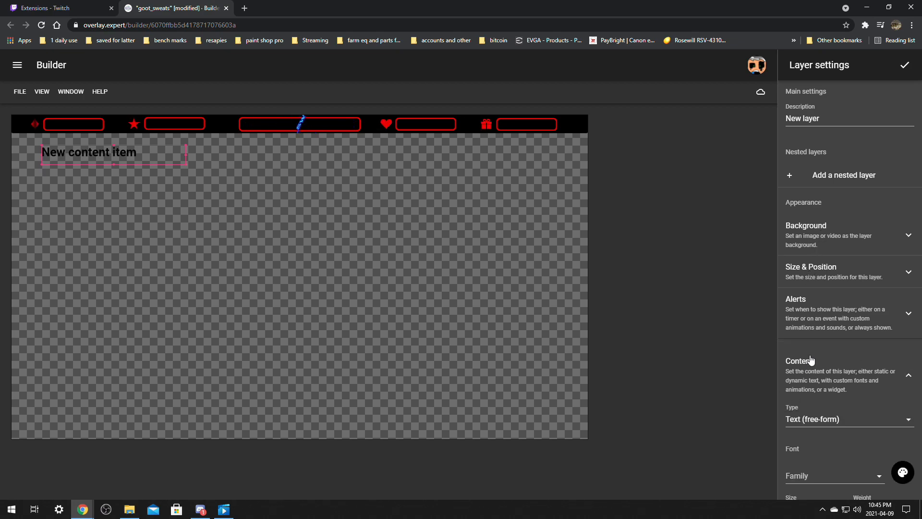
scroll(811, 359, "down", 7)
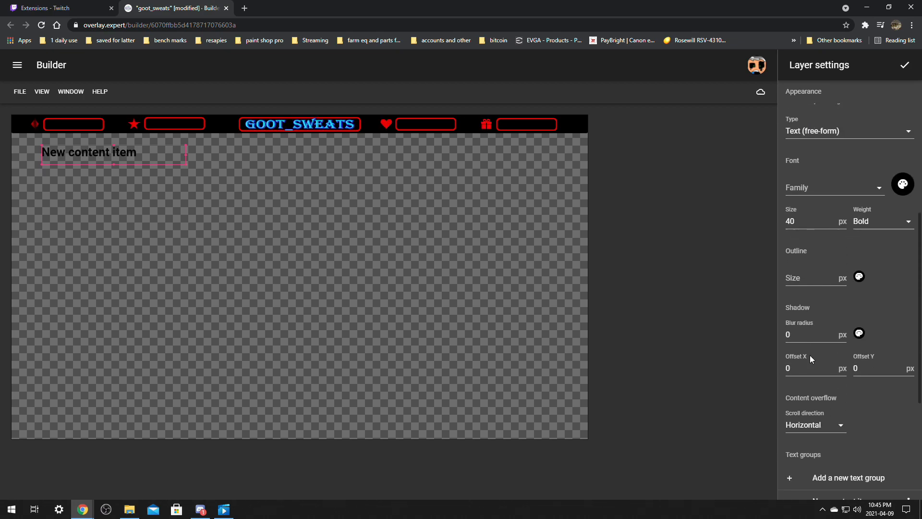
scroll(811, 359, "down", 1)
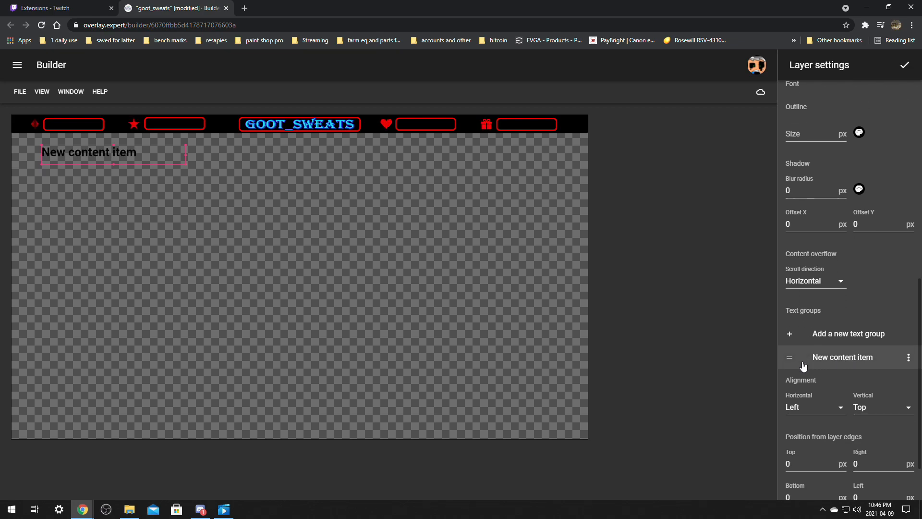
scroll(843, 293, "down", 1)
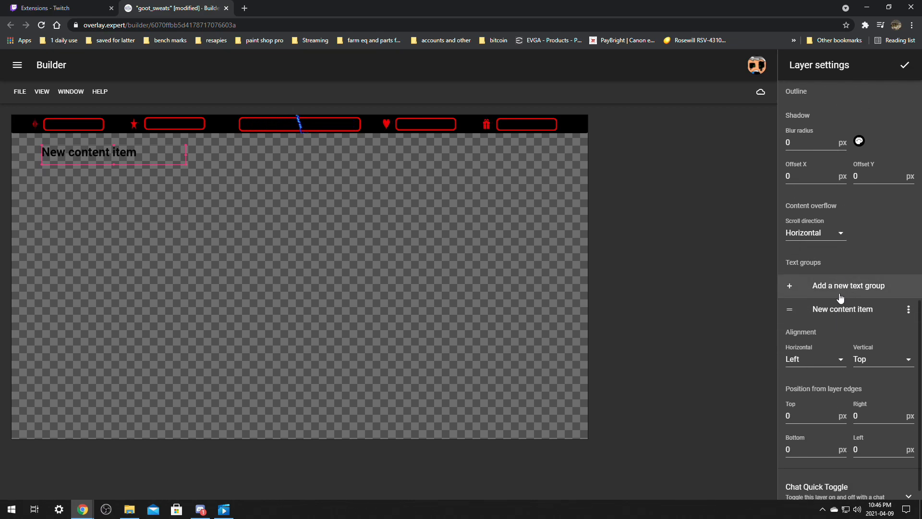
left_click(847, 312)
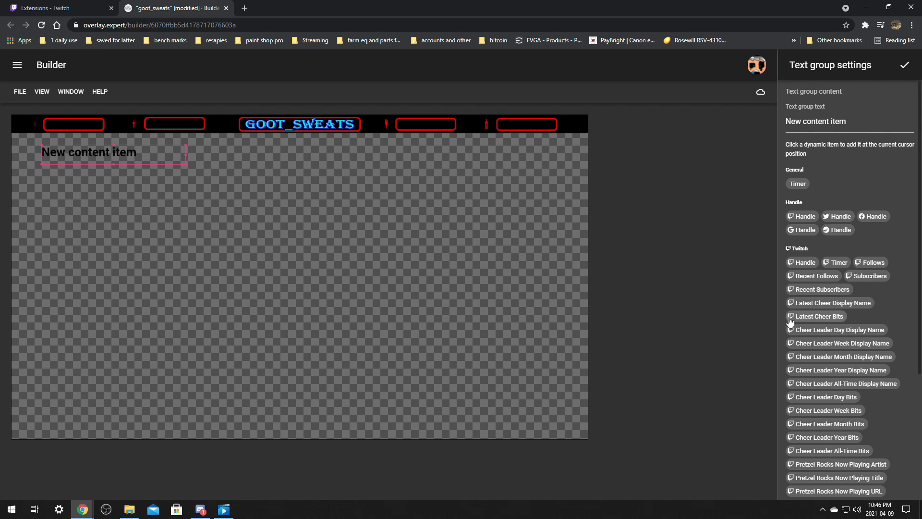
left_click(816, 317)
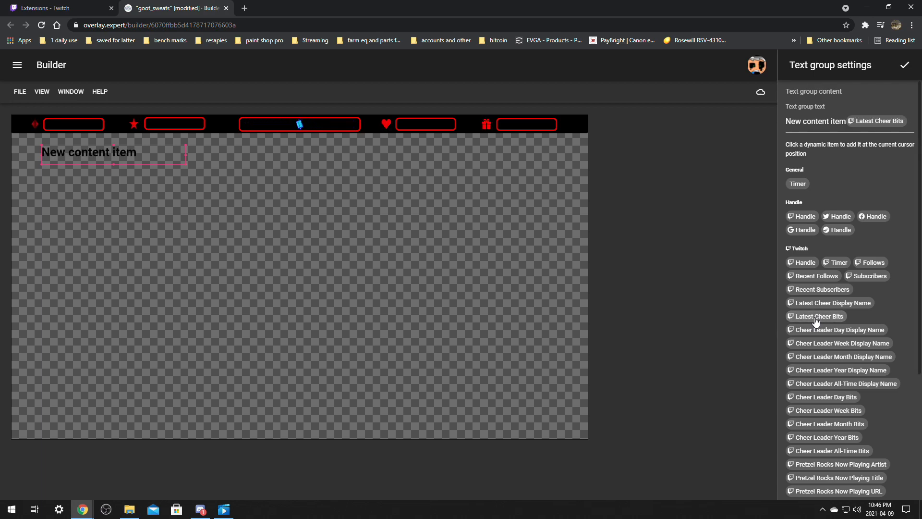
left_click_drag(847, 123, 771, 126)
key("BackSpace")
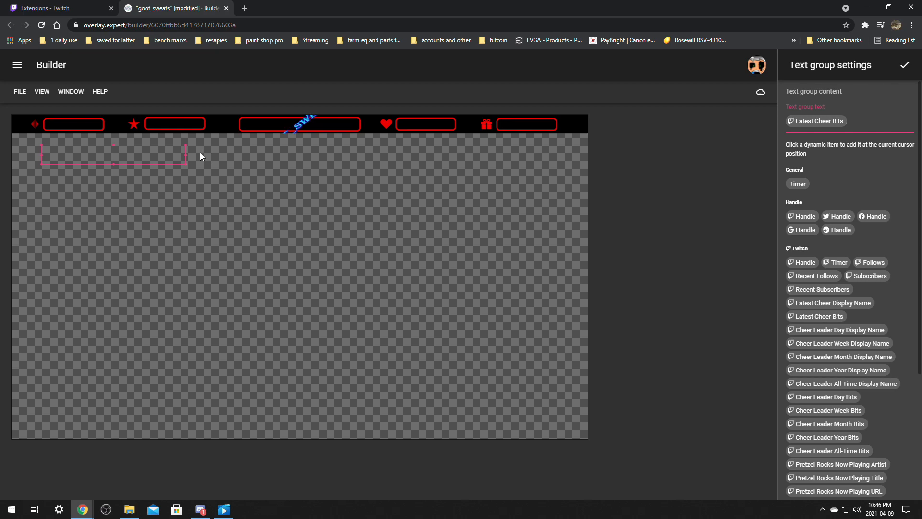
Move the Latest Cheer Bits layer onto the banner's leftmost red box, resize it to fit, and accept its text group.
left_click_drag(152, 154, 82, 127)
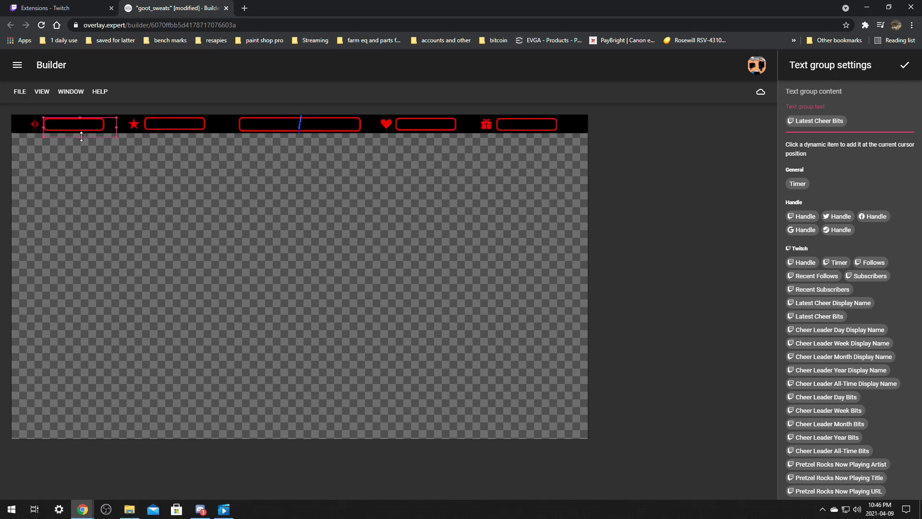
left_click_drag(81, 137, 80, 129)
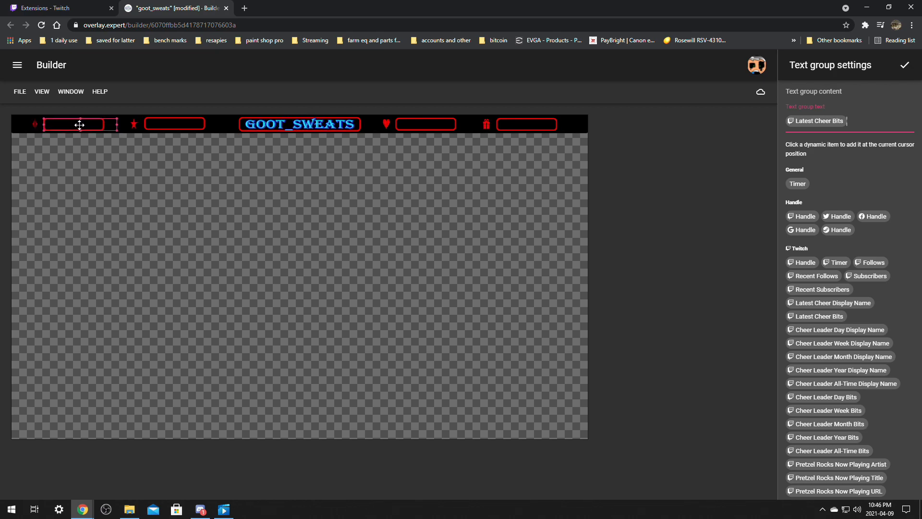
left_click_drag(115, 123, 101, 124)
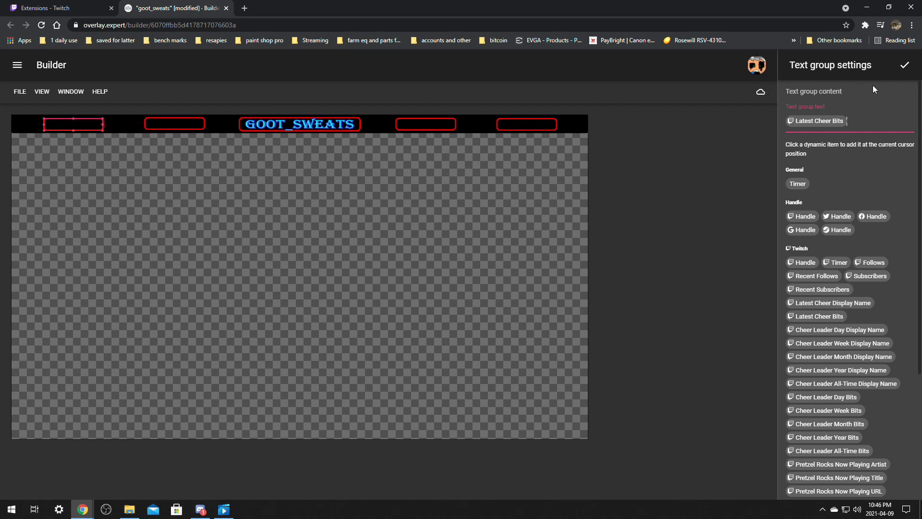
left_click(907, 68)
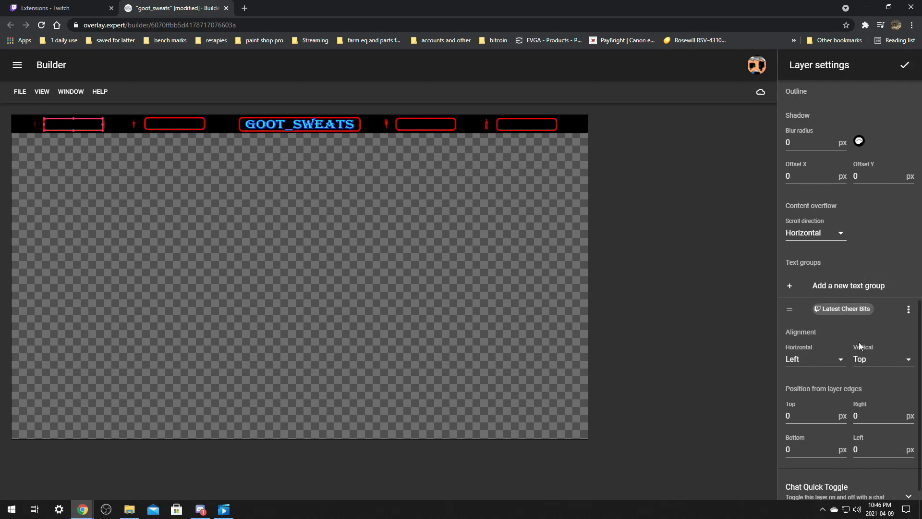
Set the Latest Cheer Bits layer's font size to 30 px and its font colour to #FFFEFE, and finish editing the layer.
scroll(856, 360, "up", 4)
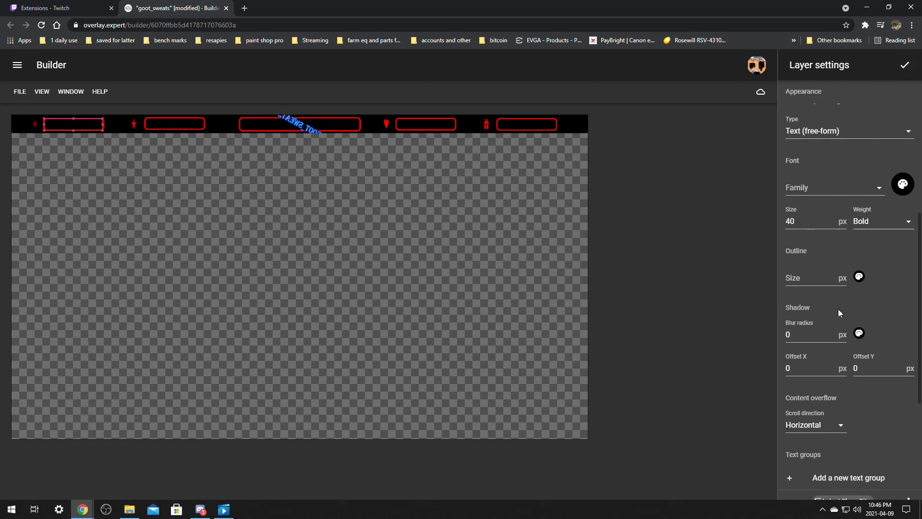
double_click(790, 221)
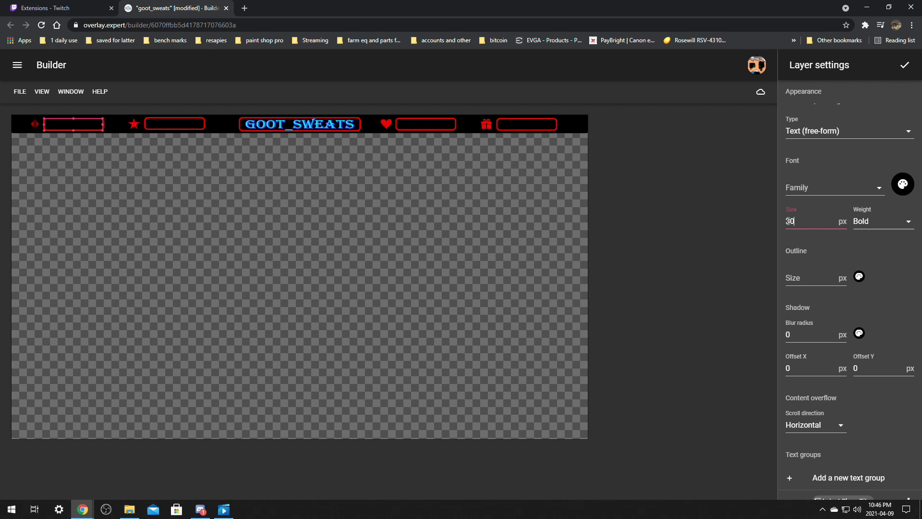
type("30")
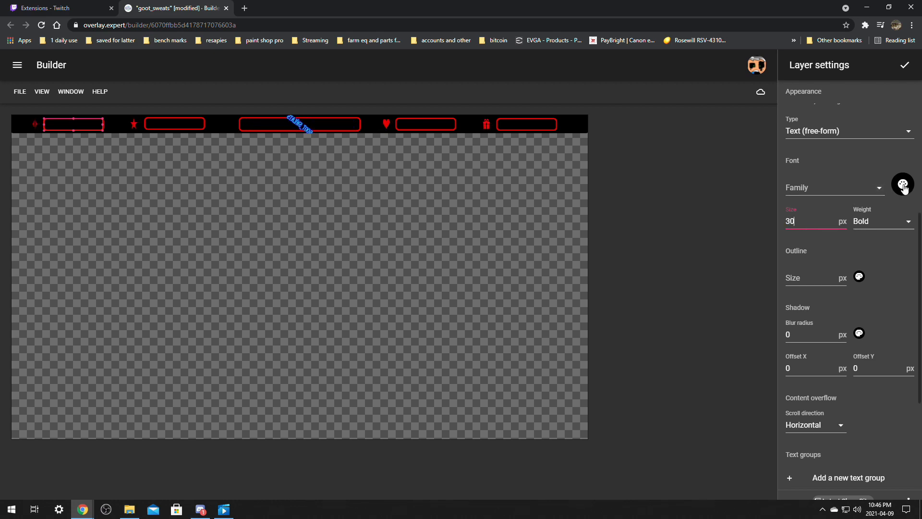
left_click(903, 184)
left_click_drag(808, 129, 807, 123)
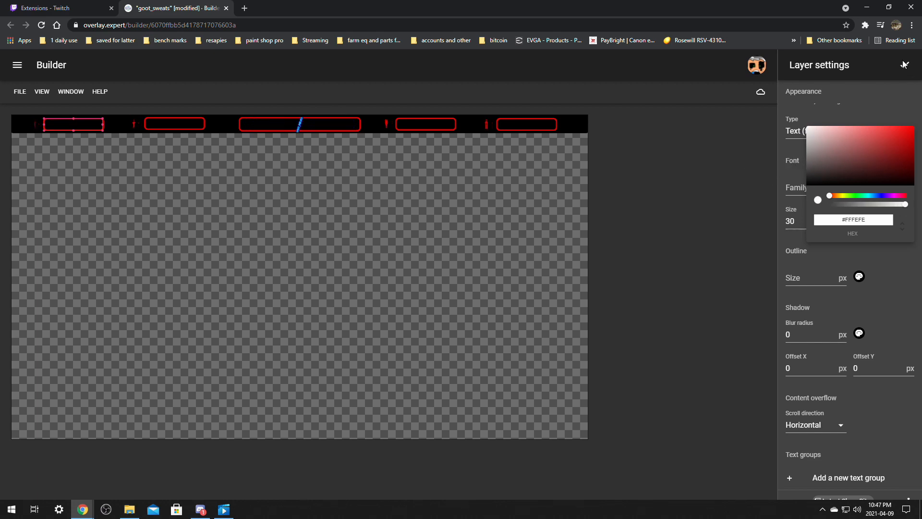
left_click(901, 77)
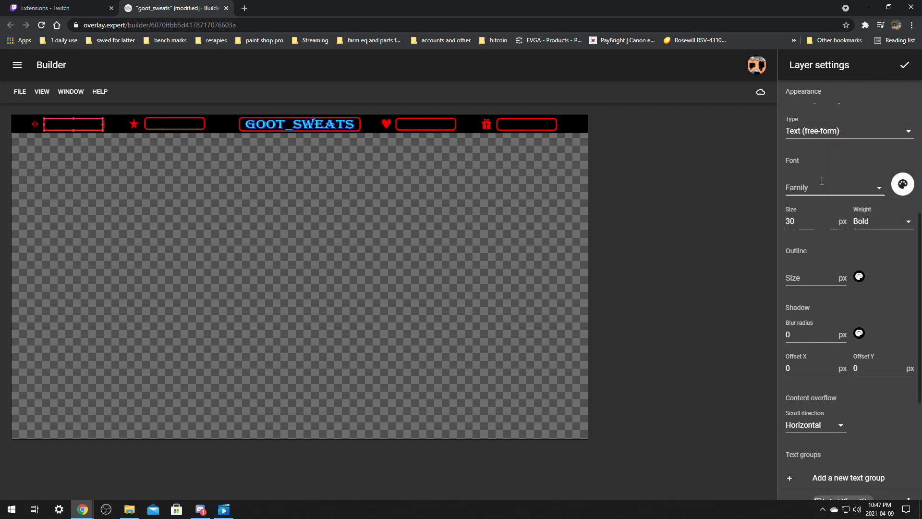
left_click(904, 67)
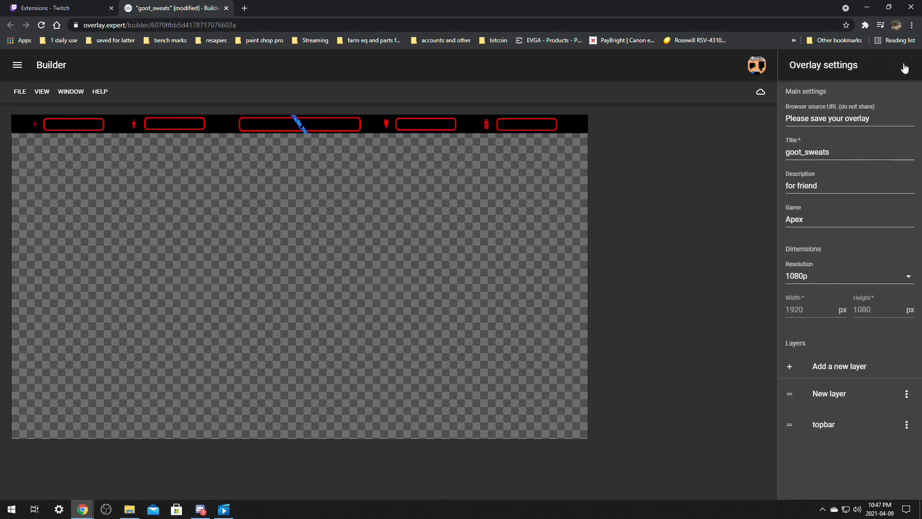
Rename the cheer bits layer from its default description to "latest bit cheer" and accept the layer settings.
left_click(838, 400)
left_click_drag(819, 116, 814, 114)
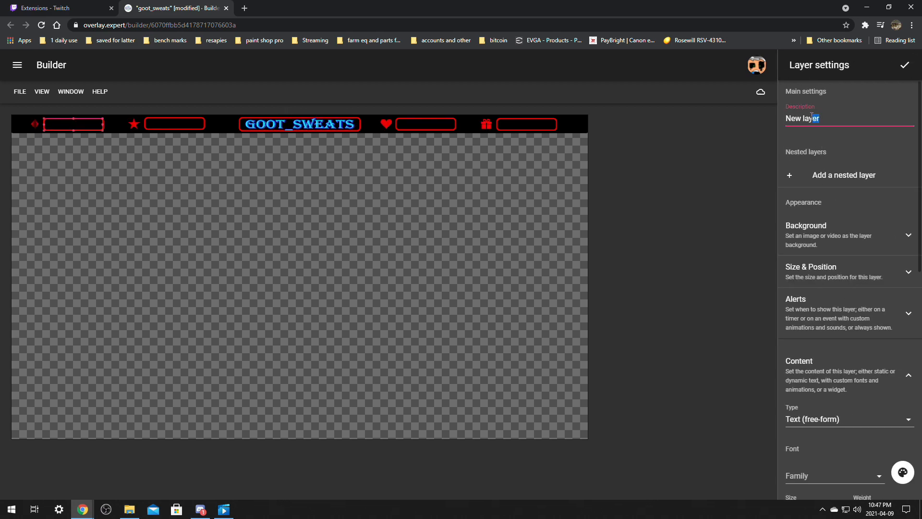
type("l")
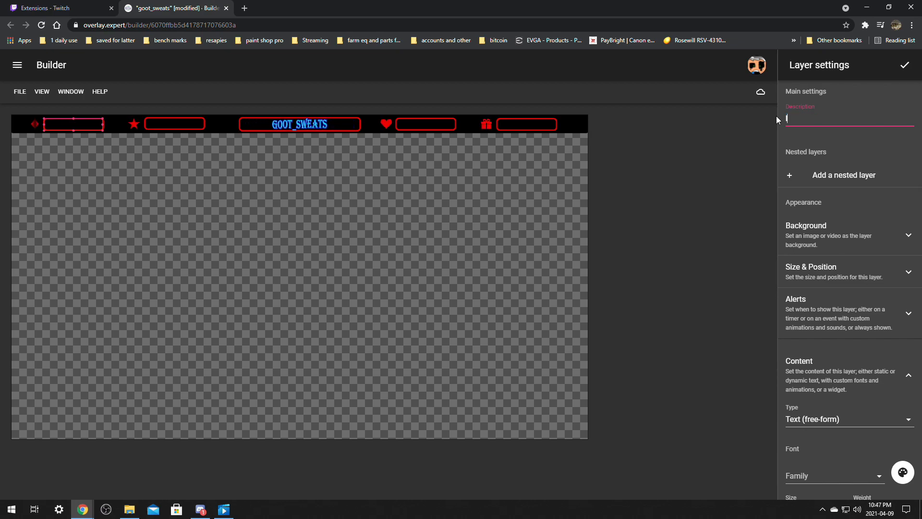
type("atest")
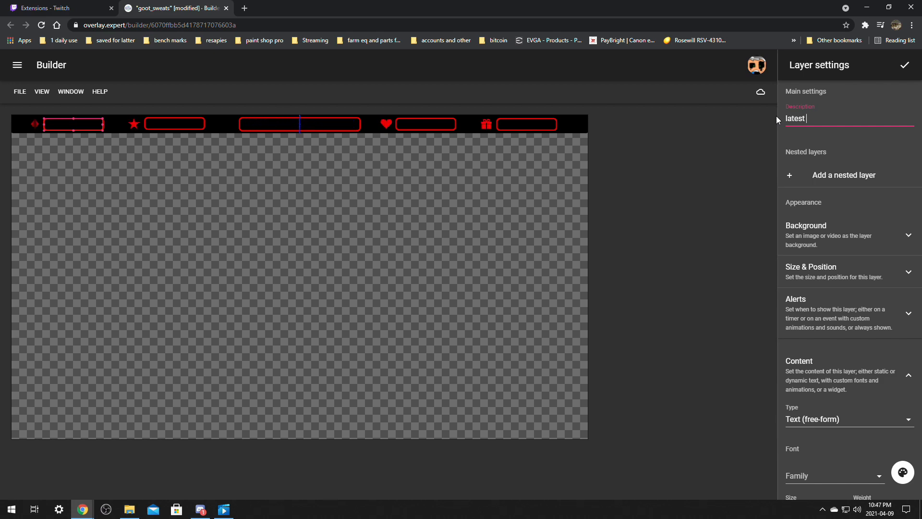
type("bitch")
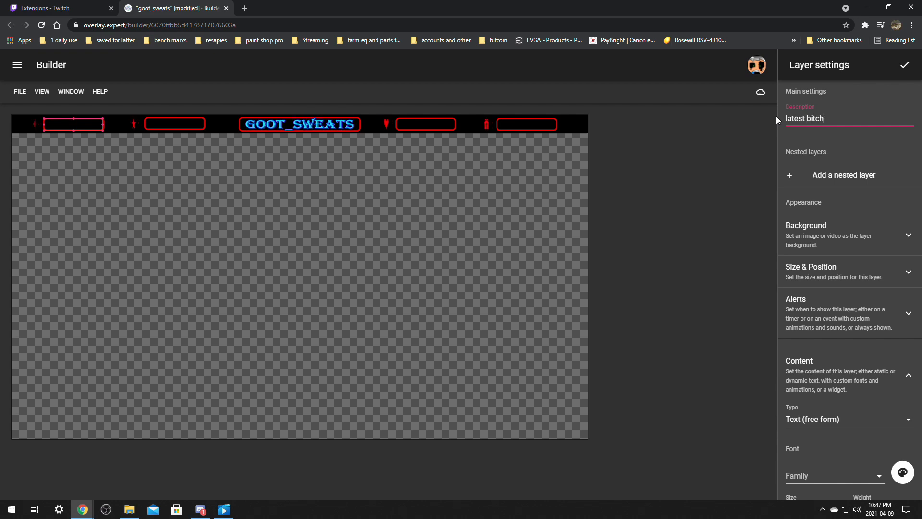
type("eer")
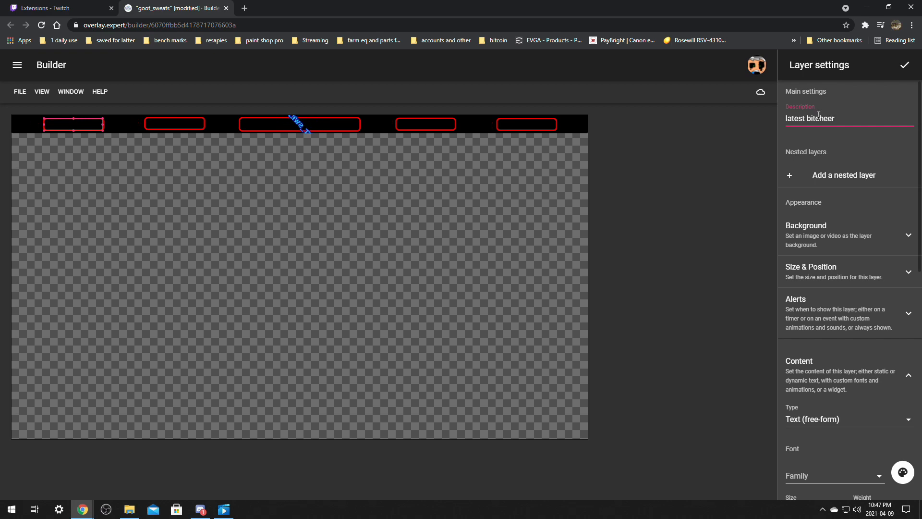
left_click(818, 117)
left_click(905, 66)
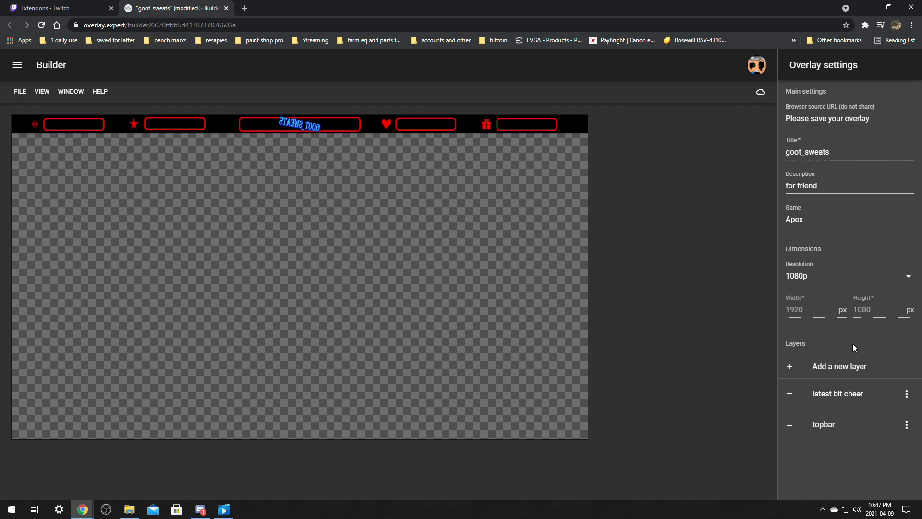
Add a new layer to the overlay and set its description to "subscriber".
left_click(832, 369)
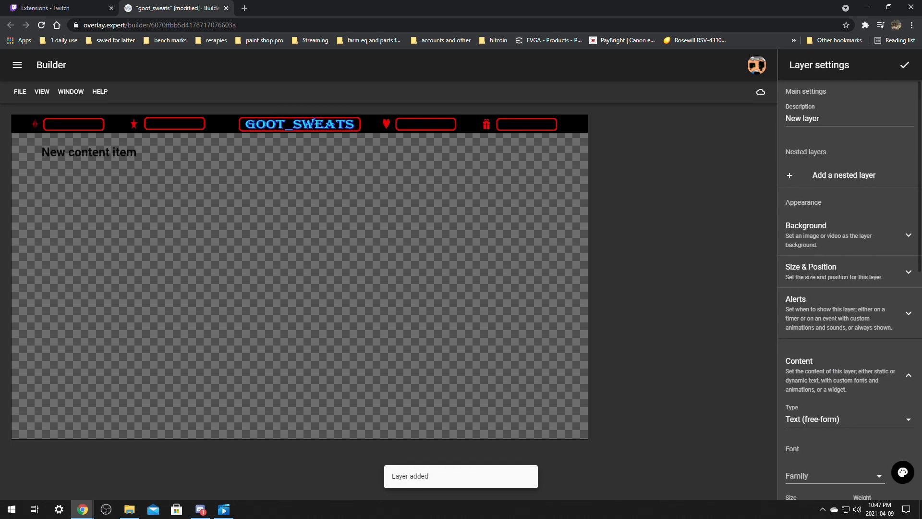
left_click_drag(827, 122, 763, 119)
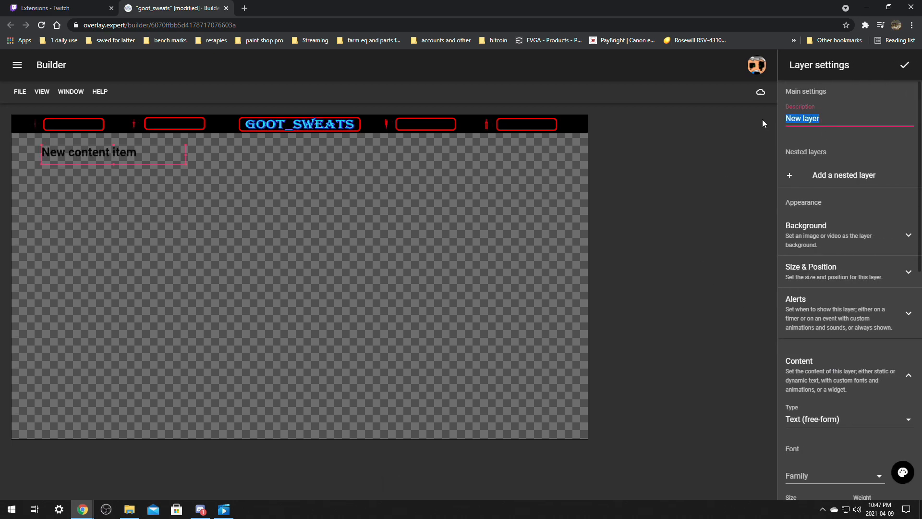
type("subs")
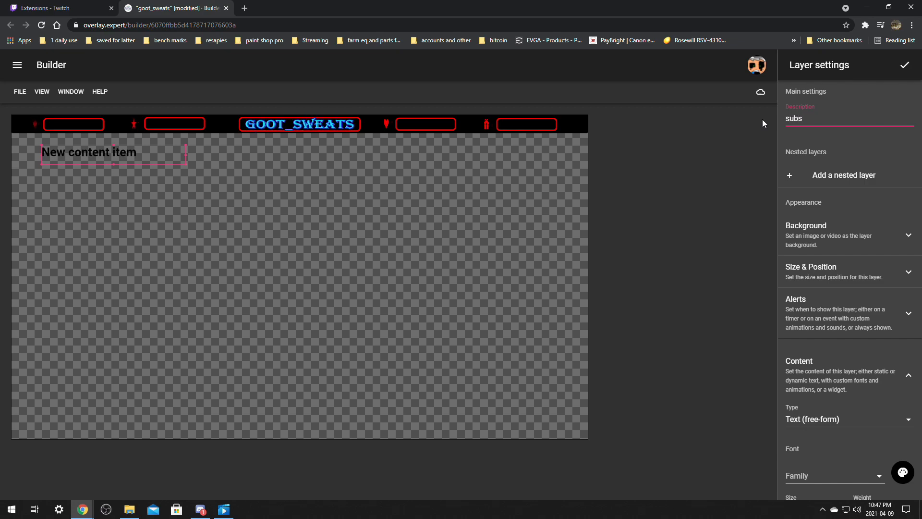
key("BackSpace")
type("scri")
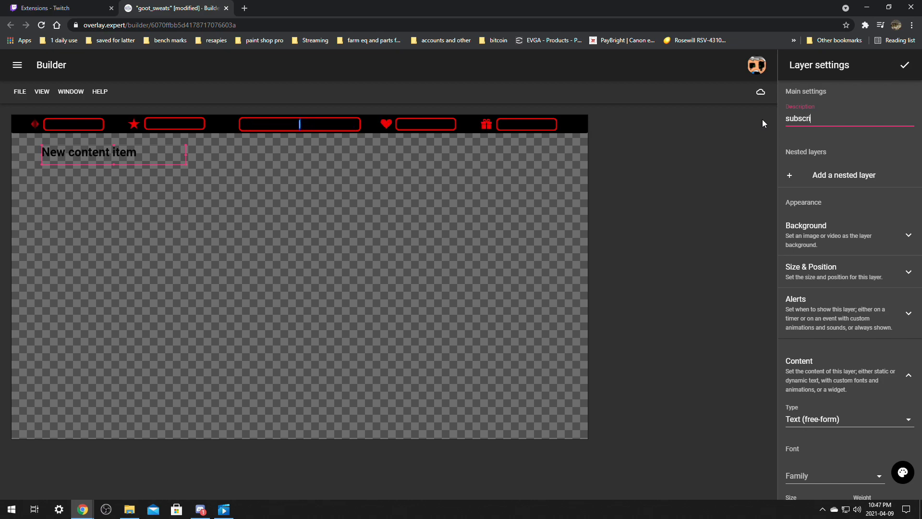
type("ber")
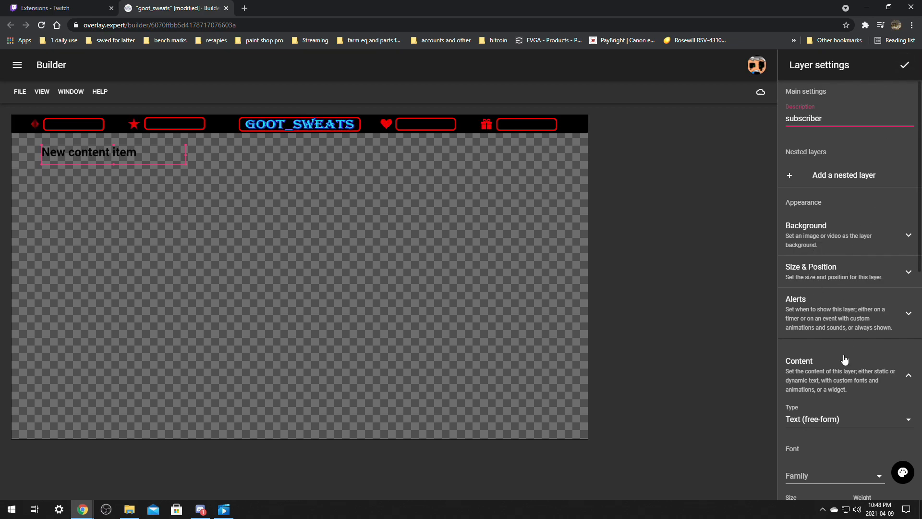
Set the subscriber layer's font size to 30 px and its font colour to white, #FFFFFF.
scroll(819, 380, "down", 2)
scroll(826, 292, "down", 4)
left_click_drag(799, 221, 781, 221)
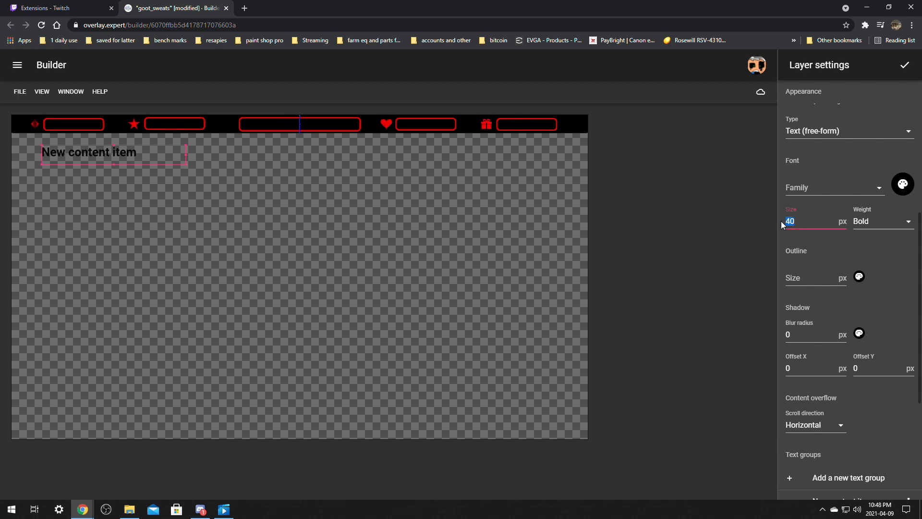
type("30")
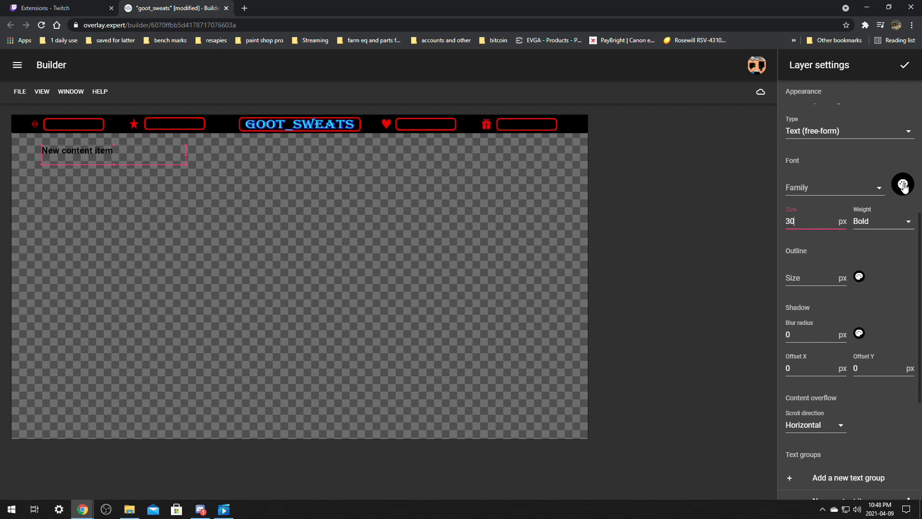
left_click(903, 186)
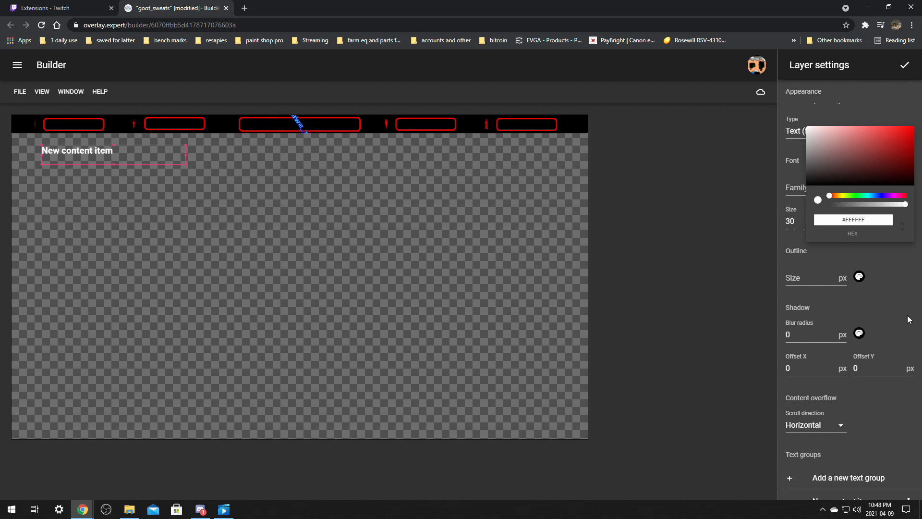
left_click(901, 296)
Replace the subscriber layer's default text with the Twitch dynamic item Recent Subscribers.
scroll(901, 296, "down", 3)
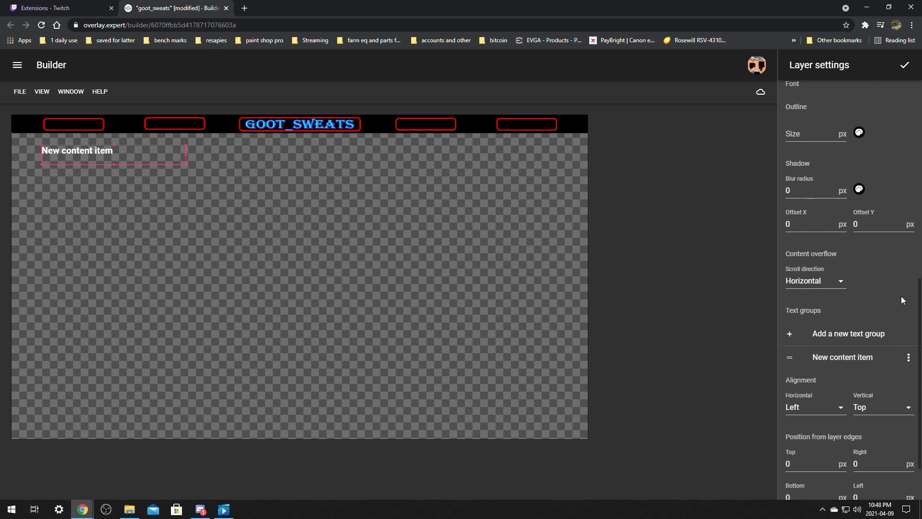
scroll(902, 297, "down", 1)
left_click(824, 312)
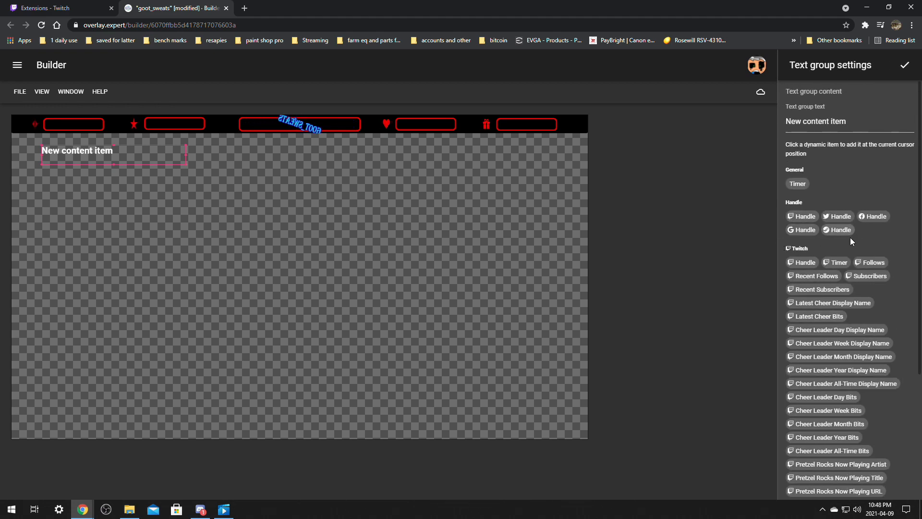
left_click(817, 291)
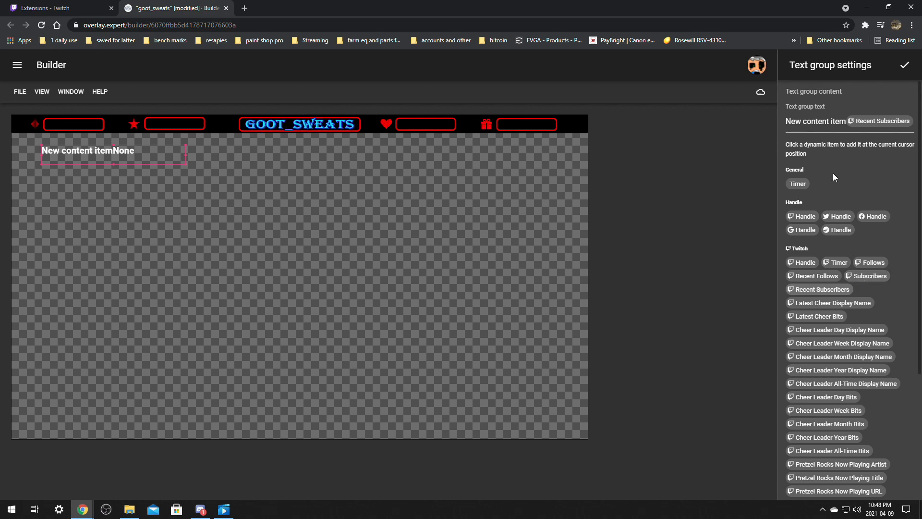
left_click_drag(845, 124, 779, 122)
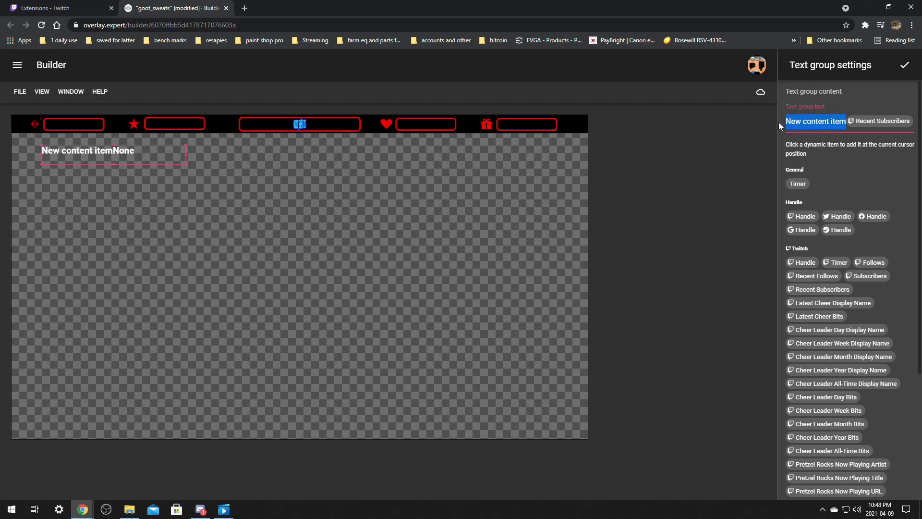
key("BackSpace")
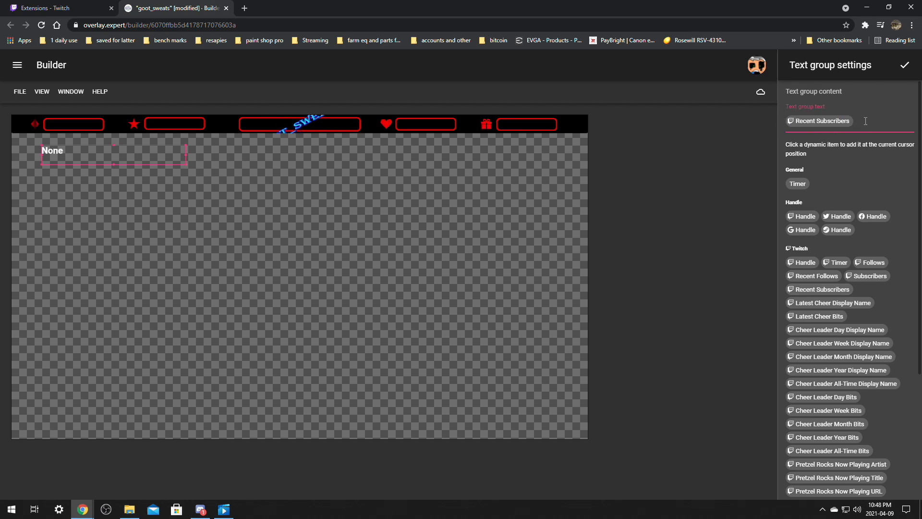
left_click(866, 125)
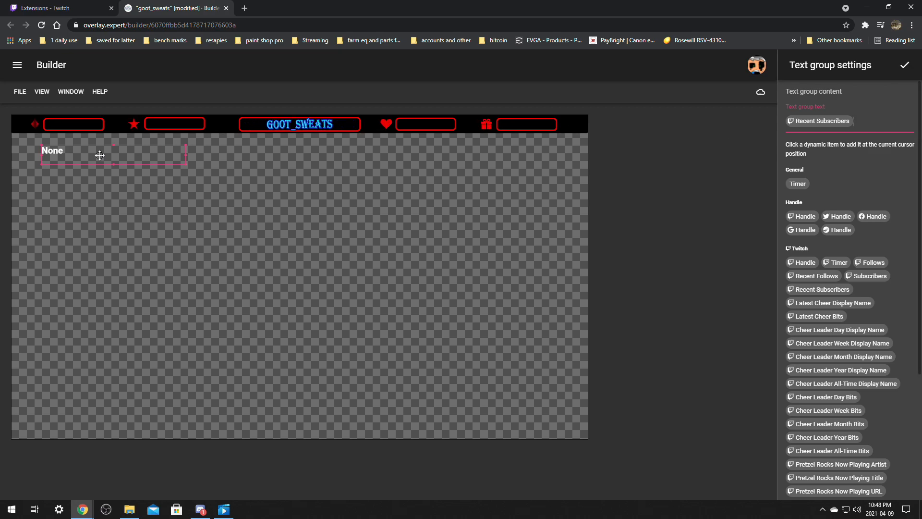
Move the subscriber layer into the banner's red box beside the star icon, resize it to fit, and fine-tune its edges.
left_click_drag(76, 153, 180, 125)
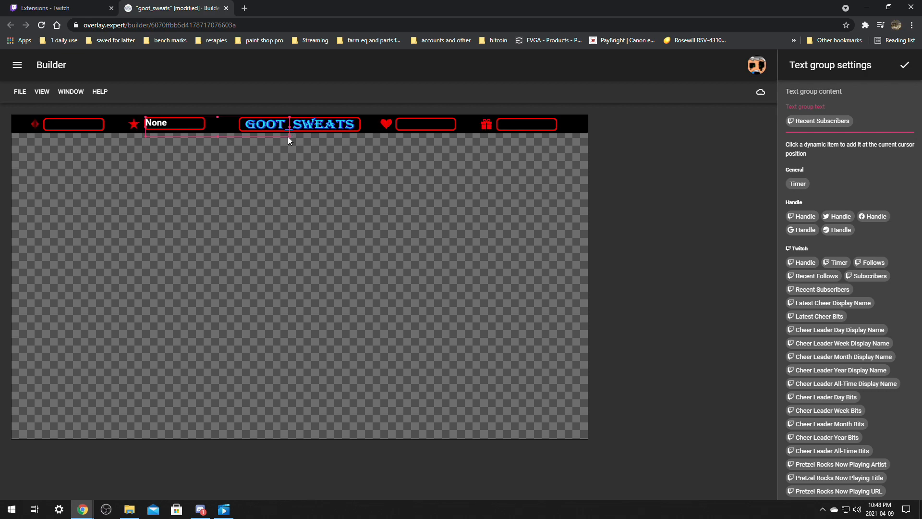
left_click_drag(289, 136, 202, 129)
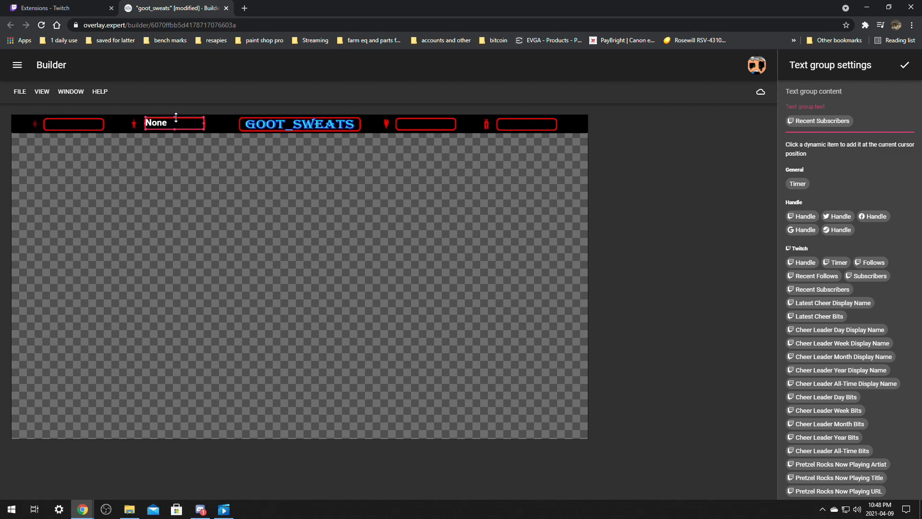
left_click_drag(176, 116, 176, 118)
left_click(208, 170)
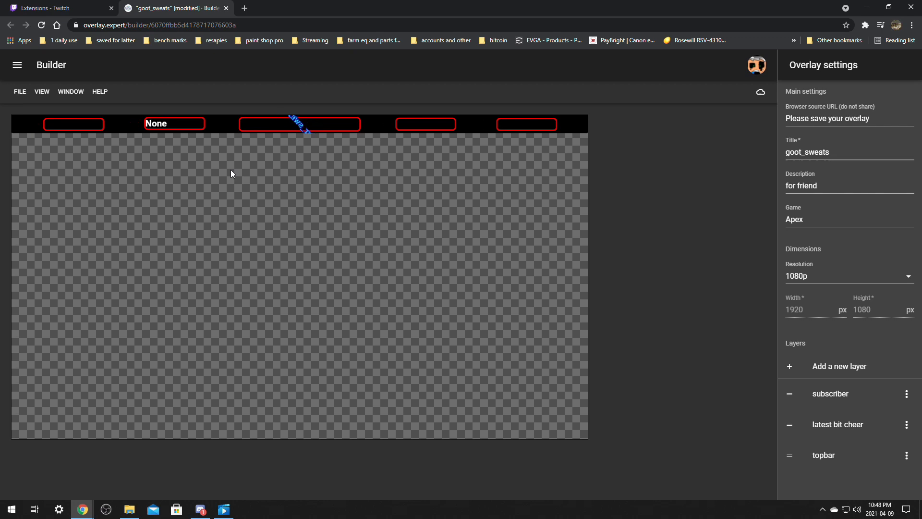
left_click(164, 123)
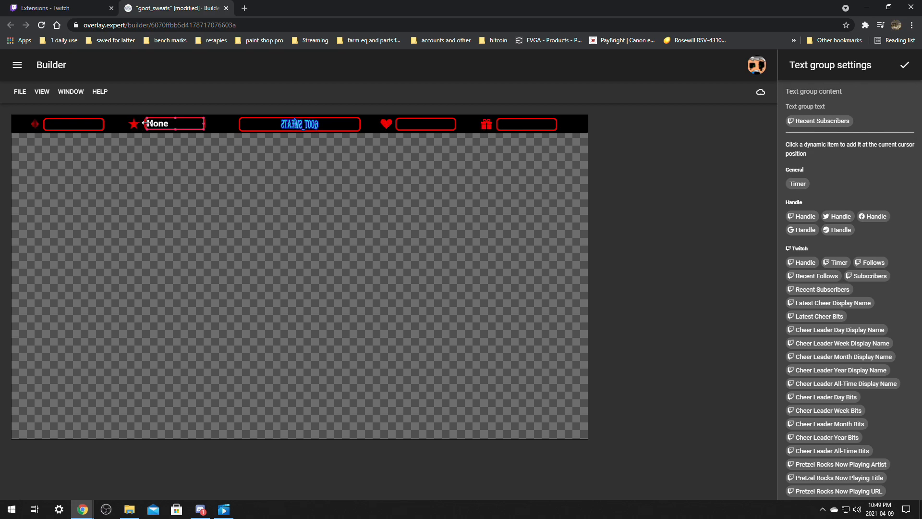
left_click(237, 171)
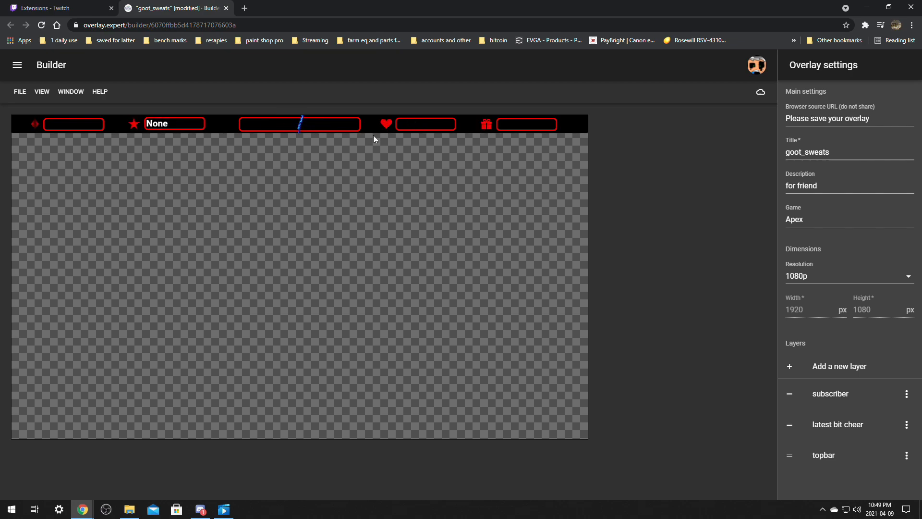
Add a new layer to the overlay and set its description to "follower".
left_click(838, 370)
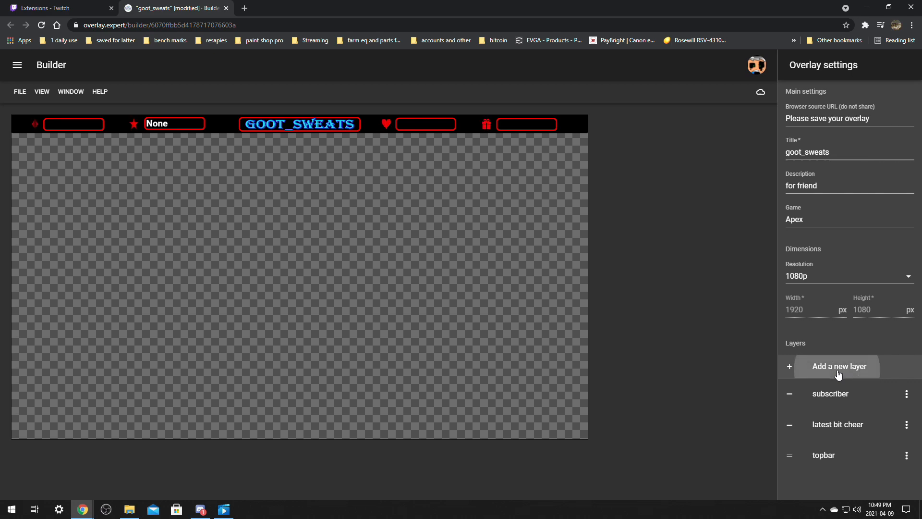
left_click_drag(845, 102, 779, 116)
type("follower")
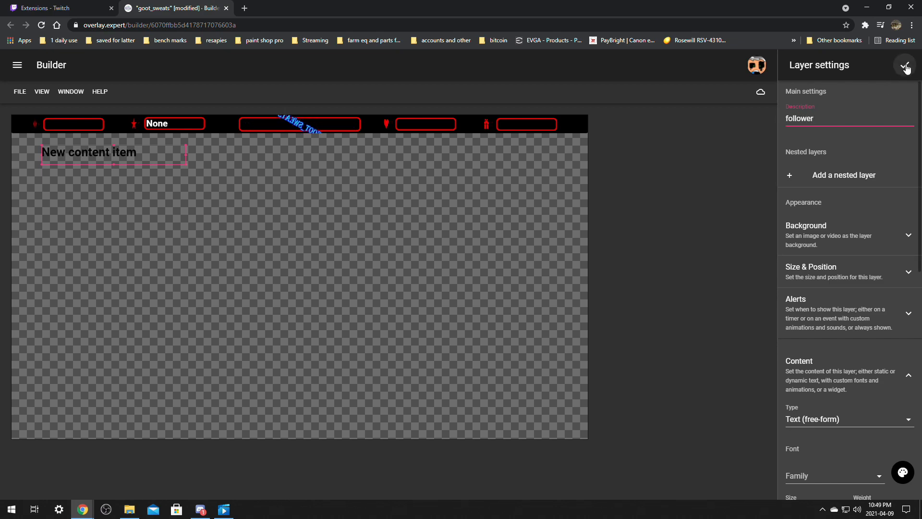
Set the follower layer's font size to 30 px and its font colour to white, #FFFFFF.
scroll(832, 307, "down", 1)
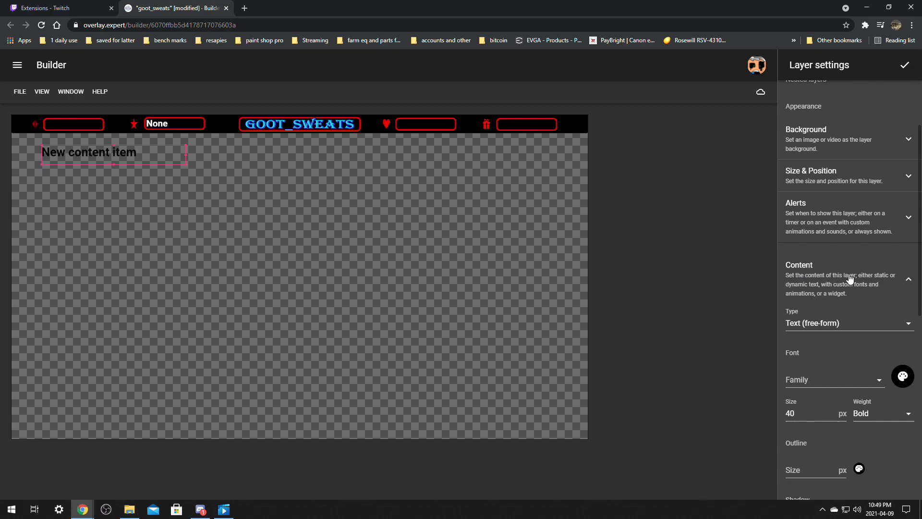
scroll(815, 284, "down", 3)
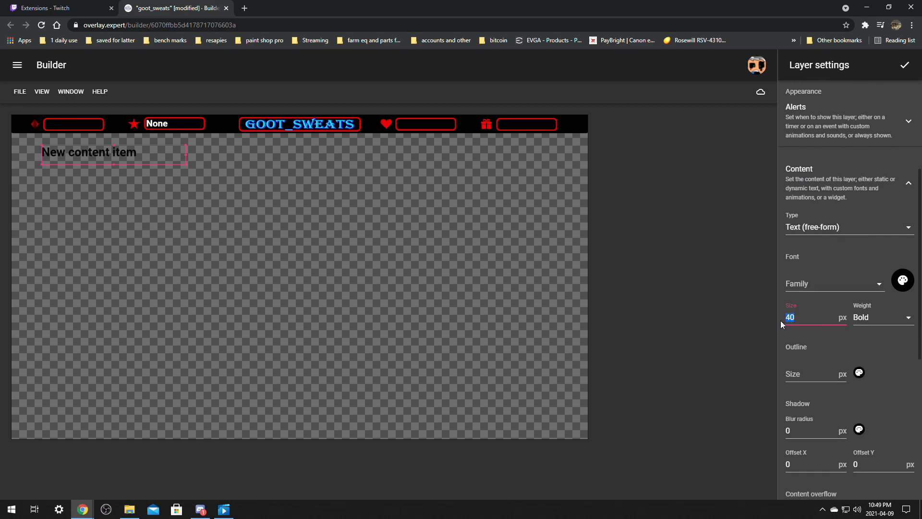
type("30")
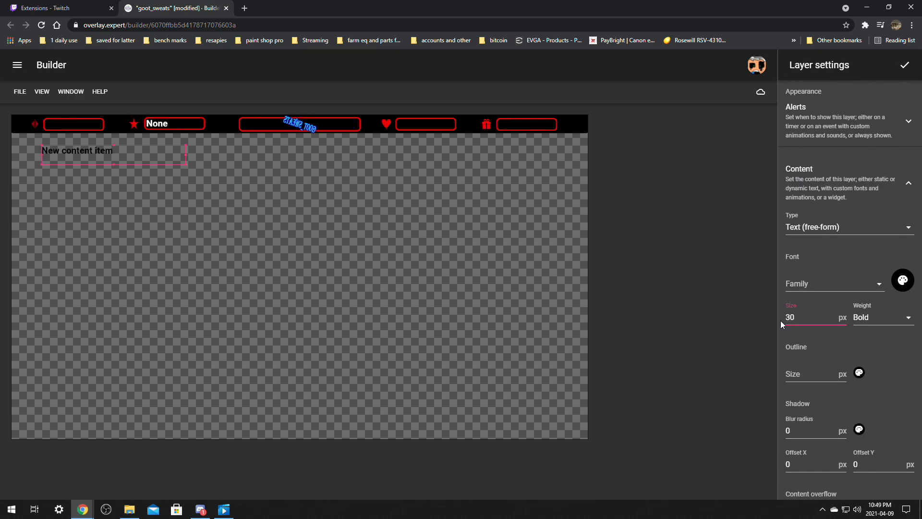
left_click(903, 280)
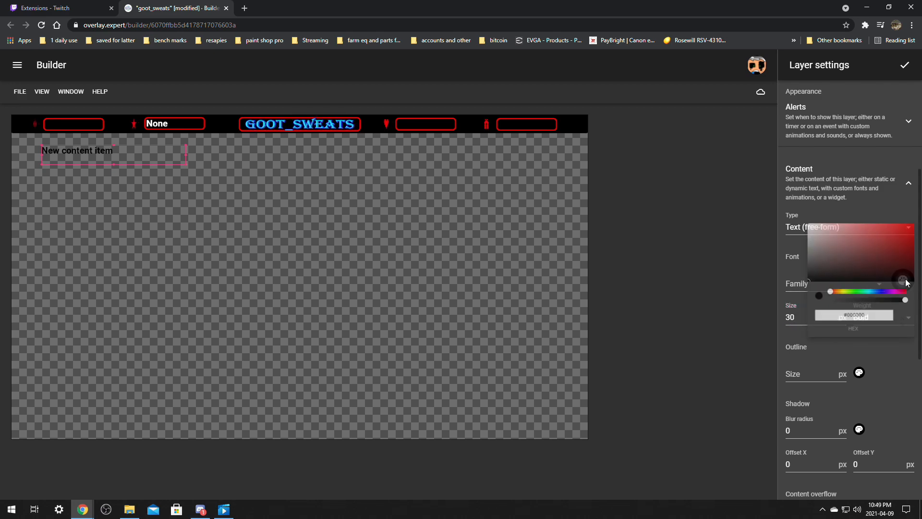
left_click(808, 222)
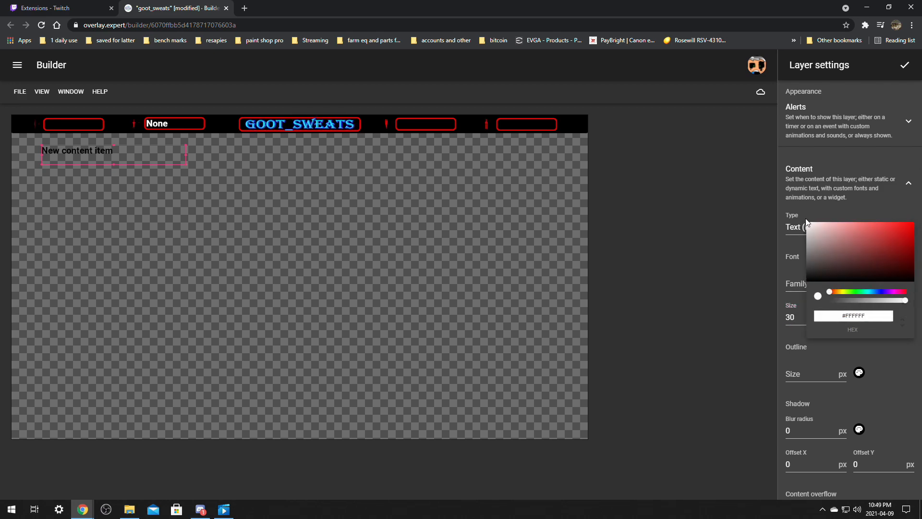
left_click(722, 264)
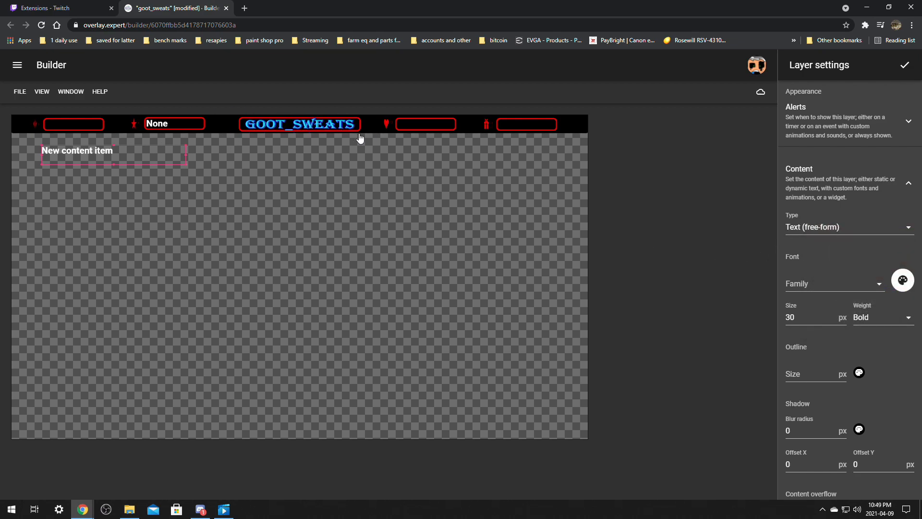
Fit the follower layer into the banner's red box beside the heart icon and replace its default text with the Twitch item Recent Follows.
left_click_drag(74, 152, 430, 124)
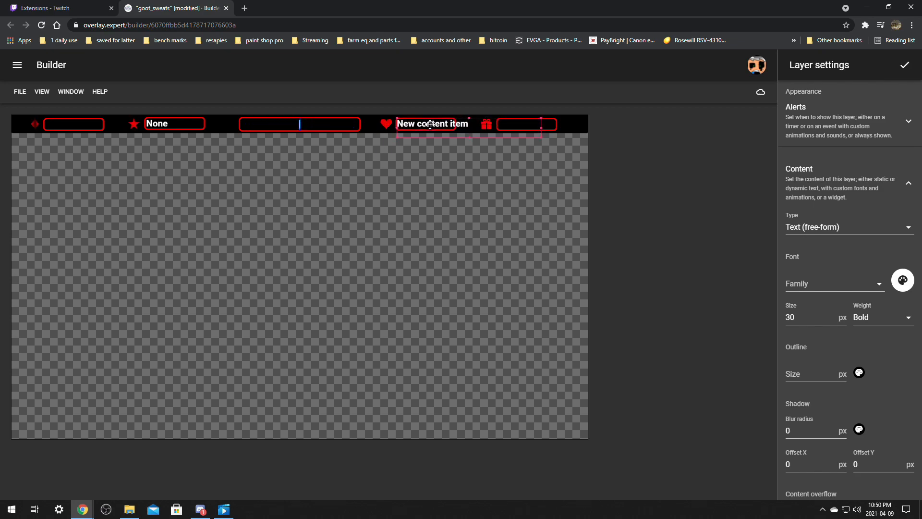
left_click_drag(541, 137, 455, 128)
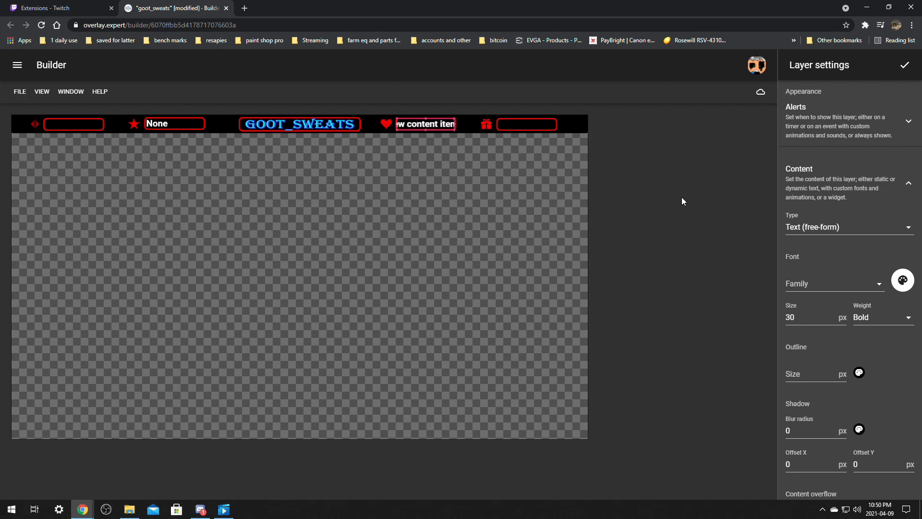
scroll(834, 248, "down", 3)
scroll(834, 248, "down", 3)
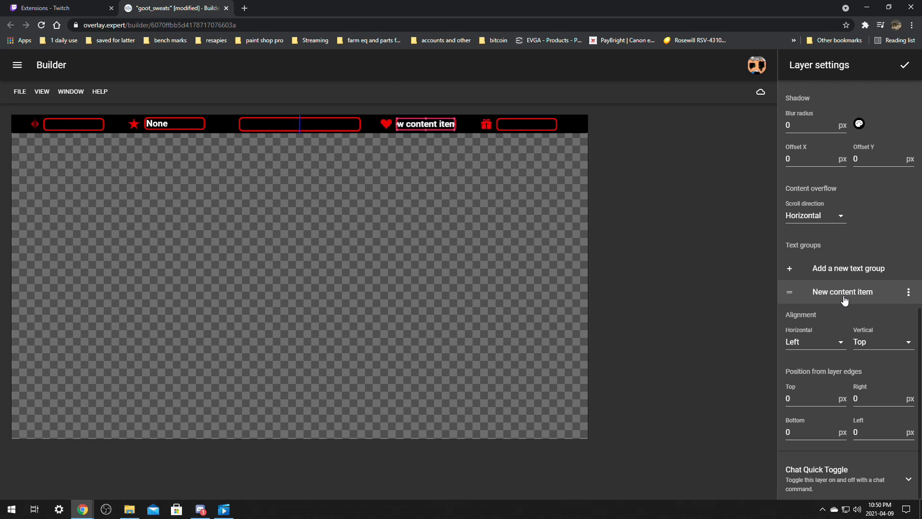
left_click(843, 297)
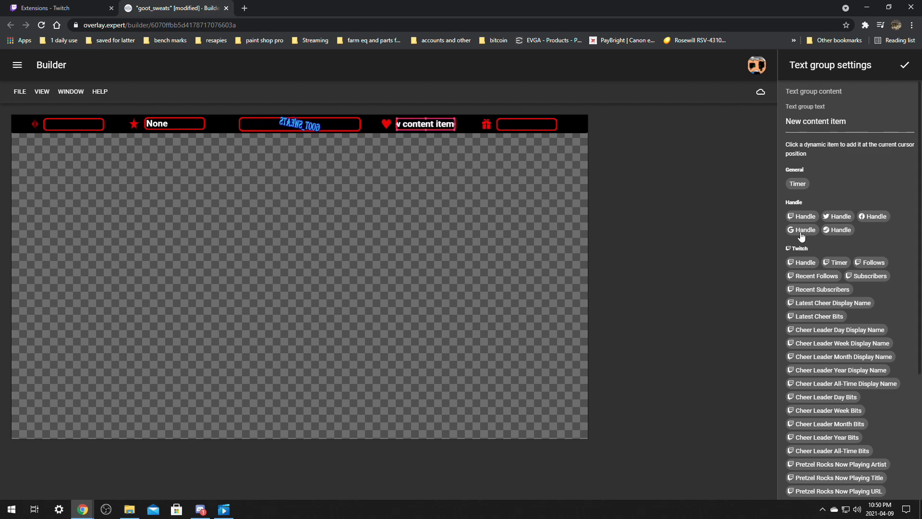
left_click(820, 280)
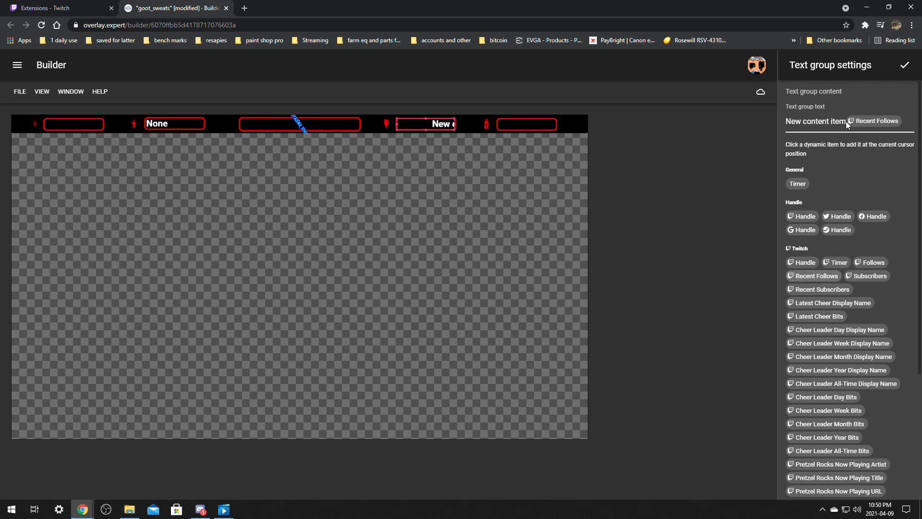
left_click_drag(846, 126, 768, 125)
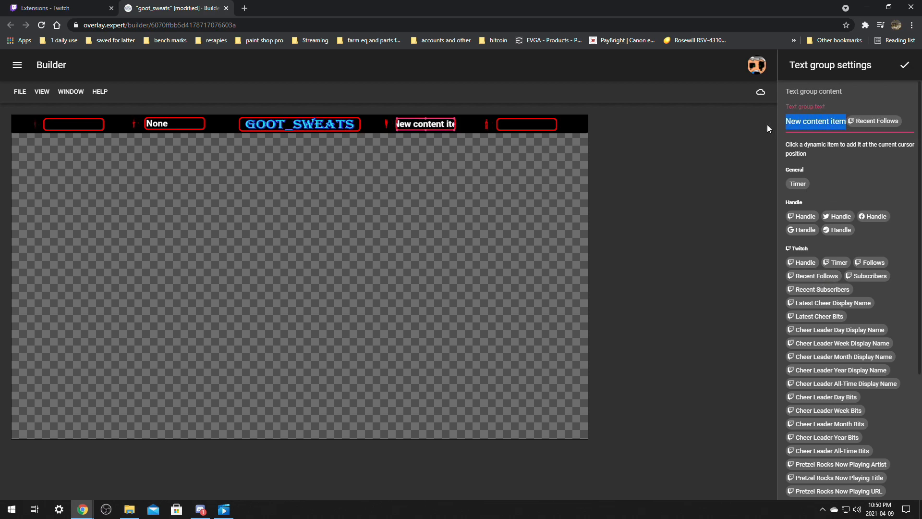
key("BackSpace")
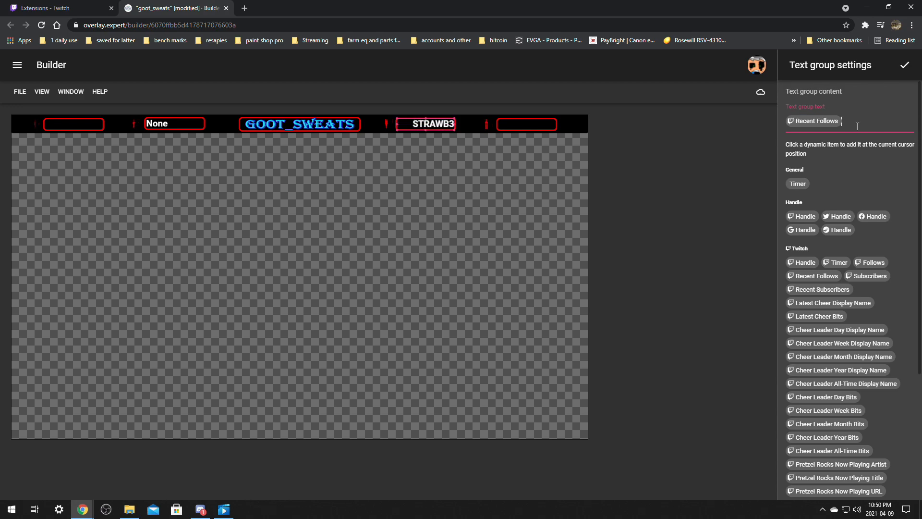
Set the Recent Follows item to show 1 follower and finish editing the follower layer.
left_click(817, 121)
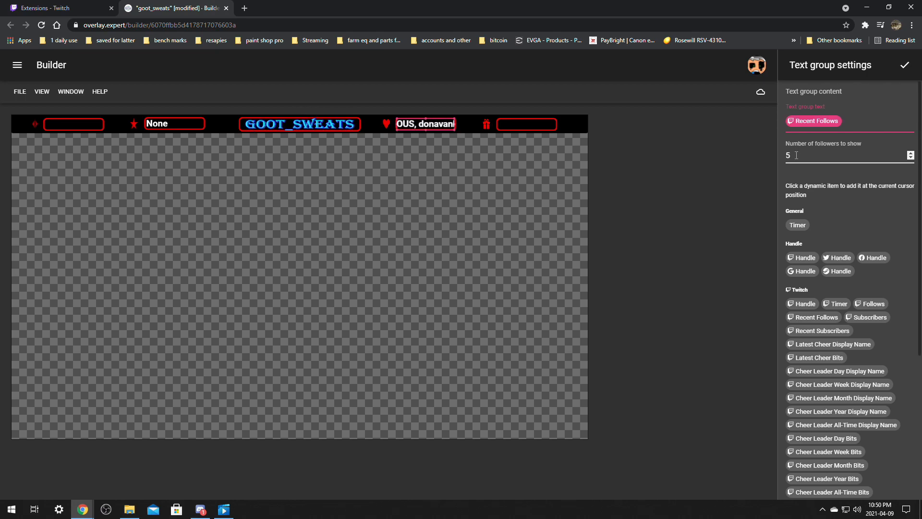
left_click_drag(797, 155, 780, 154)
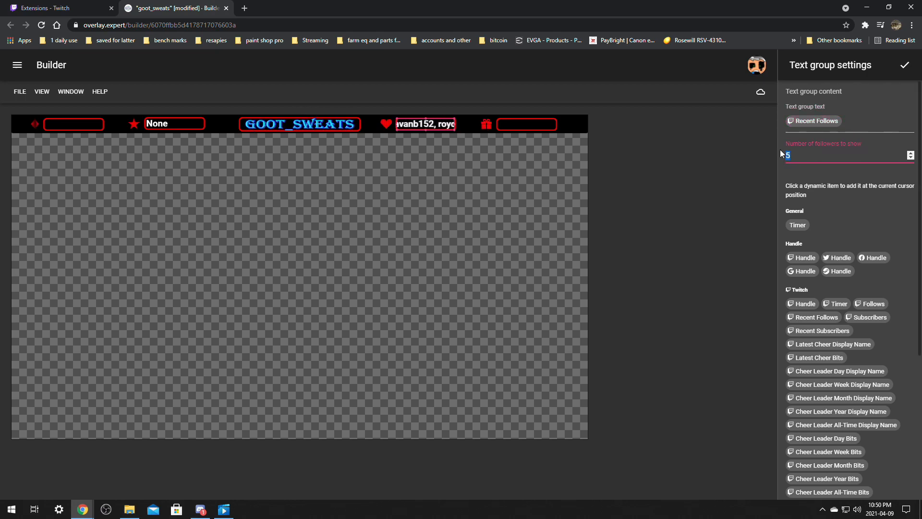
type("1")
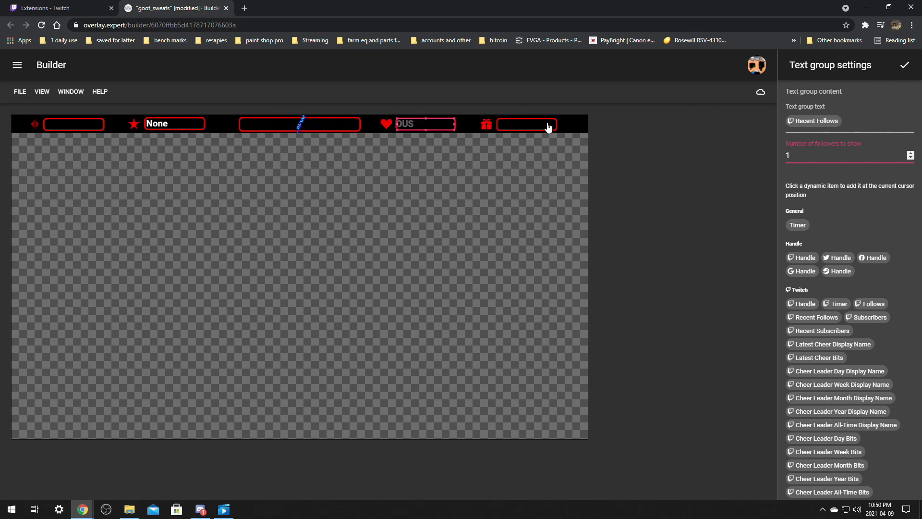
left_click(905, 66)
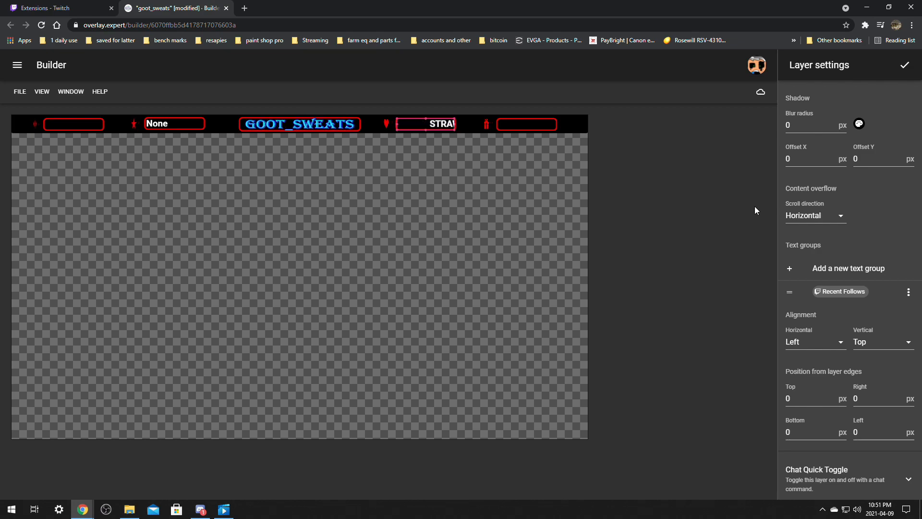
left_click(904, 65)
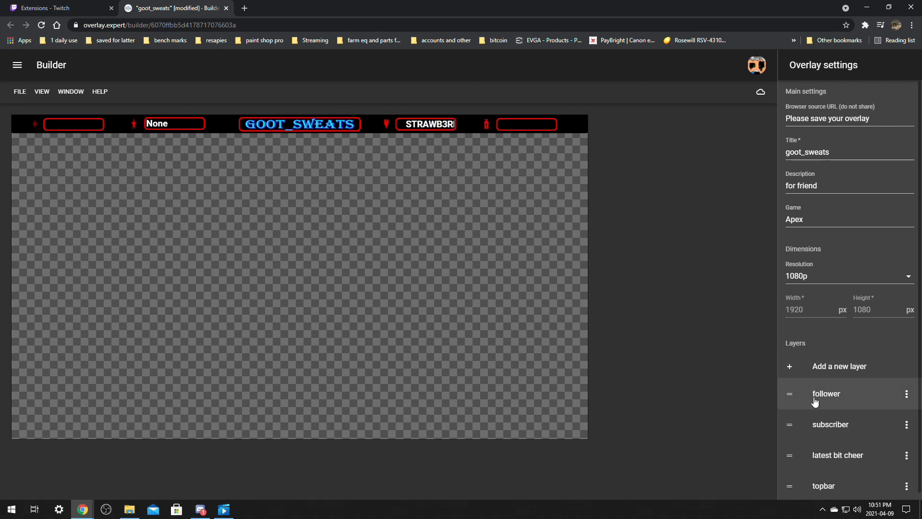
Add another layer to the overlay and set its description to "followersgifted".
left_click(812, 369)
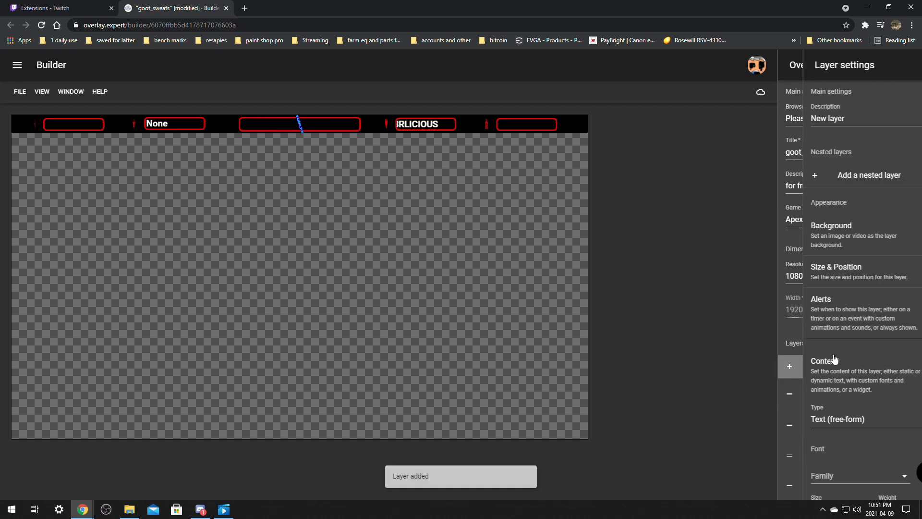
left_click_drag(820, 119, 779, 116)
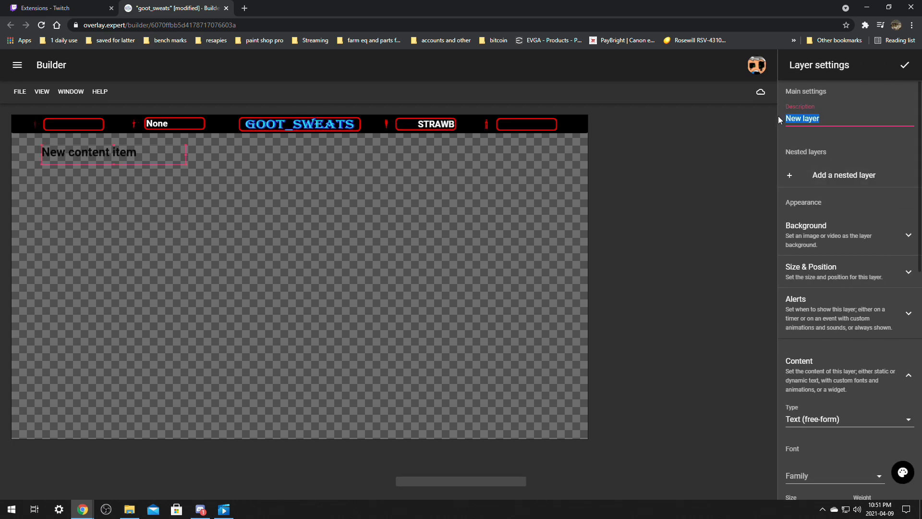
type("followersgifted")
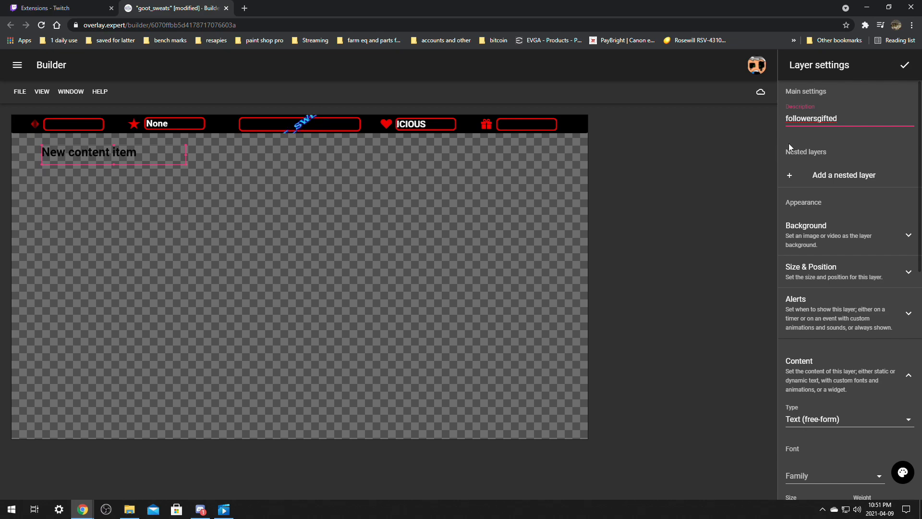
Set the followersgifted layer's font size to 30 px and its font colour to white, #FFFFFF.
scroll(858, 378, "down", 7)
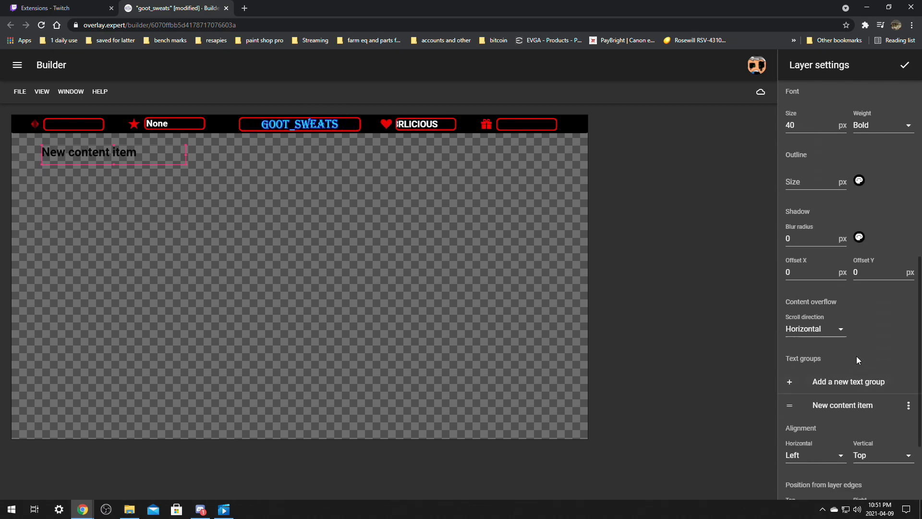
scroll(857, 353, "up", 3)
left_click_drag(800, 272, 782, 270)
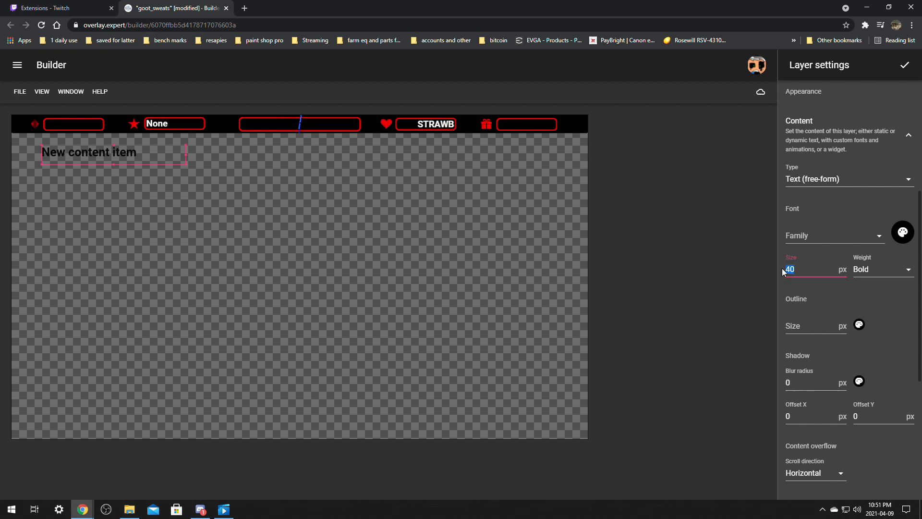
type("30")
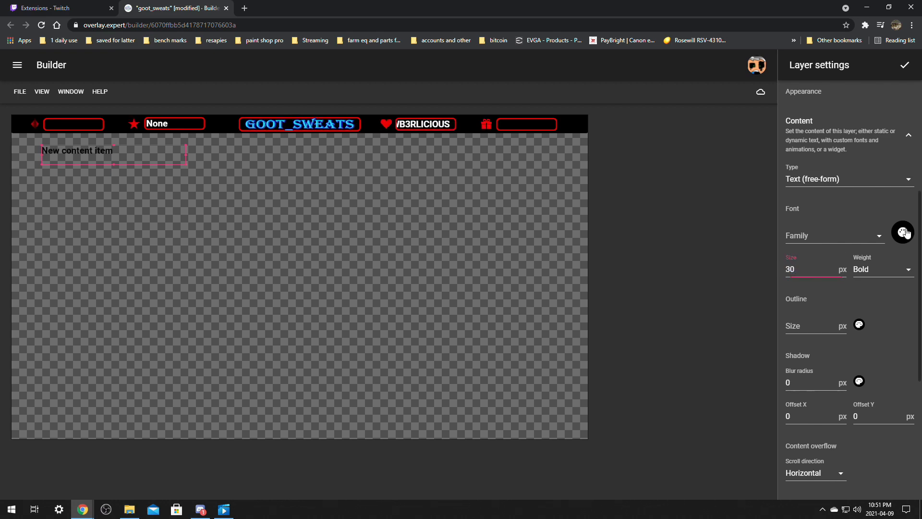
left_click(905, 232)
left_click_drag(867, 222, 808, 174)
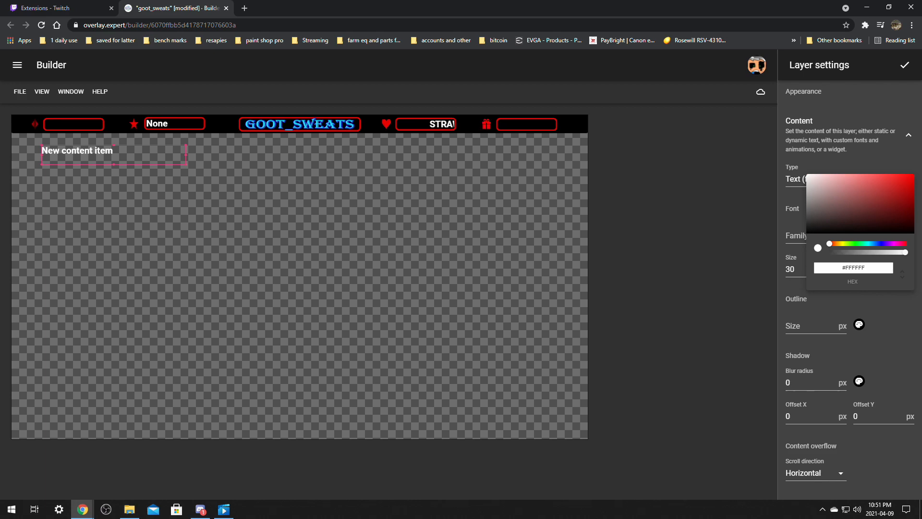
left_click(738, 241)
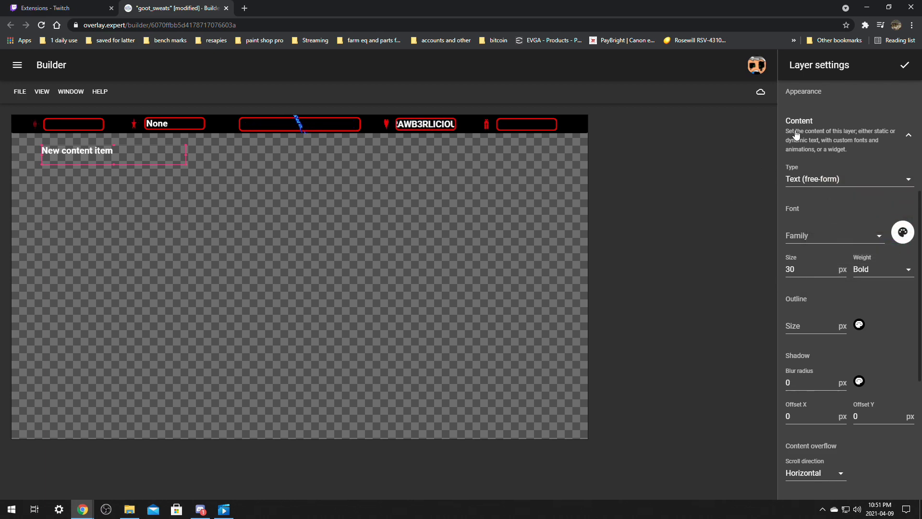
Append the Twitch item Recent Follows to the followersgifted layer's text and fit the layer into the banner's red box beside the gift icon.
scroll(788, 143, "up", 3)
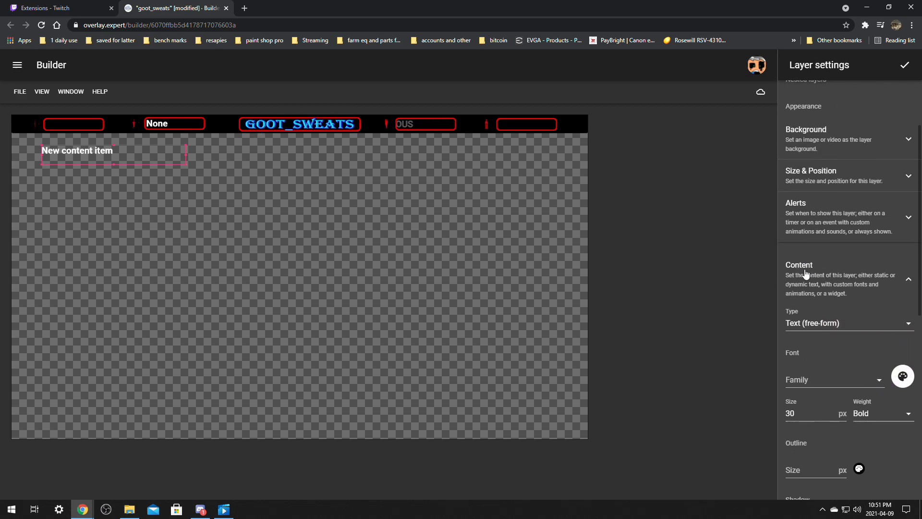
scroll(806, 273, "down", 5)
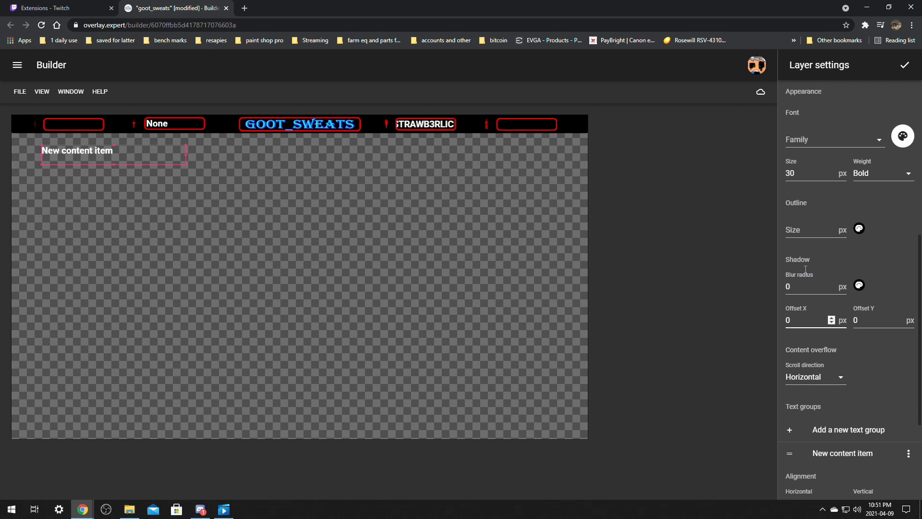
scroll(806, 269, "down", 3)
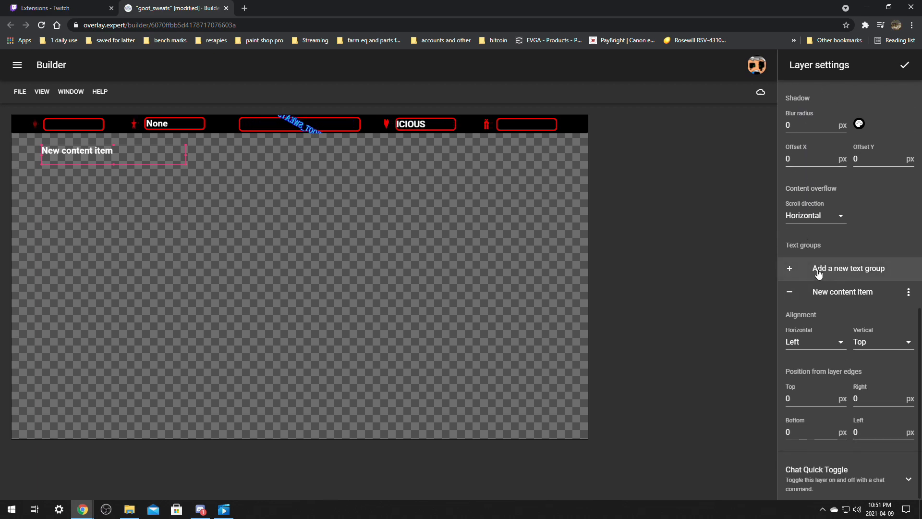
left_click(850, 294)
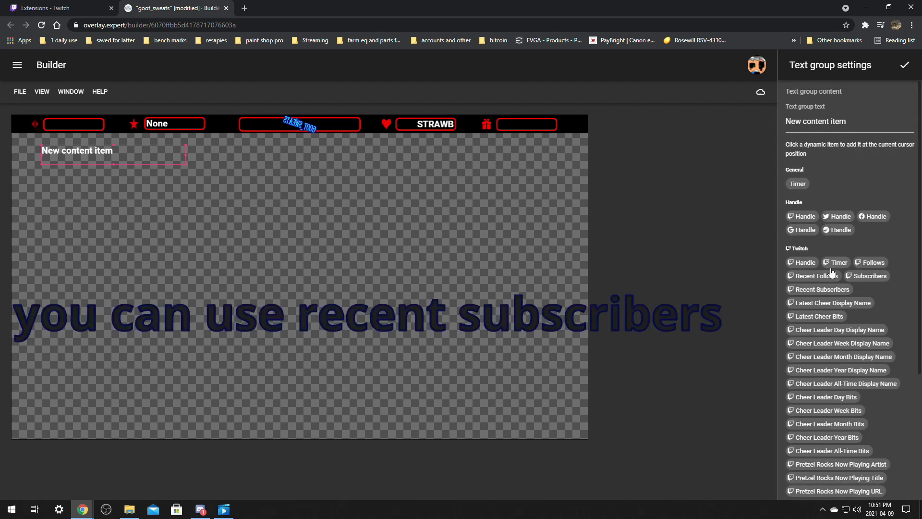
left_click(809, 276)
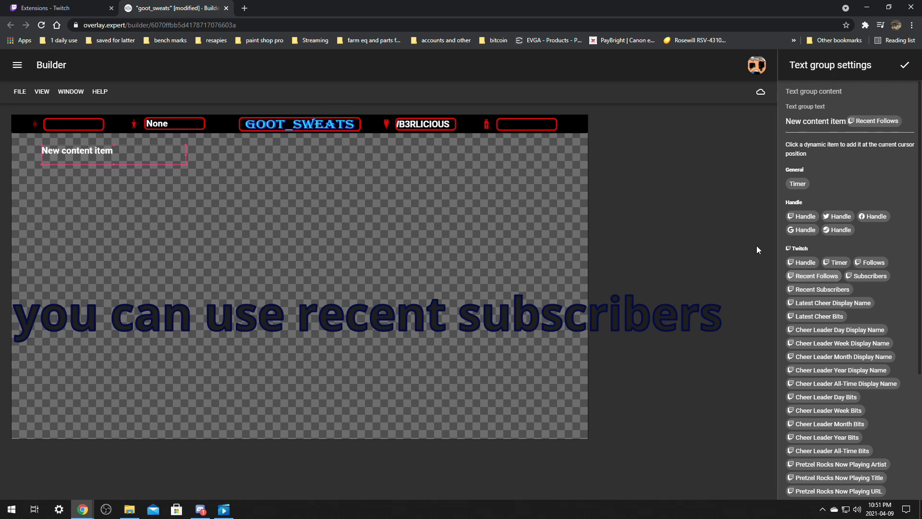
left_click_drag(126, 158, 526, 127)
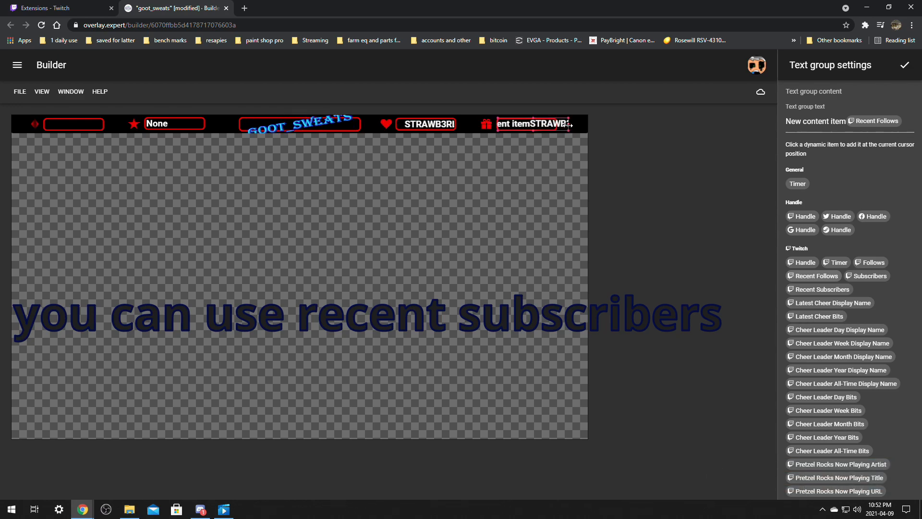
left_click_drag(569, 124, 555, 124)
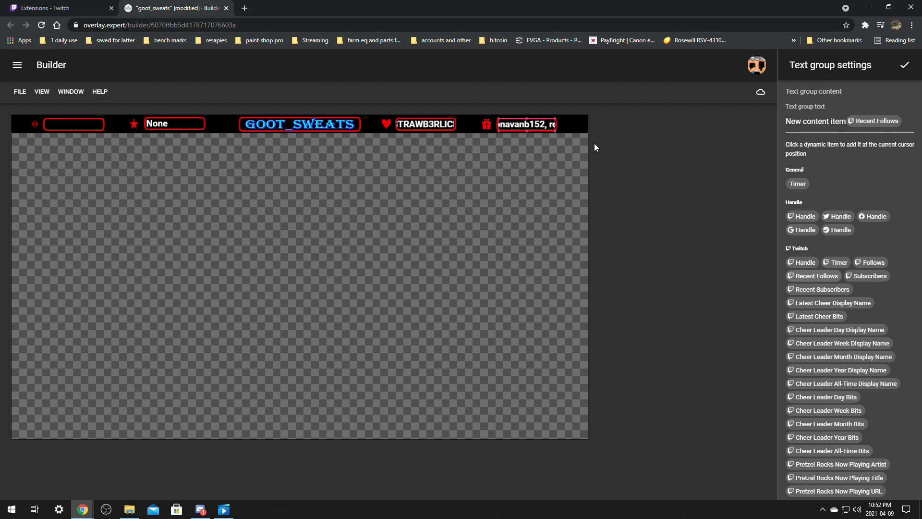
Remove the placeholder text "New content item" from the followersgifted layer's text group, keeping only the Recent Follows item.
left_click(528, 203)
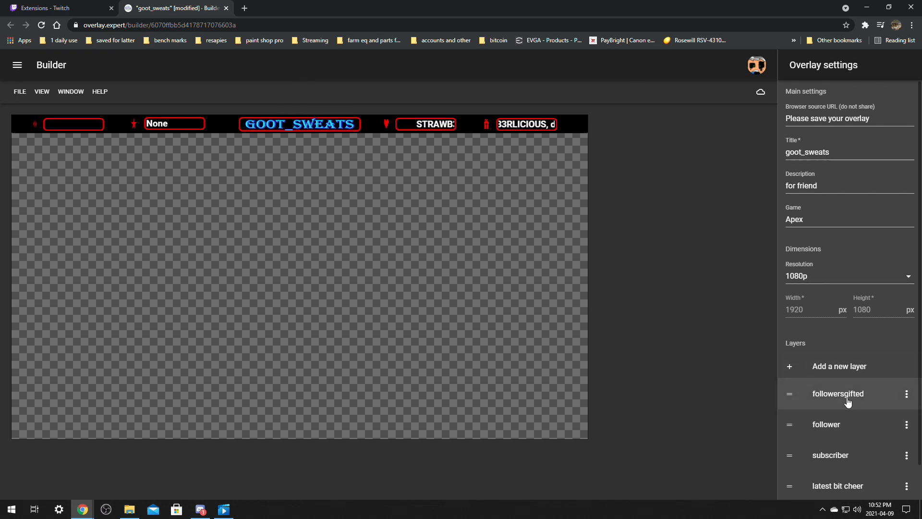
left_click(819, 398)
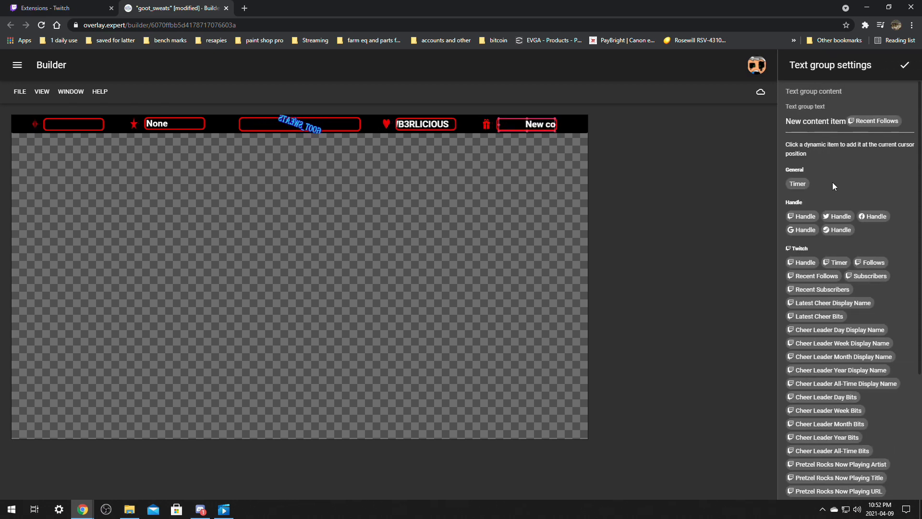
left_click_drag(849, 125, 810, 125)
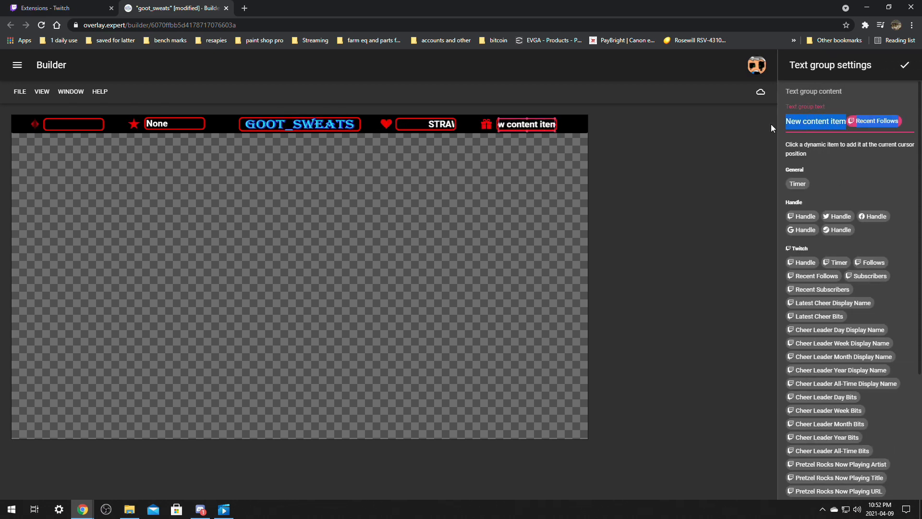
left_click(838, 125)
left_click_drag(845, 122, 748, 122)
key("BackSpace")
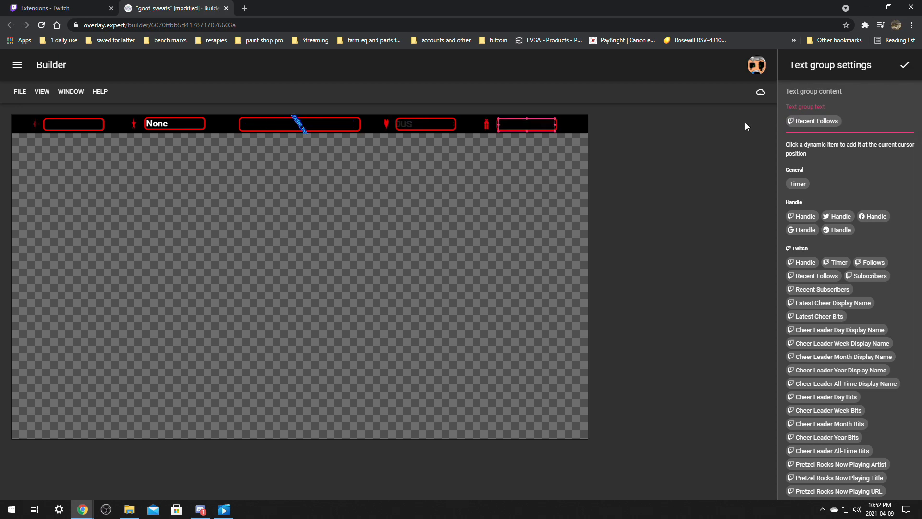
Finish editing the followersgifted layer and save the overlay.
left_click(817, 120)
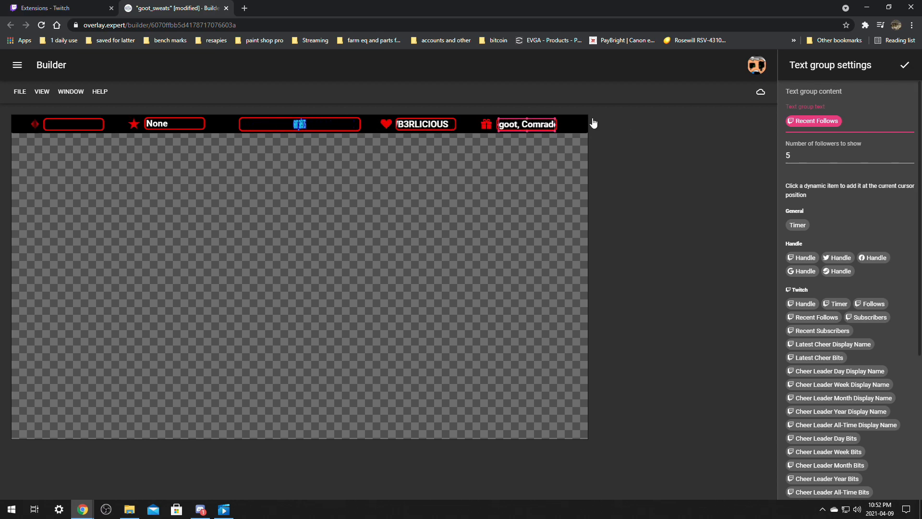
left_click(797, 155)
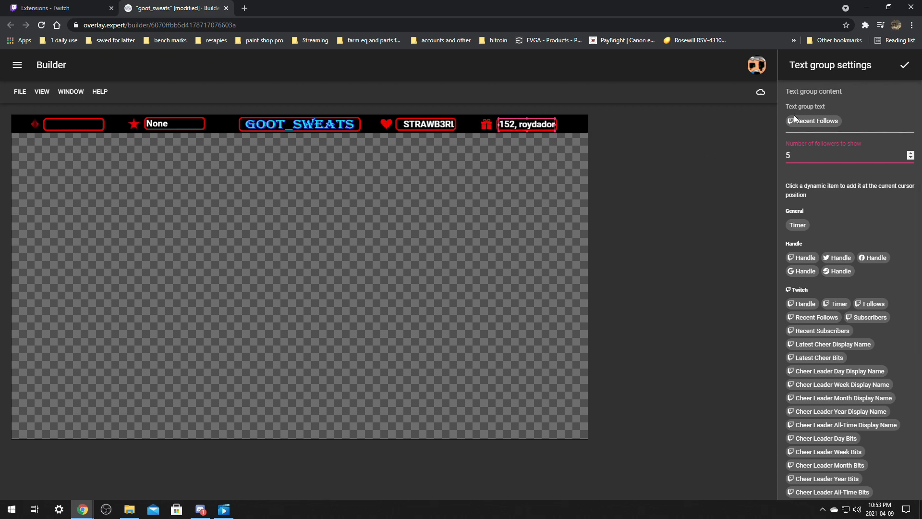
left_click(904, 66)
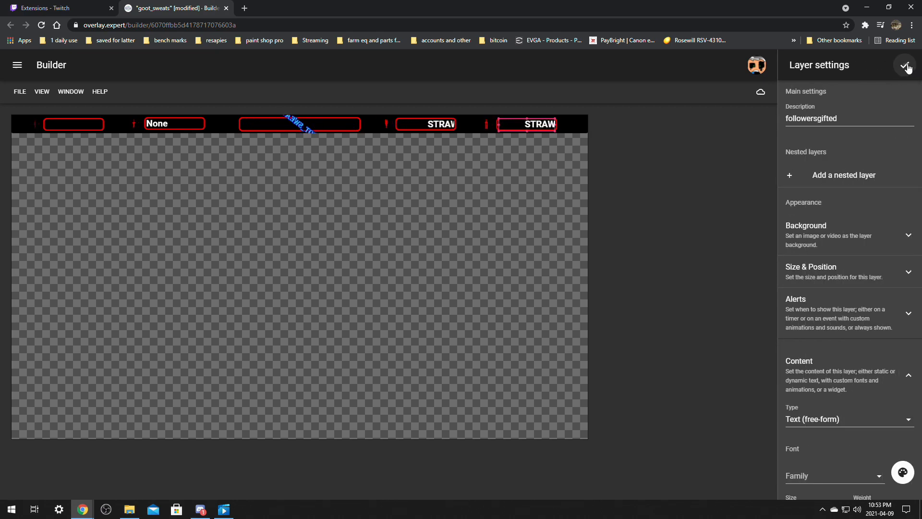
left_click(905, 66)
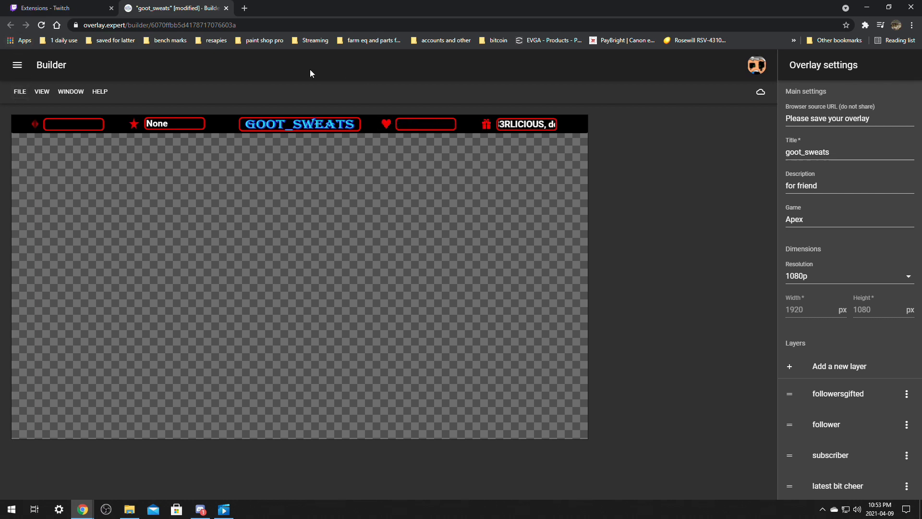
left_click(19, 92)
left_click(58, 137)
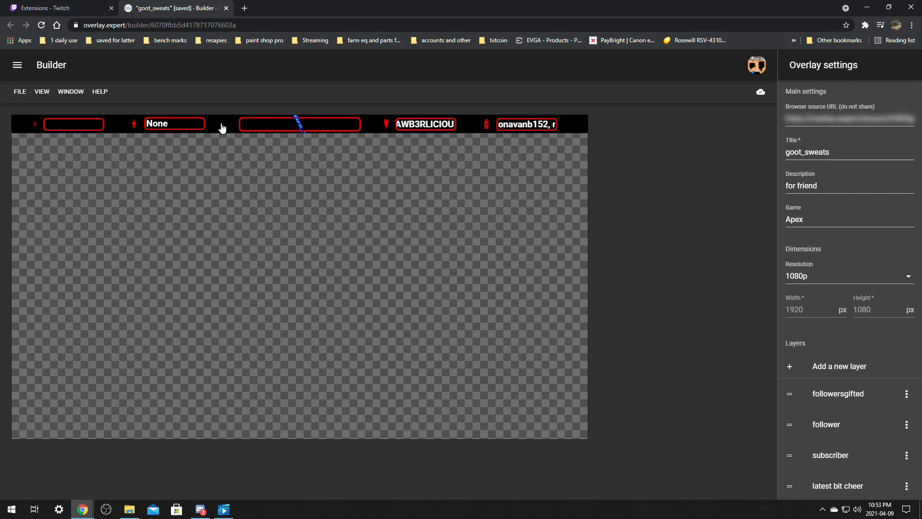
Add another layer to the overlay and set its description to "follower alert".
left_click(791, 366)
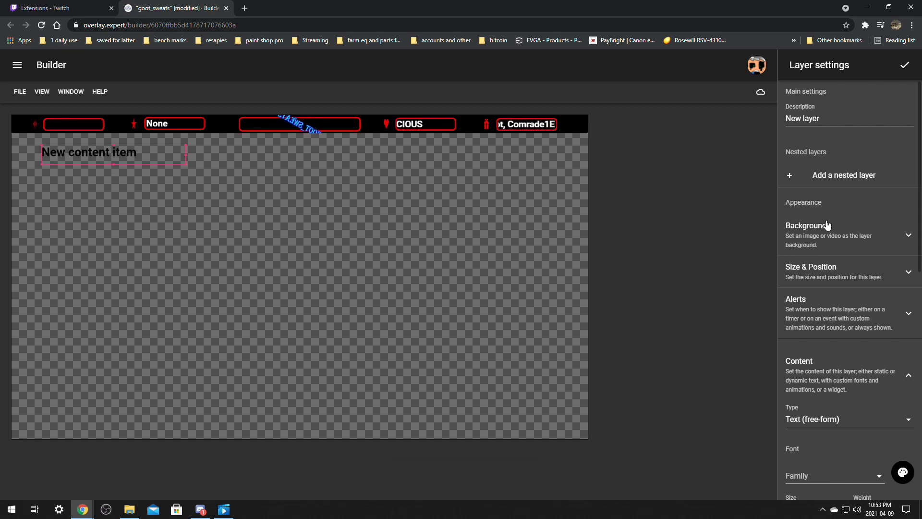
left_click(800, 237)
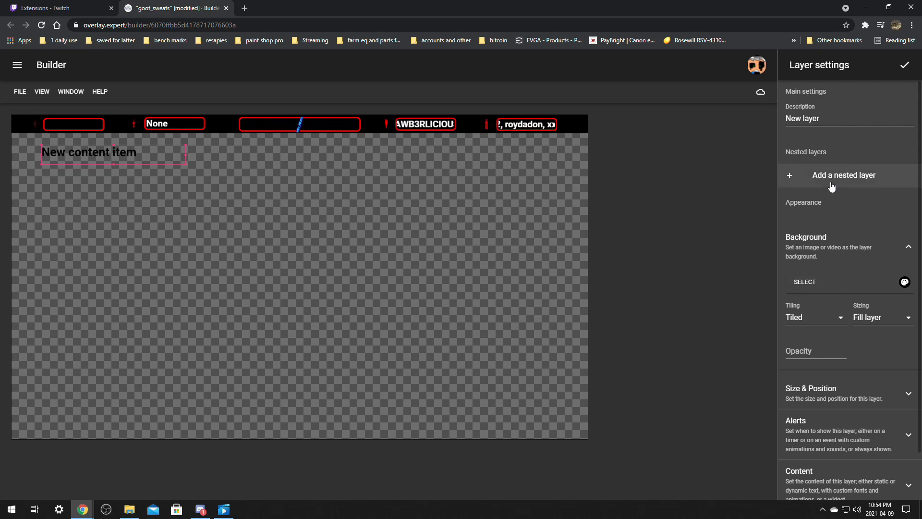
scroll(848, 204, "down", 1)
scroll(842, 166, "up", 1)
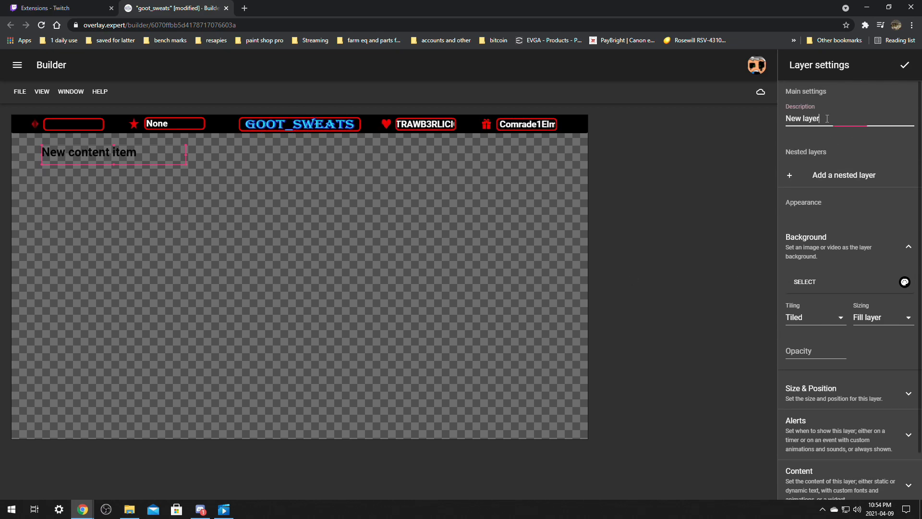
type("fo")
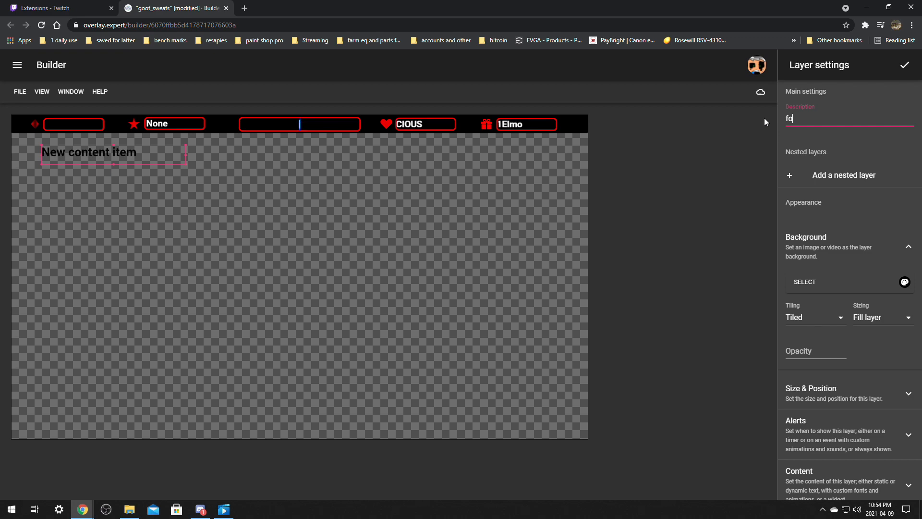
type("llower a")
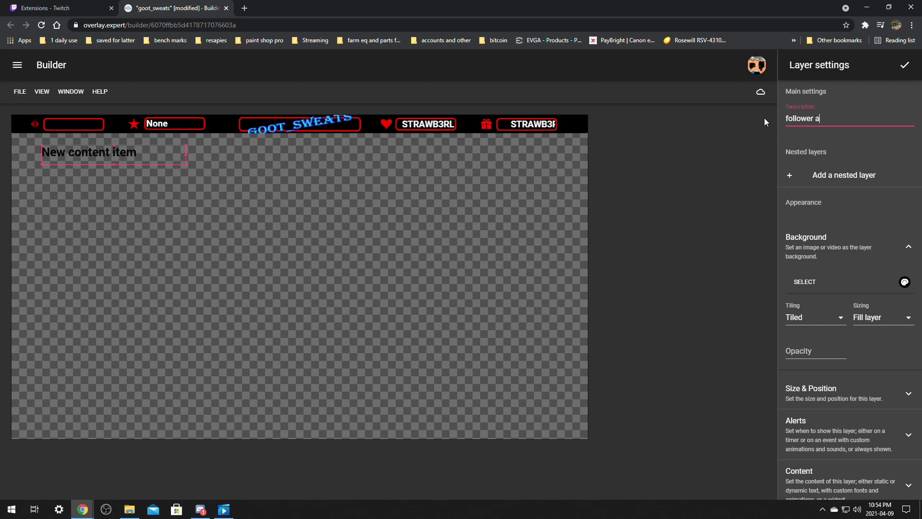
type("lert")
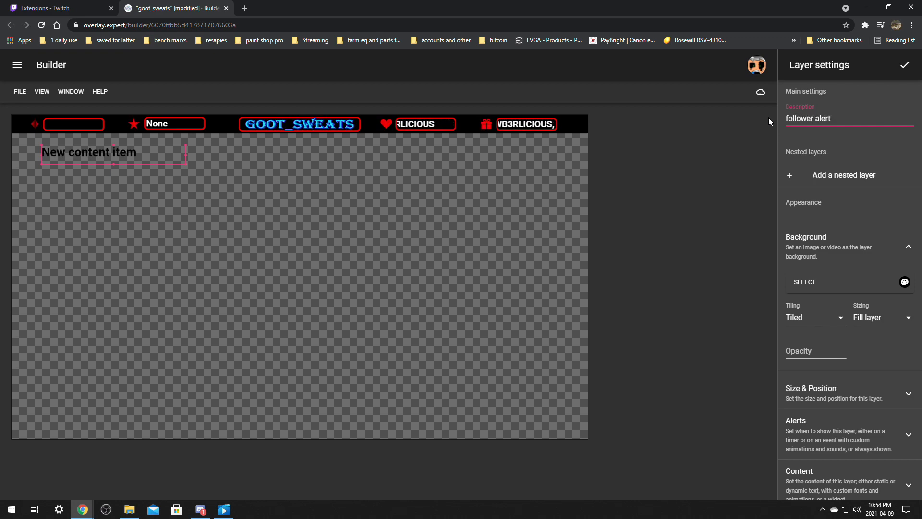
Make the follower alert layer event-based, triggered by Twitch Follow, and move it beneath the title at the banner's centre.
scroll(874, 137, "down", 1)
left_click(823, 189)
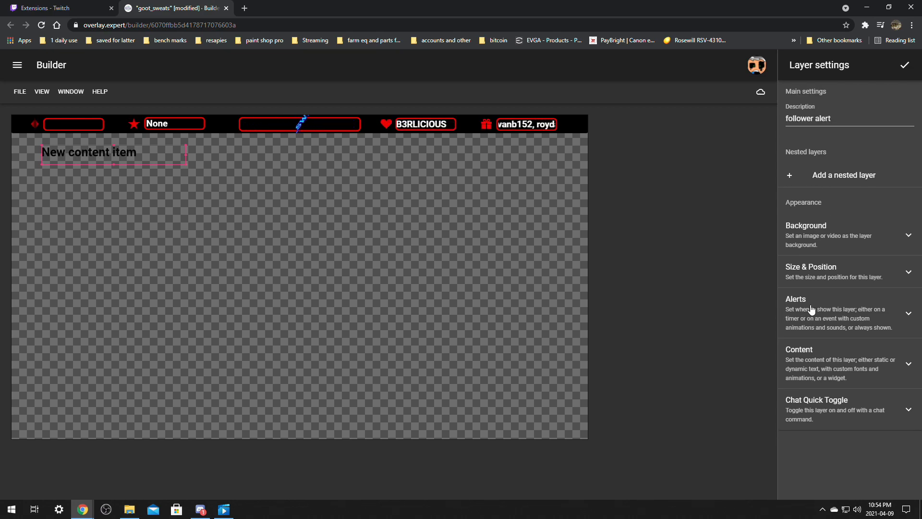
left_click(812, 308)
left_click(810, 363)
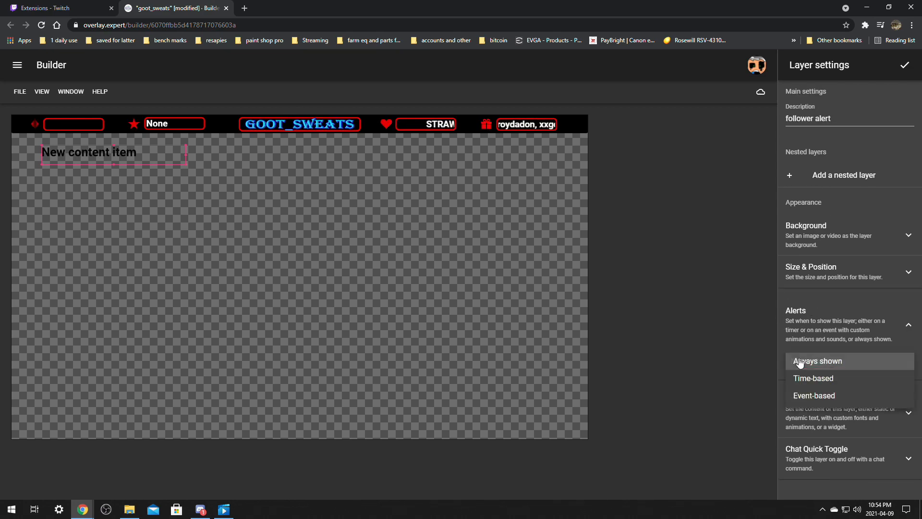
left_click(812, 397)
scroll(842, 369, "down", 4)
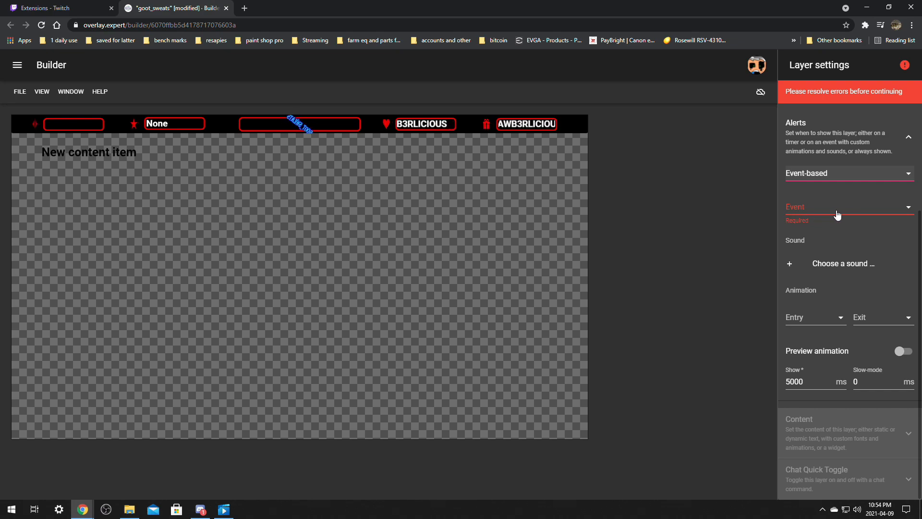
left_click(810, 212)
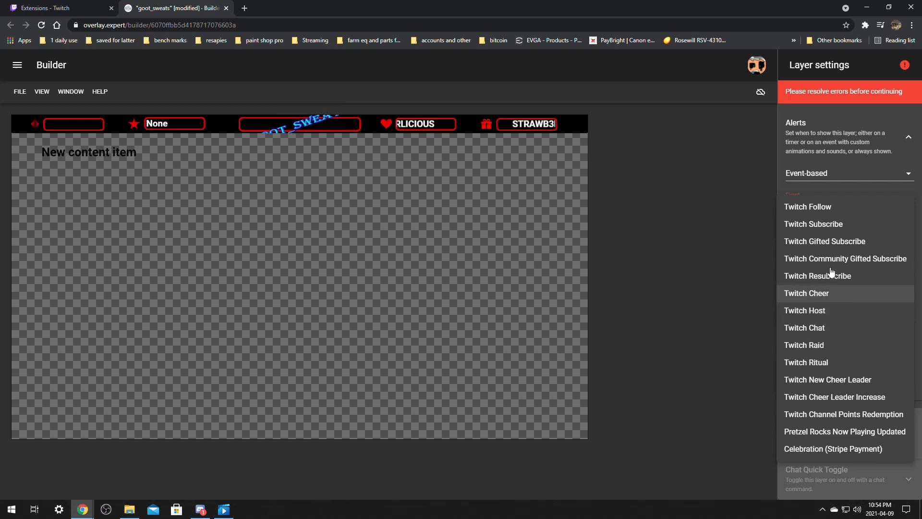
left_click(828, 211)
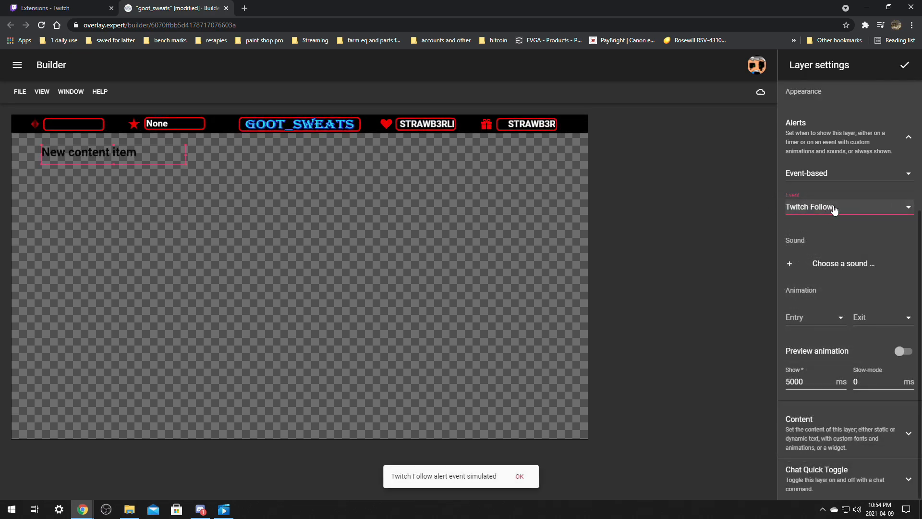
left_click_drag(97, 156, 286, 168)
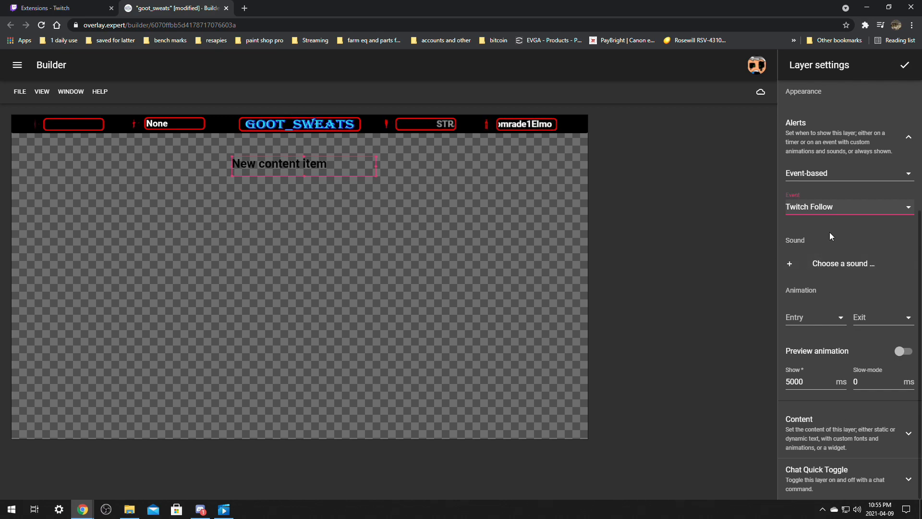
Replace the follower alert layer's placeholder text with the Twitch item Recent Follows, set to show 1 follower.
left_click(845, 435)
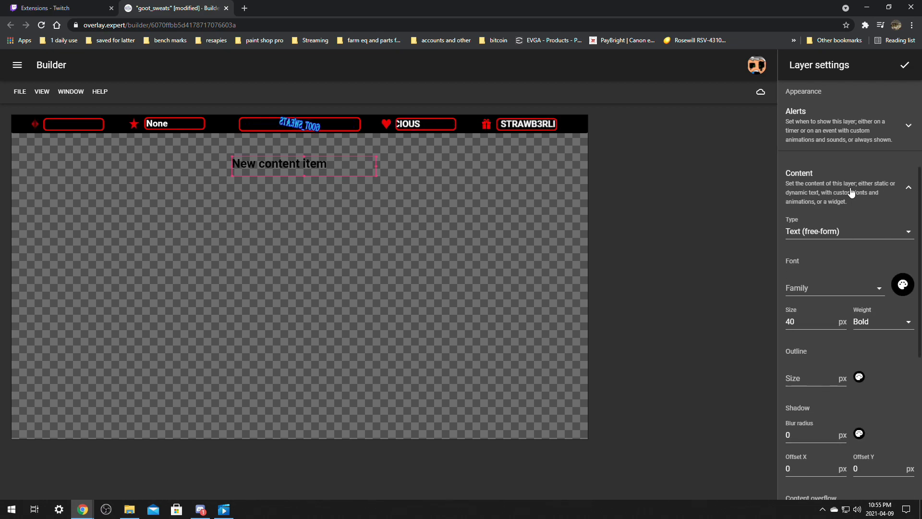
scroll(852, 192, "down", 3)
scroll(851, 189, "up", 1)
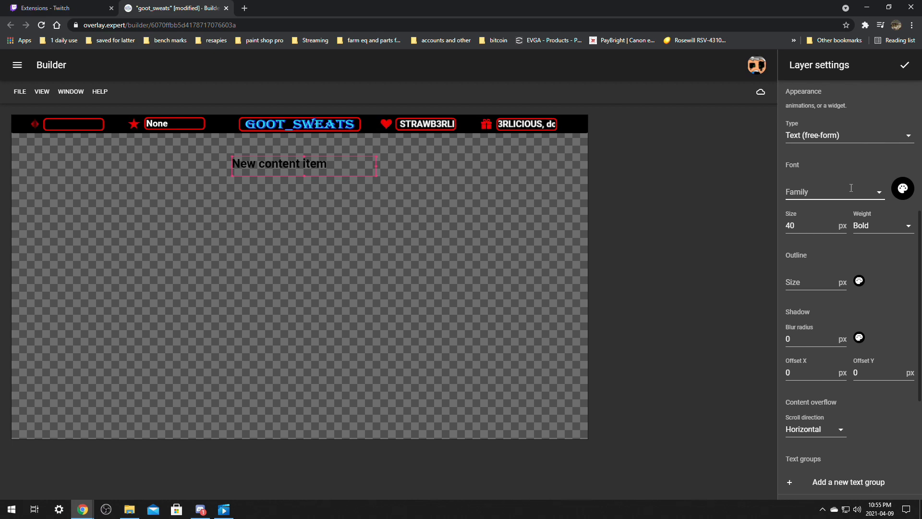
scroll(851, 188, "down", 3)
left_click(846, 364)
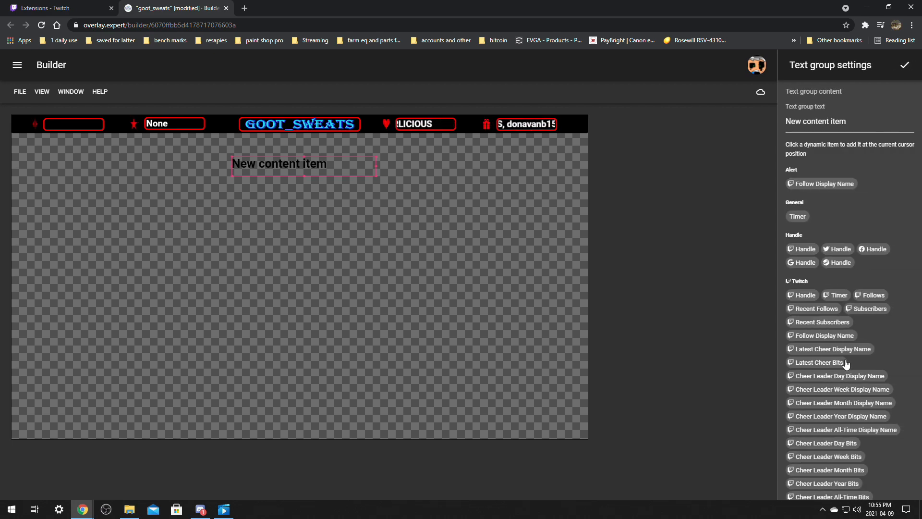
left_click_drag(847, 121, 788, 121)
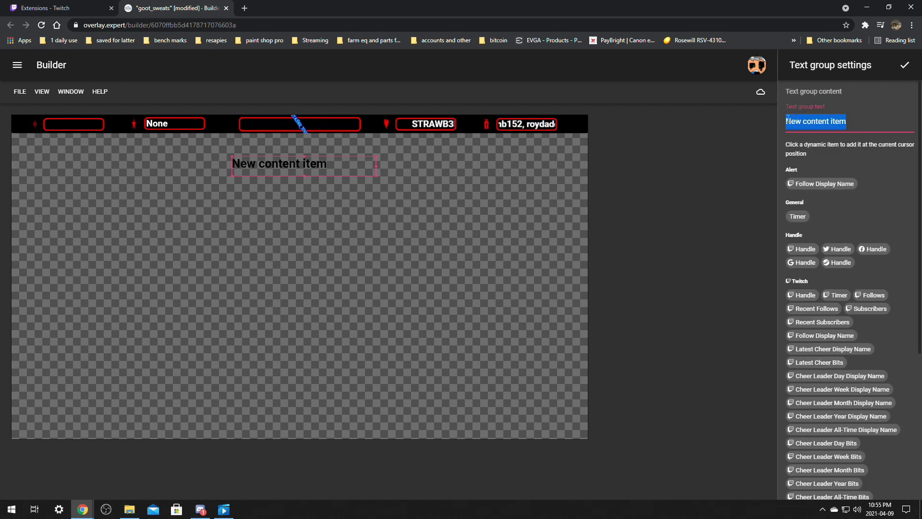
key("BackSpace")
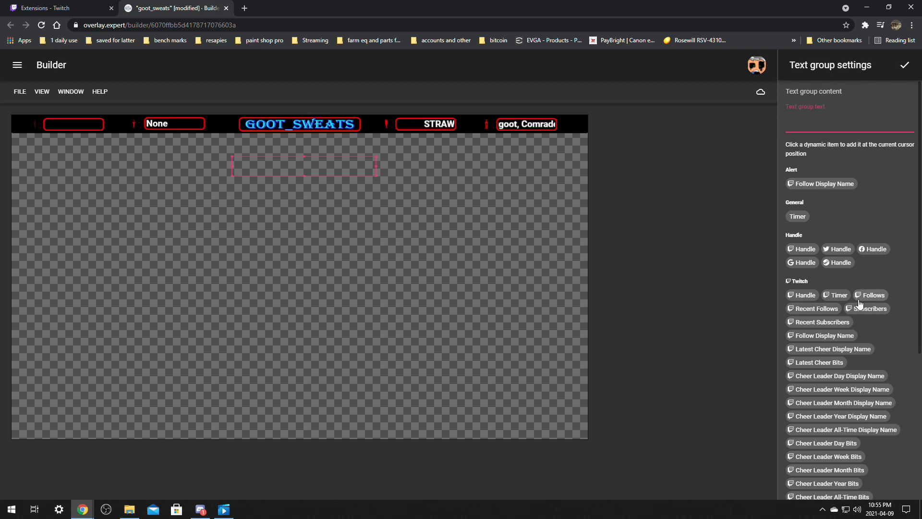
left_click(816, 308)
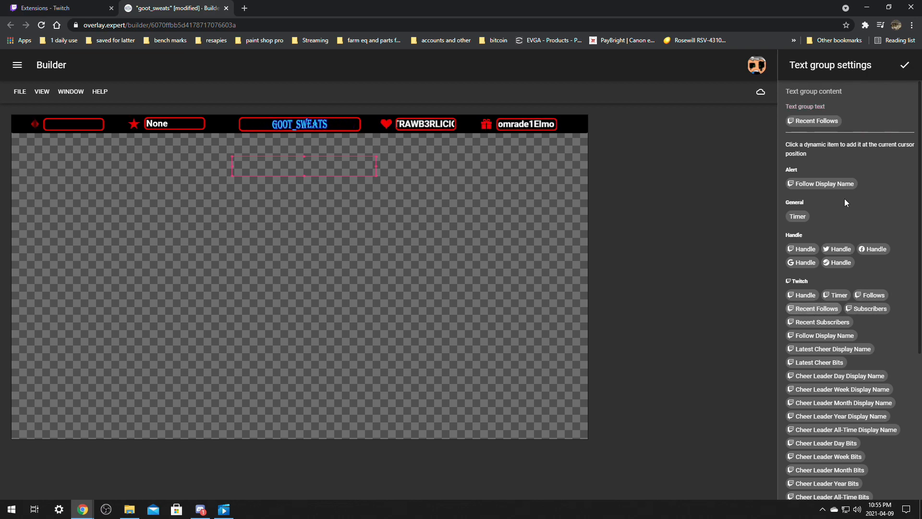
left_click(826, 122)
left_click_drag(808, 153, 780, 154)
type("1")
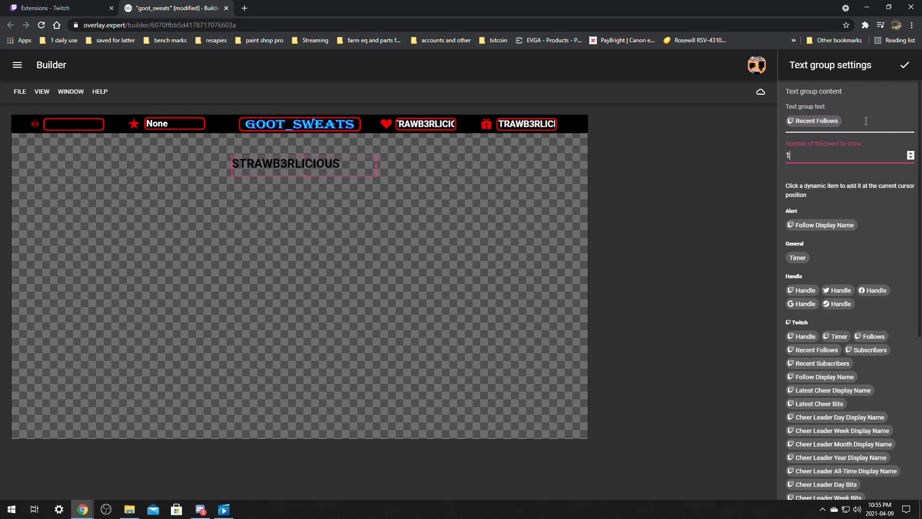
Close the follower alert's text group settings and nudge the layer into position beneath the banner's central title.
left_click_drag(288, 164, 285, 164)
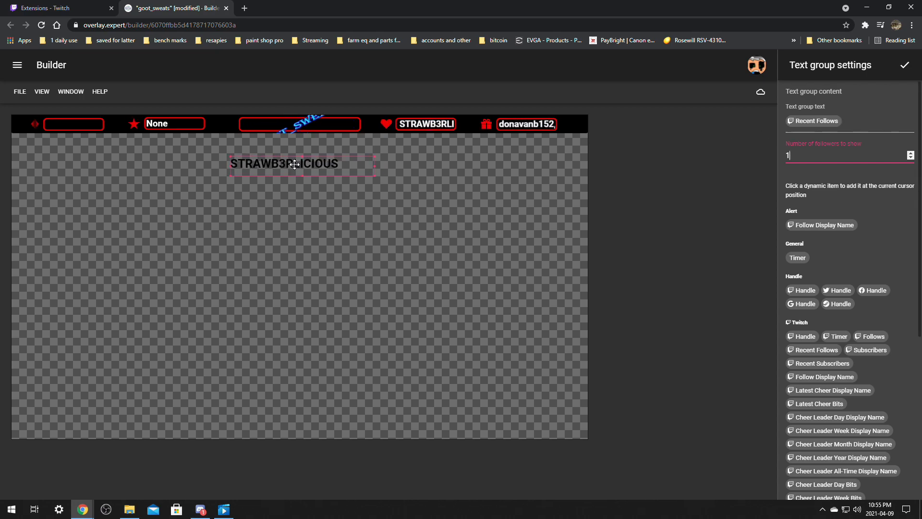
left_click(887, 123)
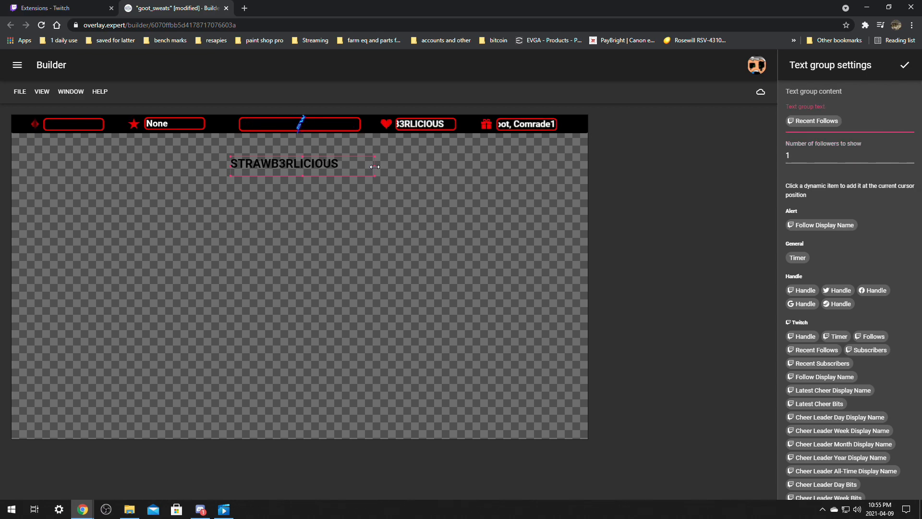
mouse_move(292, 167)
left_mouse_down()
mouse_move(300, 165)
mouse_move(292, 166)
left_mouse_up()
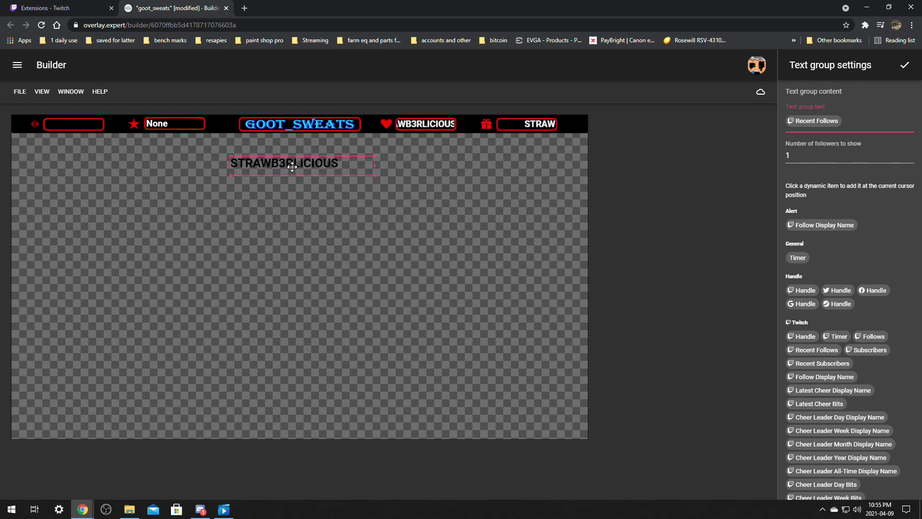
left_click(904, 67)
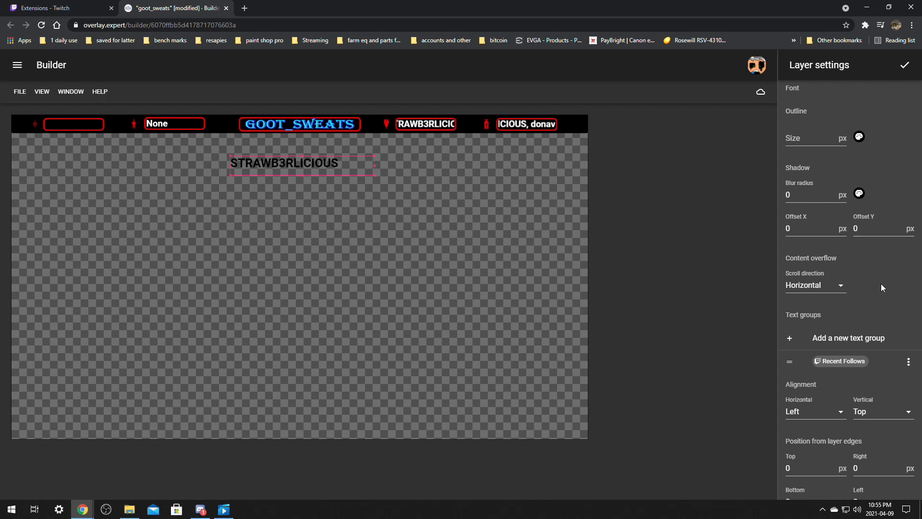
scroll(881, 283, "down", 2)
scroll(881, 283, "up", 5)
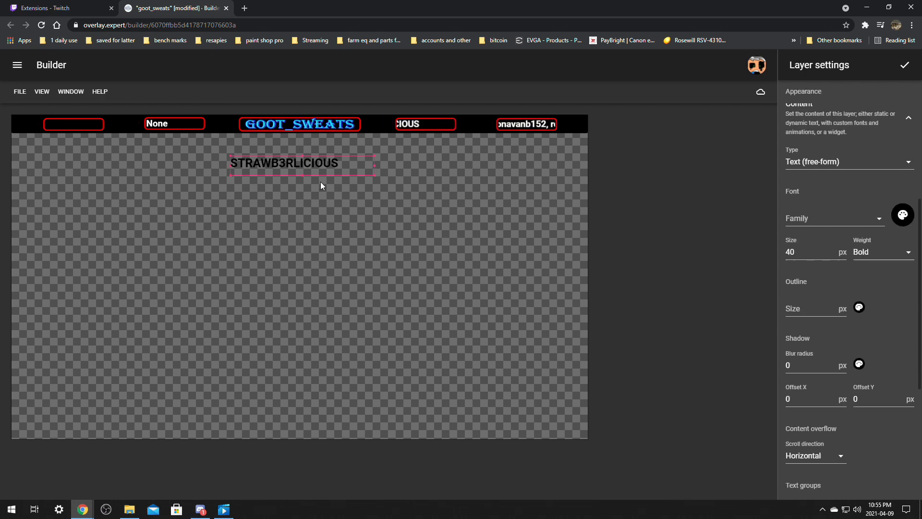
left_click_drag(292, 166, 294, 165)
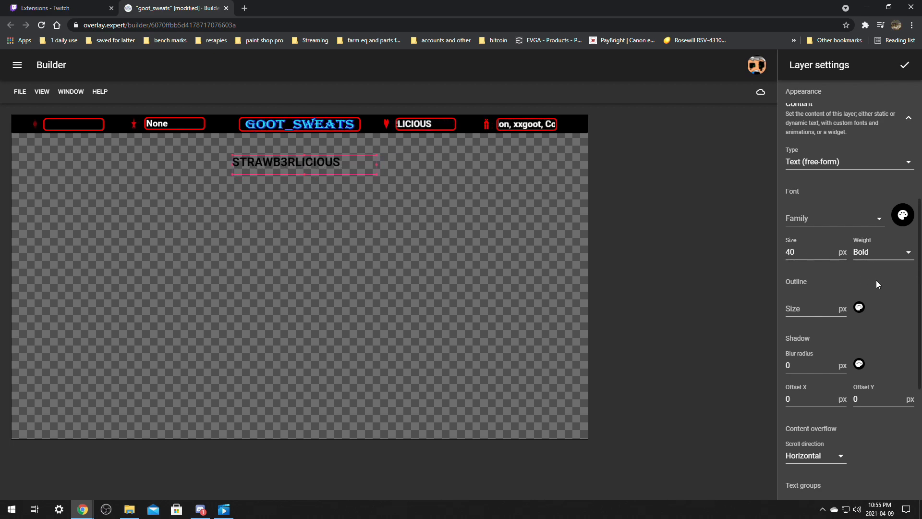
scroll(876, 281, "down", 5)
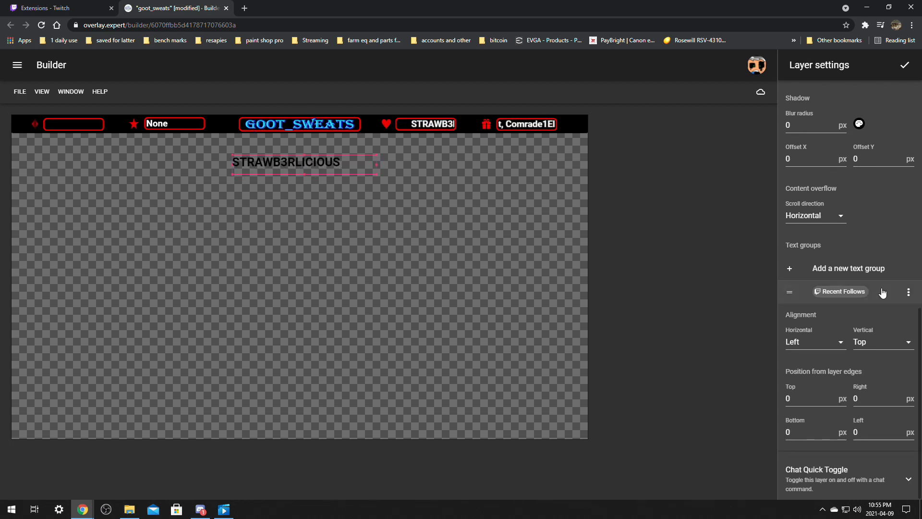
In the follower alert layer's alert settings, choose the public ultrafast-flare sound.
scroll(889, 313, "up", 6)
scroll(886, 271, "up", 4)
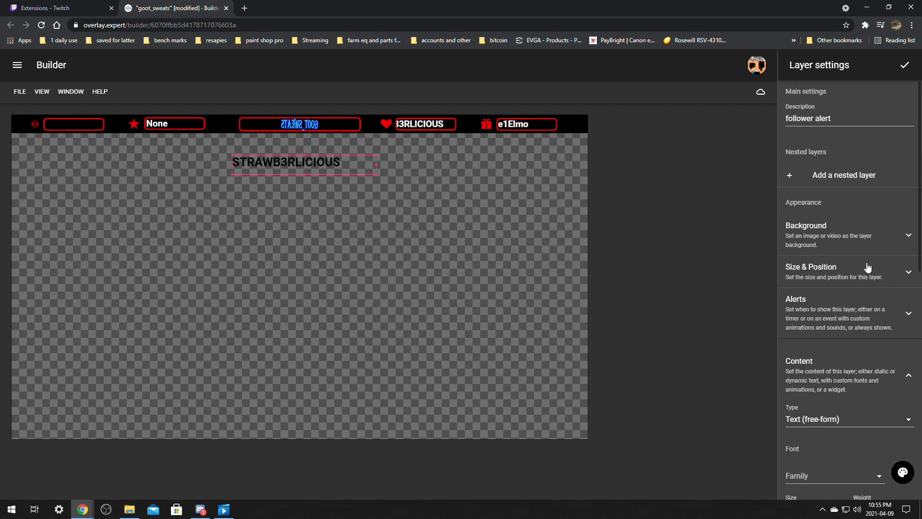
left_click(823, 313)
scroll(825, 313, "down", 3)
scroll(827, 307, "down", 1)
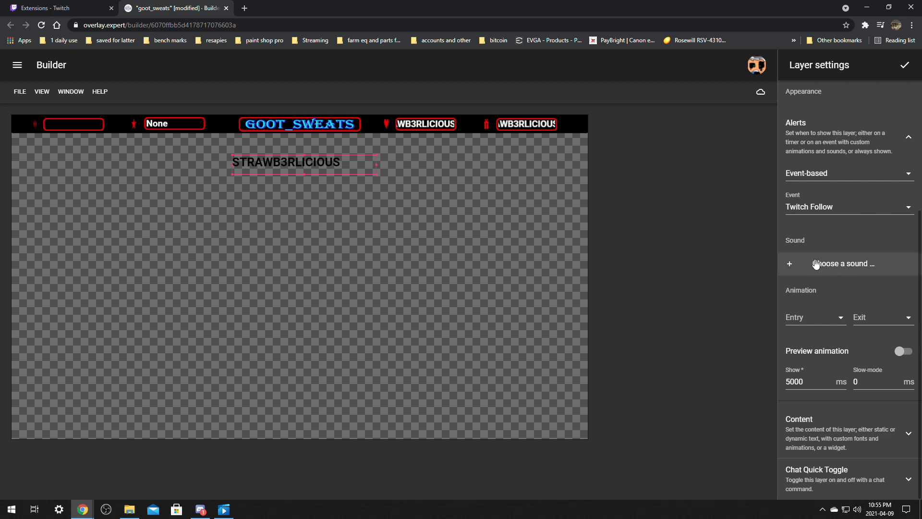
left_click(848, 265)
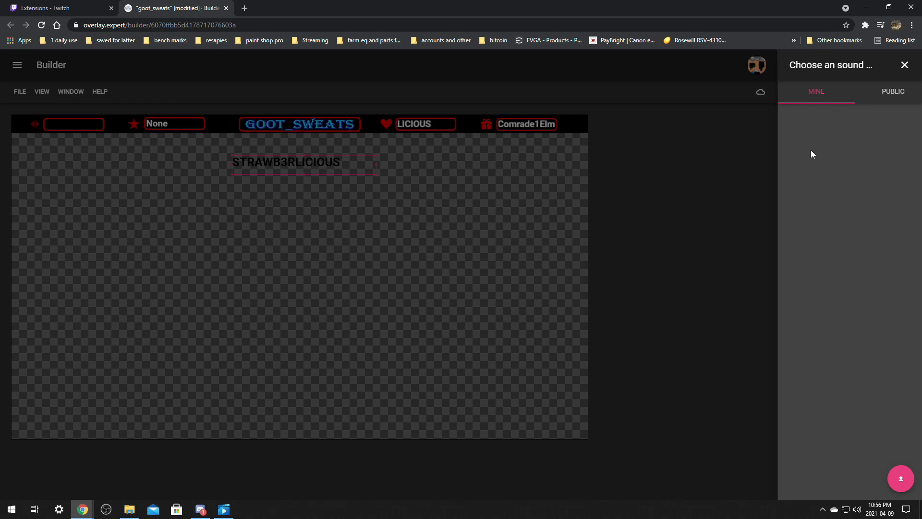
left_click(902, 95)
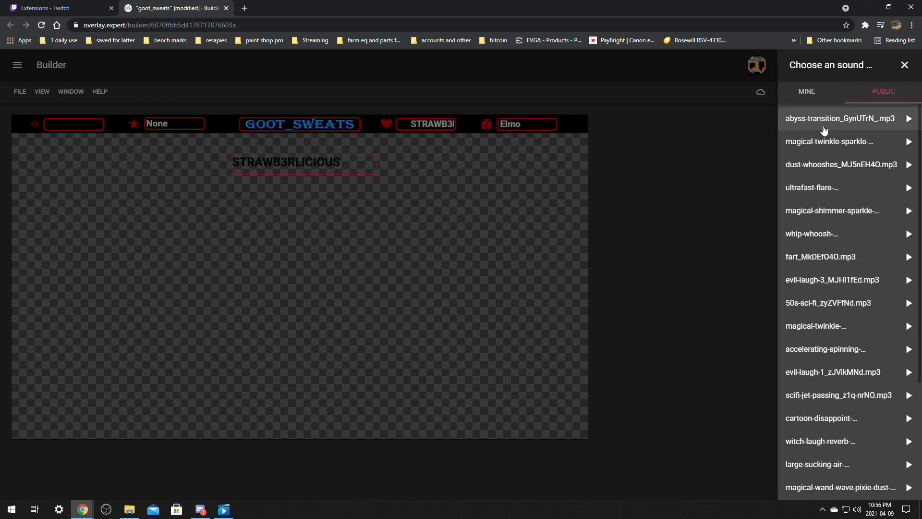
left_click(806, 194)
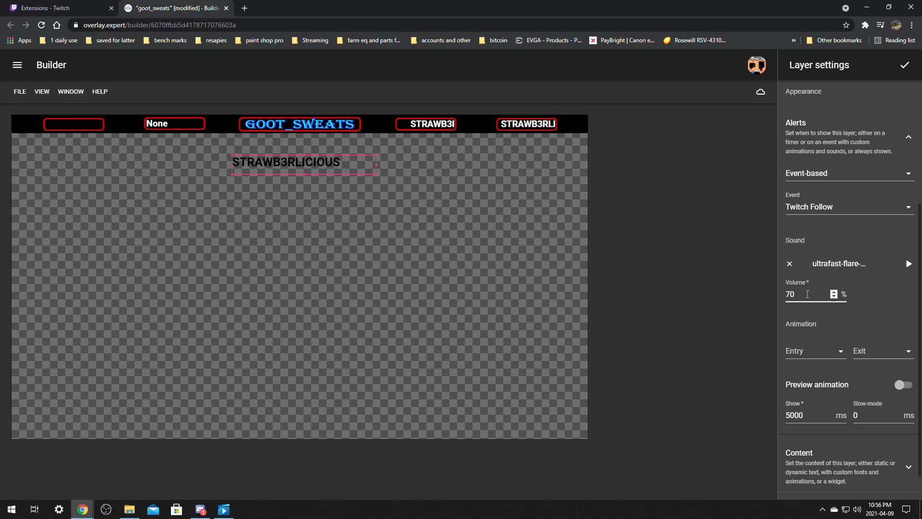
Briefly preview the follower alert's animation and set its show duration to 8000 ms.
left_click(903, 388)
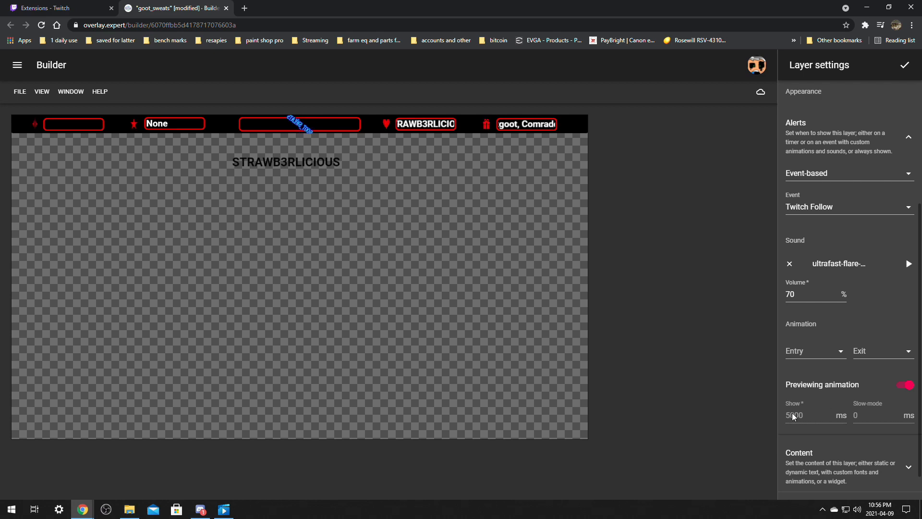
left_click(900, 388)
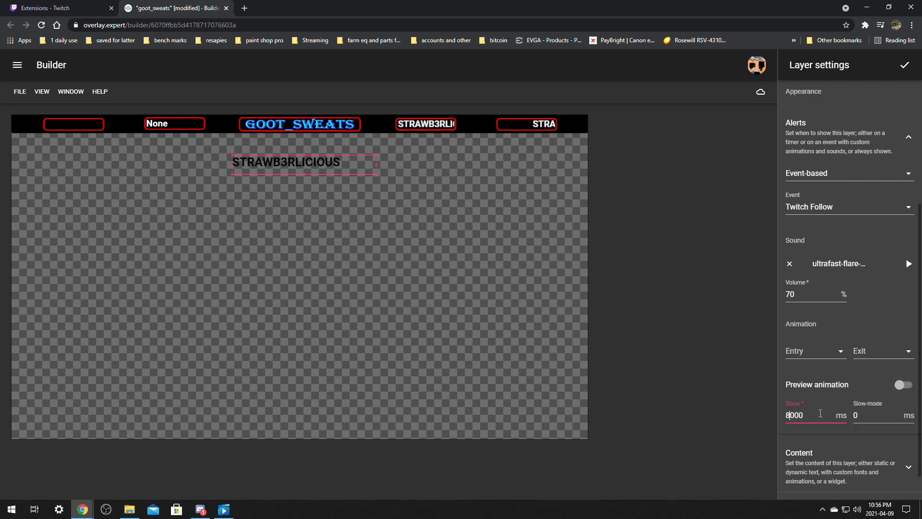
left_click(866, 384)
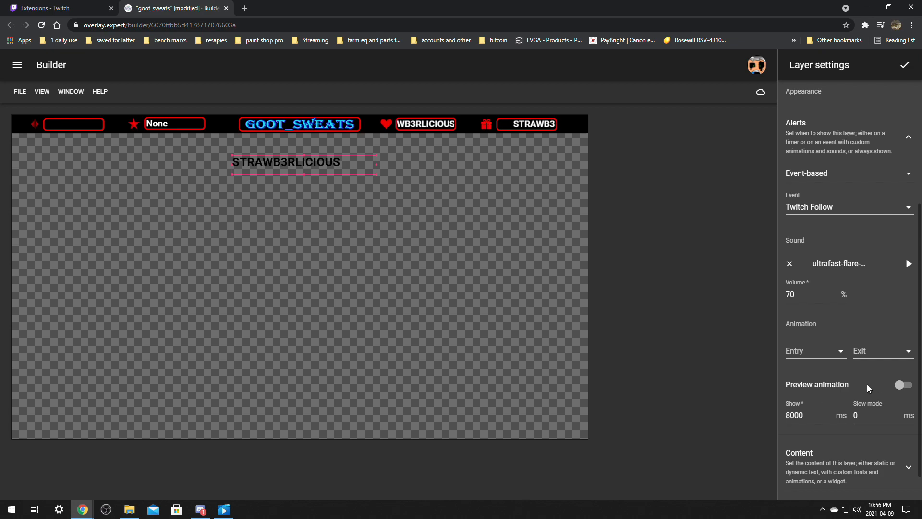
Set the follower alert's entry animation to Puff In, turn on the animation preview, and close the layer settings.
left_click(811, 352)
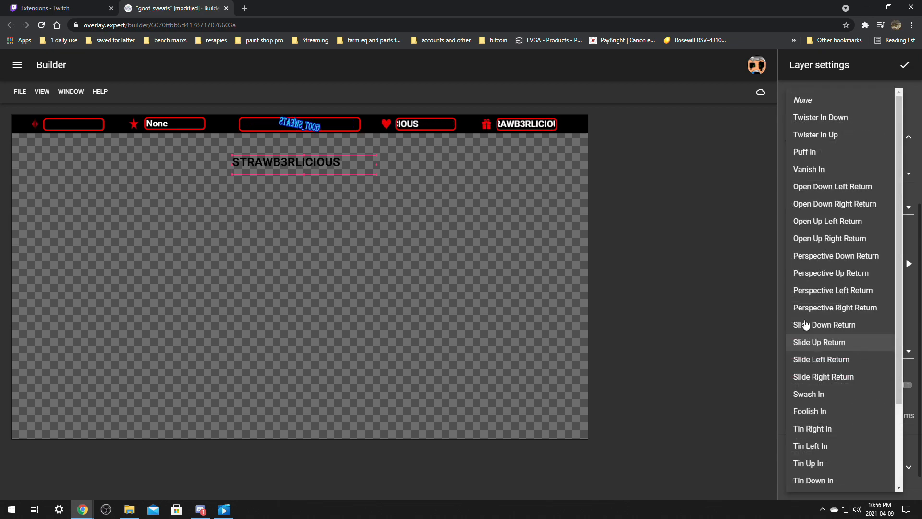
left_click(816, 156)
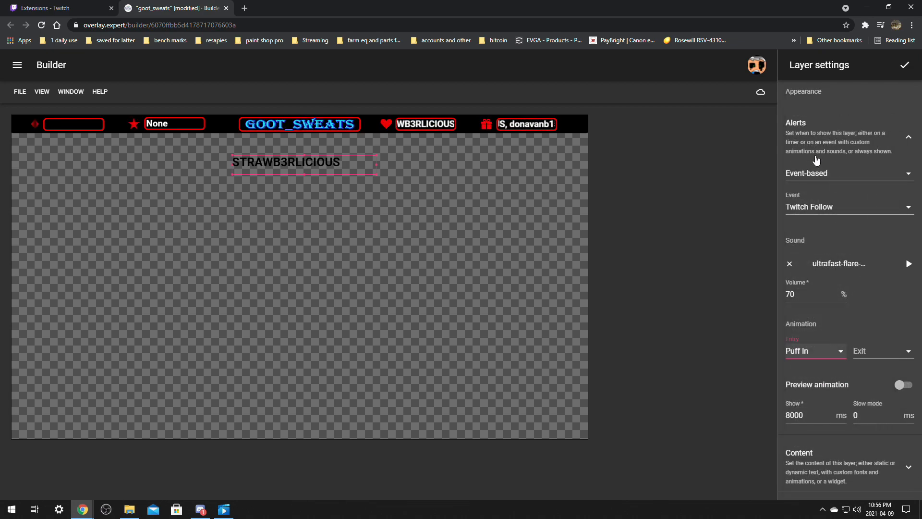
left_click(811, 355)
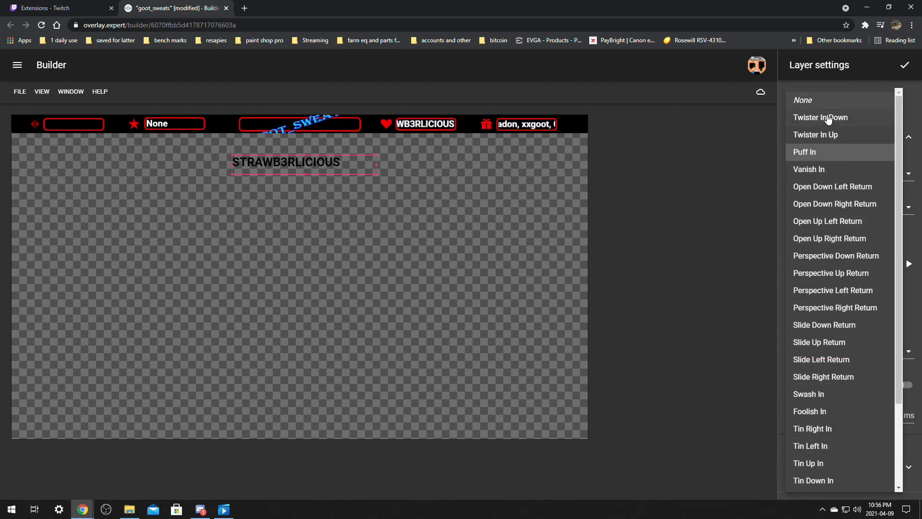
left_click(816, 154)
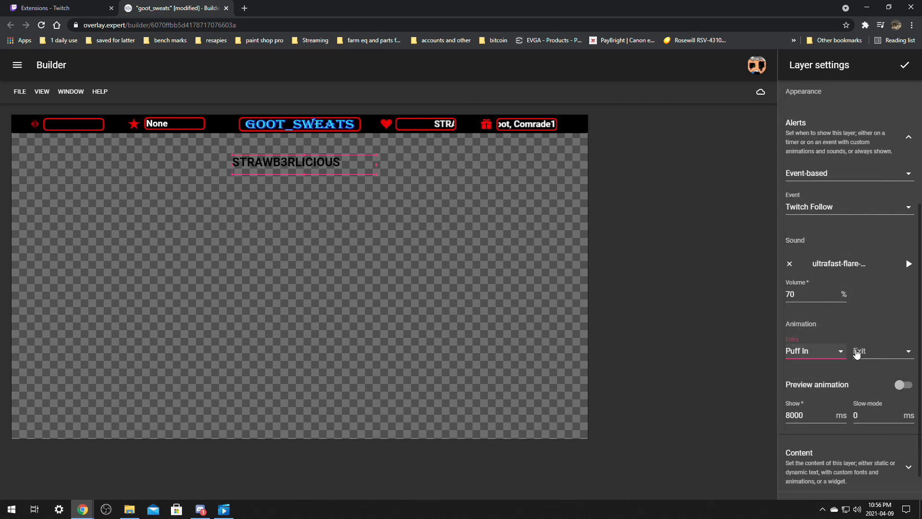
left_click(904, 385)
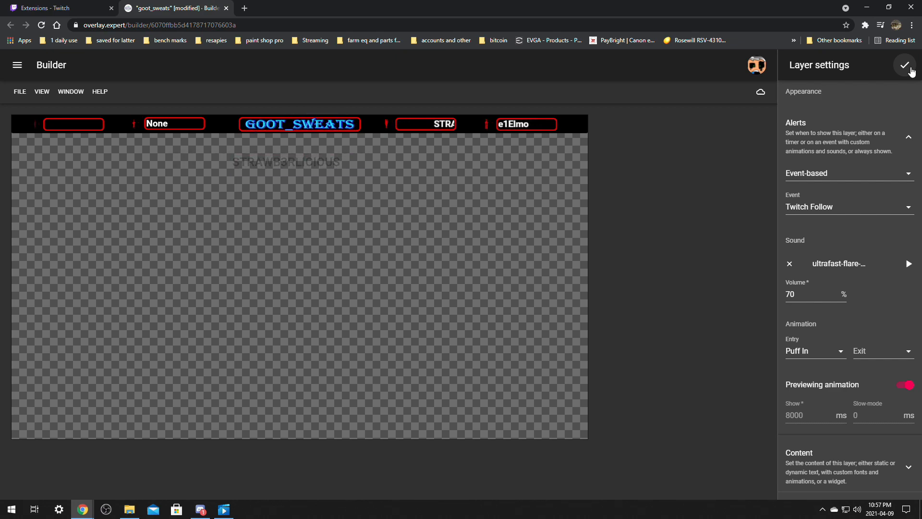
scroll(870, 115, "up", 4)
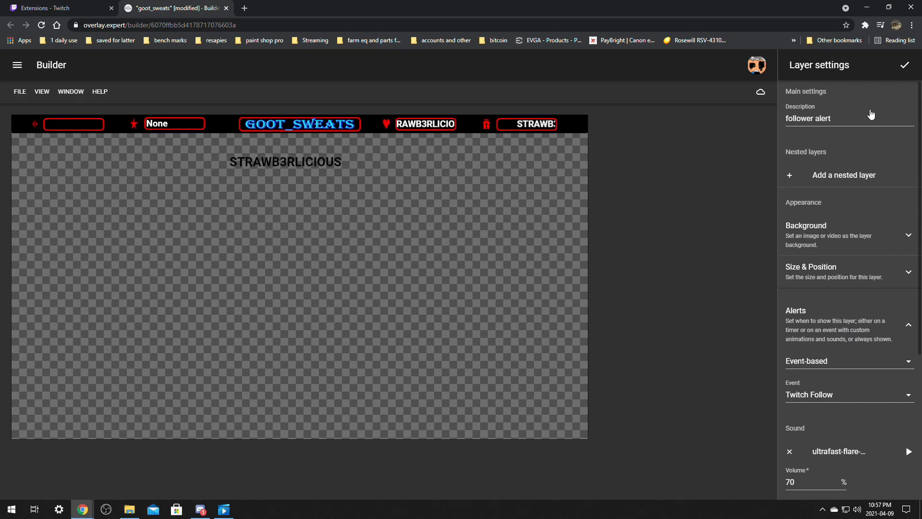
left_click(905, 66)
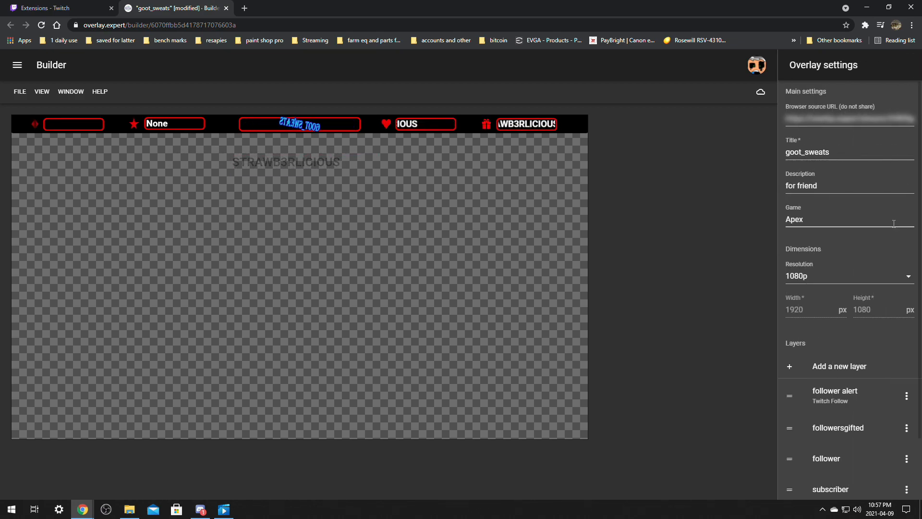
Reopen the follower alert layer and add the word "Followed" after the Recent Follows item in its text group.
left_click(839, 395)
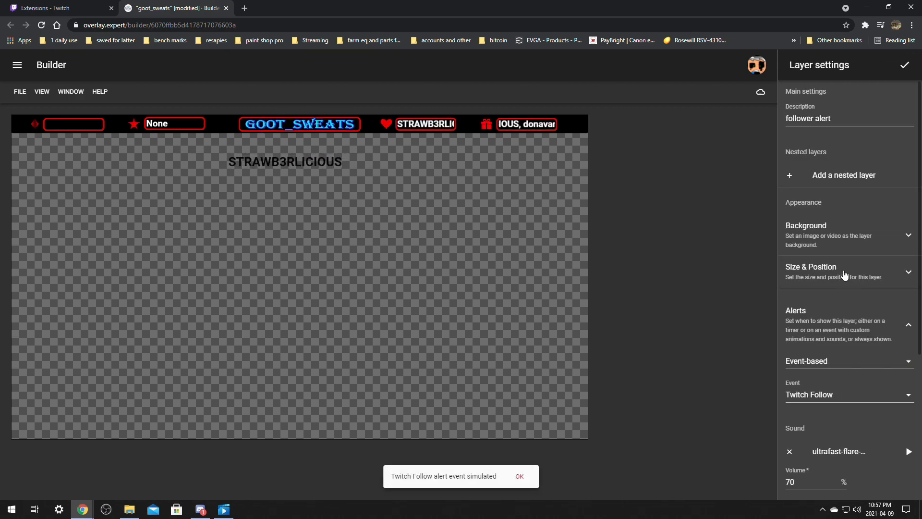
scroll(846, 273, "down", 5)
left_click(830, 428)
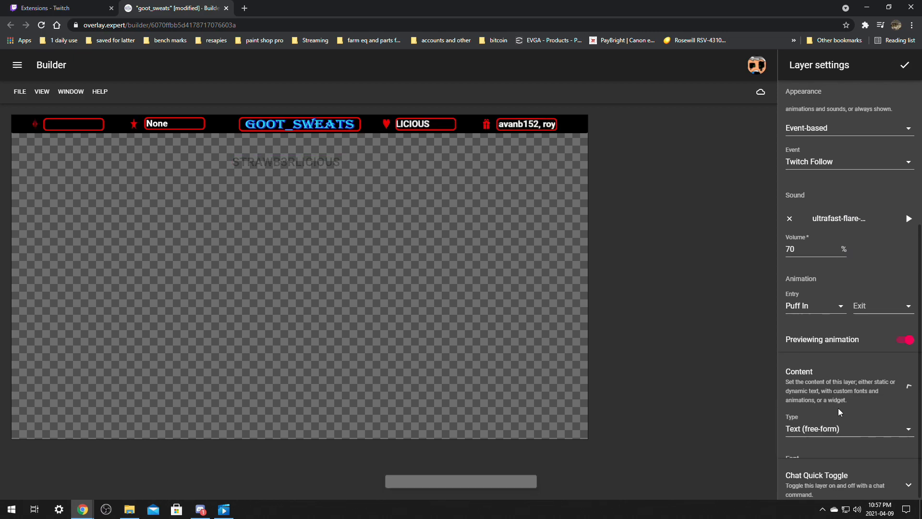
scroll(870, 324, "down", 2)
scroll(875, 300, "up", 2)
scroll(874, 299, "down", 6)
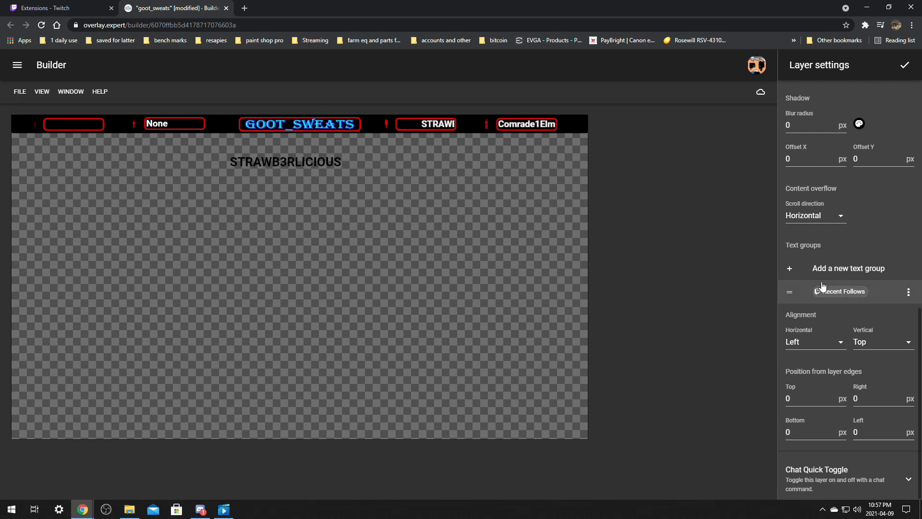
left_click(879, 296)
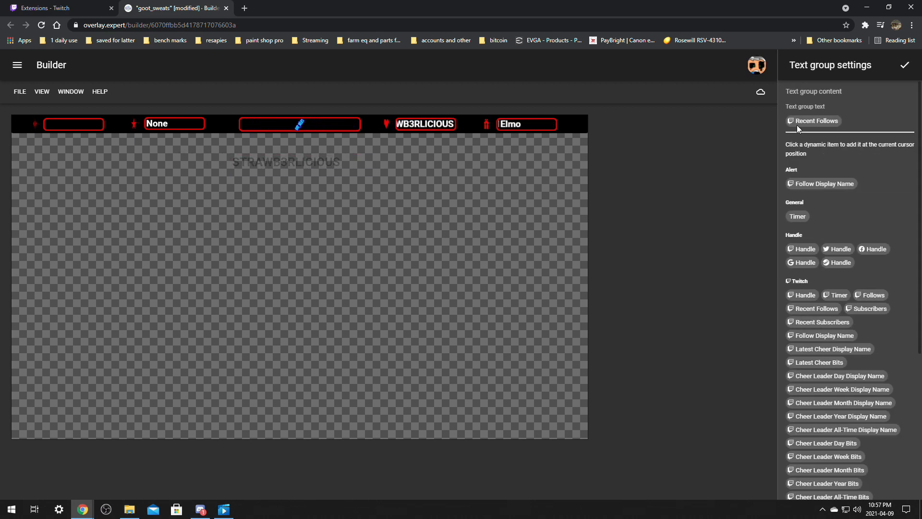
left_click(856, 119)
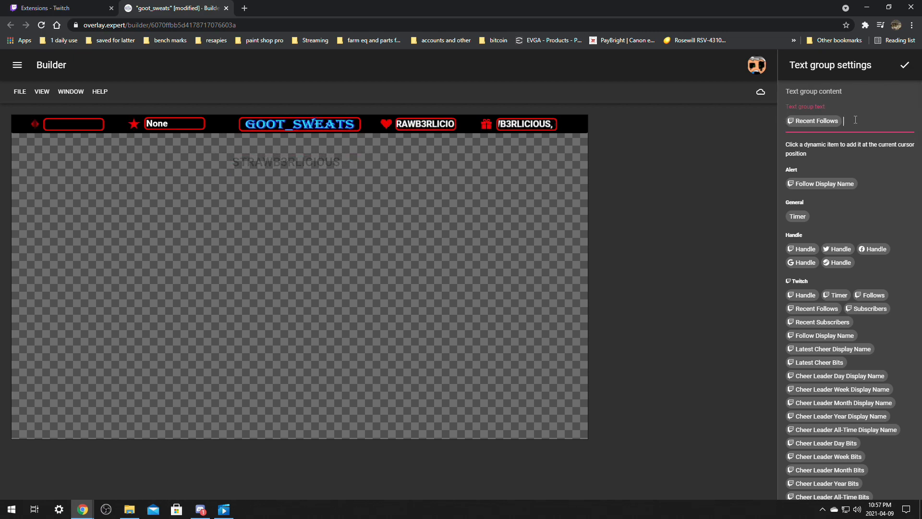
type("Followed")
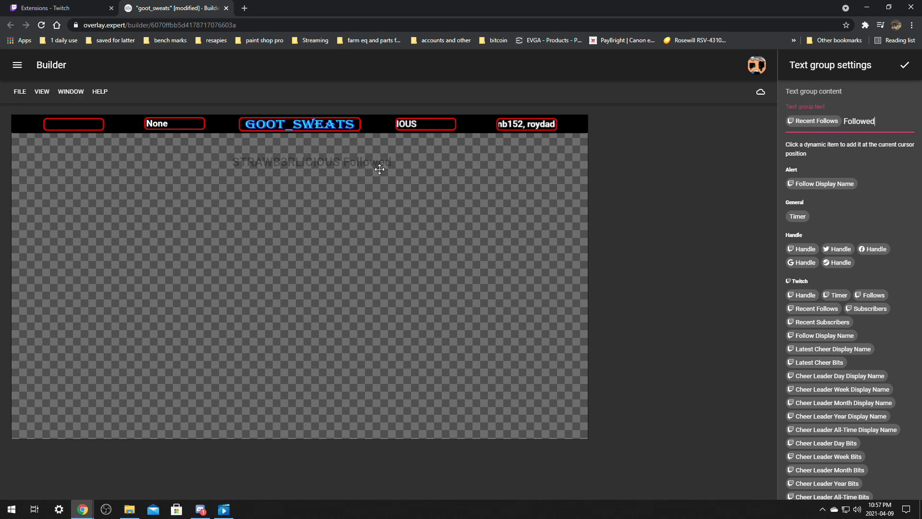
left_click(842, 120)
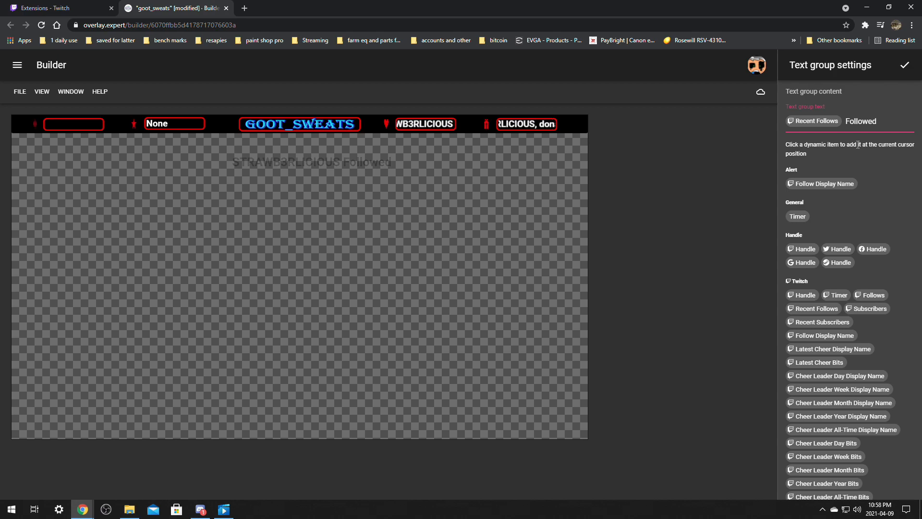
left_click(906, 66)
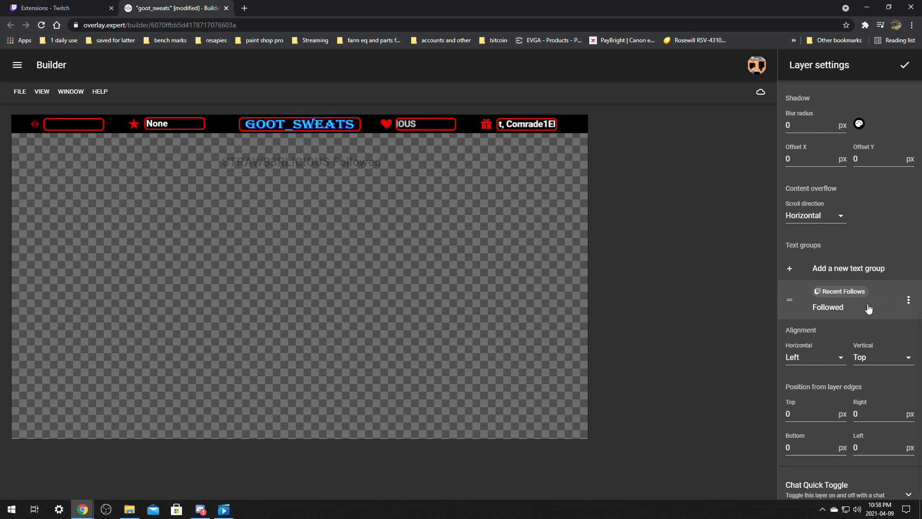
Set the font weight of the follower alert's text to Normal.
scroll(892, 287, "down", 1)
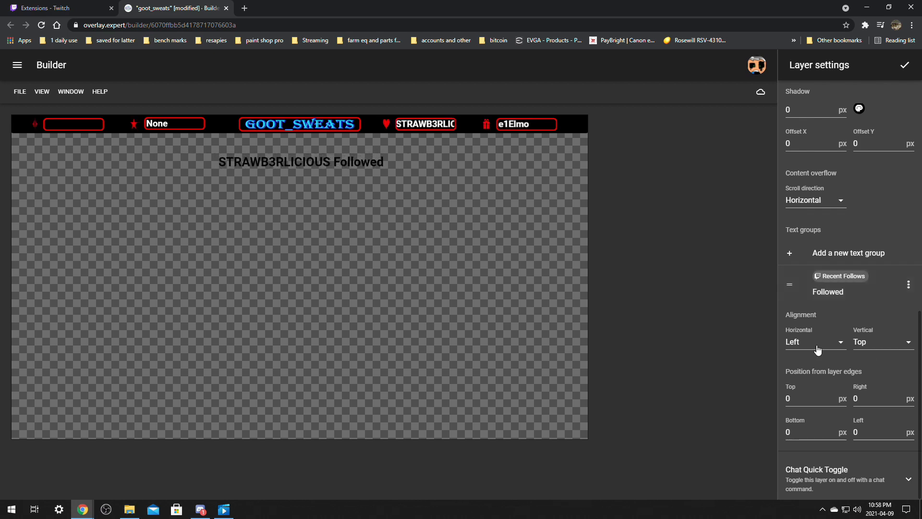
scroll(854, 383, "up", 5)
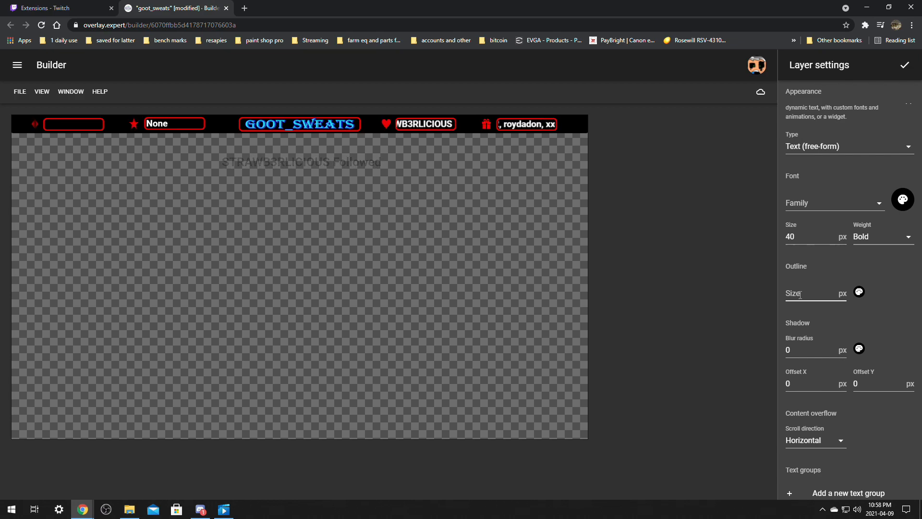
left_click(892, 237)
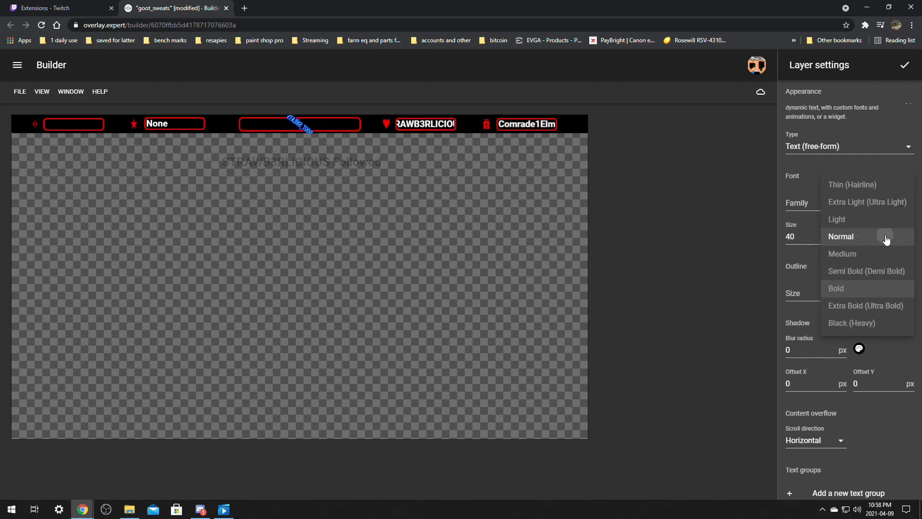
left_click(887, 240)
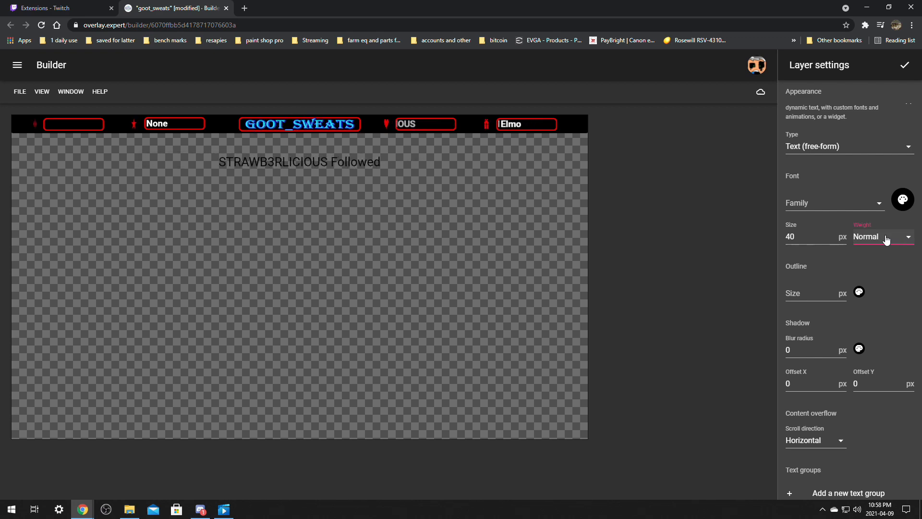
left_click(887, 240)
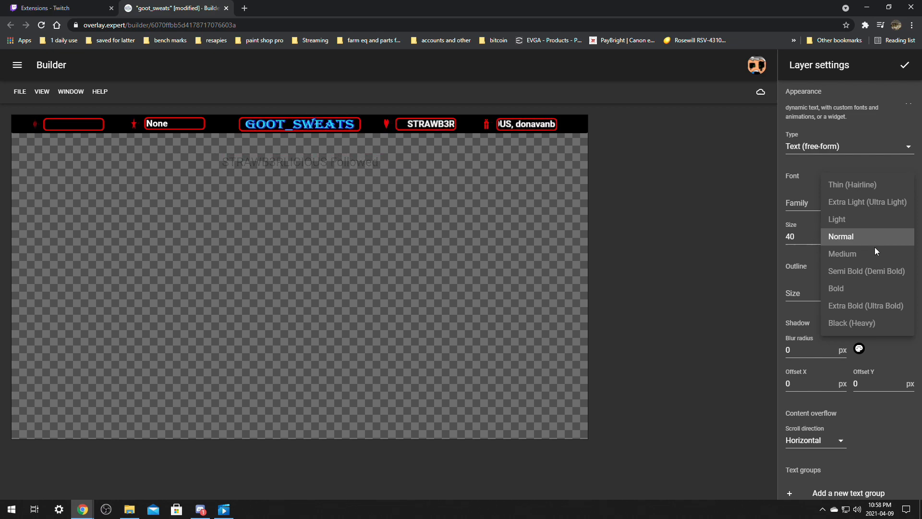
left_click(863, 170)
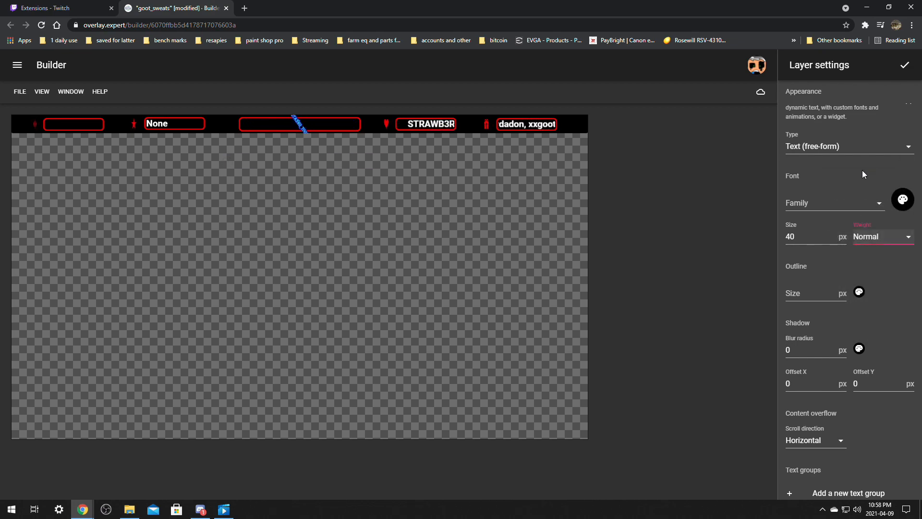
left_click(886, 256)
left_click(885, 237)
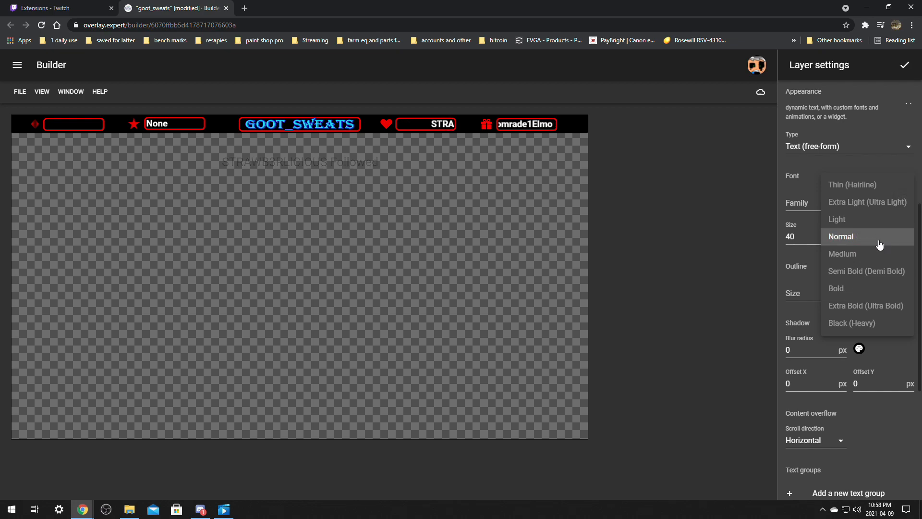
left_click(868, 433)
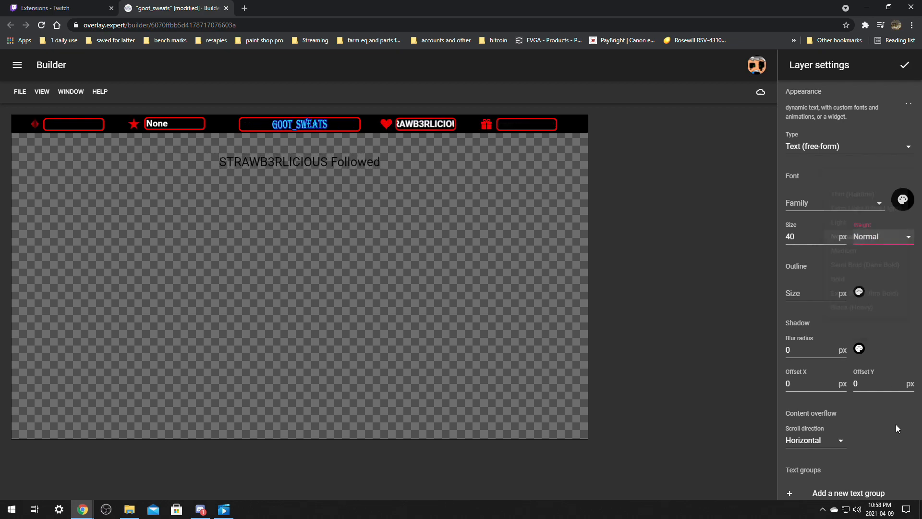
scroll(898, 413, "down", 3)
scroll(898, 412, "up", 3)
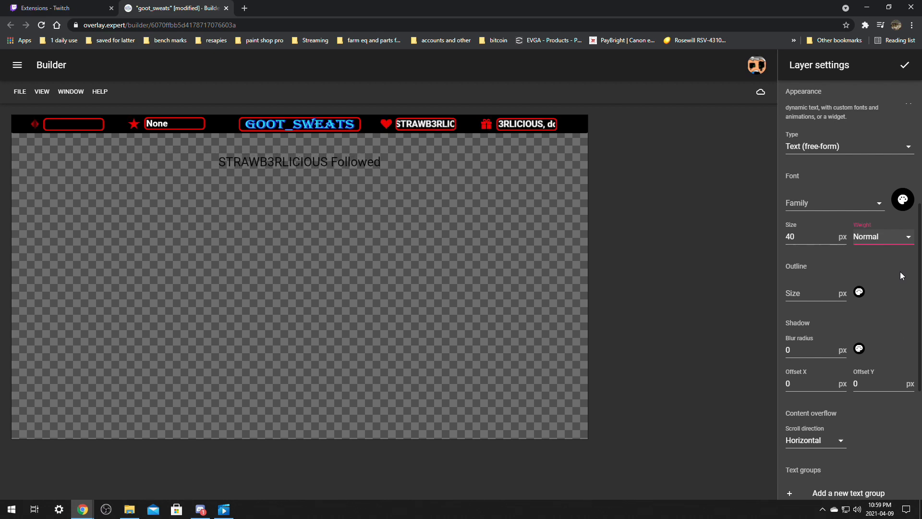
left_click(20, 92)
left_click(44, 91)
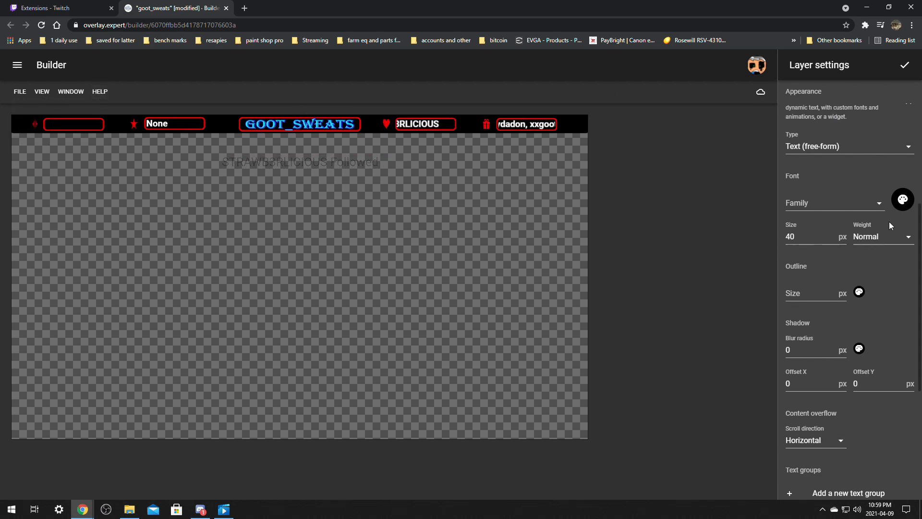
scroll(889, 253, "down", 4)
scroll(889, 254, "down", 1)
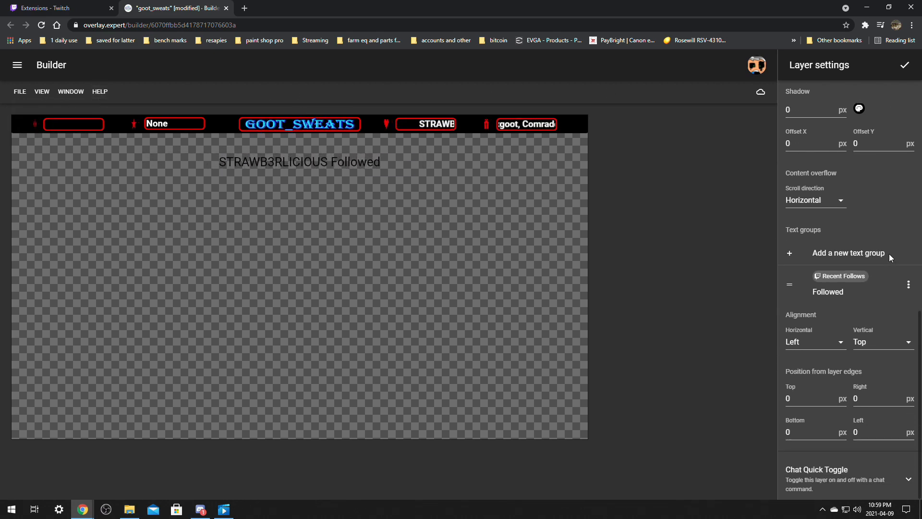
scroll(889, 253, "up", 4)
scroll(889, 253, "up", 5)
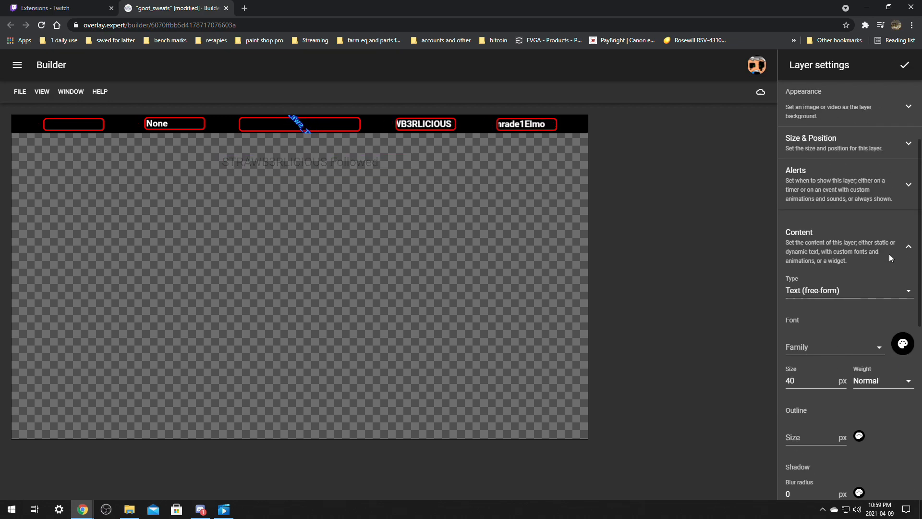
Turn off the follower alert's animation preview and collapse its alert settings.
scroll(860, 288, "down", 4)
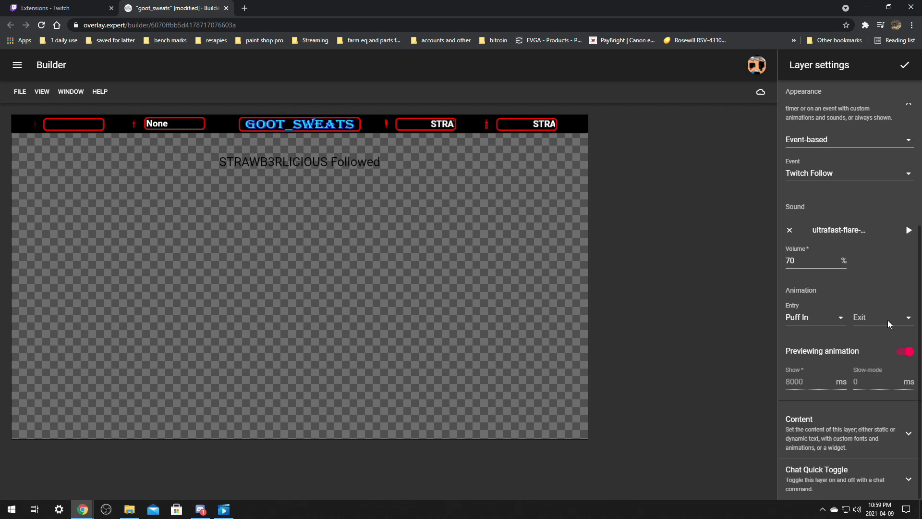
left_click(904, 352)
scroll(874, 184, "up", 3)
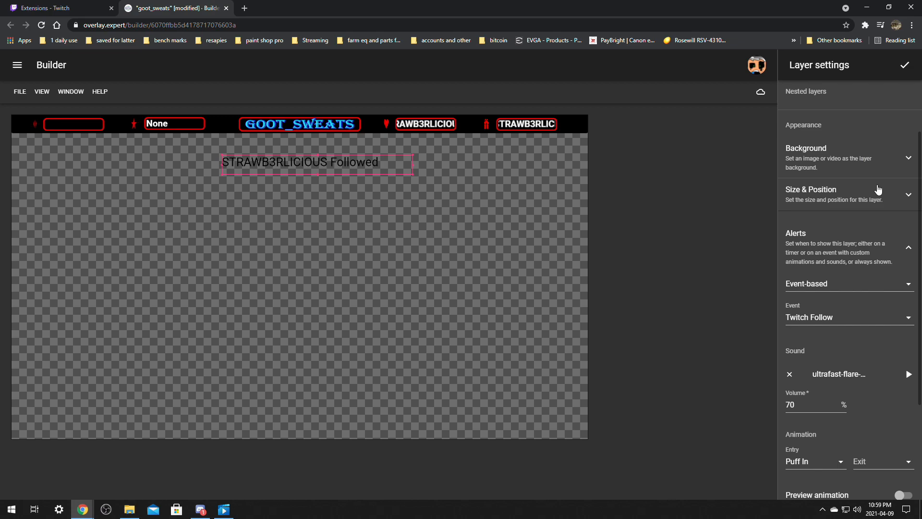
left_click(826, 255)
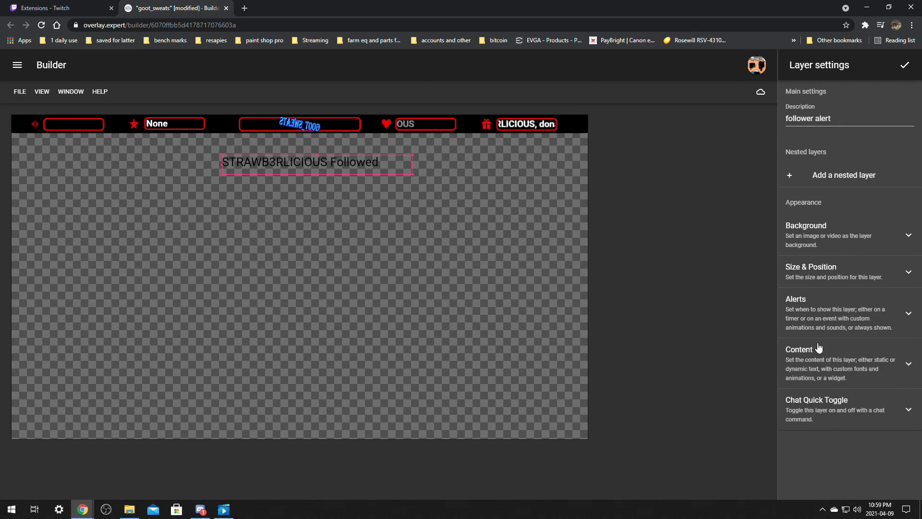
Examine the font weight options for the follower alert's text, and close the layer settings.
left_click(848, 361)
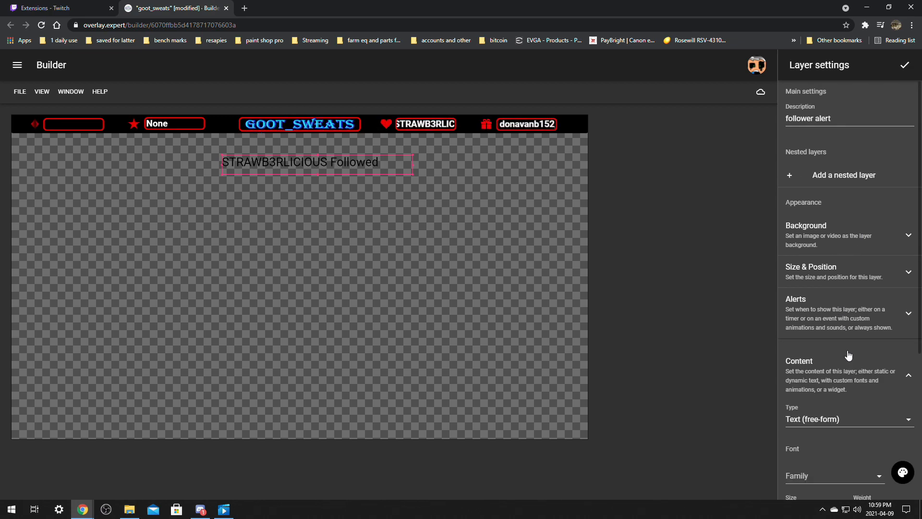
scroll(848, 353, "down", 5)
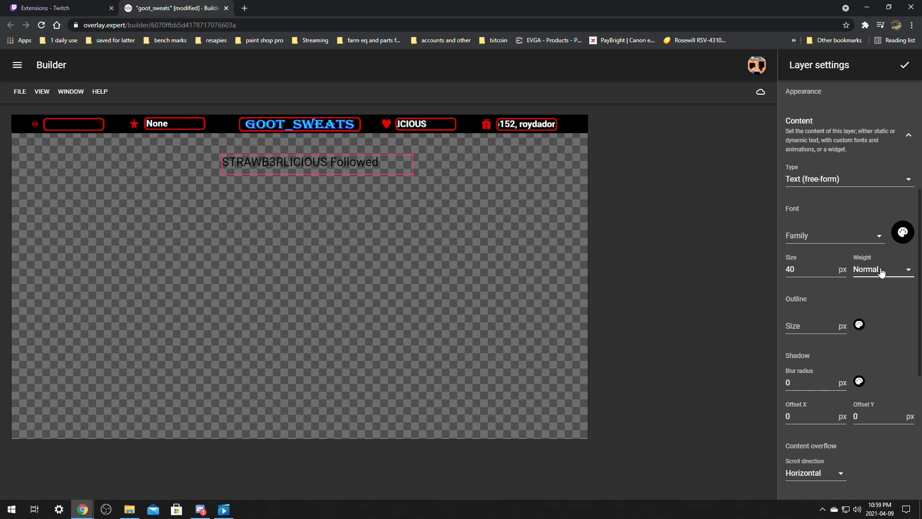
left_click(882, 272)
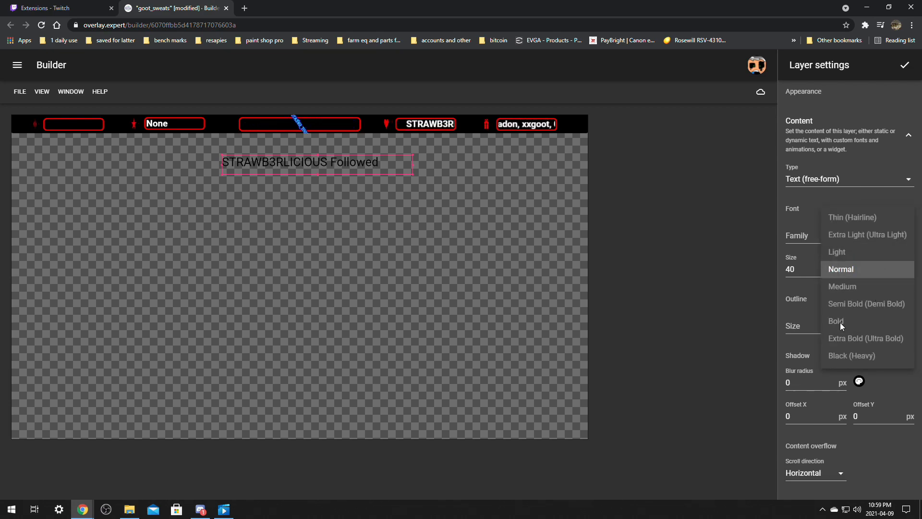
left_click(898, 373)
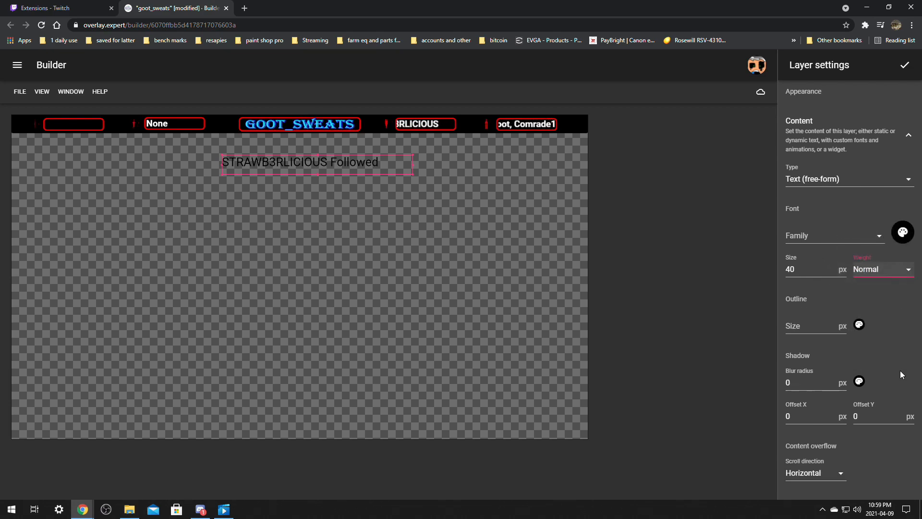
left_click(889, 272)
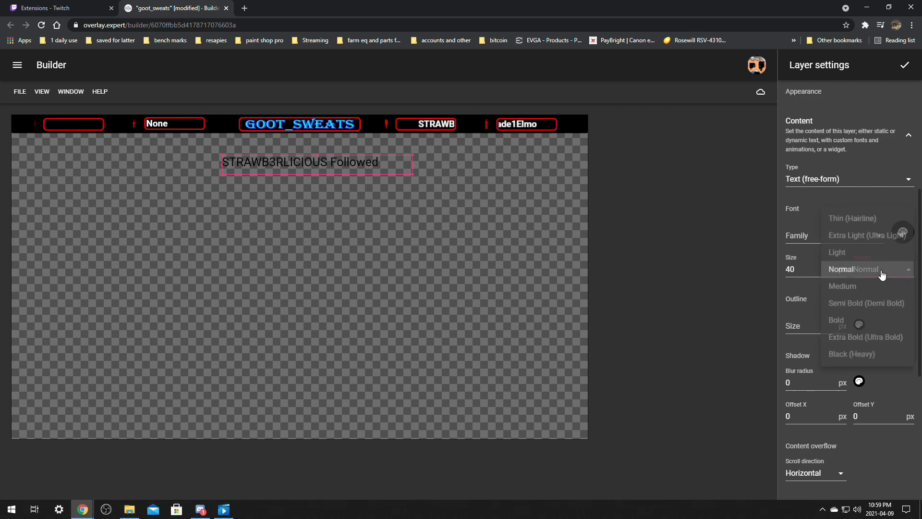
left_click(888, 275)
left_click(900, 277)
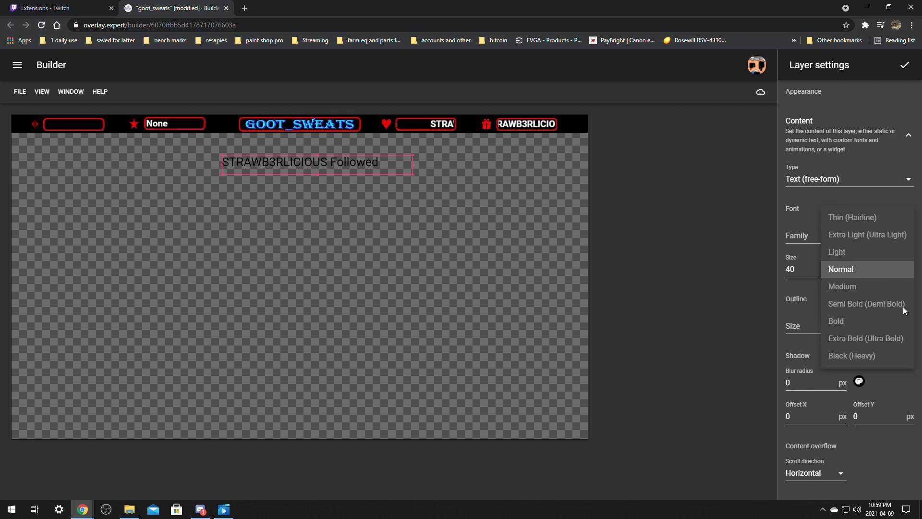
left_click(680, 288)
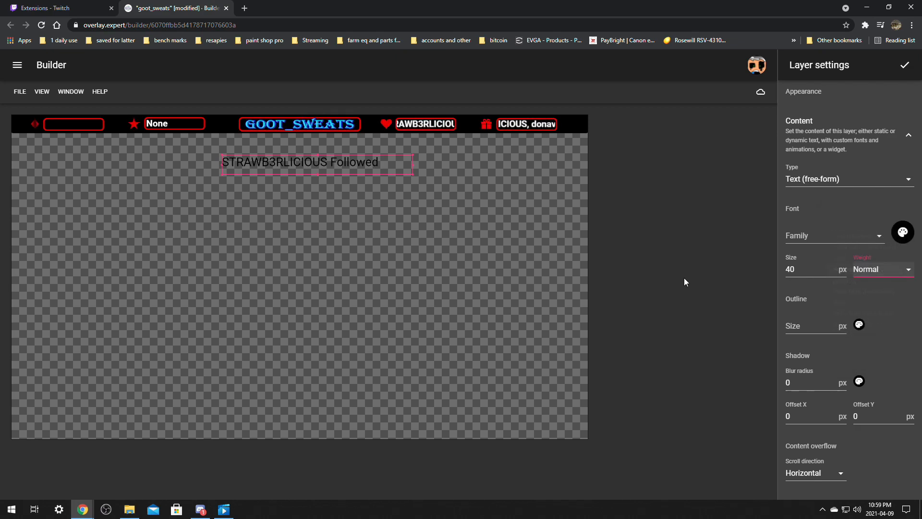
left_click(905, 66)
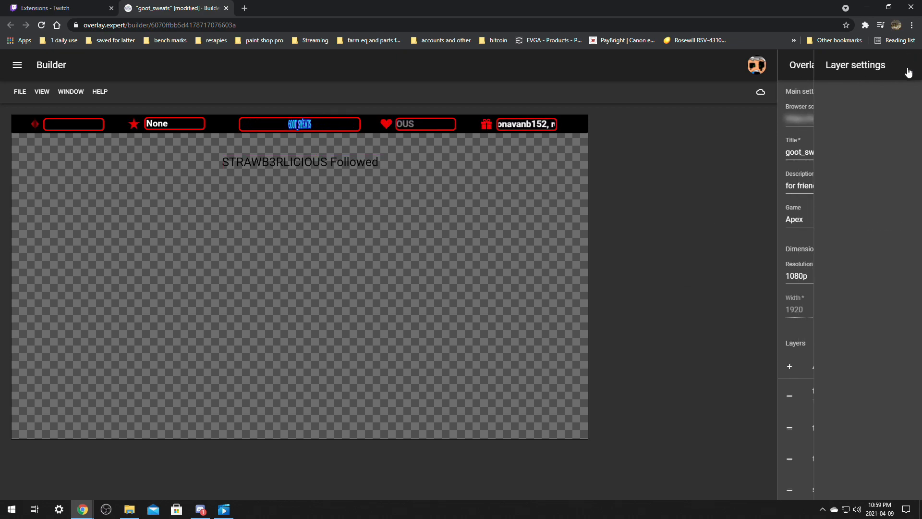
left_click(847, 401)
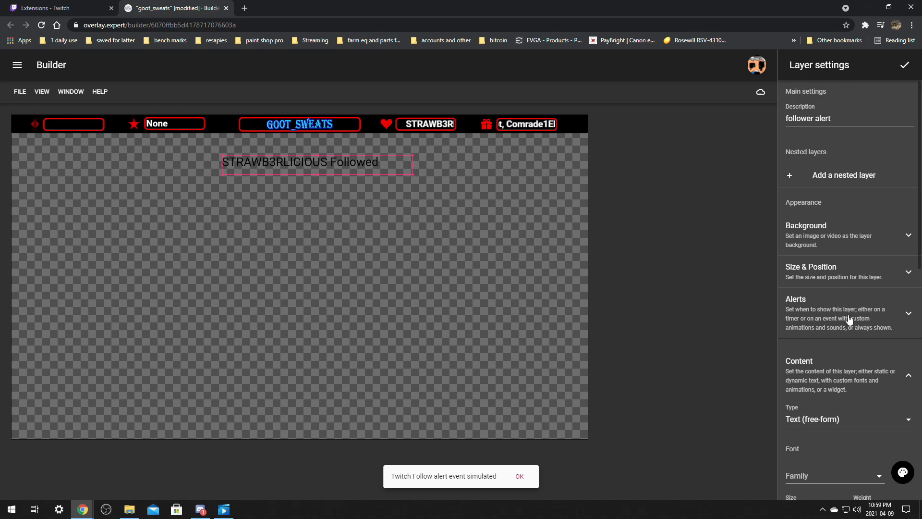
scroll(849, 329, "down", 3)
scroll(850, 329, "down", 1)
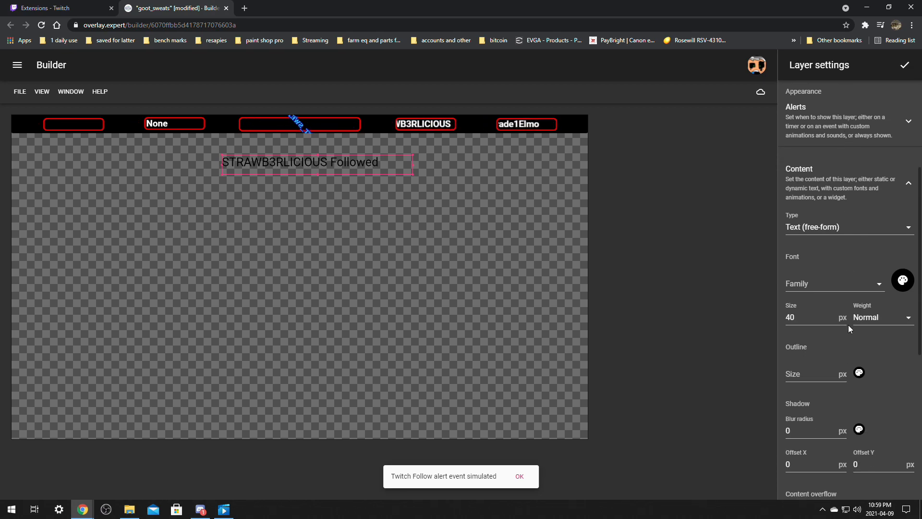
left_click(887, 326)
left_click(637, 330)
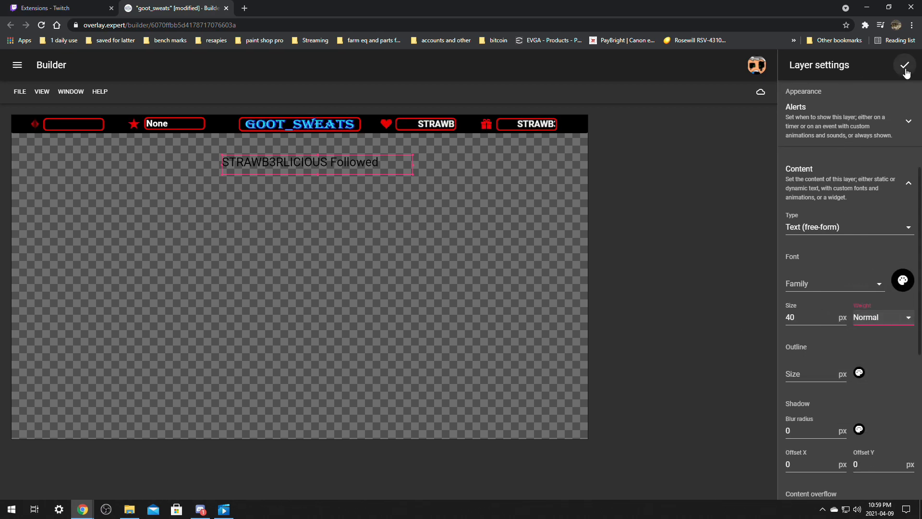
left_click(905, 71)
Delete the follower alert layer from the overlay.
right_click(849, 395)
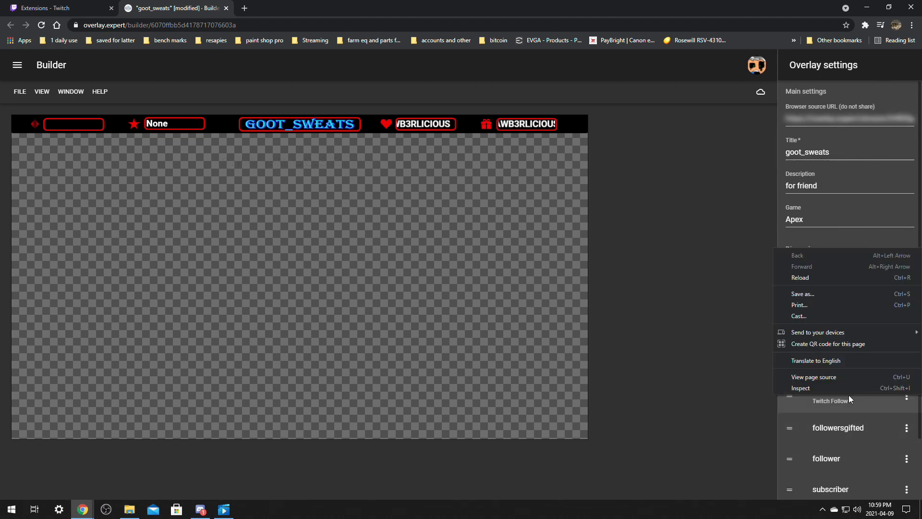
left_click(913, 402)
left_click(913, 403)
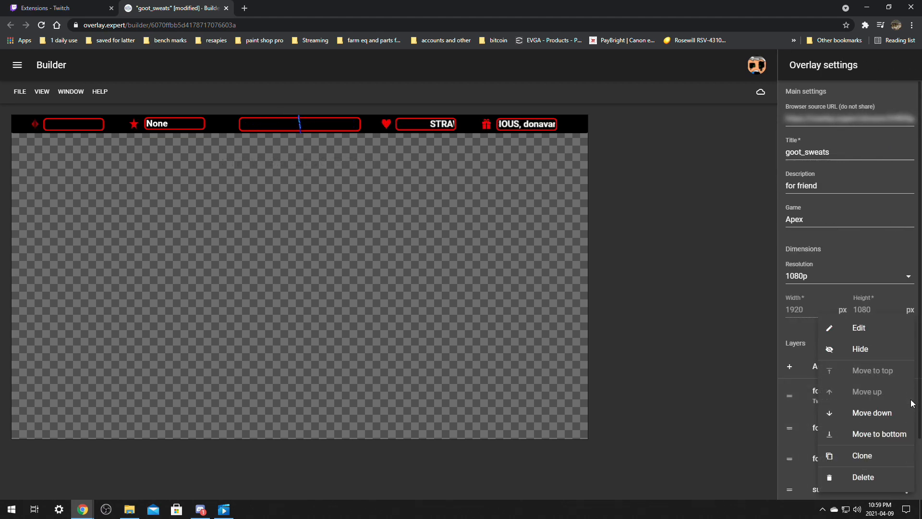
left_click(863, 478)
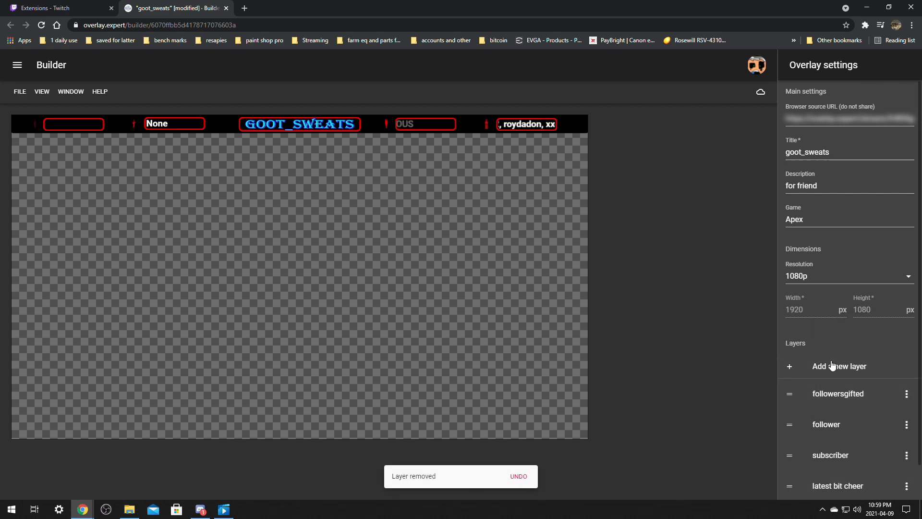
Add a new layer named "follower alert" and place it, widened, just below the title in the middle of the banner.
left_click(813, 366)
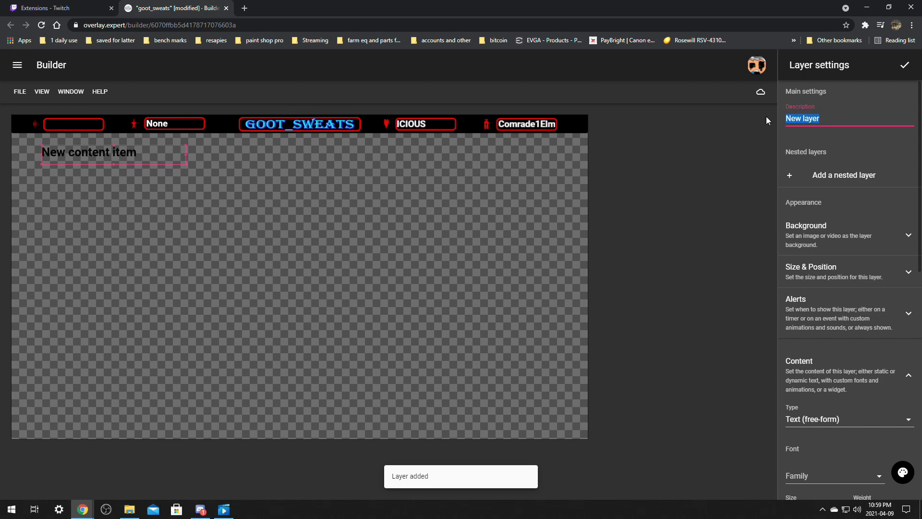
type("follower alert")
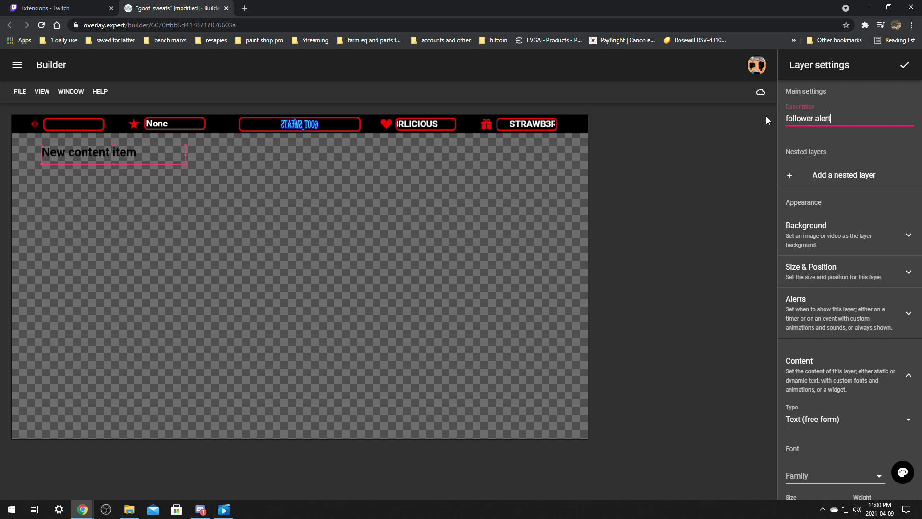
left_click_drag(100, 153, 251, 164)
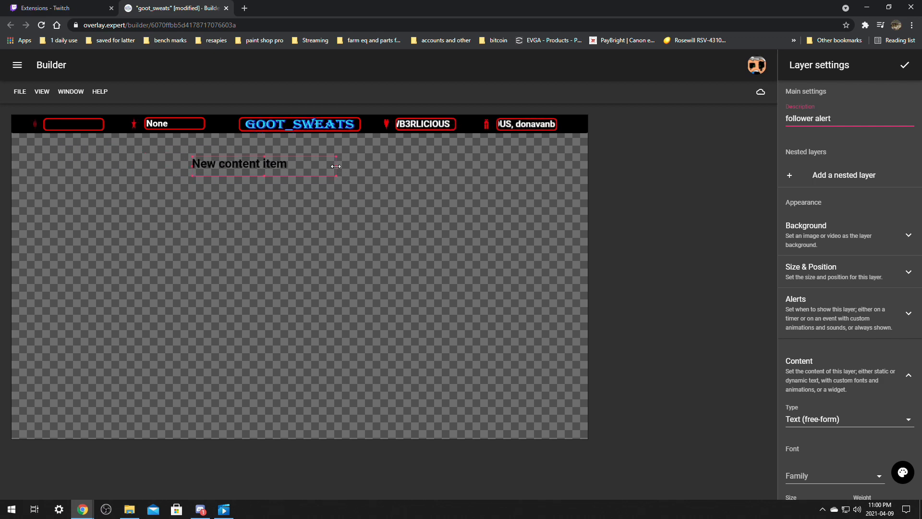
left_click_drag(336, 166, 392, 167)
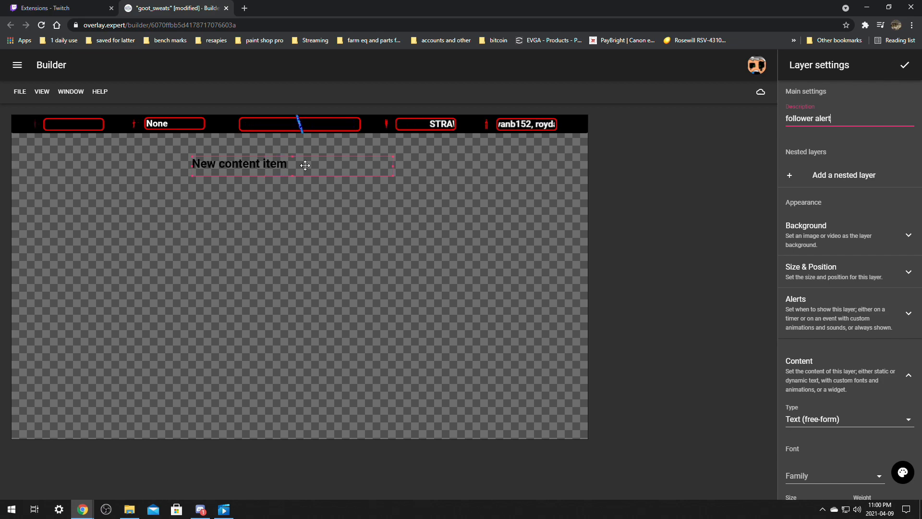
left_click_drag(279, 168, 279, 166)
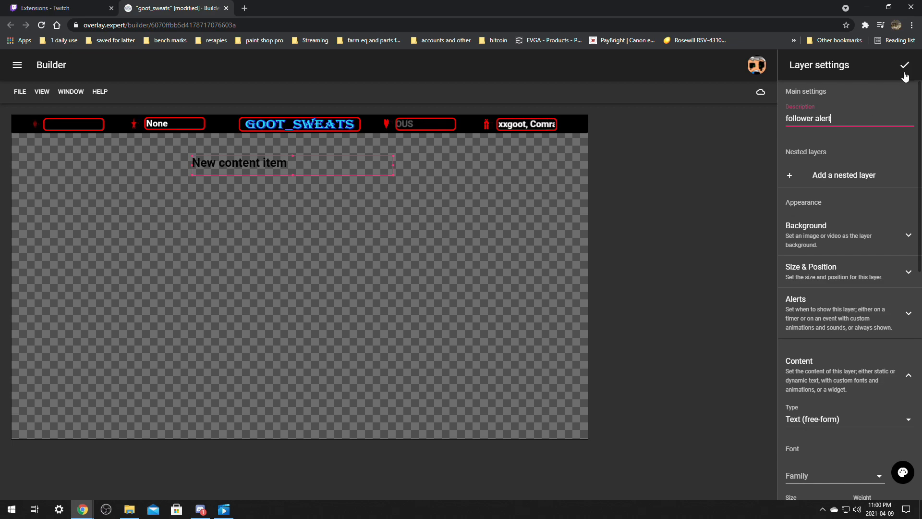
Make the new follower alert layer event-based, triggered by the Twitch Follow event.
scroll(865, 315, "down", 3)
scroll(845, 219, "up", 2)
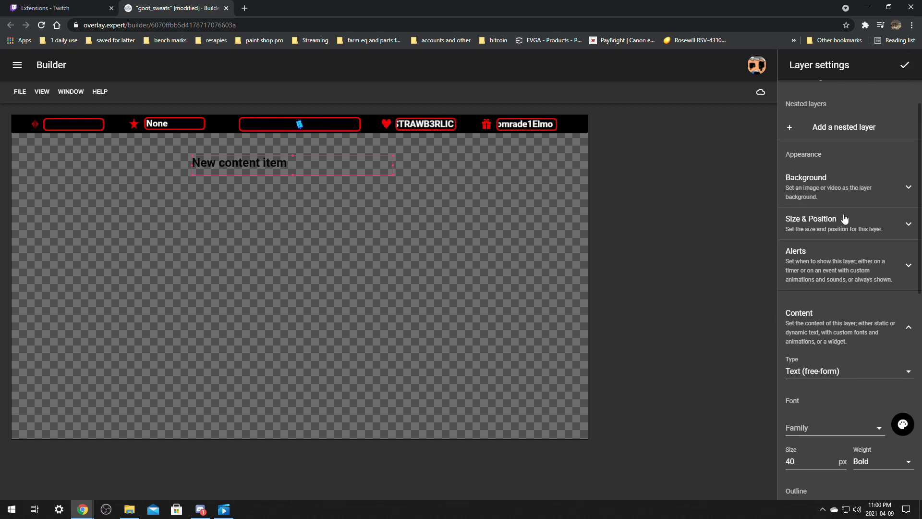
left_click(830, 270)
scroll(830, 269, "up", 1)
left_click(820, 364)
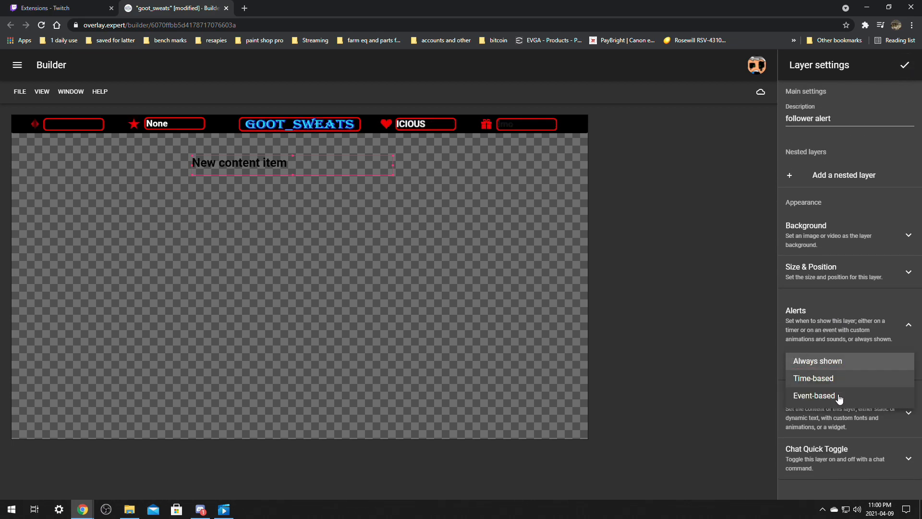
left_click(811, 395)
left_click(811, 398)
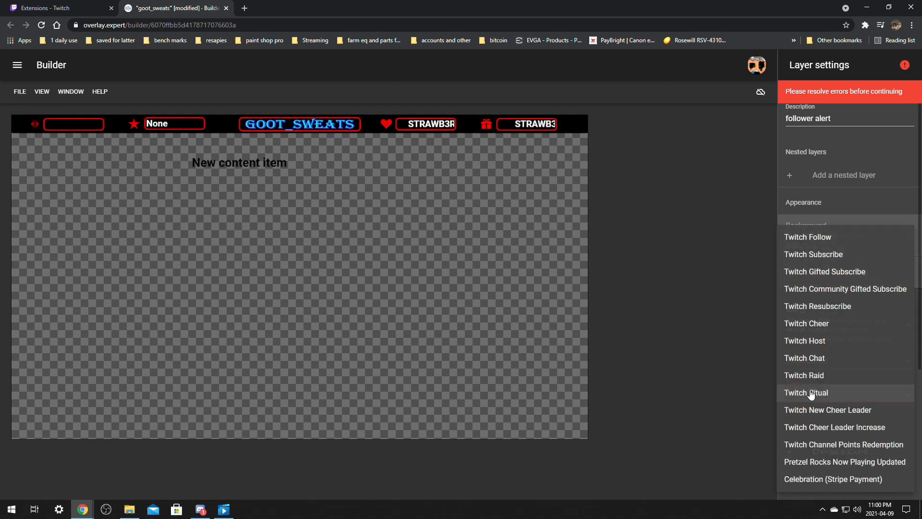
left_click(821, 241)
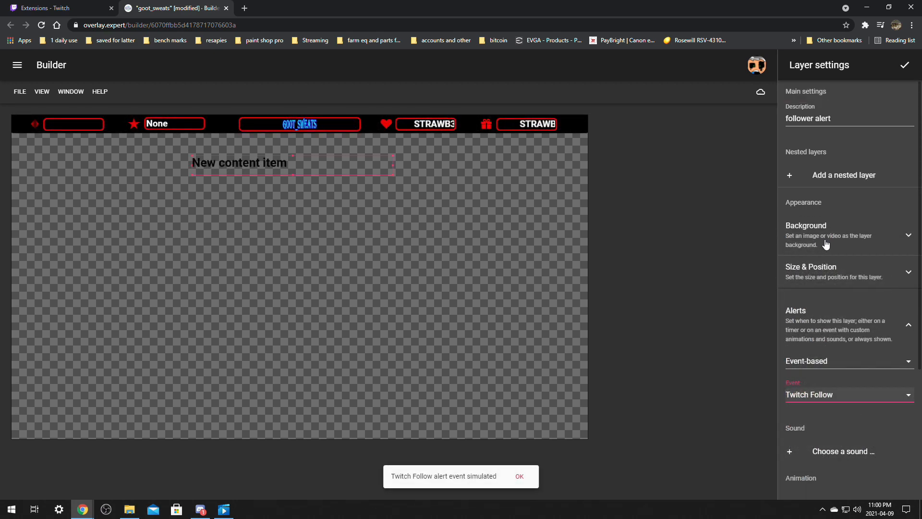
Replace the placeholder text in the follower alert's text group with the dynamic Recent Follows item.
scroll(838, 270, "down", 4)
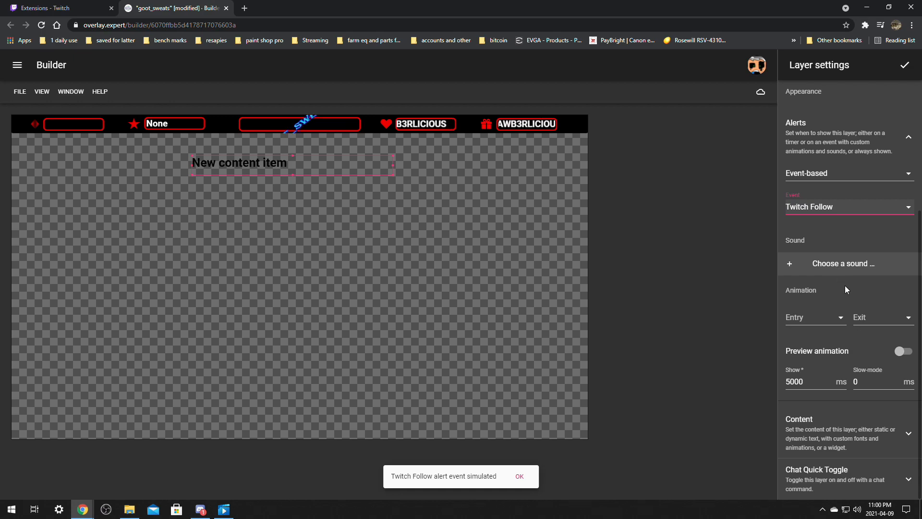
scroll(843, 283, "up", 2)
scroll(842, 460, "down", 2)
left_click(848, 441)
scroll(889, 383, "down", 1)
scroll(889, 383, "down", 1)
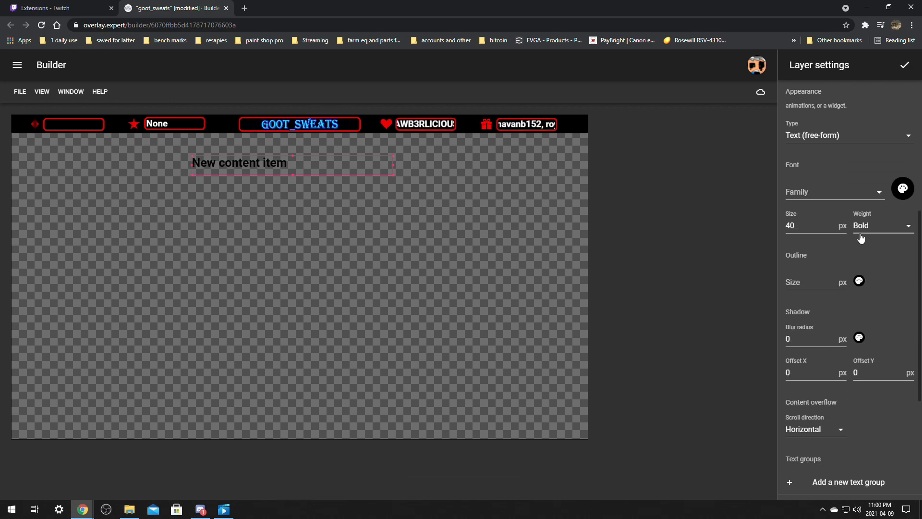
scroll(858, 240, "down", 4)
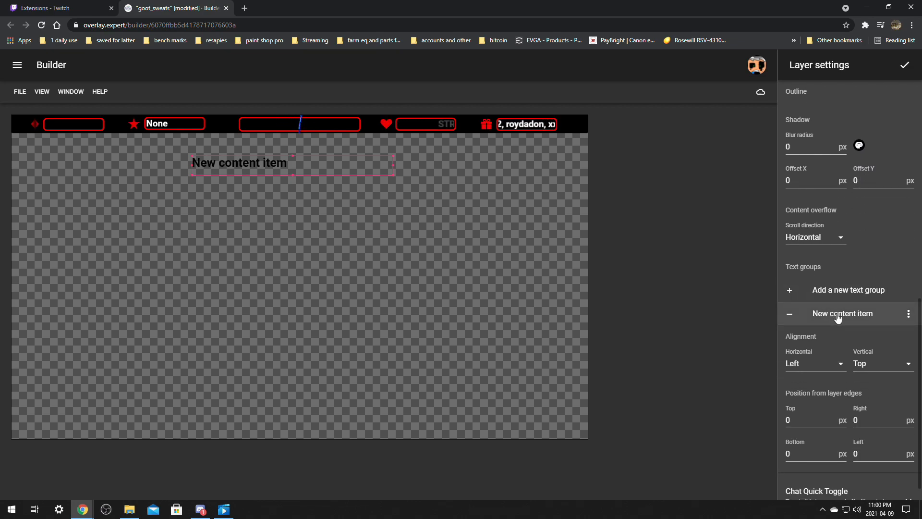
left_click(838, 318)
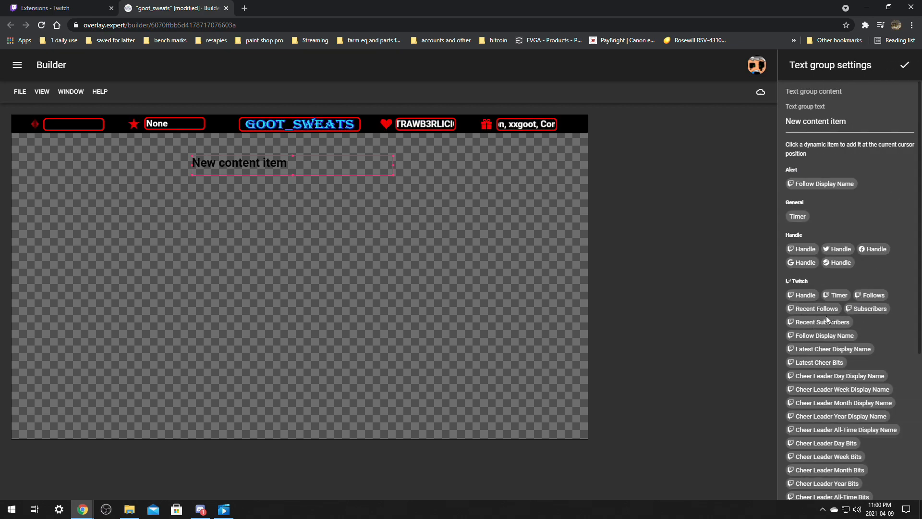
left_click(812, 309)
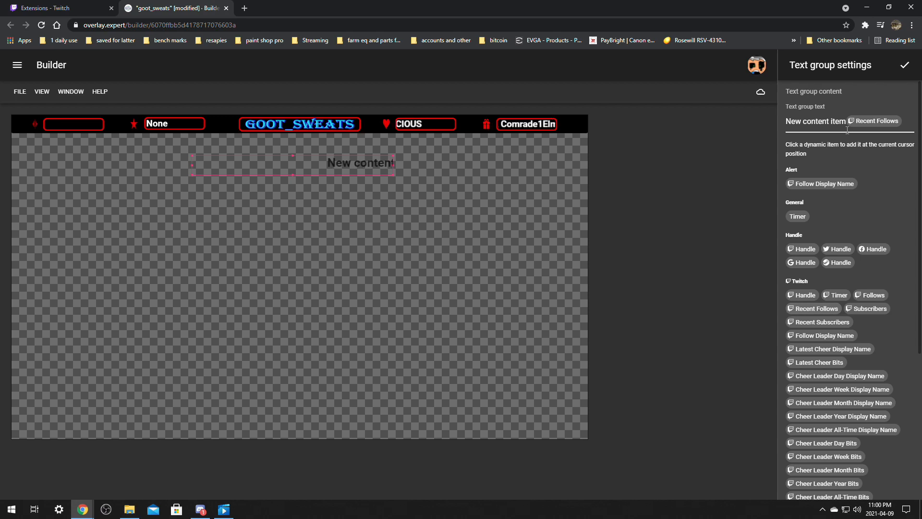
left_click_drag(846, 123, 763, 126)
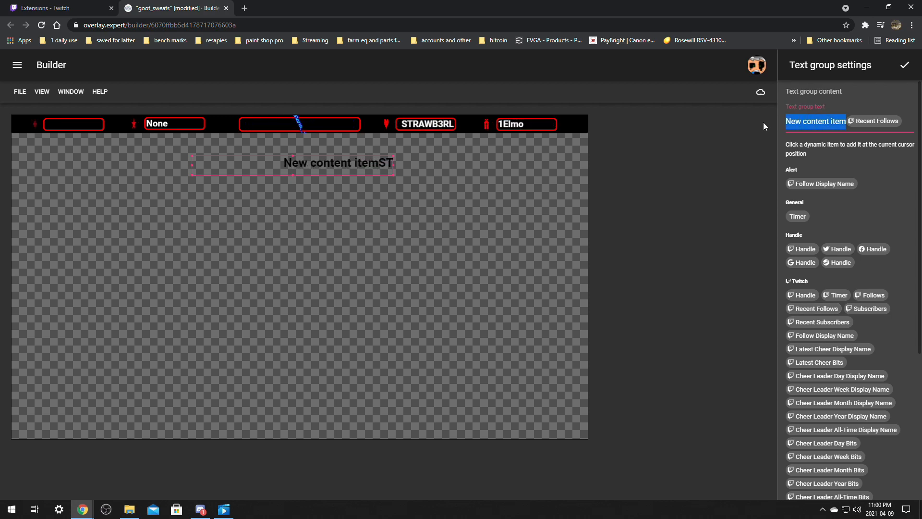
key("BackSpace")
Limit the Recent Follows item to 1 follower and close the text group settings.
left_click(817, 120)
left_click_drag(796, 152, 786, 152)
type("1")
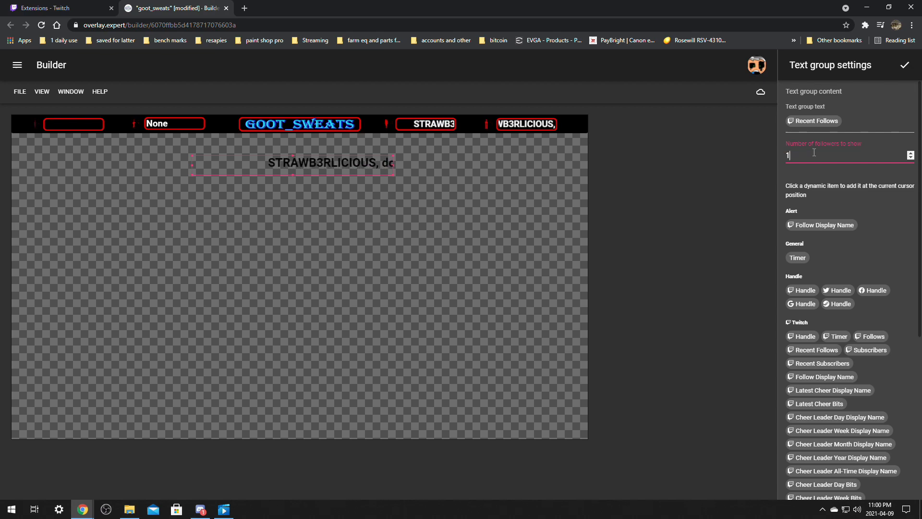
left_click(859, 122)
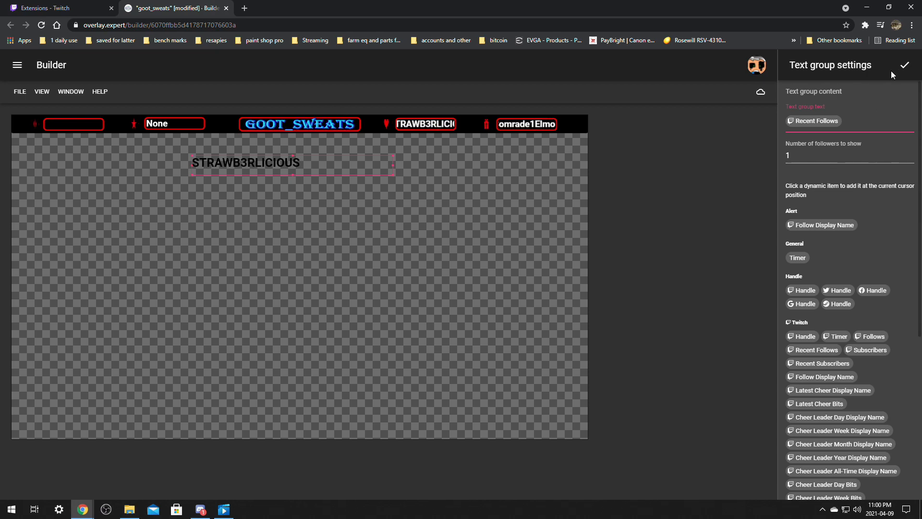
left_click(903, 67)
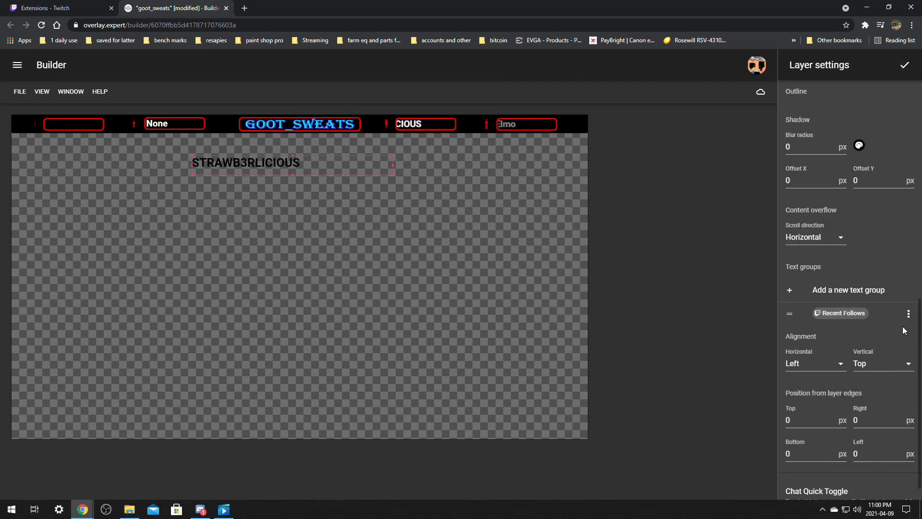
Reopen the follower alert's text group and add the word "Followed", separated by a space, after the Recent Follows item.
left_click(879, 317)
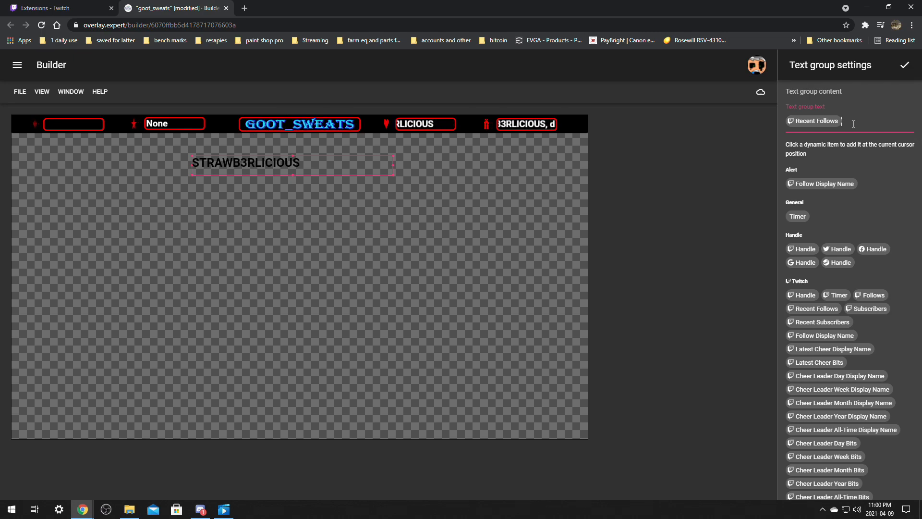
type("Followed")
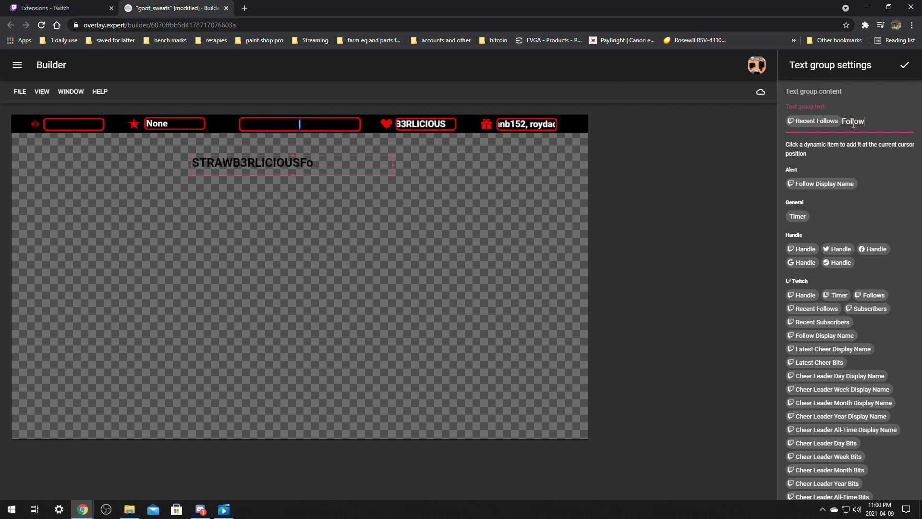
left_click(851, 123)
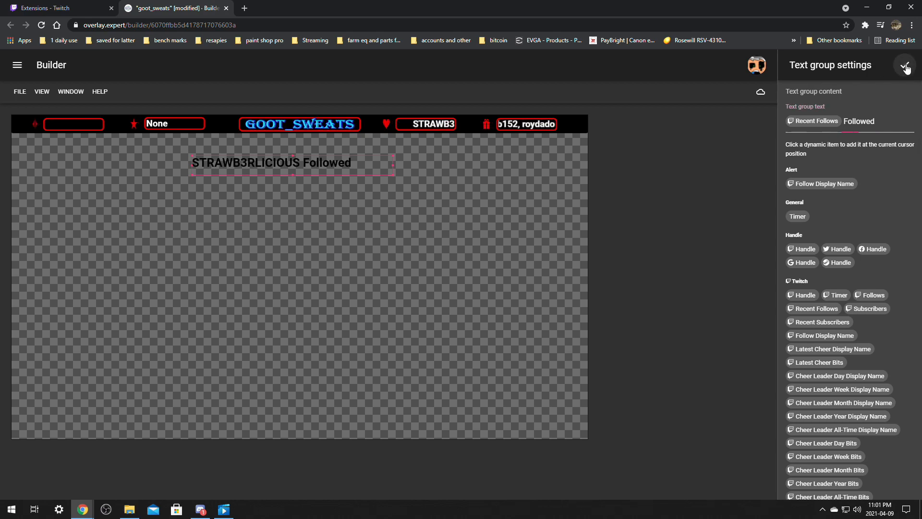
Accept the text group content and set the follower alert's entry animation to Puff In.
left_click(904, 66)
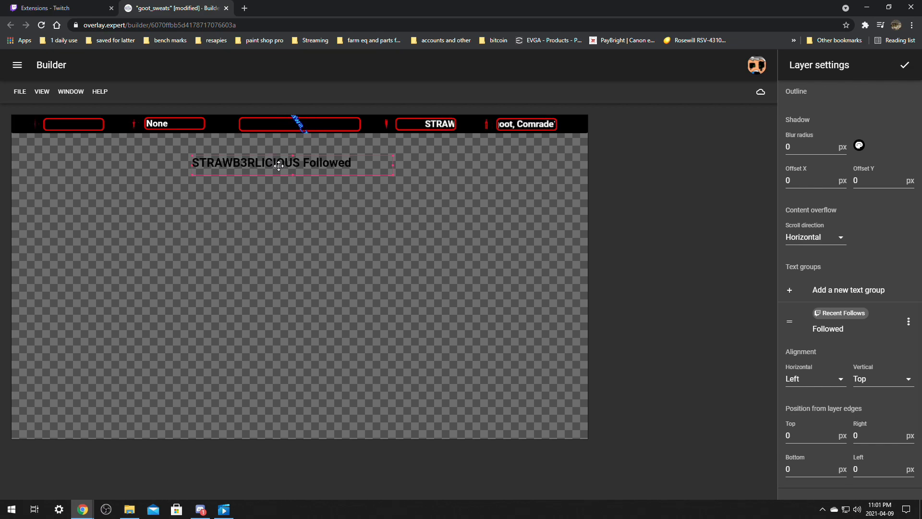
scroll(868, 234, "up", 8)
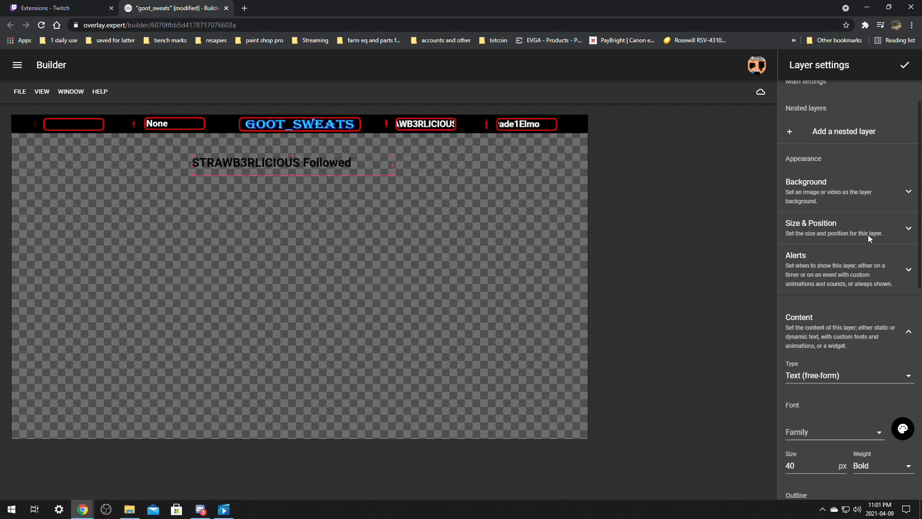
left_click(835, 275)
scroll(811, 310, "down", 3)
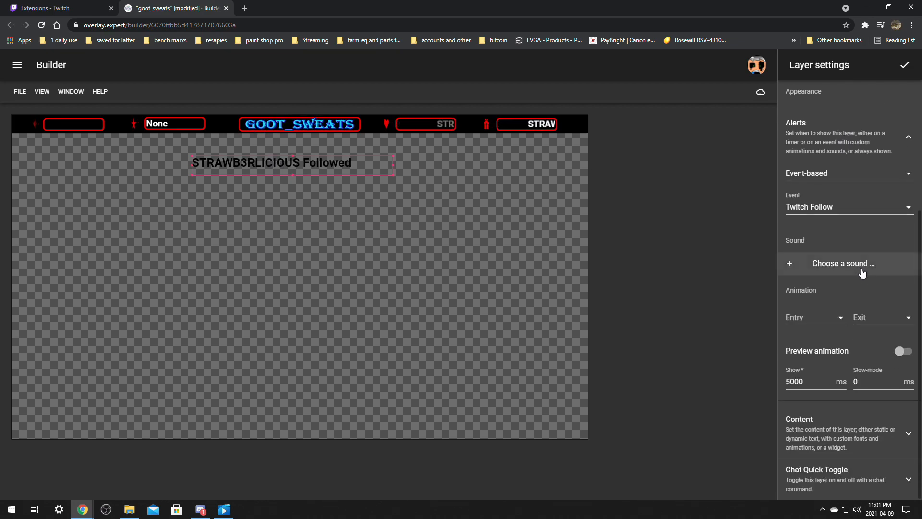
left_click(800, 318)
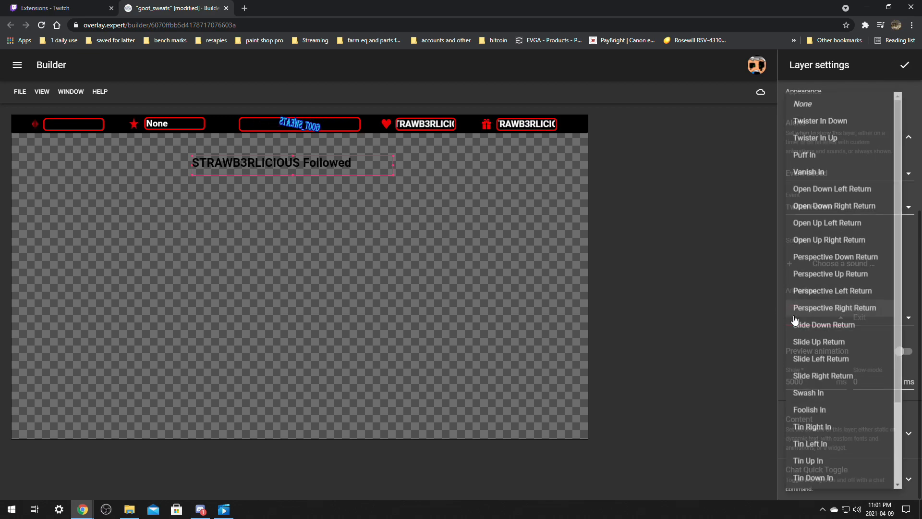
left_click(819, 152)
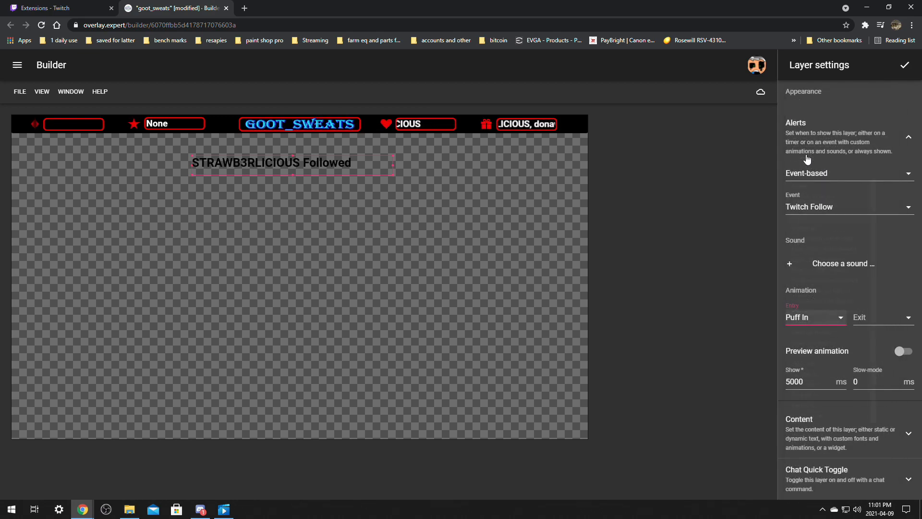
Set the follower alert's show duration to 6000 ms and preview its animation.
left_click(788, 383)
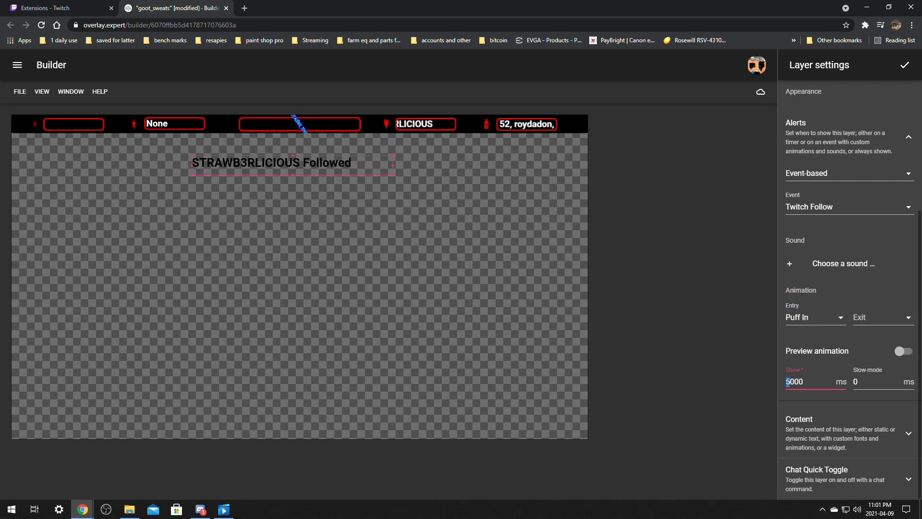
type("6")
left_click(904, 351)
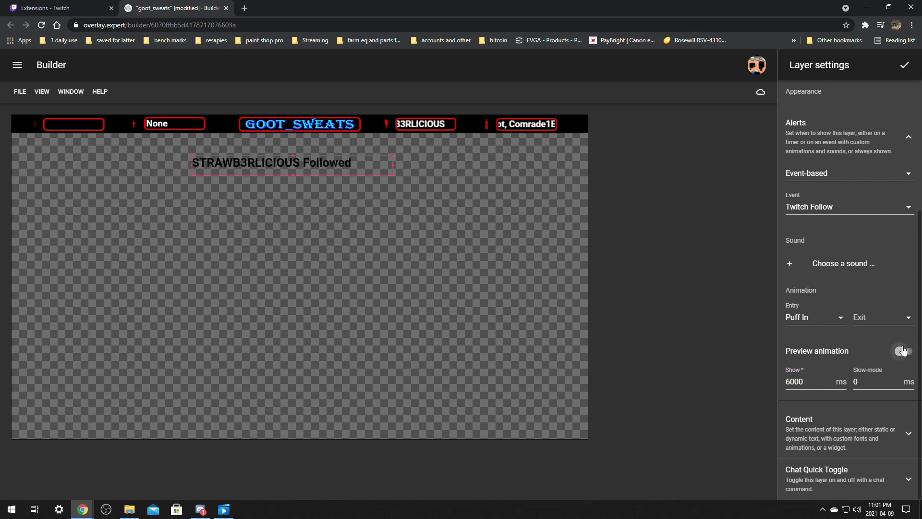
left_click(903, 351)
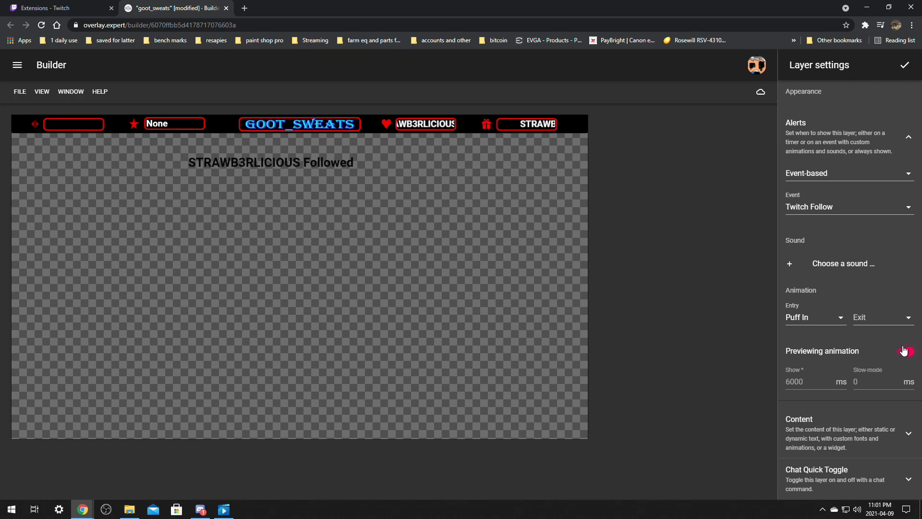
left_click(904, 351)
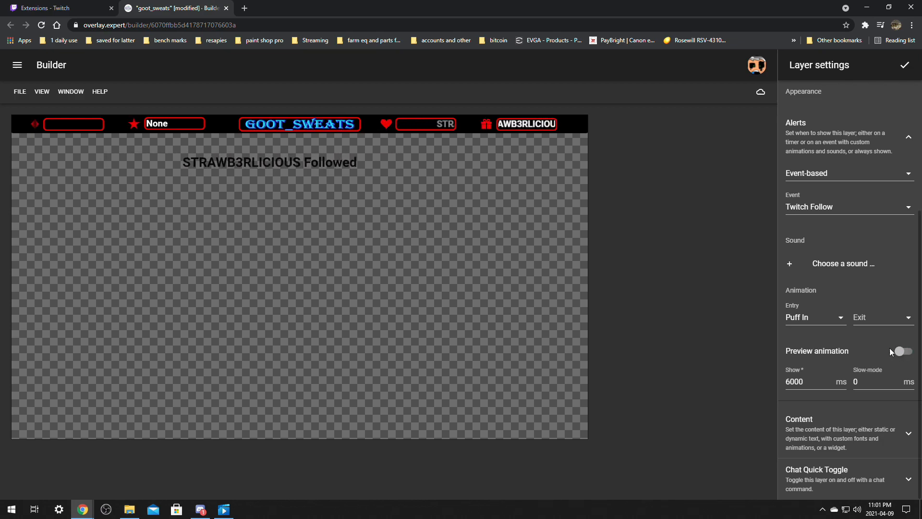
Assign the public ultrafast-flare sound to the follower alert and shift its text box slightly right beneath the banner.
left_click(833, 266)
left_click(902, 92)
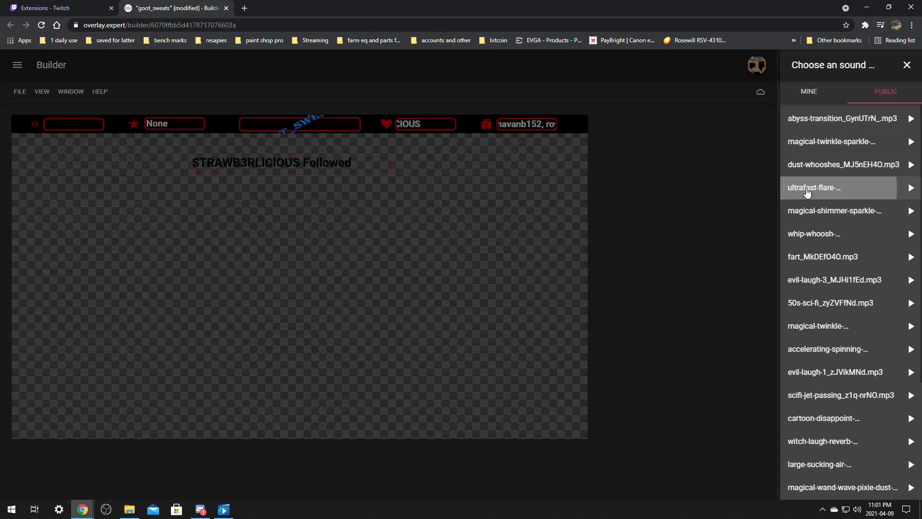
left_click(807, 190)
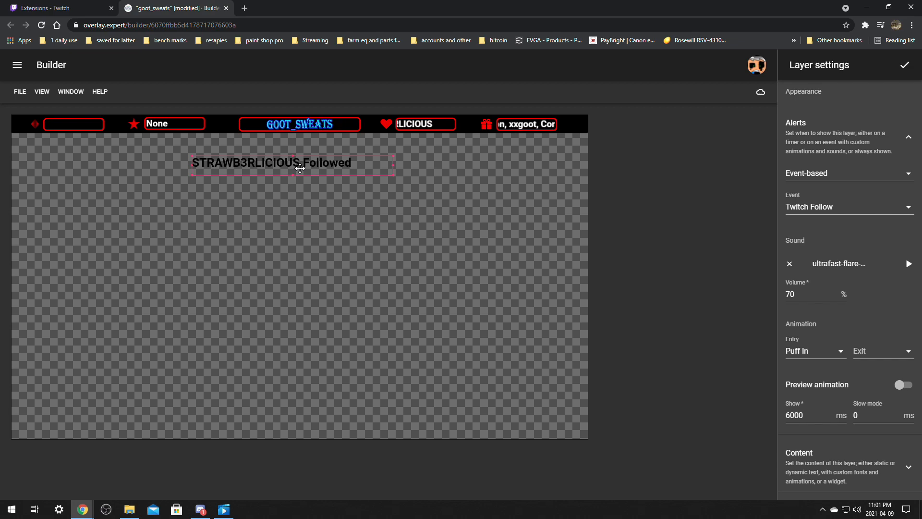
left_click_drag(300, 168, 307, 167)
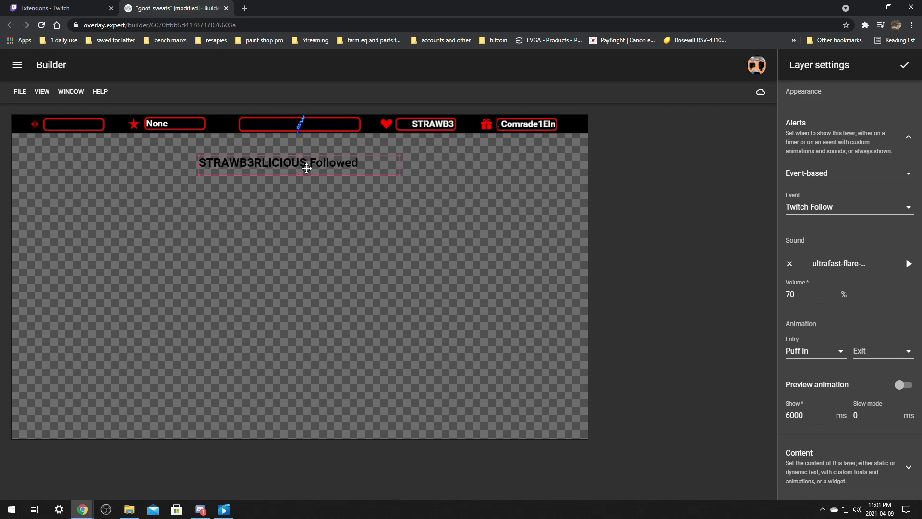
left_click_drag(306, 168, 308, 168)
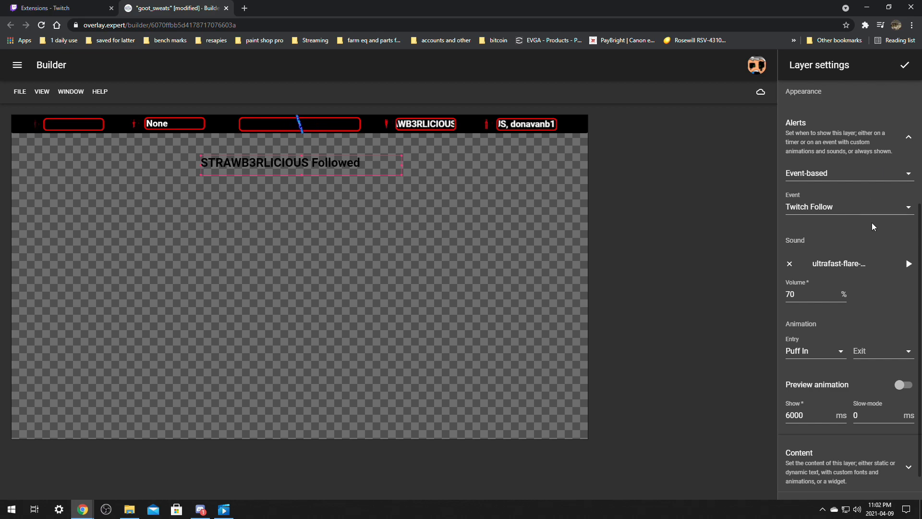
Examine the follower alert's layer settings, including its content options and the font colour picker.
scroll(897, 92, "up", 3)
scroll(871, 161, "down", 3)
scroll(871, 161, "up", 4)
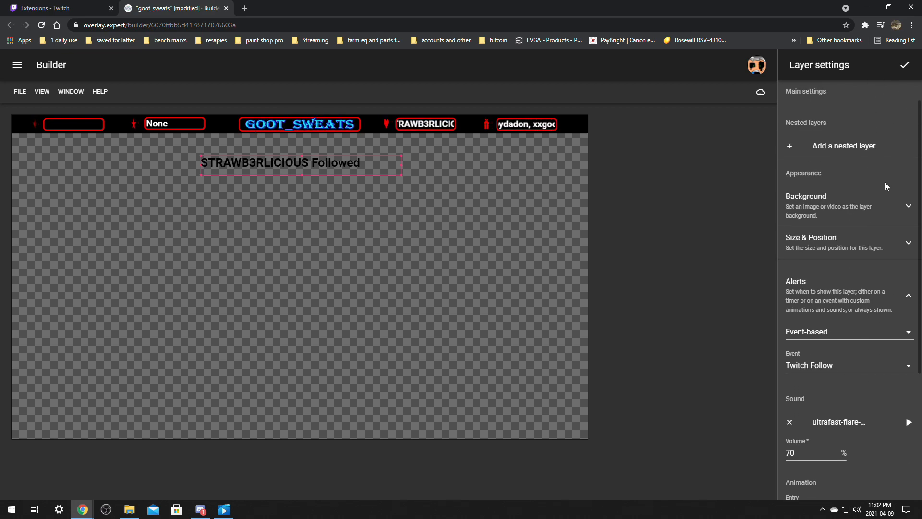
scroll(884, 182, "down", 4)
scroll(879, 173, "up", 2)
left_click(858, 147)
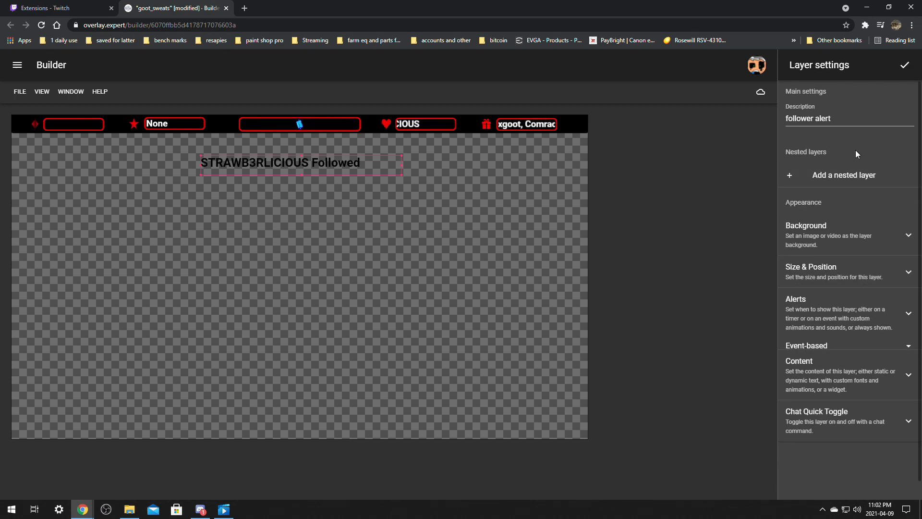
left_click(846, 361)
scroll(847, 357, "down", 3)
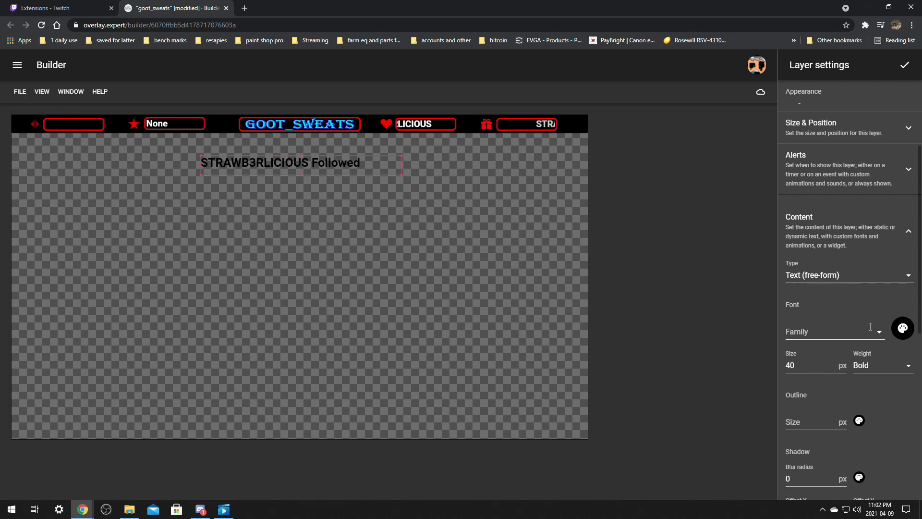
left_click(902, 329)
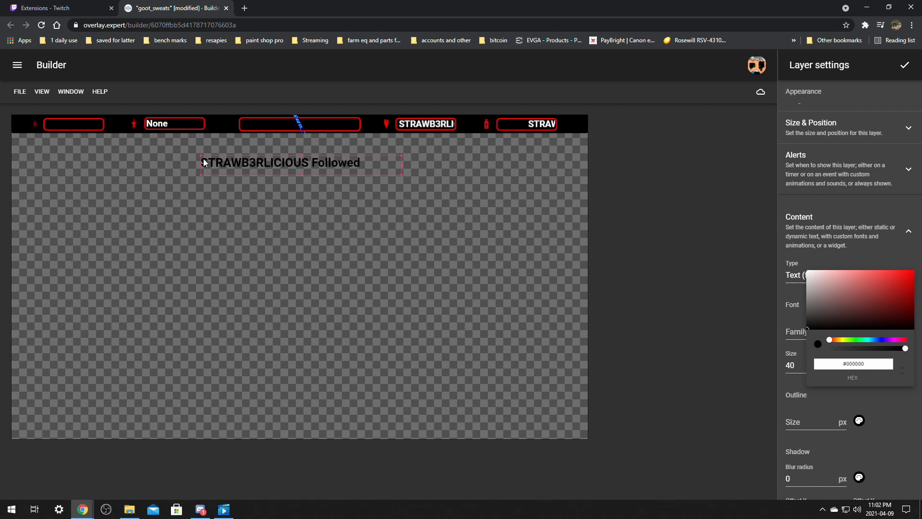
left_click(695, 232)
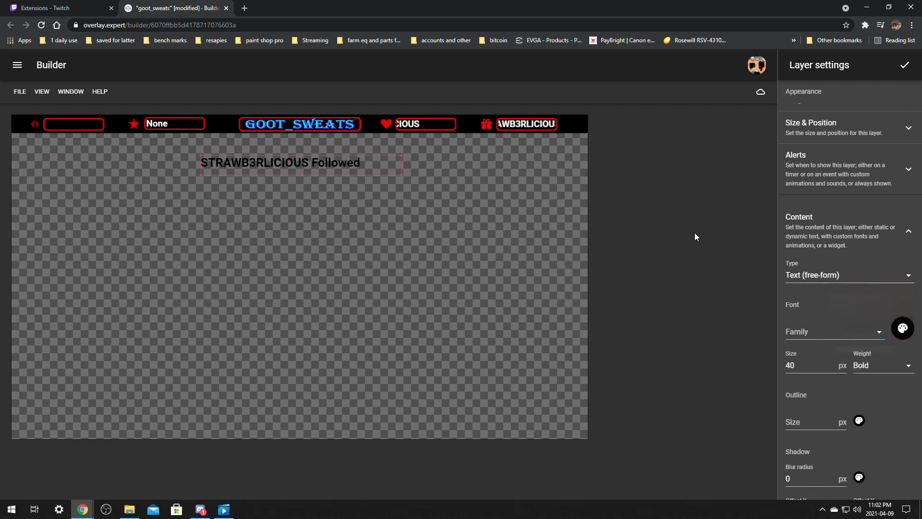
Finish the follower alert and add a new overlay layer with the description "sub alert".
left_click(906, 65)
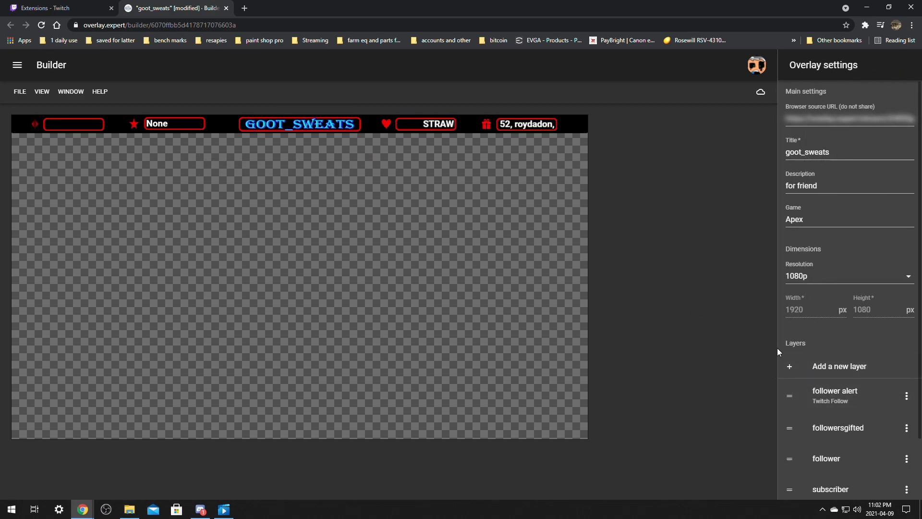
left_click(804, 366)
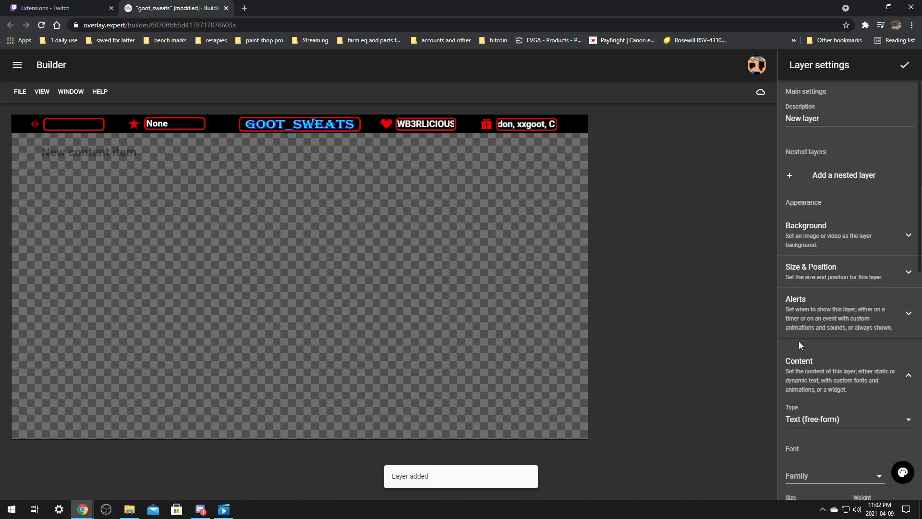
left_click_drag(821, 118, 767, 116)
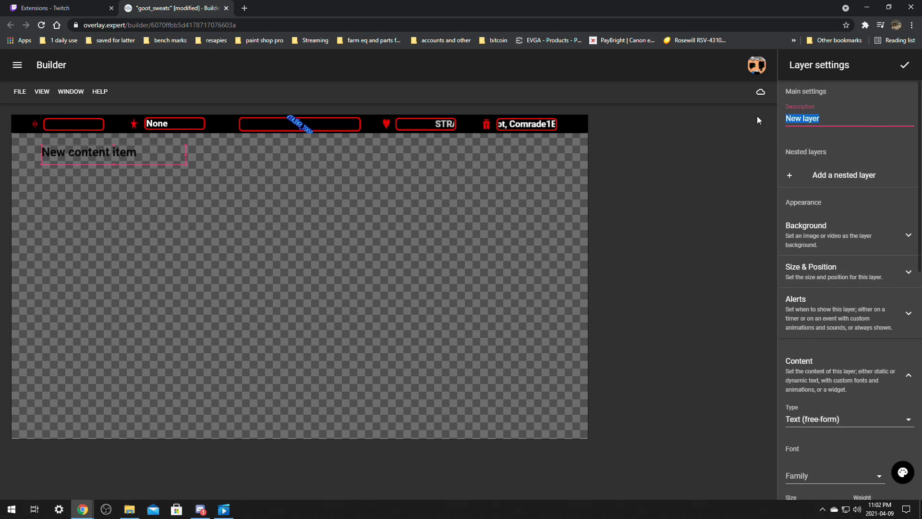
type("sub alert")
Make the sub alert layer event-based, triggered by the Twitch Subscribe event.
scroll(856, 235, "down", 2)
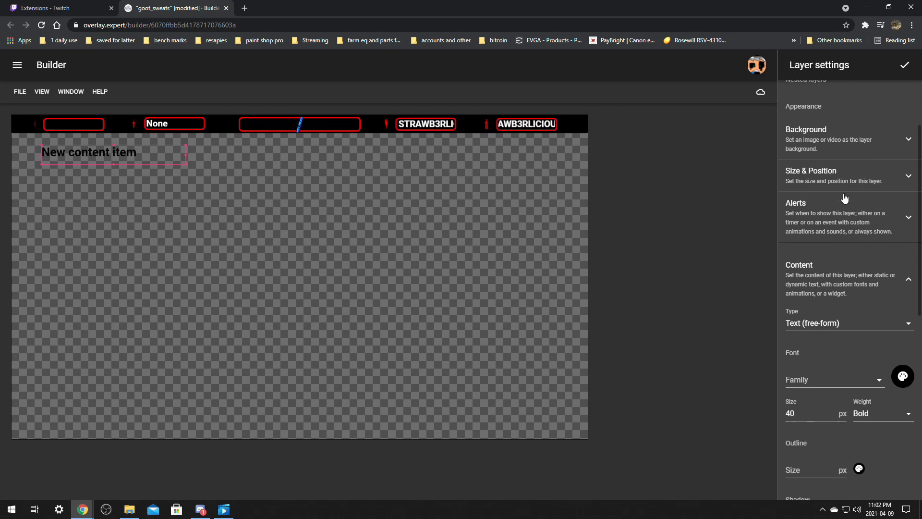
left_click(836, 214)
scroll(823, 305, "up", 2)
left_click(824, 360)
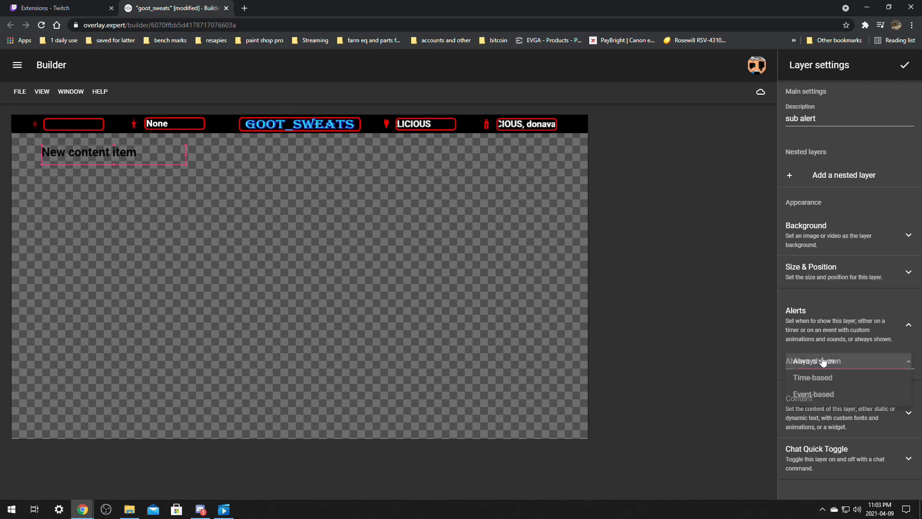
left_click(814, 396)
scroll(834, 354, "down", 3)
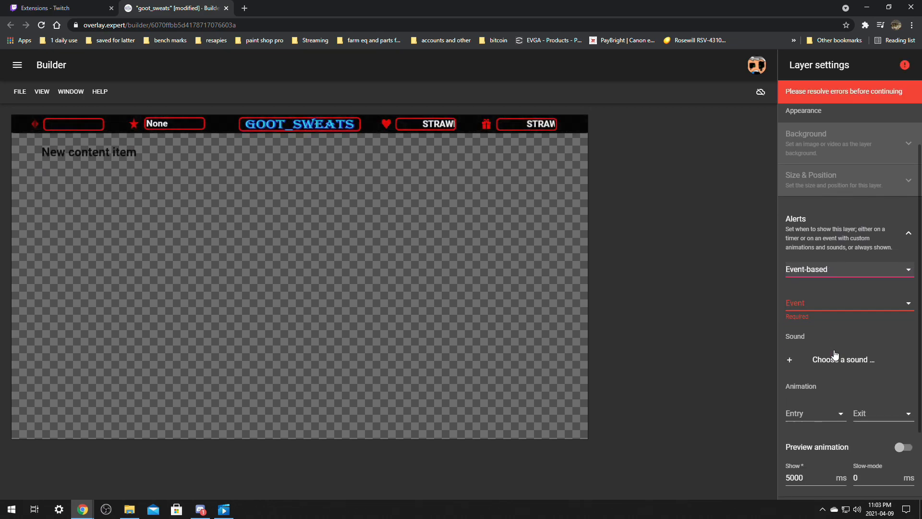
left_click(812, 255)
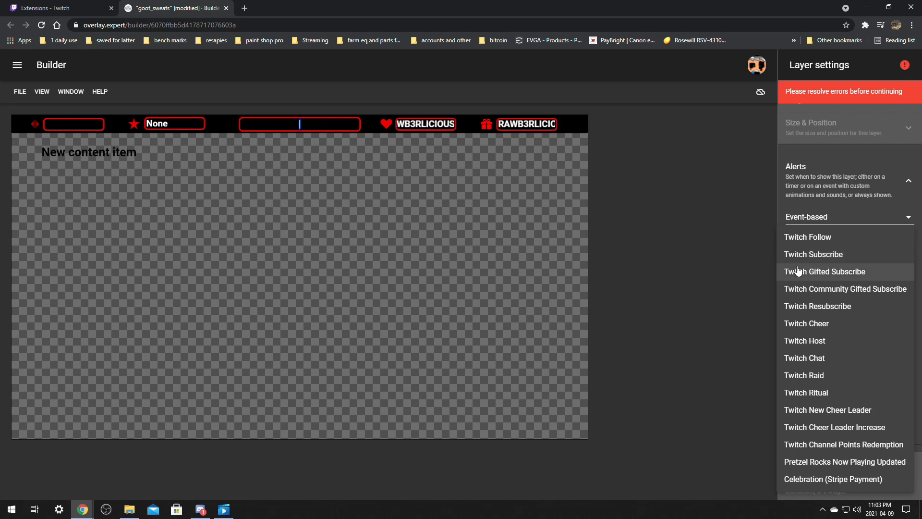
left_click(833, 261)
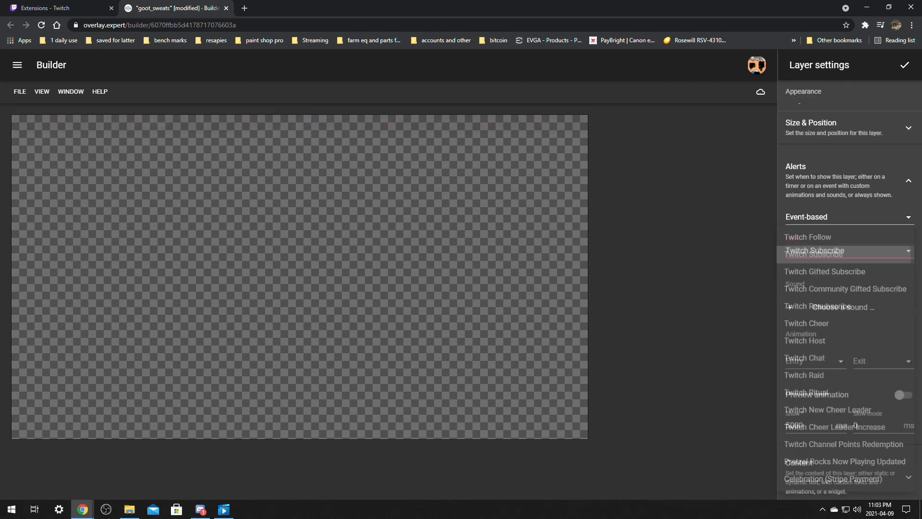
Give the sub alert the public ultrafast-flare sound and the Puff In entry animation.
left_click(832, 306)
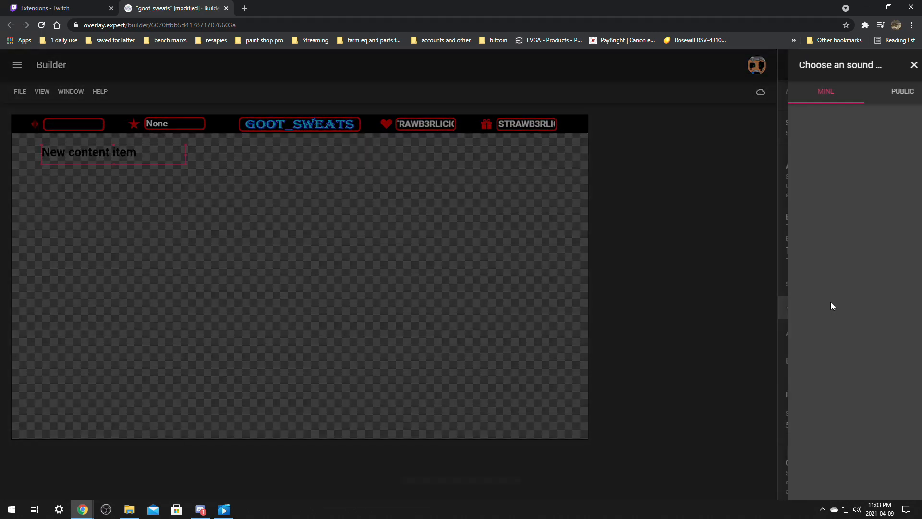
left_click(892, 96)
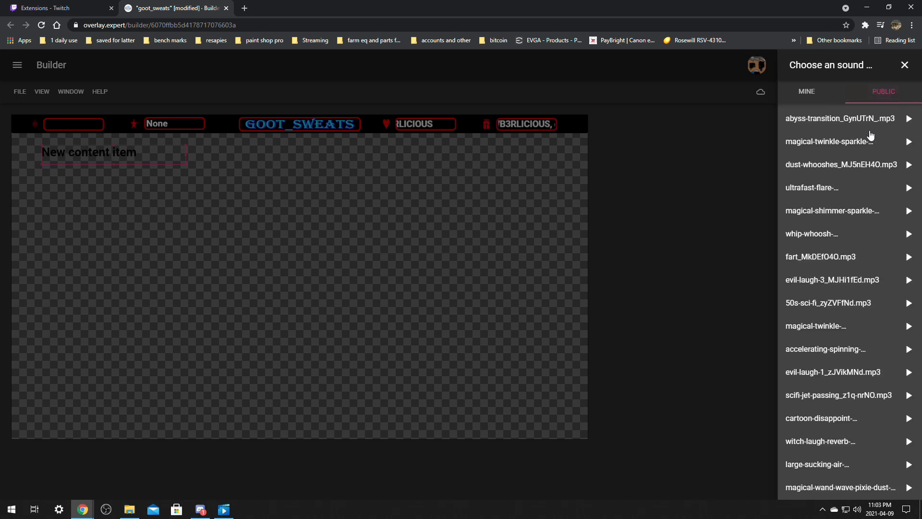
left_click(803, 191)
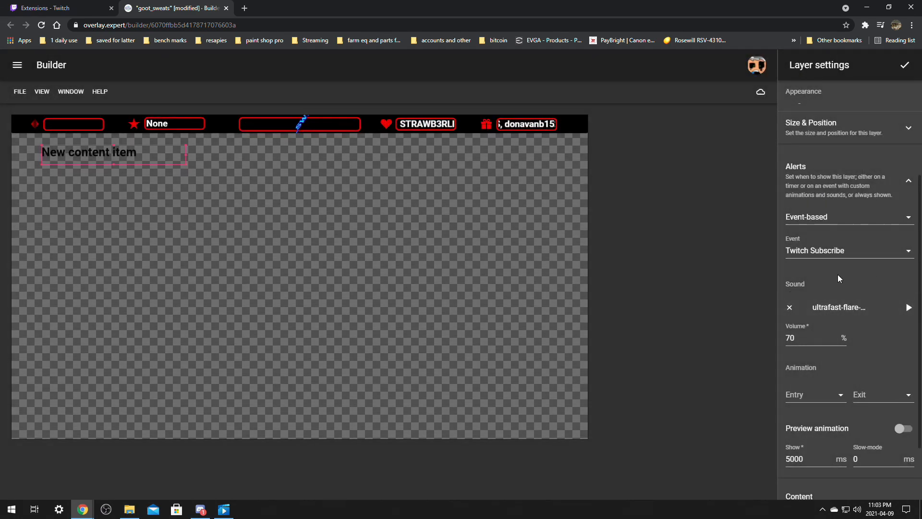
scroll(838, 276, "down", 2)
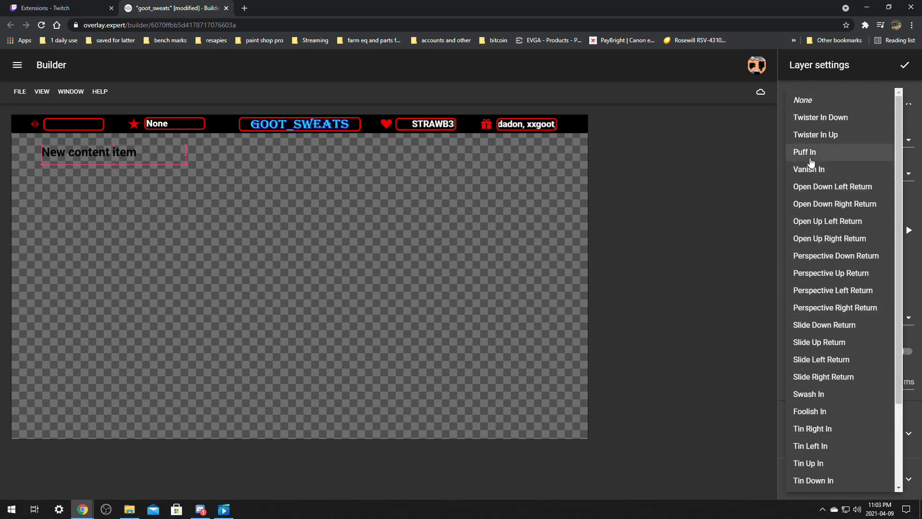
left_click(812, 149)
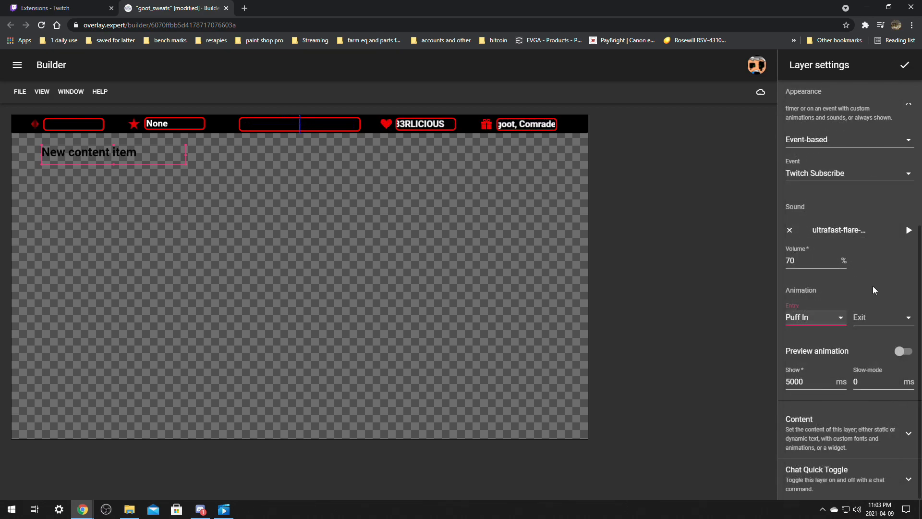
Move the sub alert's text box beneath the centre of the banner and widen it.
left_click_drag(100, 155, 264, 168)
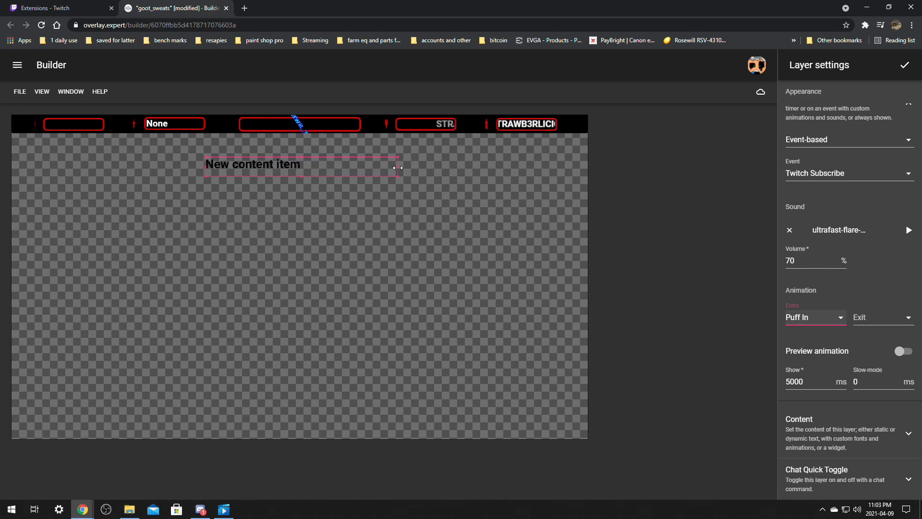
left_click_drag(396, 168, 393, 168)
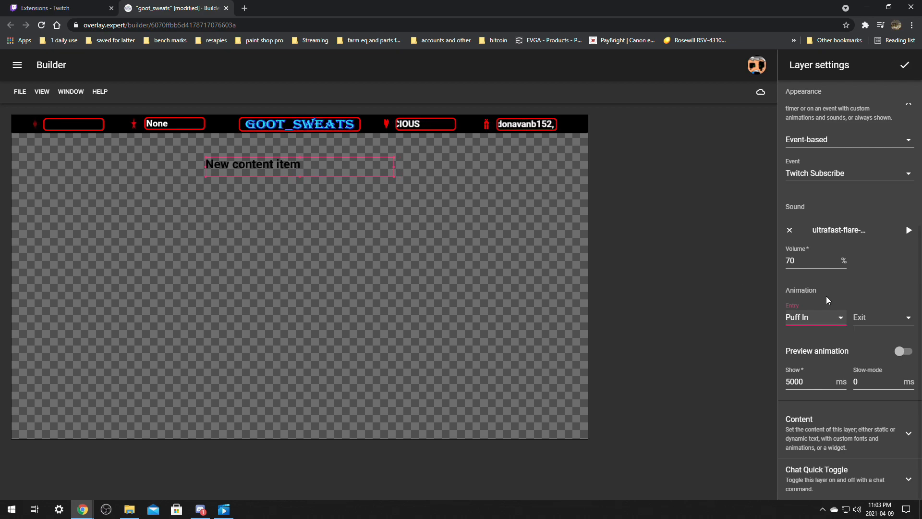
Replace the sub alert's default text with the dynamic Twitch Recent Subscribers item.
left_click(820, 432)
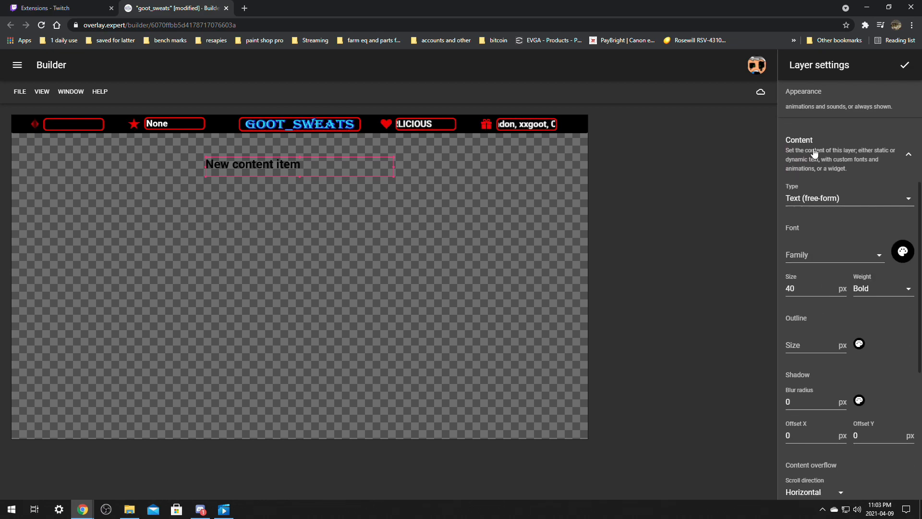
scroll(824, 158, "down", 2)
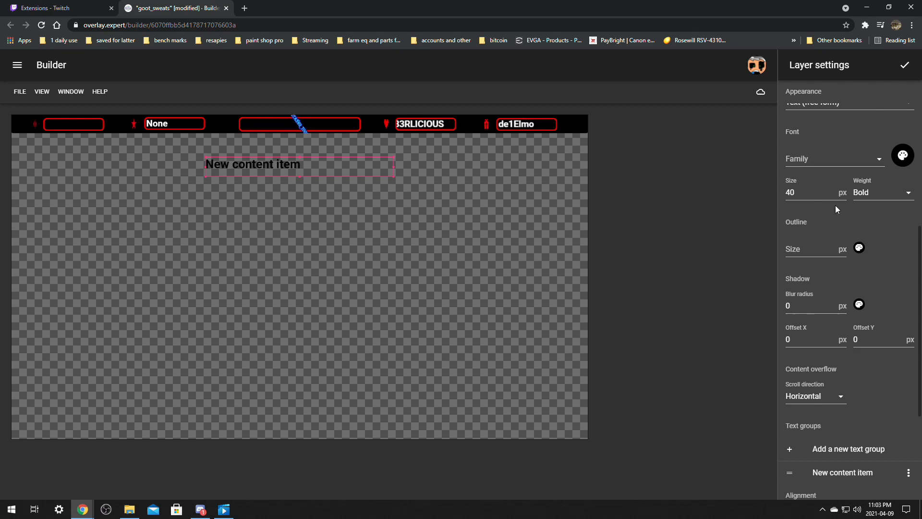
scroll(846, 317, "down", 3)
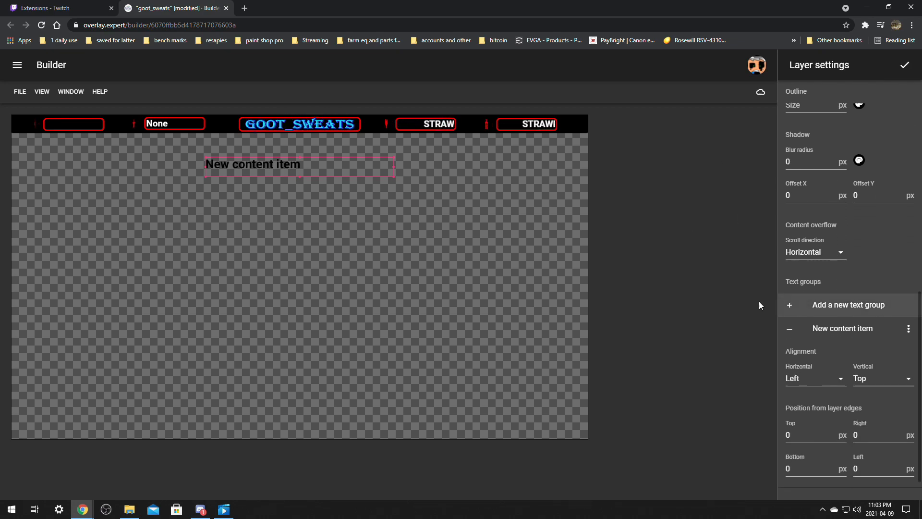
left_click(834, 331)
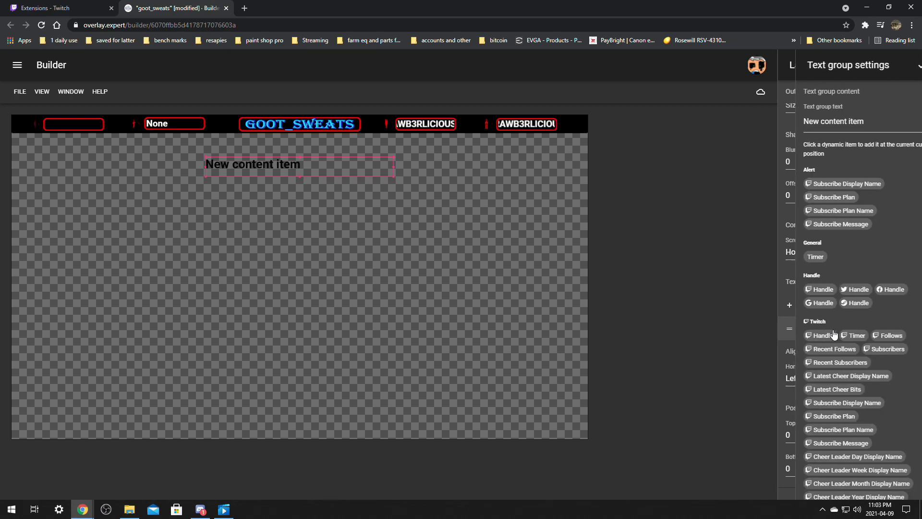
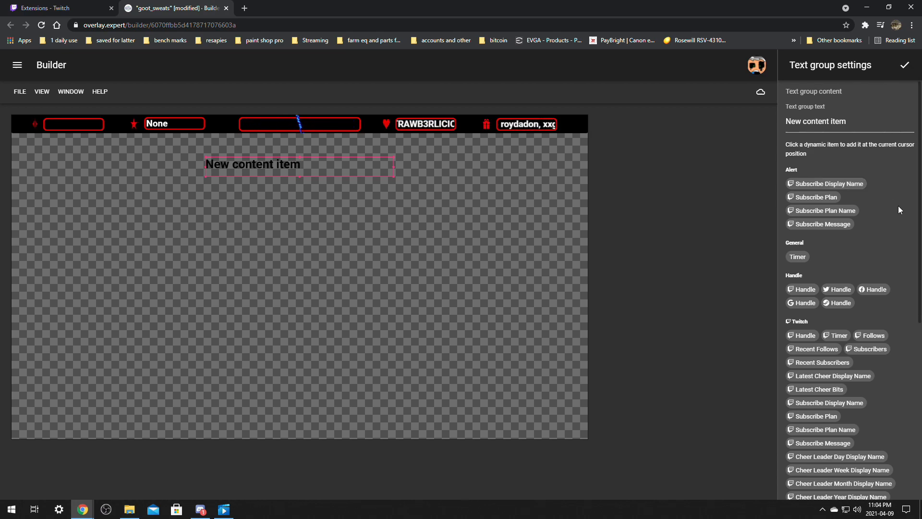
left_click(822, 362)
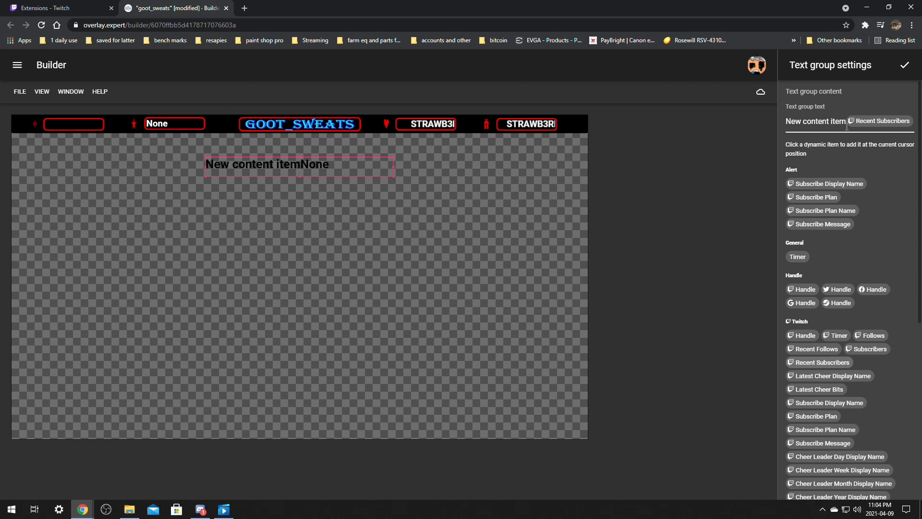
left_click_drag(847, 126, 794, 125)
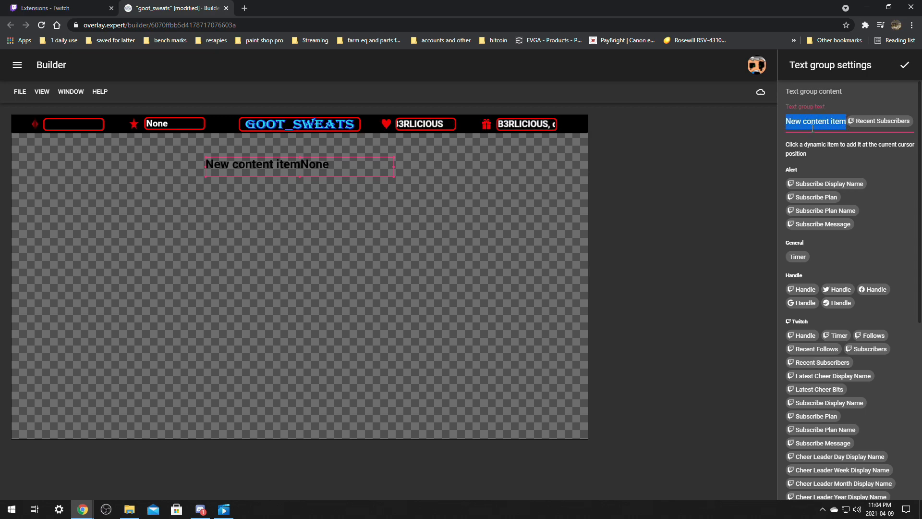
key("BackSpace")
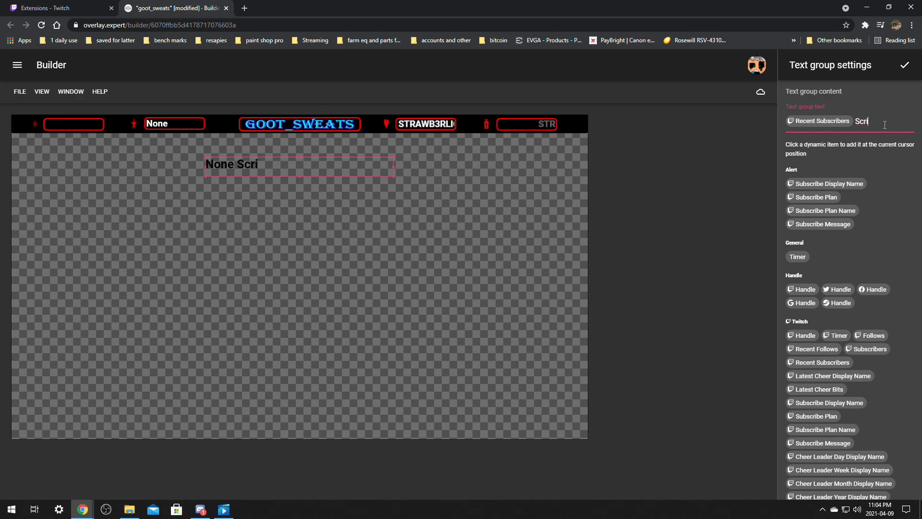
Add the word "Subscribed" after the Recent Subscribers item in the sub alert's text.
key("BackSpace")
key("BackSpace")
key("BackSpace")
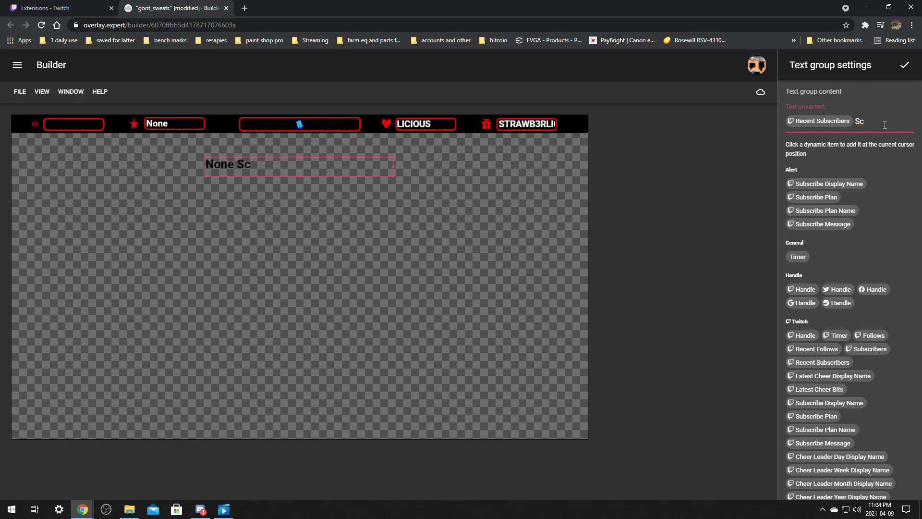
type("subscriber")
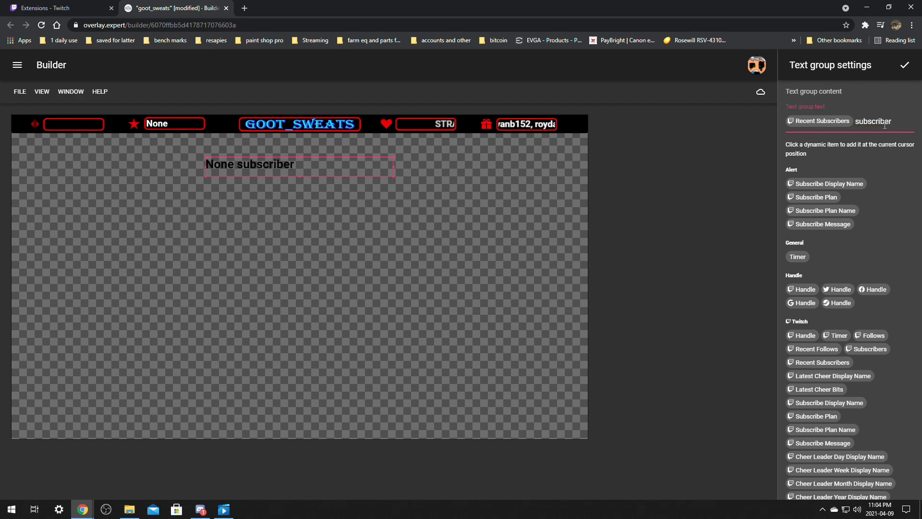
key("BackSpace")
type("d")
left_click_drag(861, 122, 858, 121)
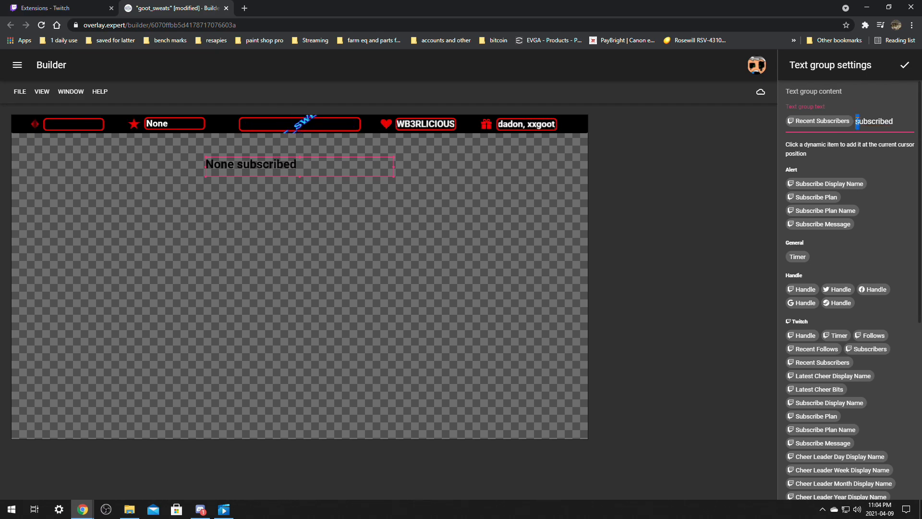
type("S")
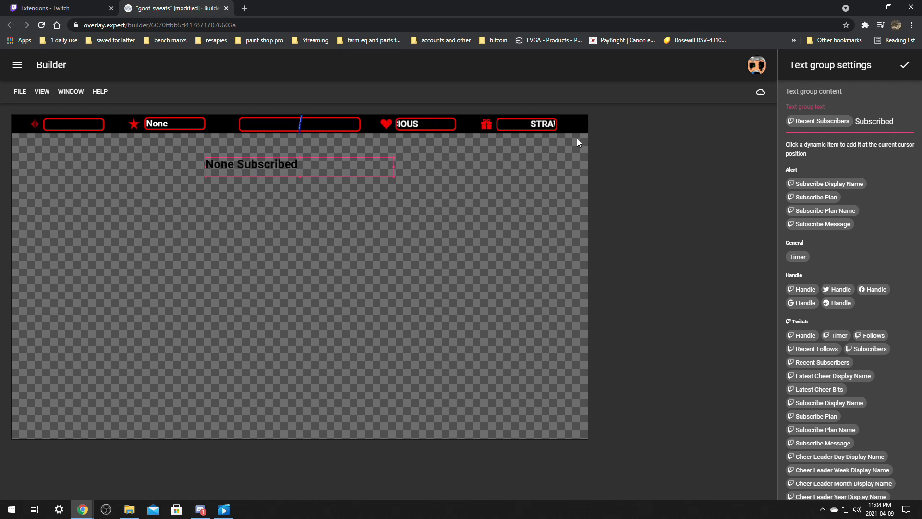
left_click(900, 118)
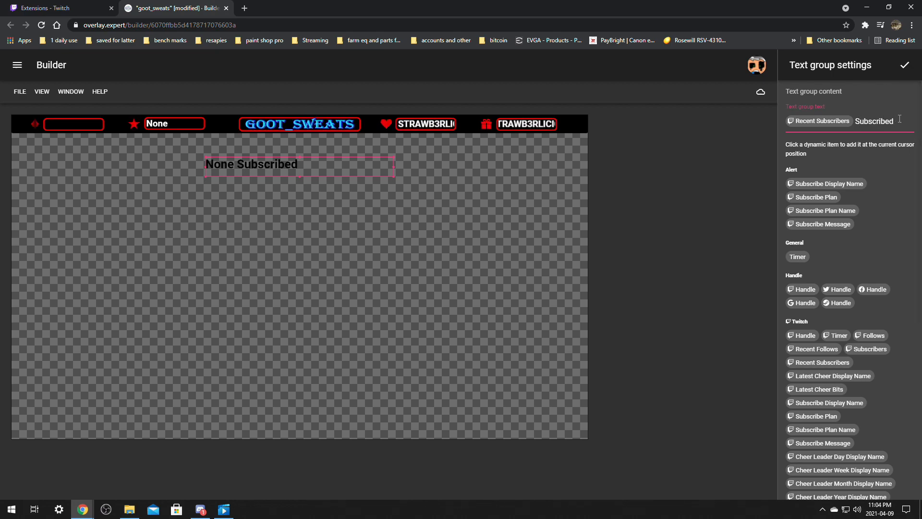
Nudge the sub alert's text box slightly up and to the left, and finish its text group and layer settings.
left_click_drag(288, 165, 284, 164)
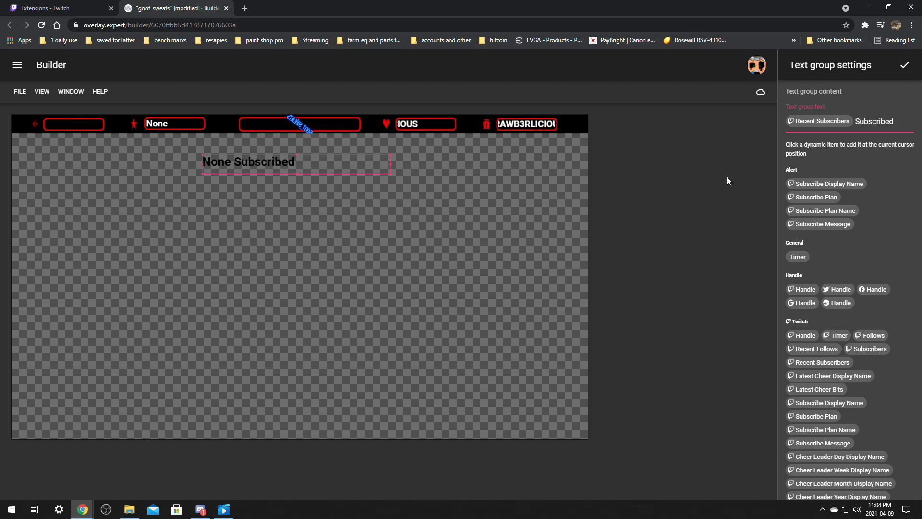
left_click(903, 66)
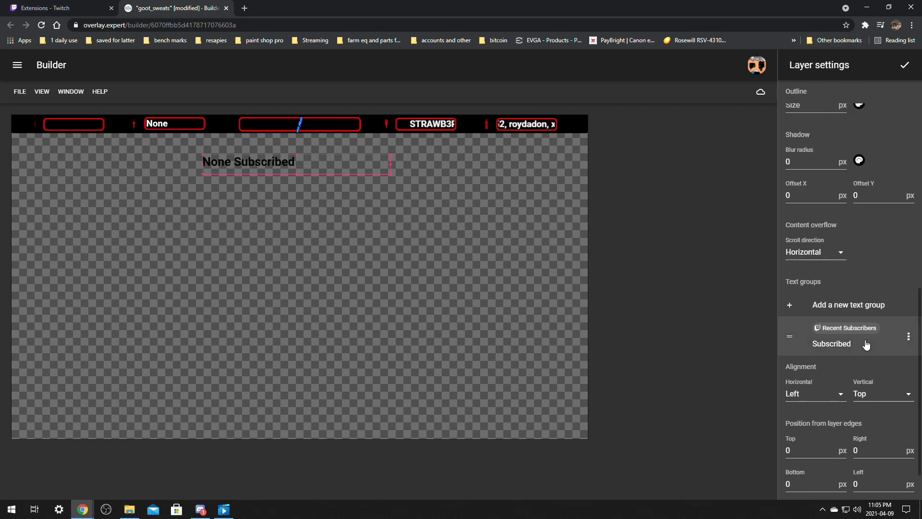
left_click(867, 345)
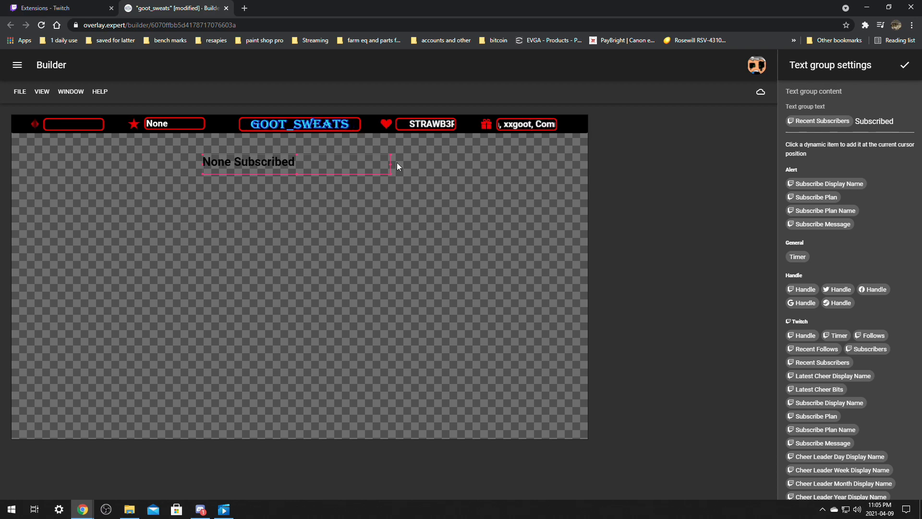
left_click(905, 65)
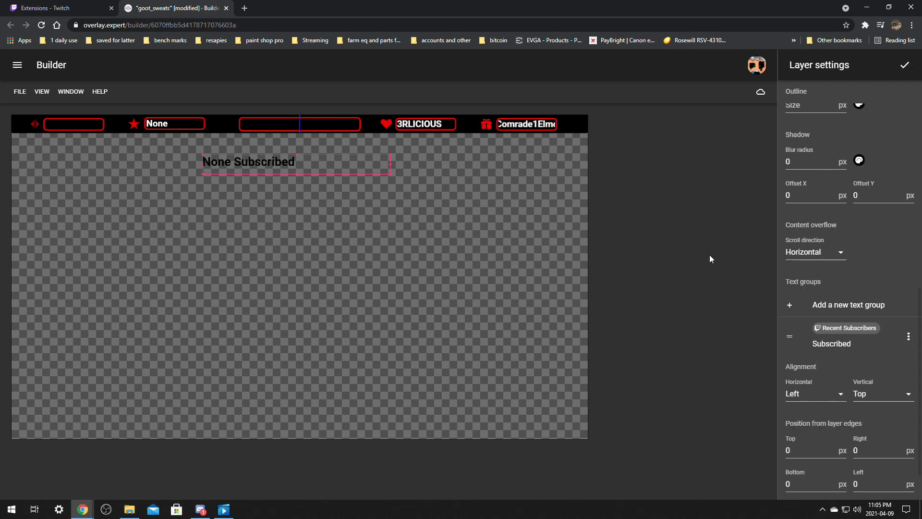
scroll(847, 228, "up", 2)
scroll(852, 195, "up", 7)
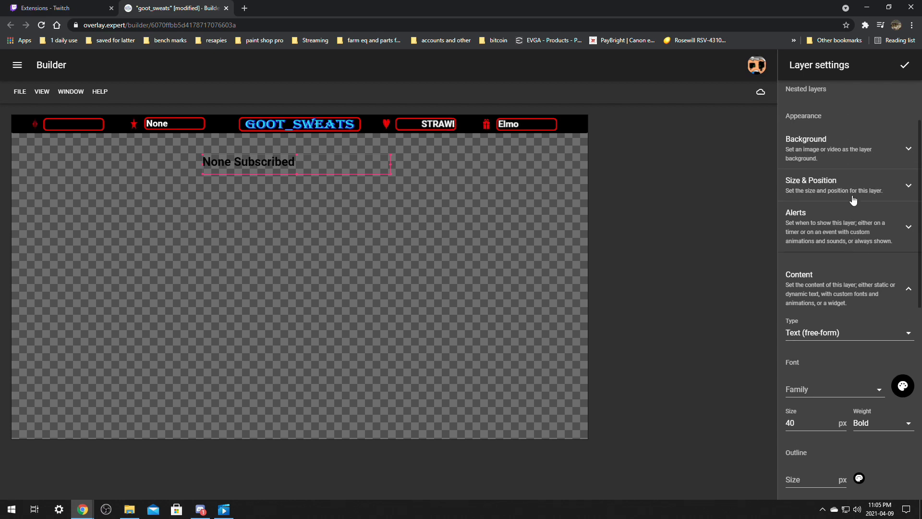
left_click(907, 66)
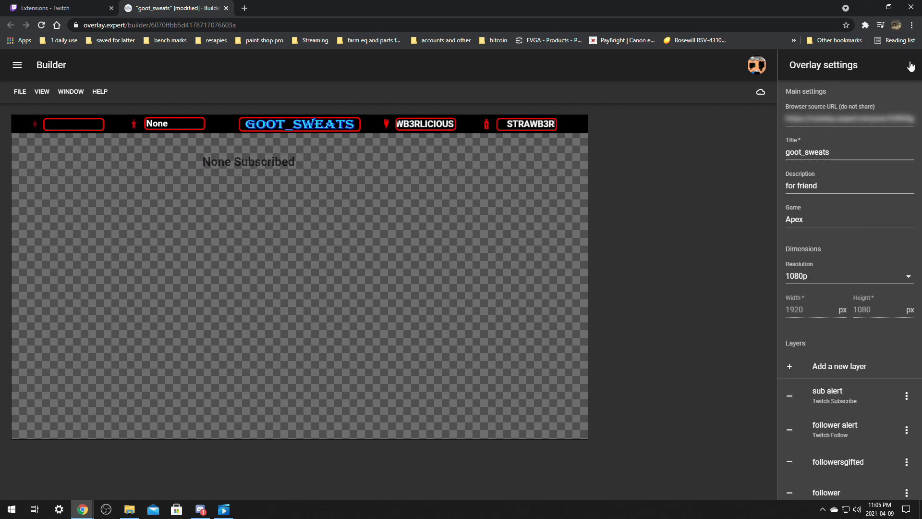
Add a new overlay layer with the description "gift alert".
left_click(854, 368)
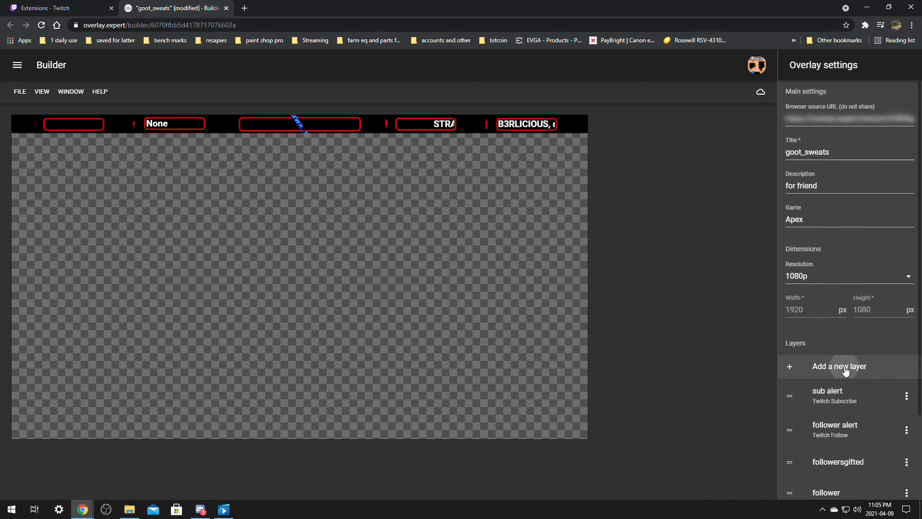
triple_click(840, 116)
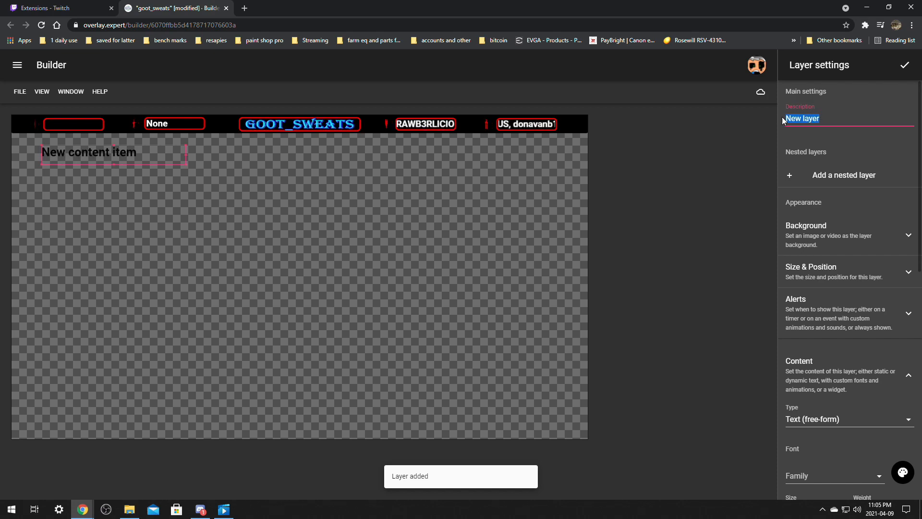
type("gift alert")
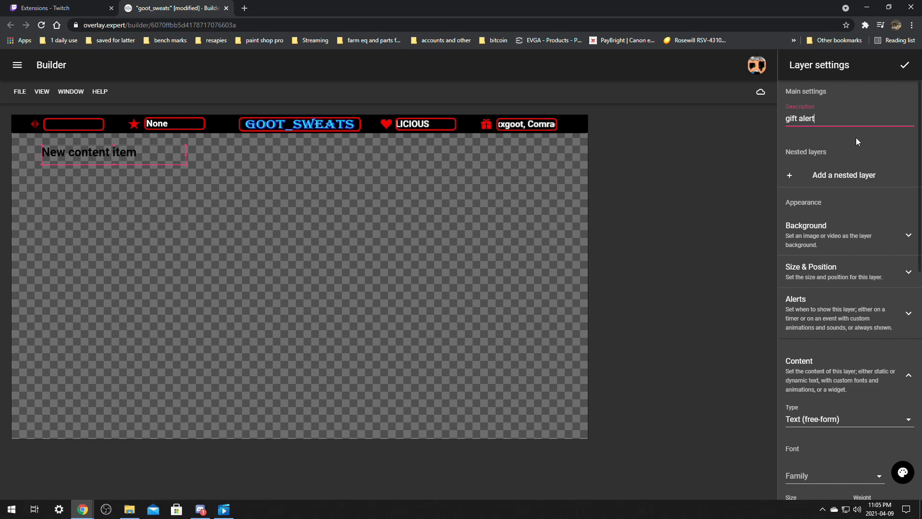
Make the gift alert layer event-based, triggered by the Twitch Gifted Subscribe event.
scroll(853, 159, "down", 1)
scroll(853, 164, "down", 1)
left_click(831, 226)
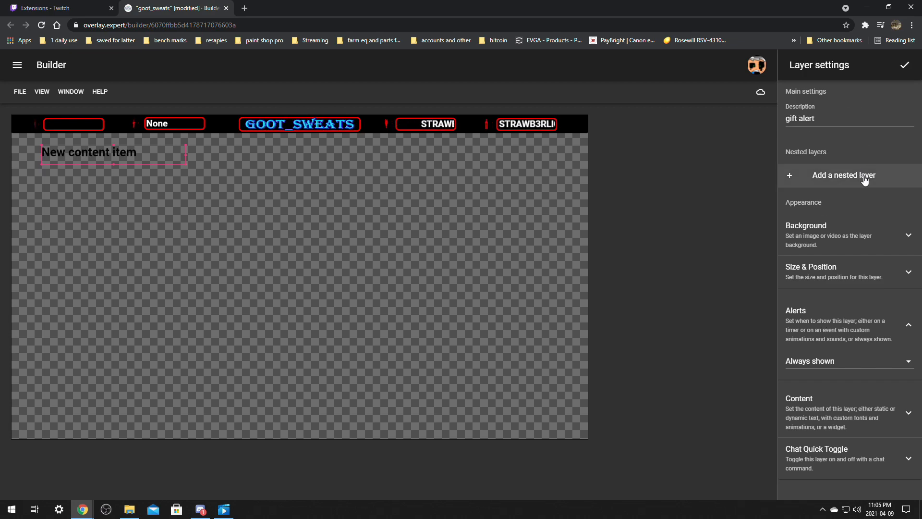
left_click(813, 361)
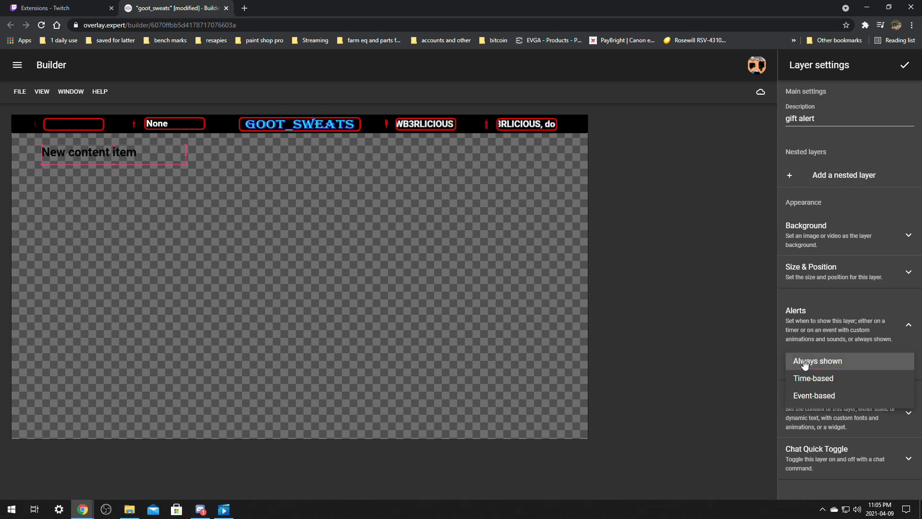
left_click(816, 399)
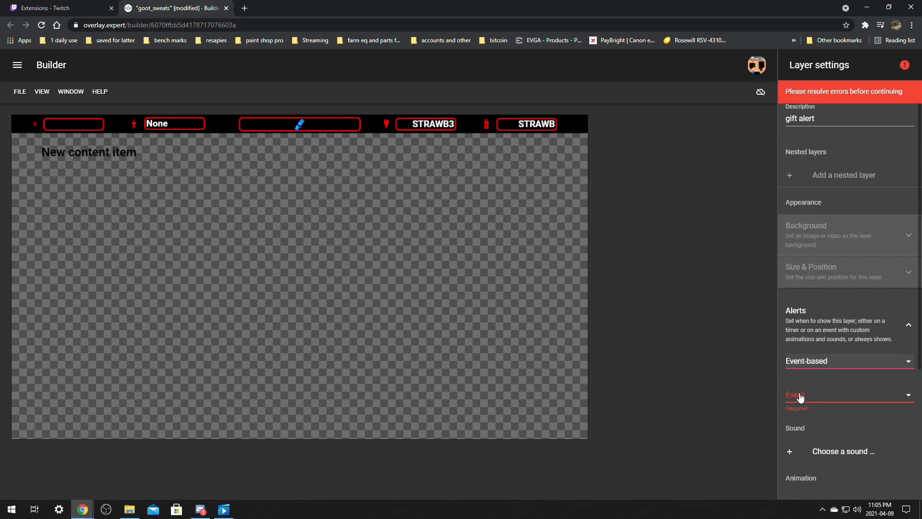
left_click(801, 399)
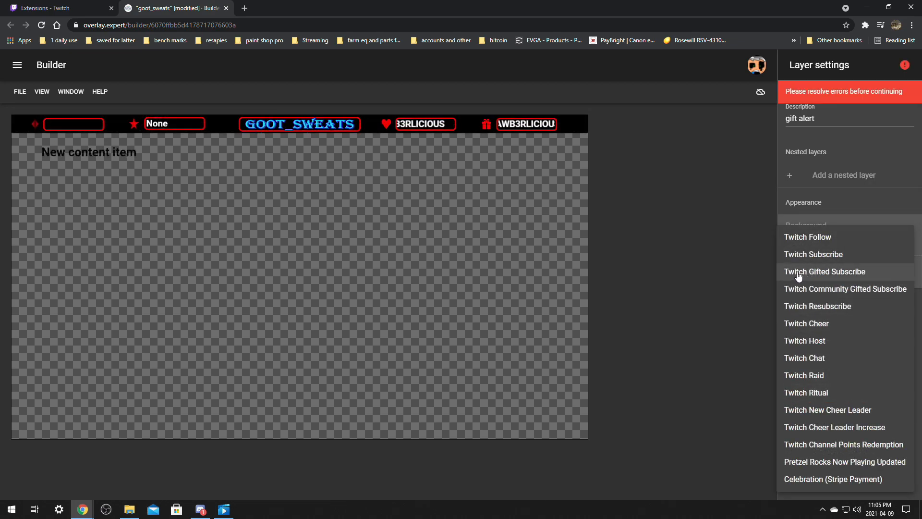
left_click(850, 273)
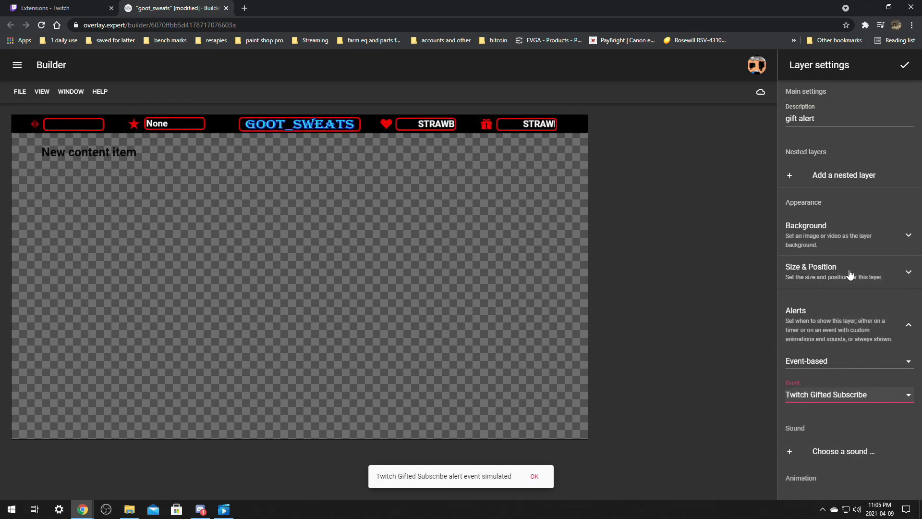
Give the gift alert the public ultrafast-flare sound.
scroll(850, 275, "down", 1)
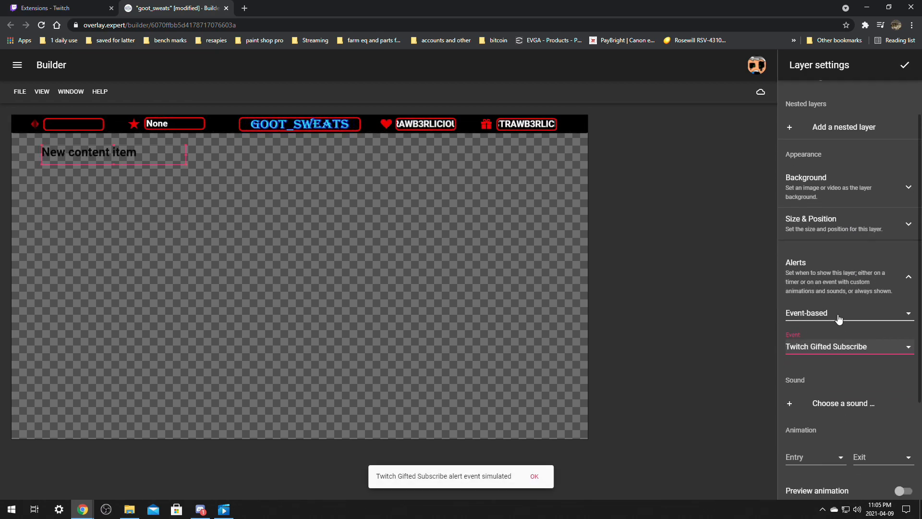
scroll(844, 354, "down", 1)
left_click(831, 362)
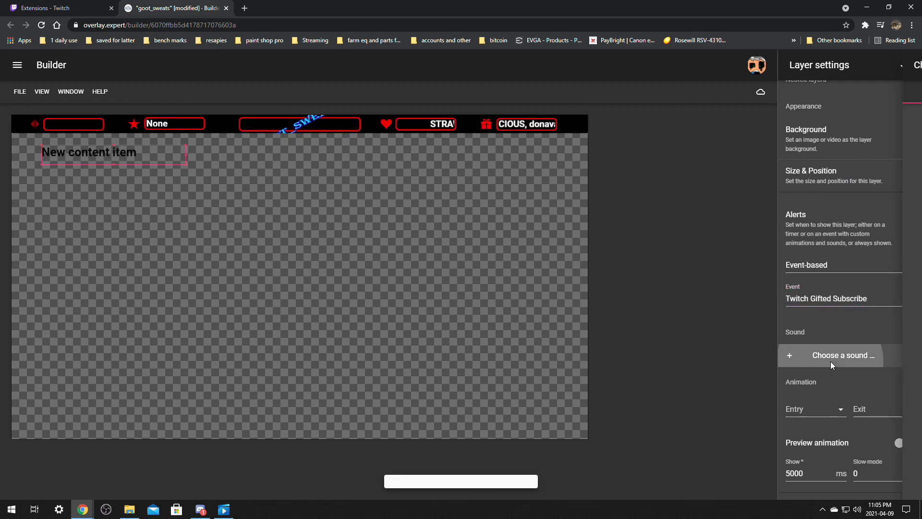
left_click(892, 102)
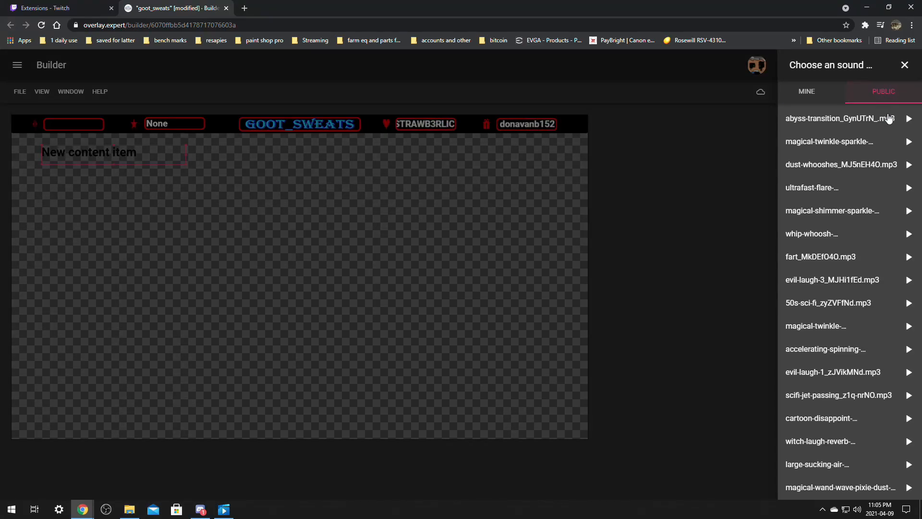
left_click(813, 191)
Set the gift alert's entry animation to Puff In and its show duration to 6000 ms.
scroll(858, 327, "down", 2)
left_click(807, 323)
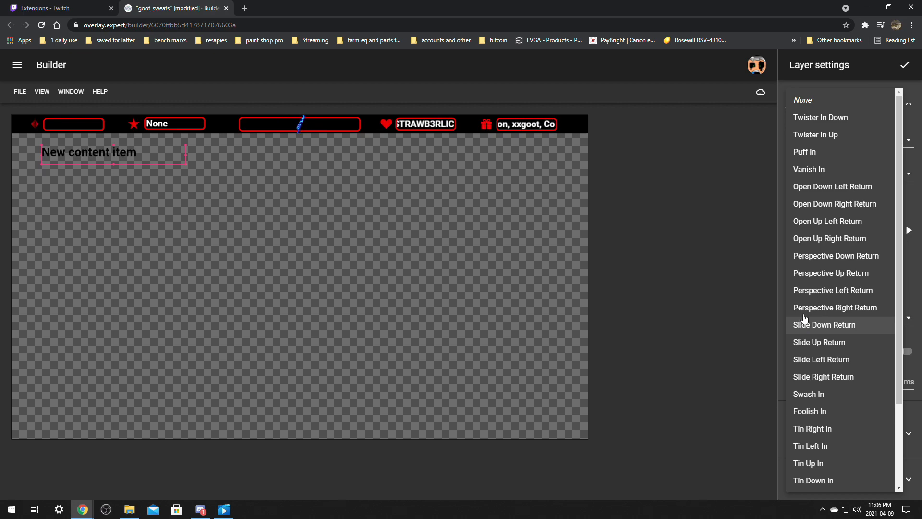
left_click(814, 150)
left_click(790, 382)
type("6000")
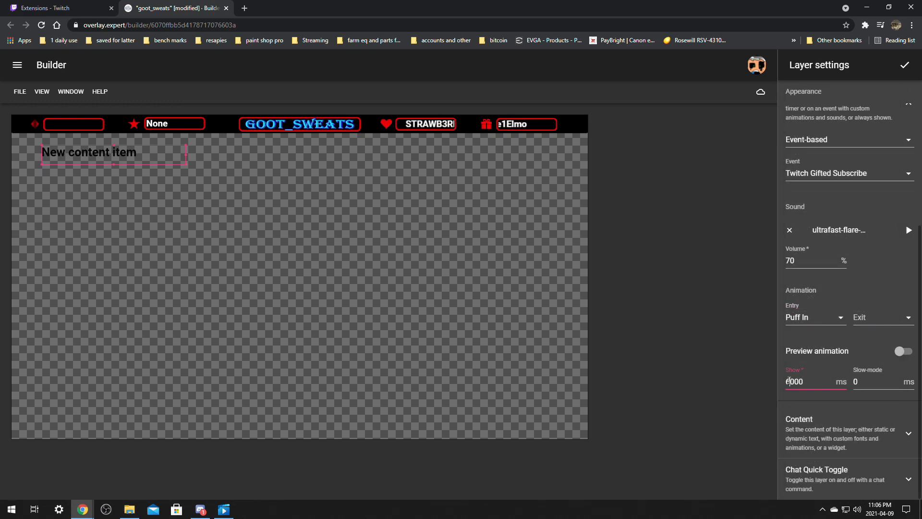
left_click(814, 359)
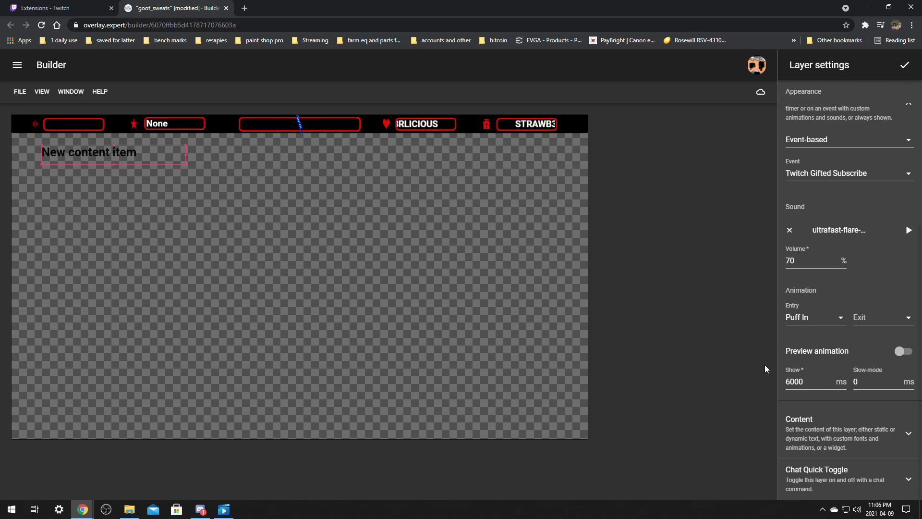
Move the gift alert's text box beneath the centre of the banner and widen it.
left_click_drag(134, 160, 281, 164)
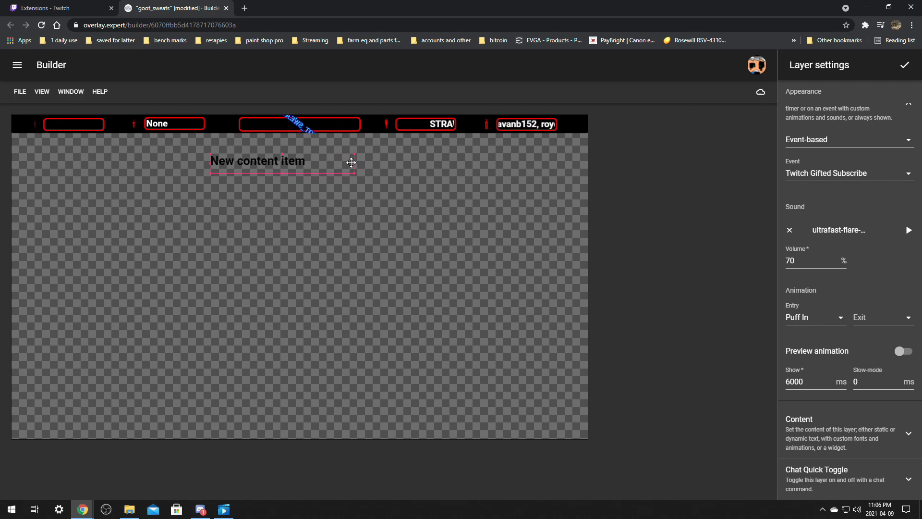
left_click_drag(353, 164, 389, 164)
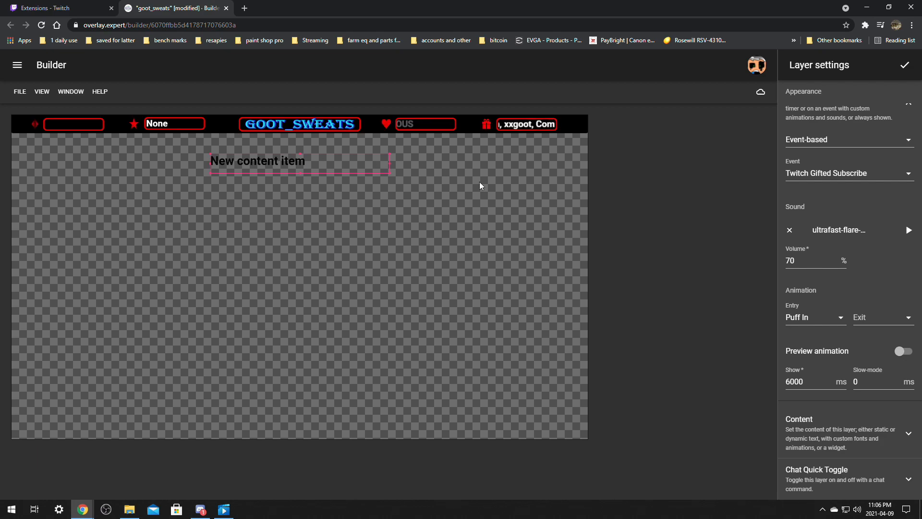
Replace the gift alert's default text with the dynamic Gifted Subscribe Display Name item.
left_click(831, 435)
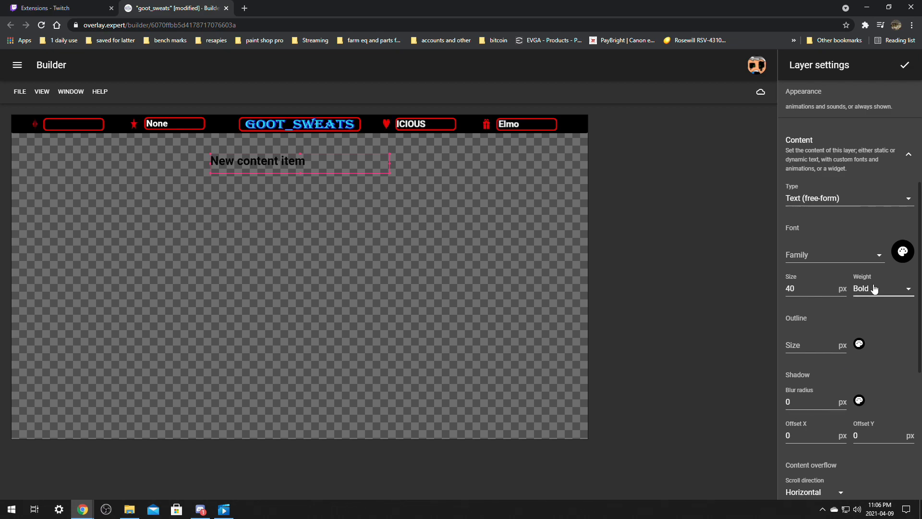
scroll(857, 272, "down", 5)
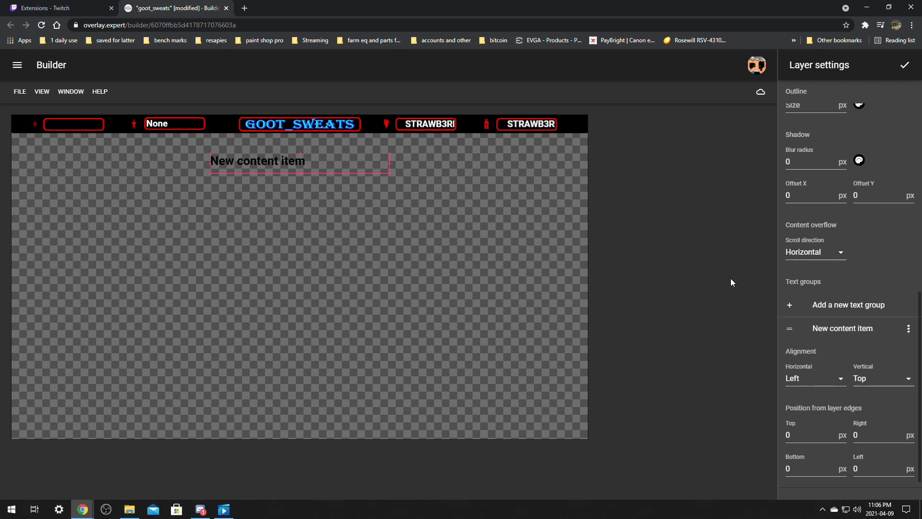
scroll(842, 210, "up", 3)
scroll(837, 231, "down", 5)
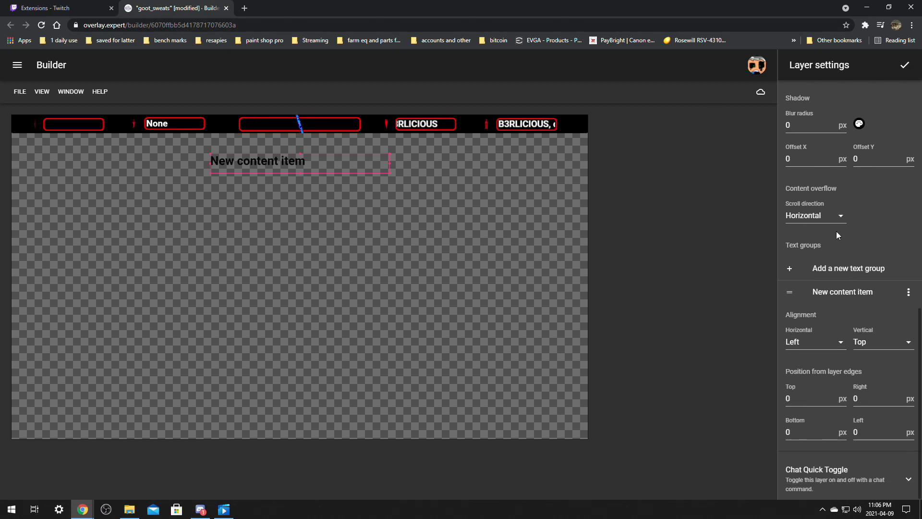
left_click(848, 299)
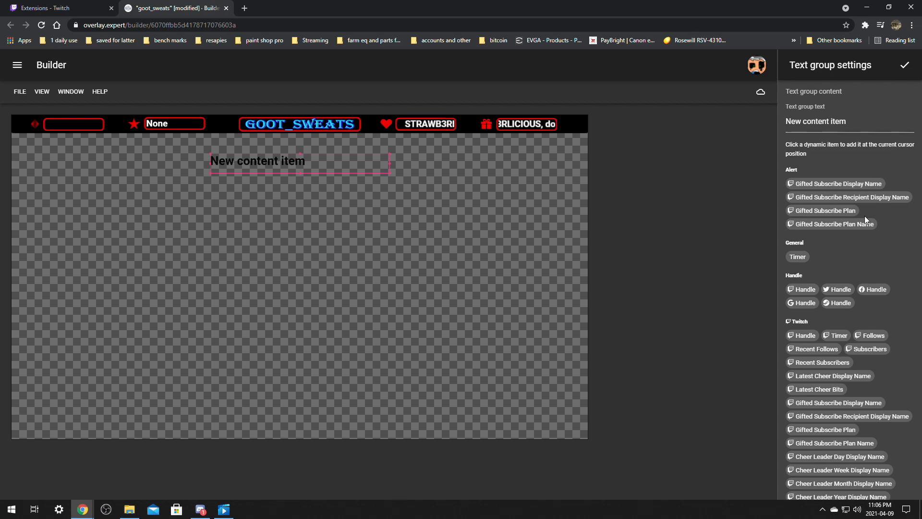
left_click(819, 187)
left_click_drag(851, 118, 773, 119)
key("BackSpace")
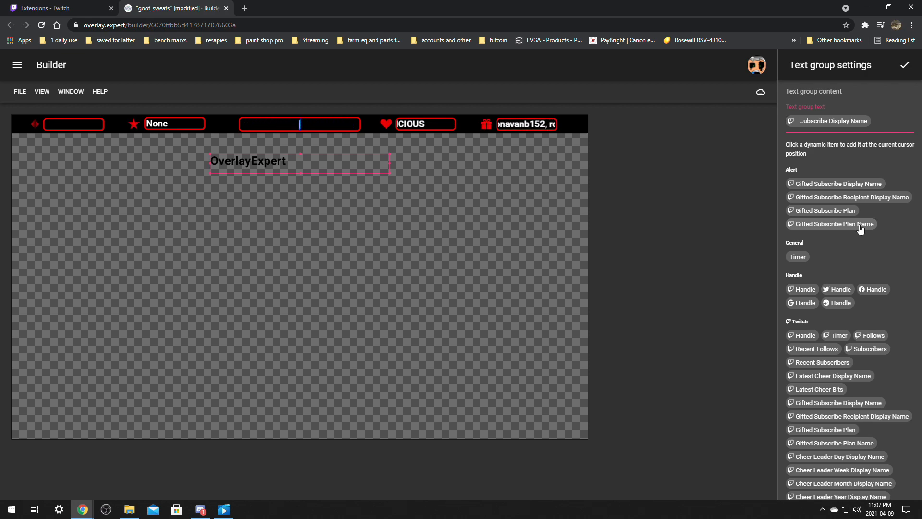
scroll(860, 229, "down", 2)
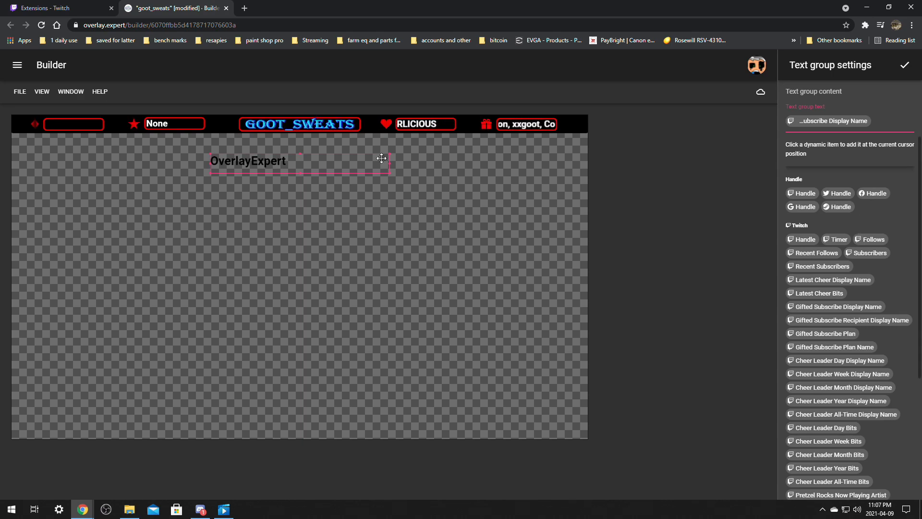
Make the gift alert's text box several lines tall and place it beneath the centre of the banner.
left_click_drag(328, 164, 487, 234)
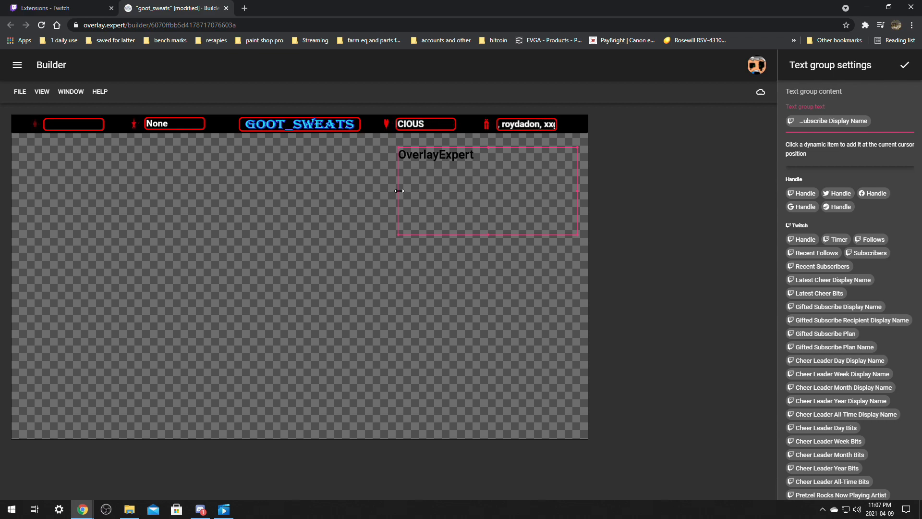
left_click_drag(399, 191, 425, 194)
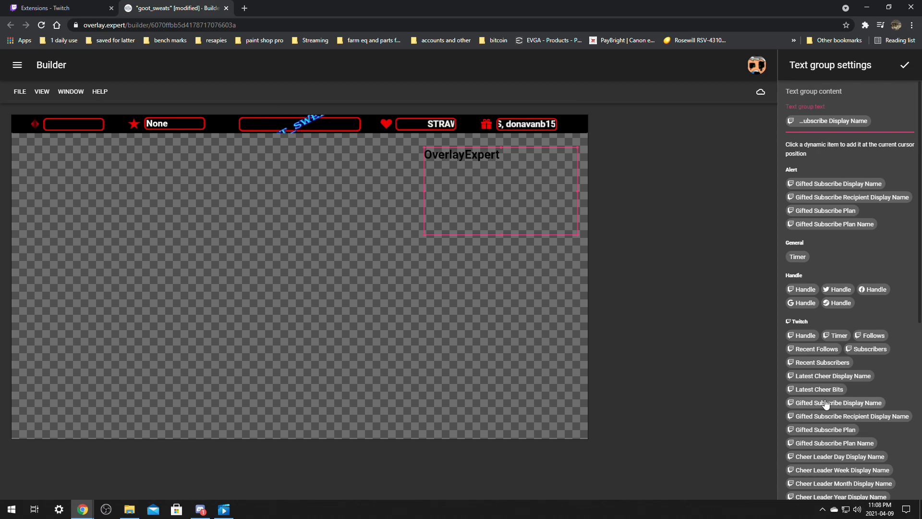
left_click_drag(481, 156, 269, 155)
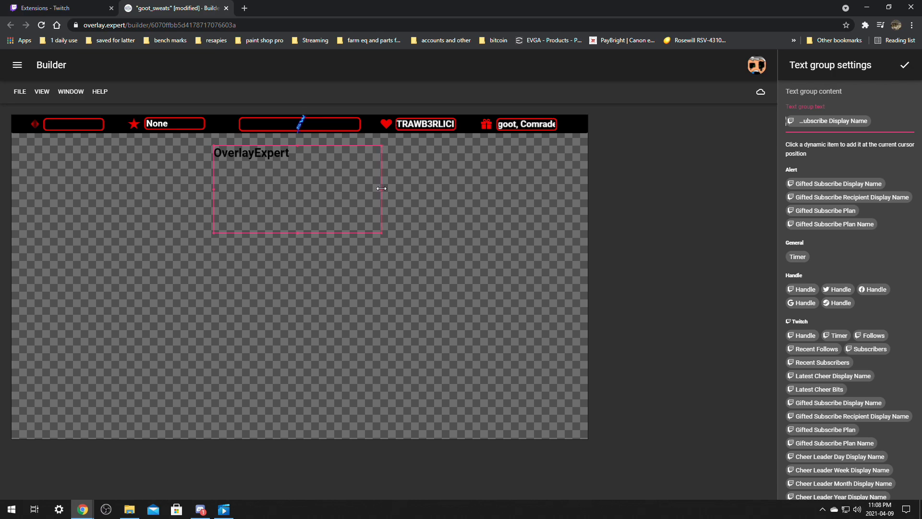
left_click_drag(381, 188, 391, 190)
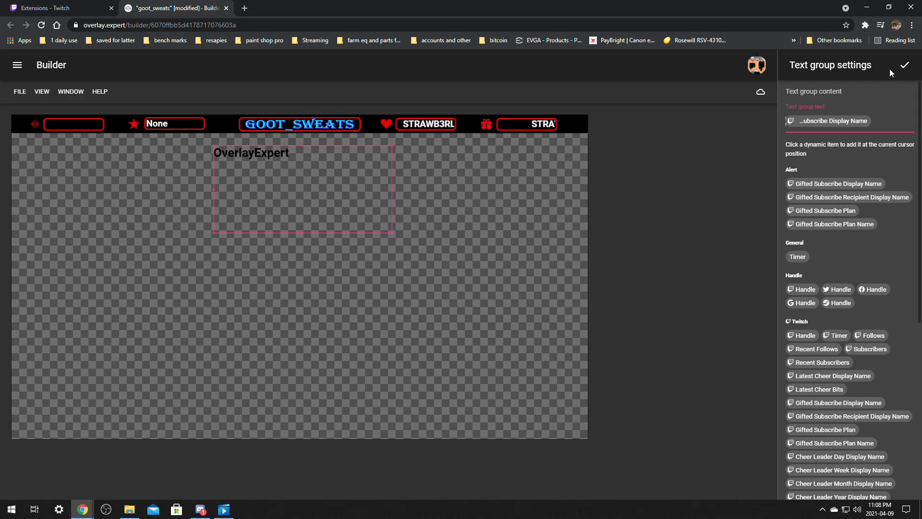
Accept the gift alert's text group, set its content overflow scroll direction to Vertical, and close the layer settings.
left_click(905, 65)
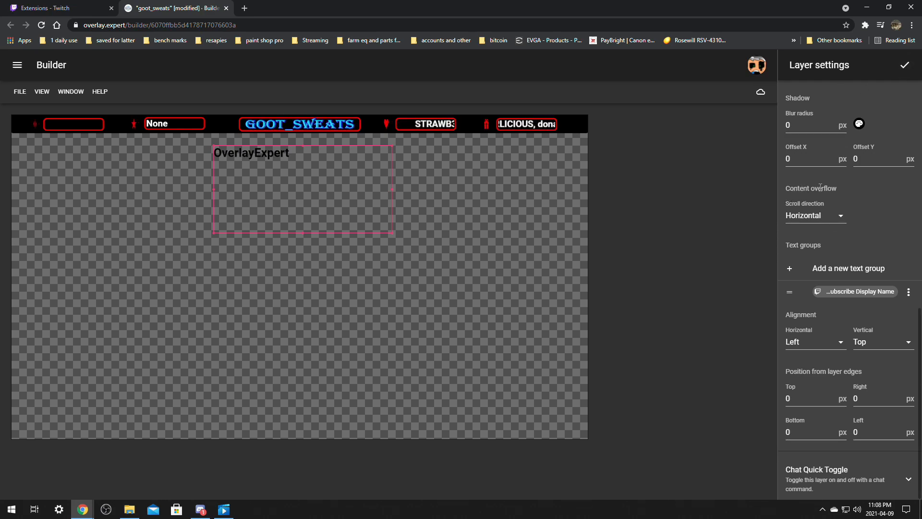
left_click(808, 216)
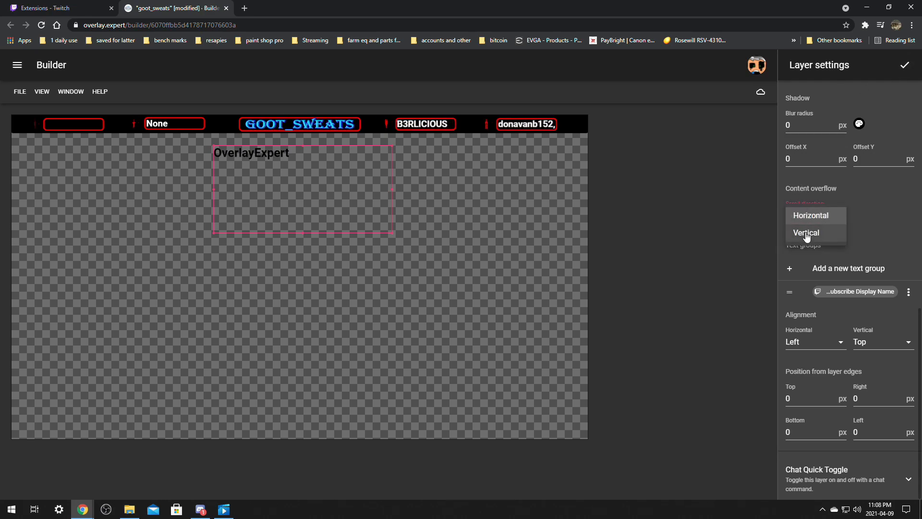
left_click(805, 233)
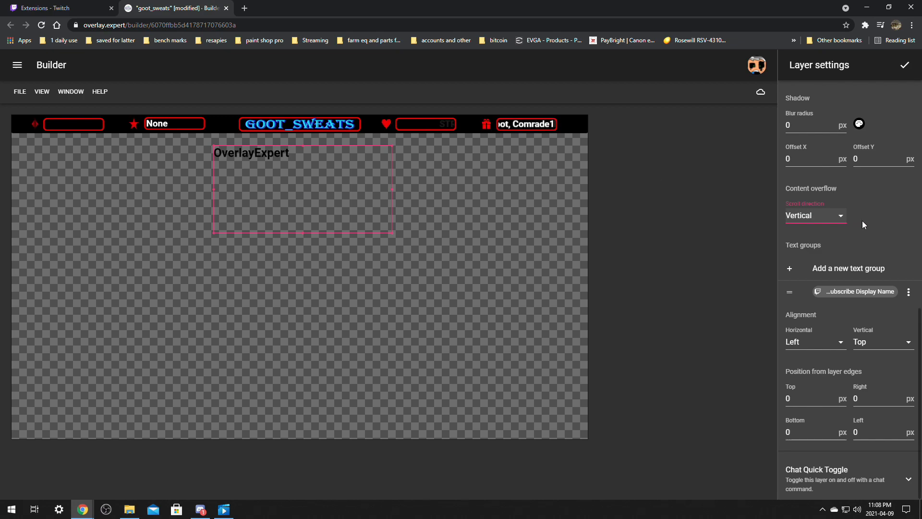
left_click(909, 66)
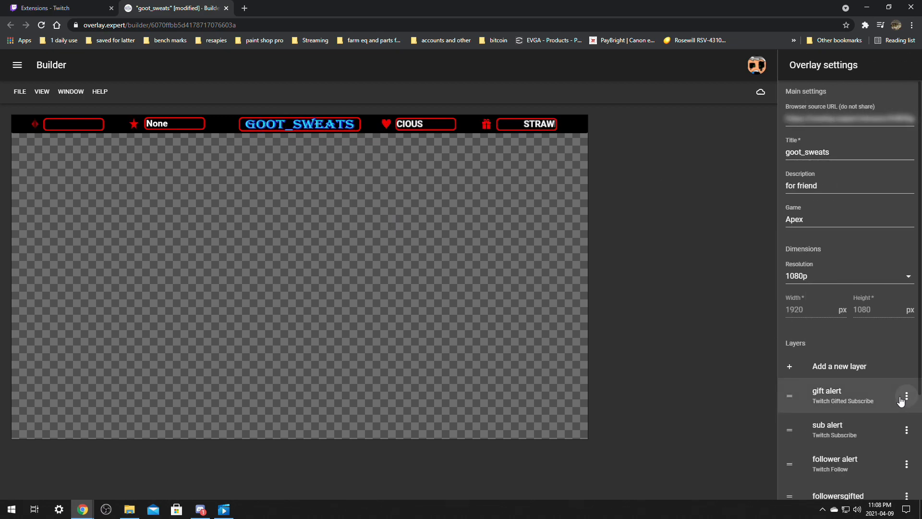
Add a new event-based layer triggered by the Twitch Resubscribe event.
left_click(851, 368)
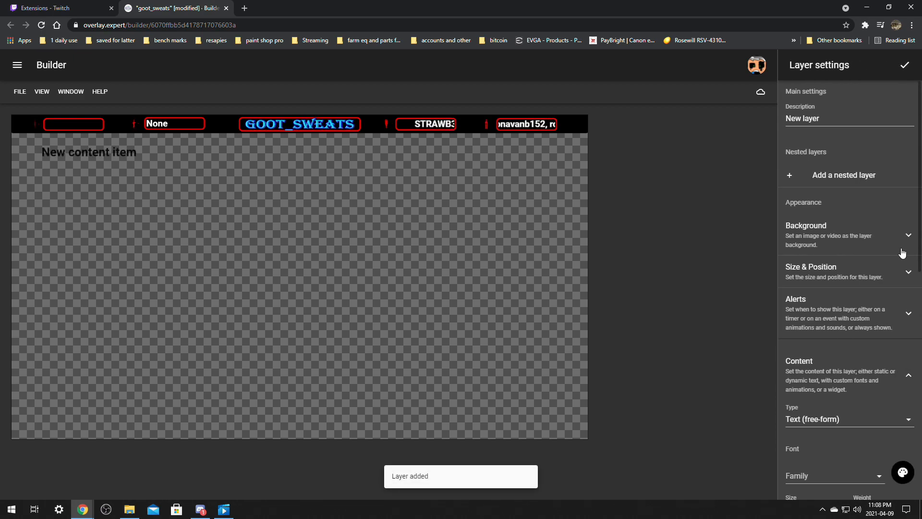
left_click(833, 309)
left_click(818, 363)
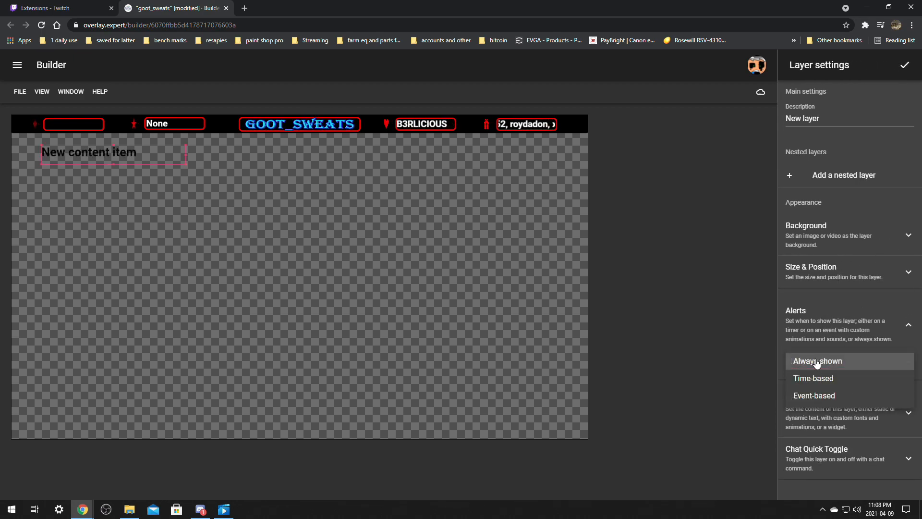
left_click(814, 396)
scroll(862, 382, "down", 2)
left_click(807, 310)
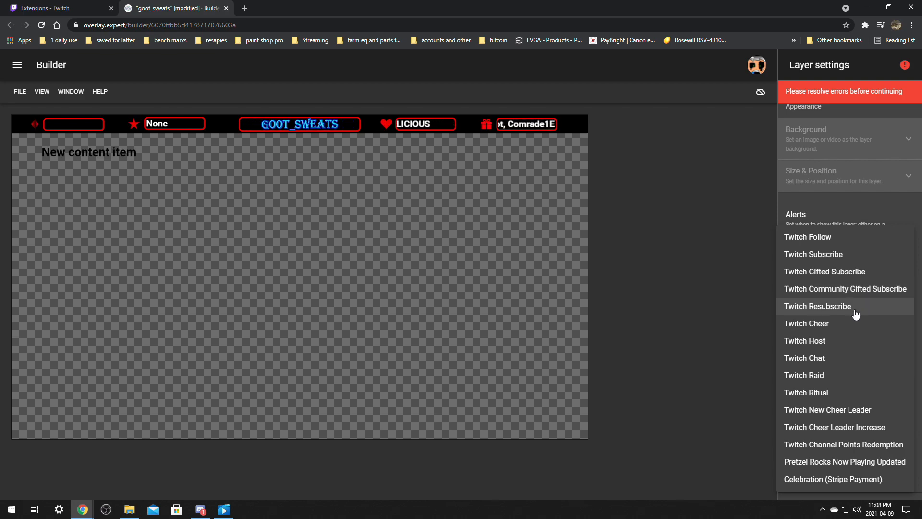
left_click(814, 309)
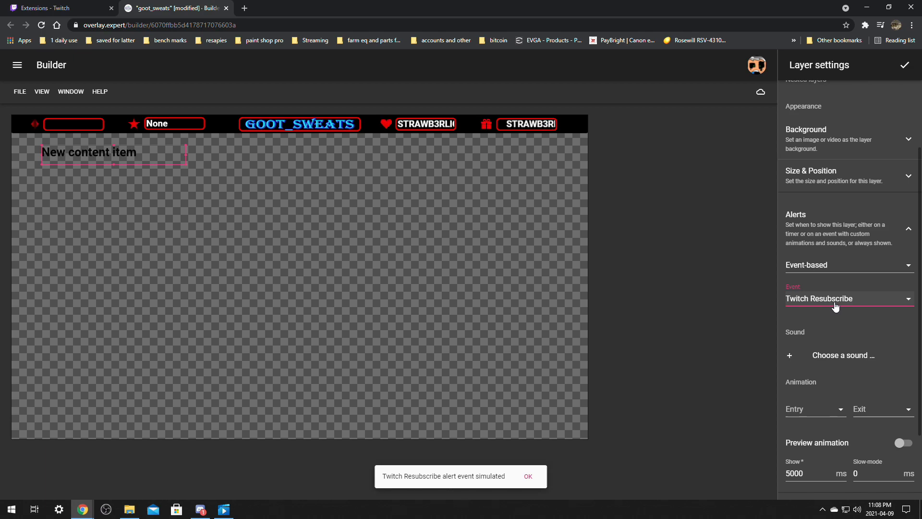
Give the resubscribe layer the public ultrafast-flare sound.
left_click(837, 356)
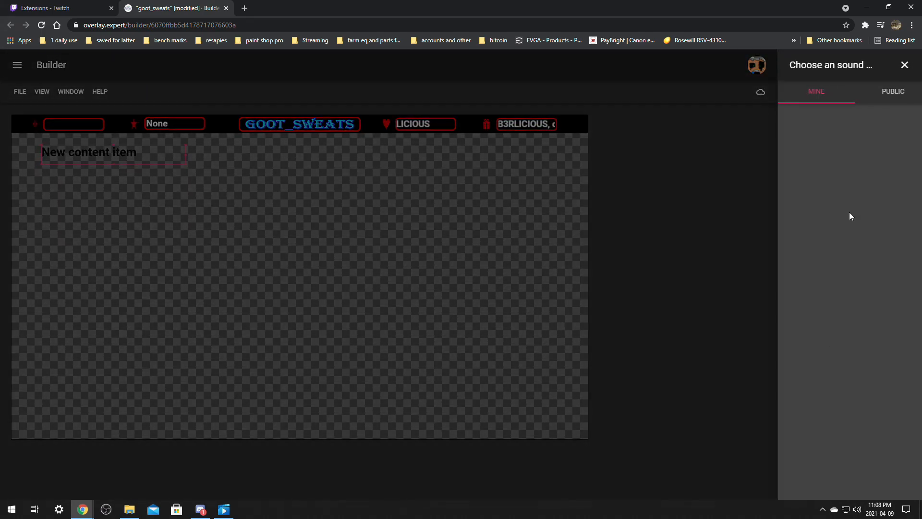
left_click(893, 93)
left_click(838, 188)
Set the resubscribe layer's entry animation to Puff In and its show duration to 6000 ms.
scroll(857, 361, "down", 3)
left_click(817, 315)
left_click(820, 153)
left_click(791, 384)
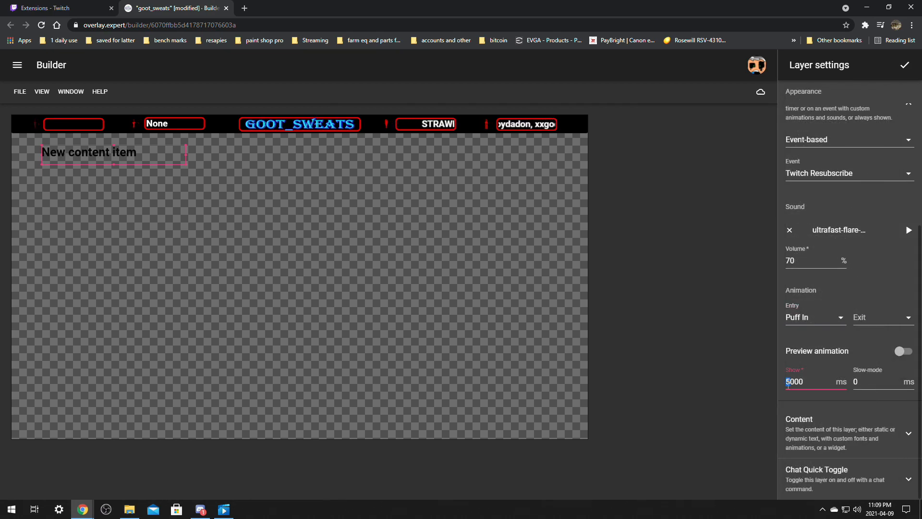
Move the resubscribe layer's text box beneath the centre of the banner and widen it.
left_click_drag(114, 154, 281, 168)
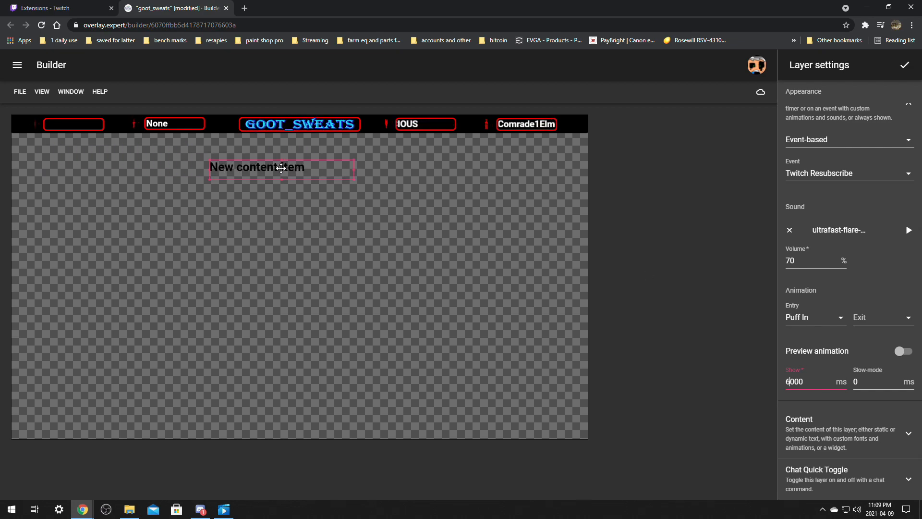
left_click(356, 171)
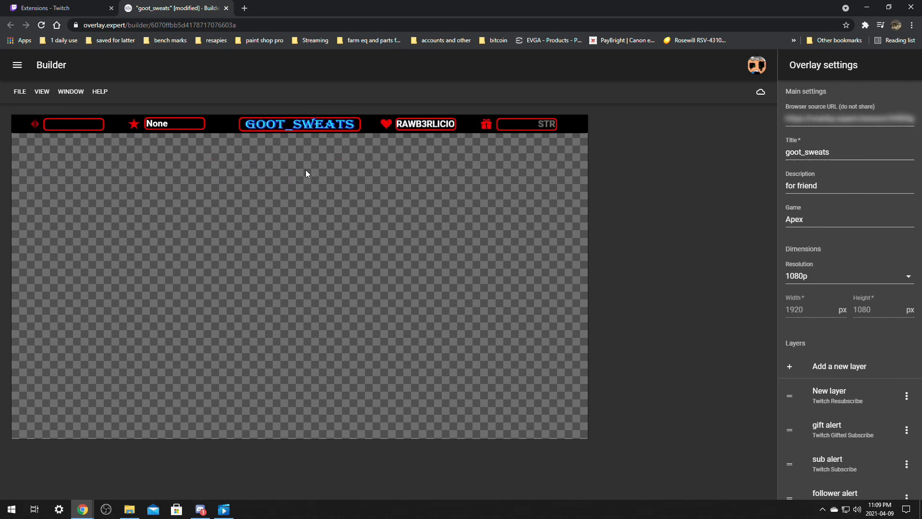
Replace the resubscribe layer's default text with the dynamic Resubscribe Display Name item.
left_click(843, 406)
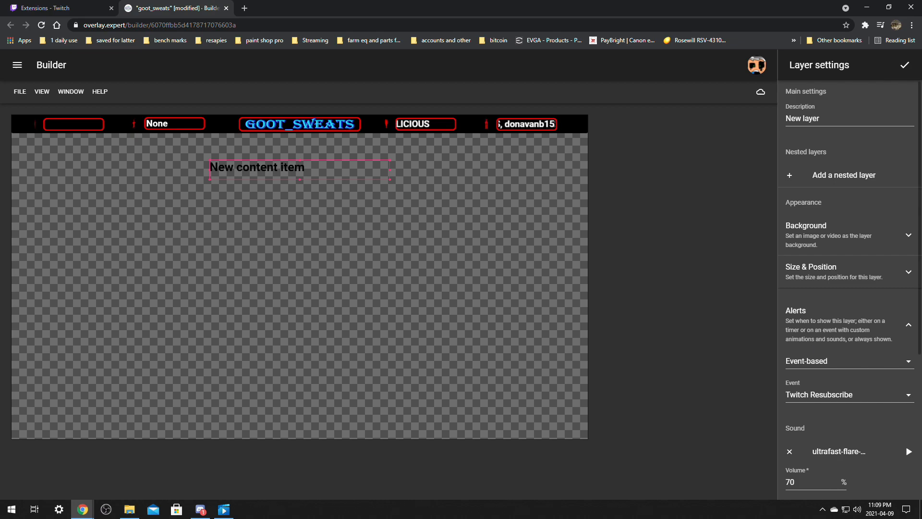
scroll(880, 357, "down", 5)
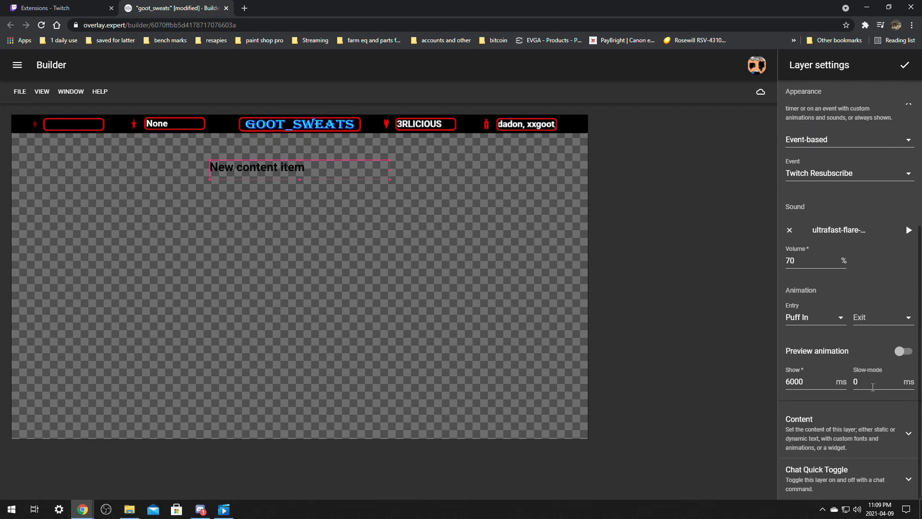
left_click(846, 435)
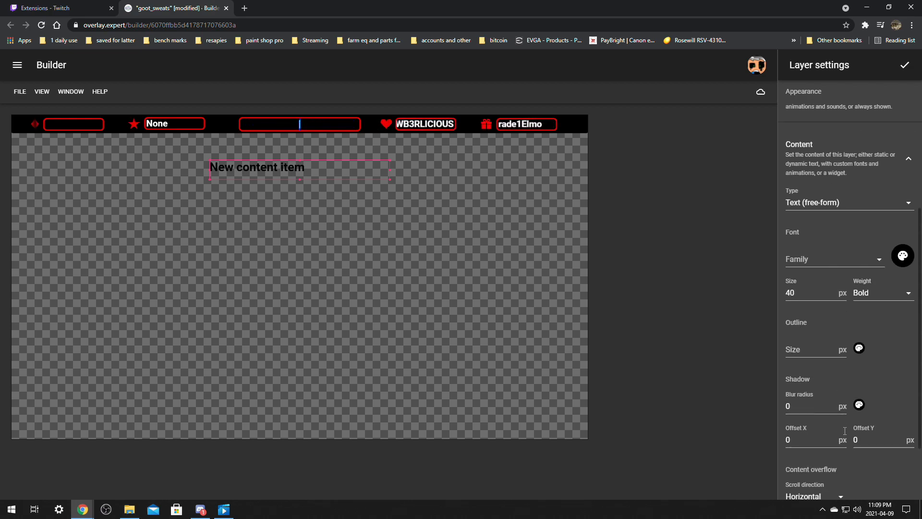
scroll(855, 297, "down", 5)
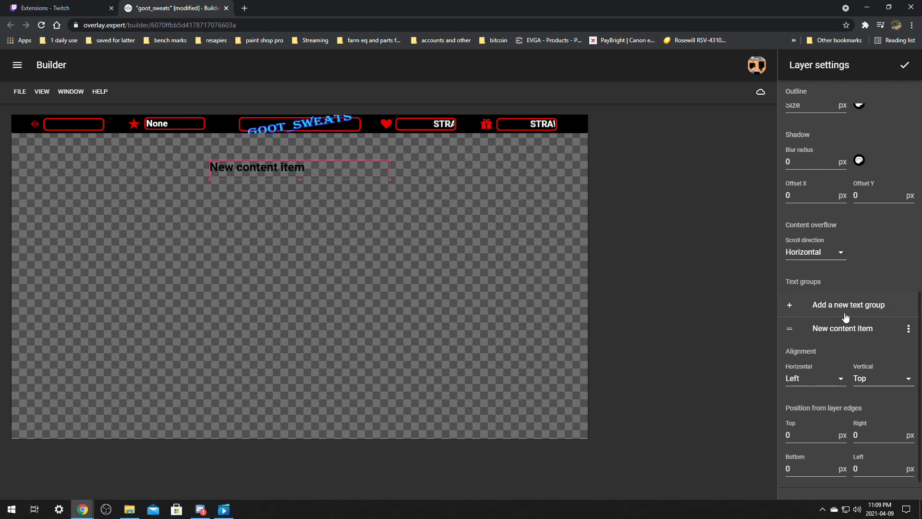
left_click(836, 328)
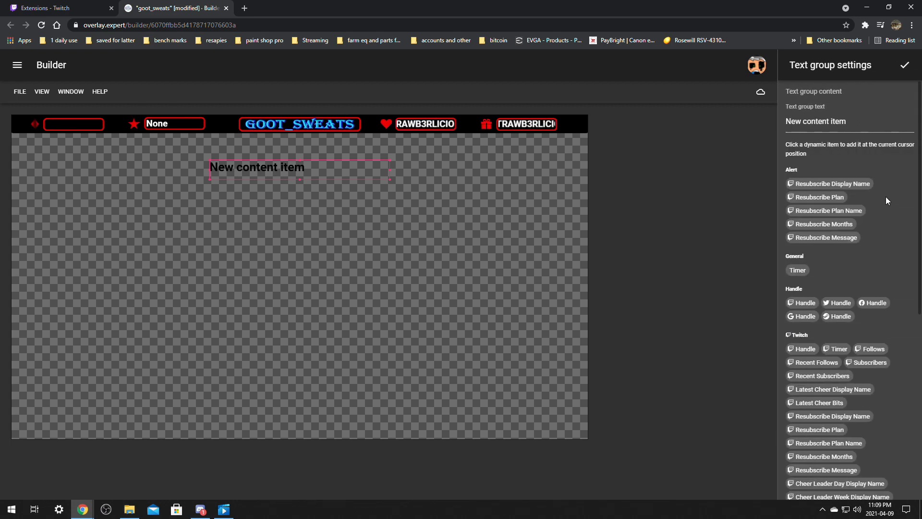
left_click(846, 182)
left_click_drag(848, 121, 781, 118)
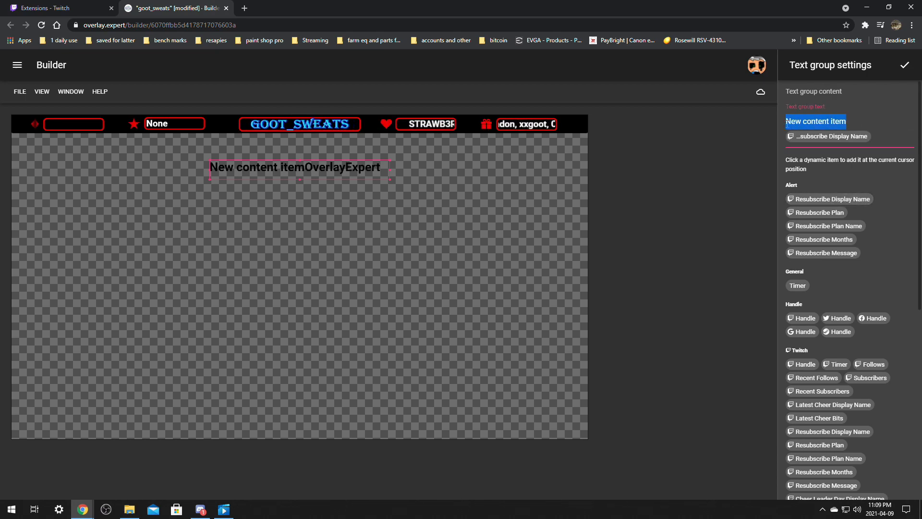
key("BackSpace")
Add the word "Resubscribed" after the dynamic display name and accept the text group.
left_click(884, 125)
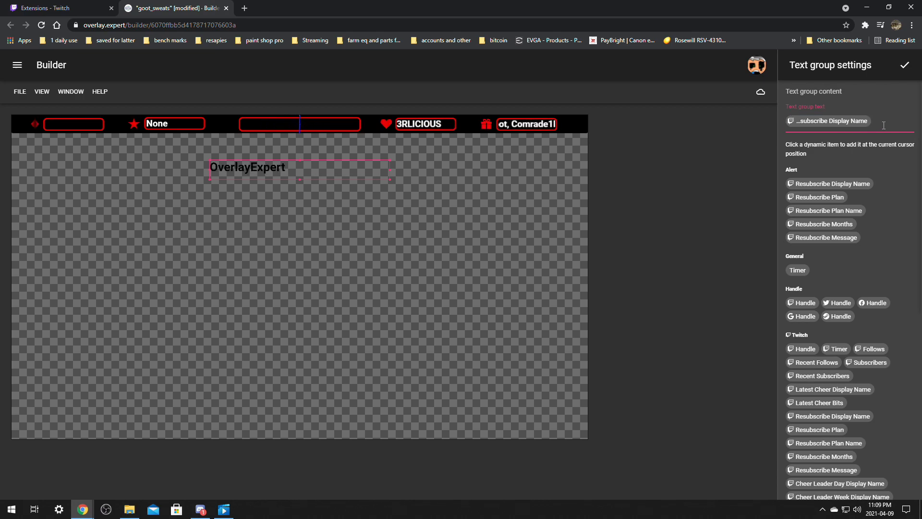
type("Res")
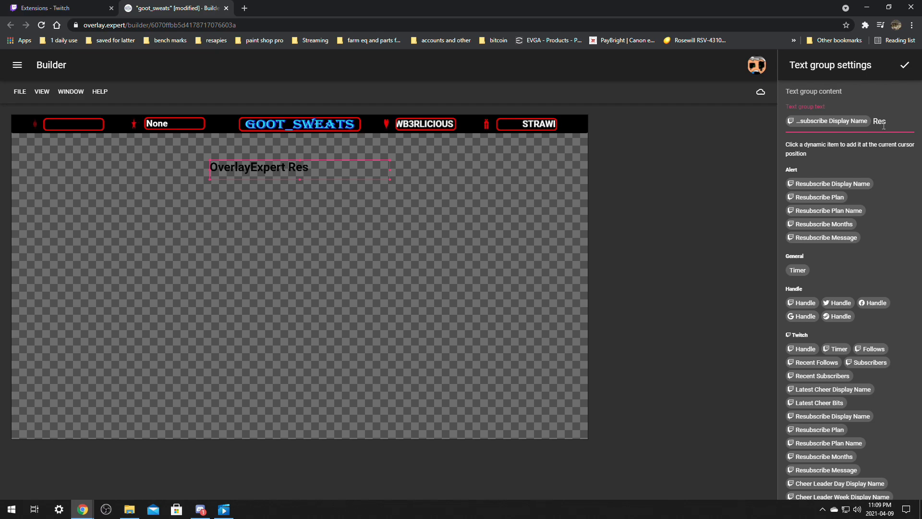
type("ubscribed")
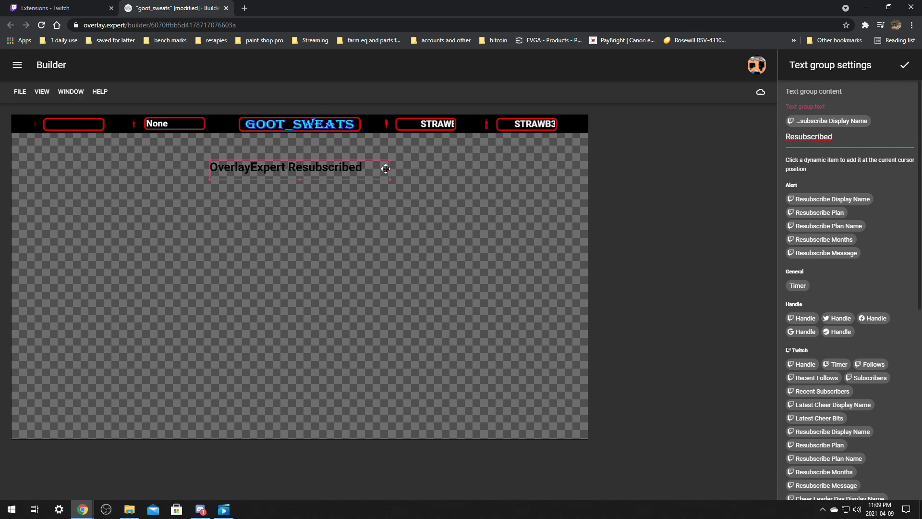
left_click(903, 67)
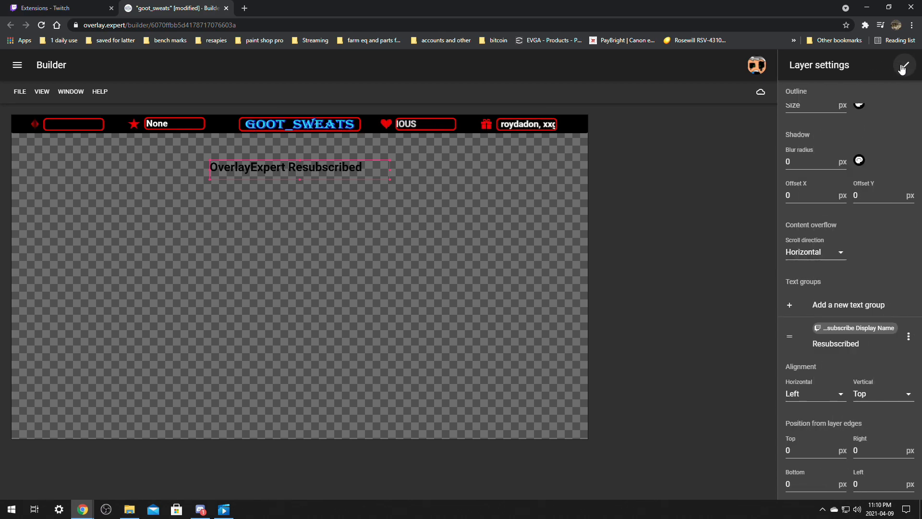
Rename the resubscribe layer as "resub alert".
scroll(876, 267, "down", 1)
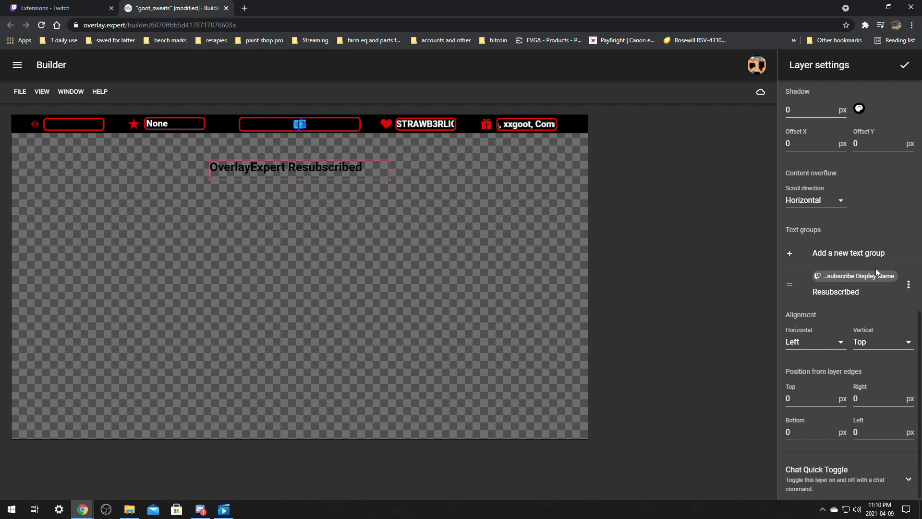
scroll(875, 268, "up", 10)
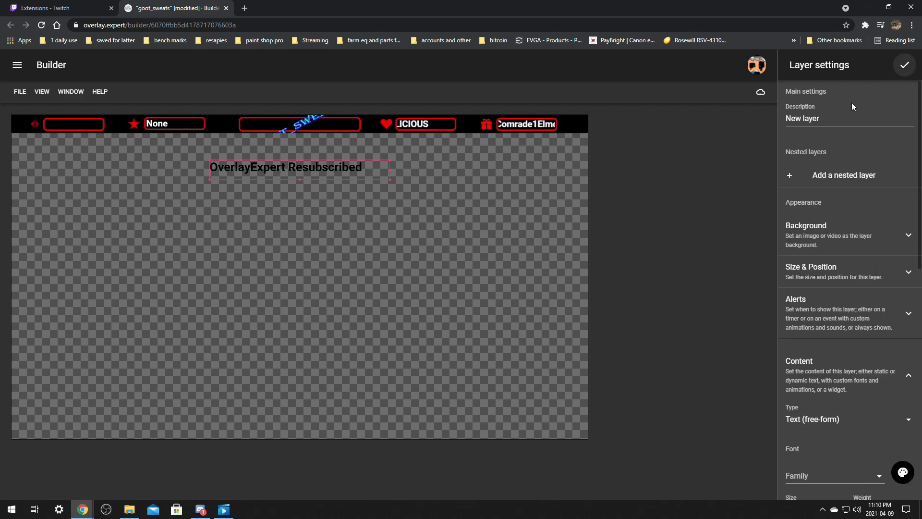
triple_click(788, 119)
type("resub alert")
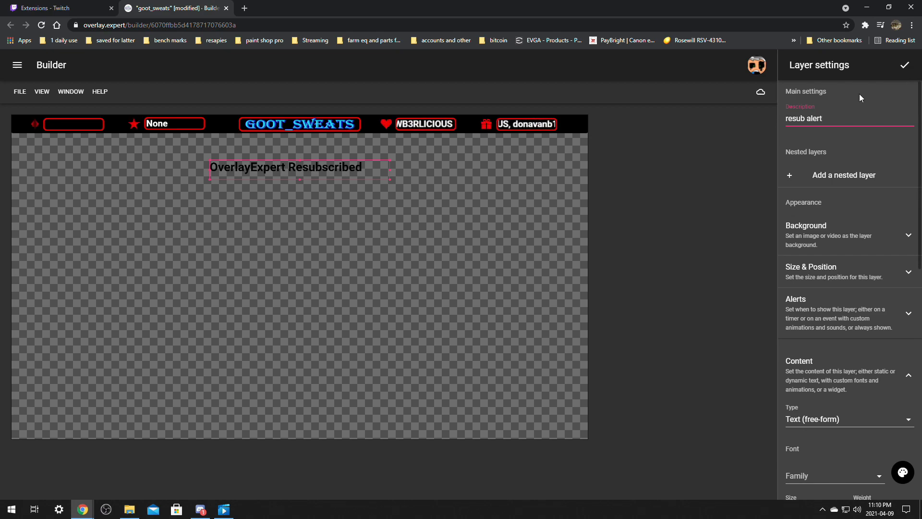
Add the word "Gifted" after the dynamic display name in the gift alert layer's text group and accept the layer settings.
left_click(905, 65)
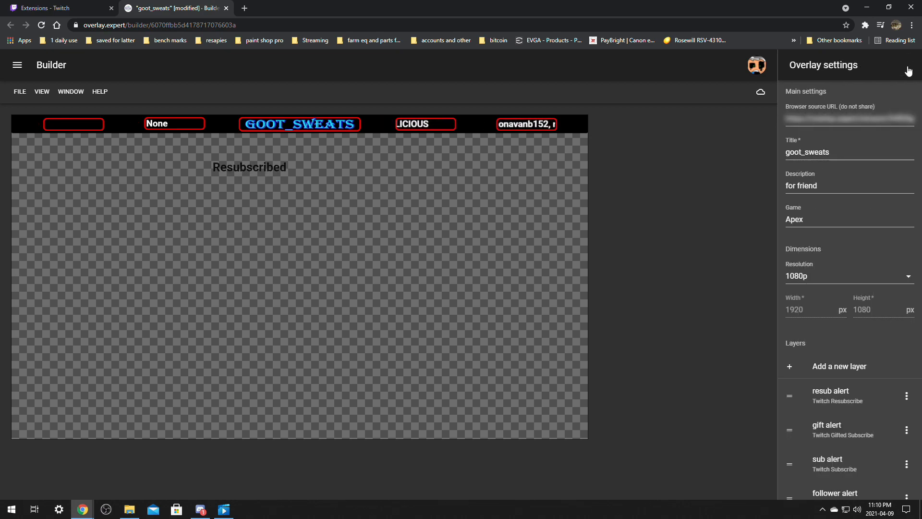
left_click(832, 439)
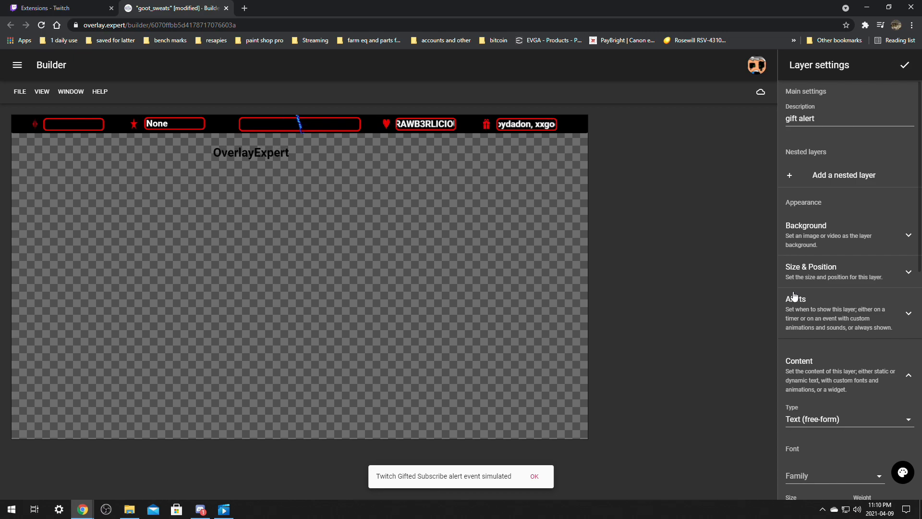
scroll(829, 355, "down", 8)
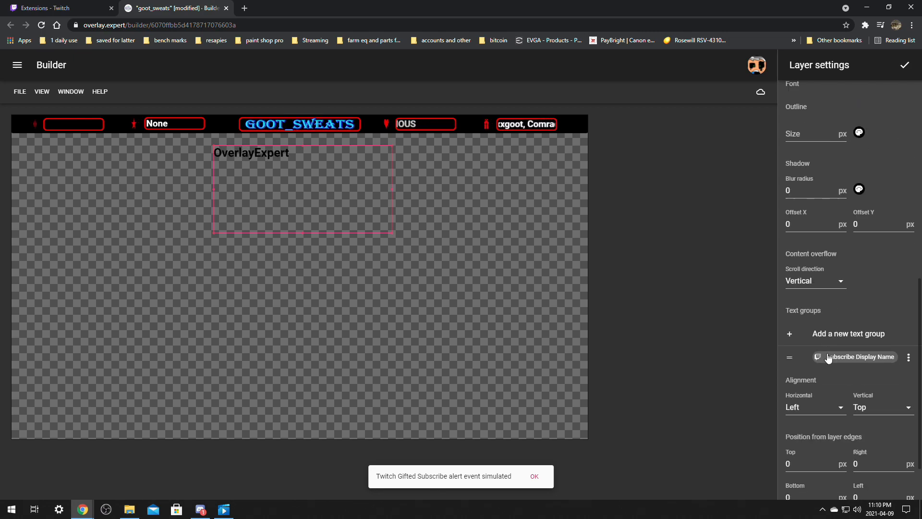
left_click(865, 368)
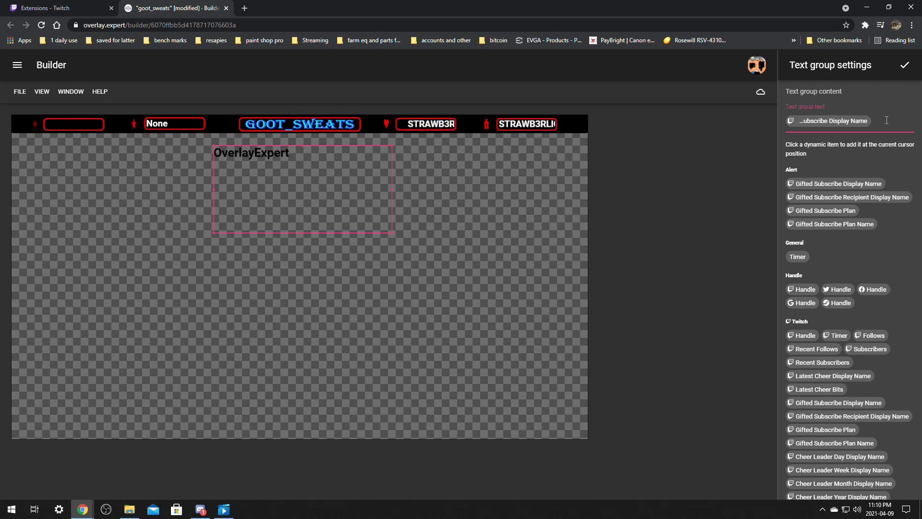
type("gifted")
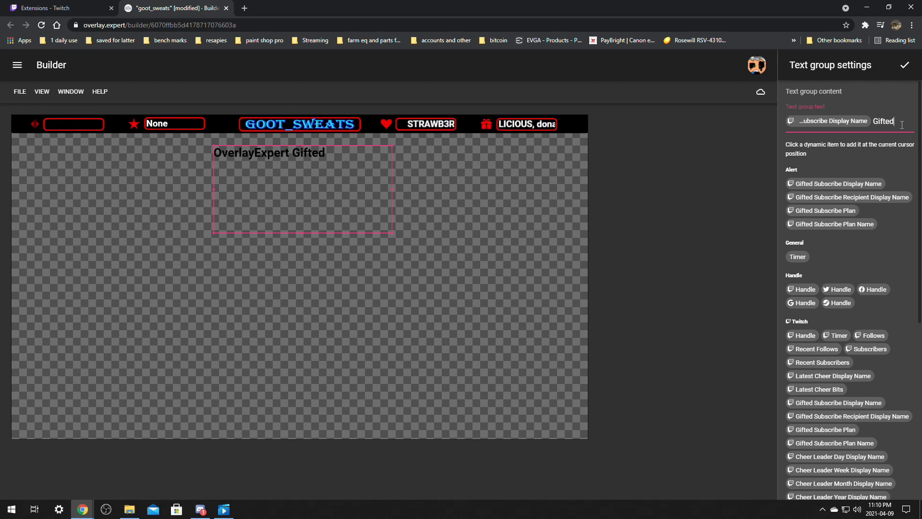
left_click(905, 66)
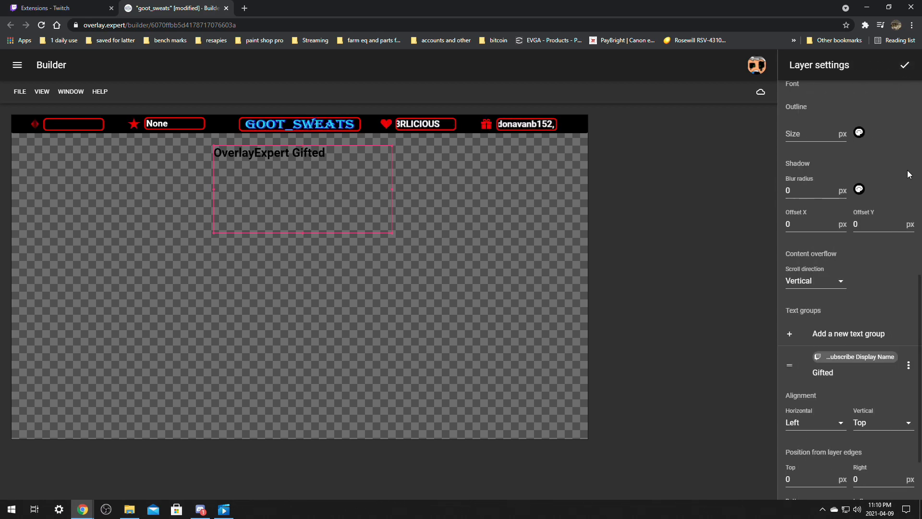
left_click(906, 66)
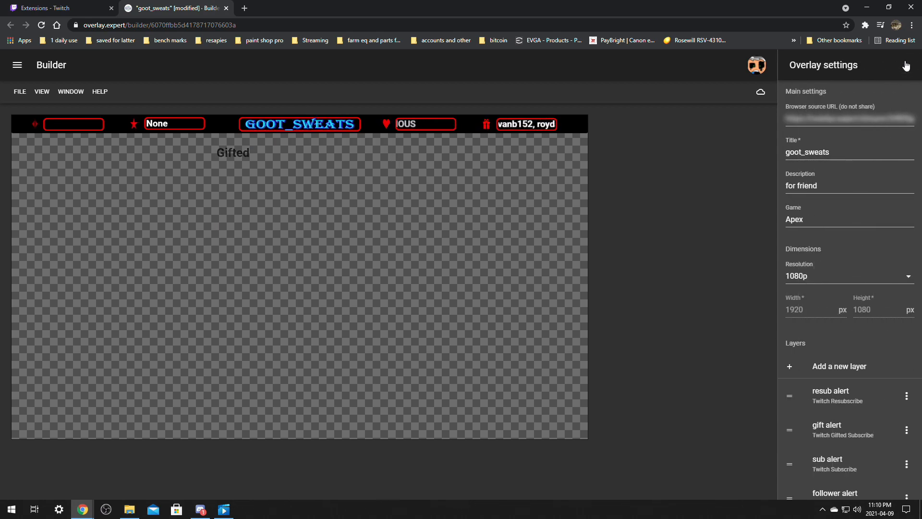
Add a new layer with an event-based Twitch Cheer alert and move its text box beneath the centre of the banner.
left_click(832, 369)
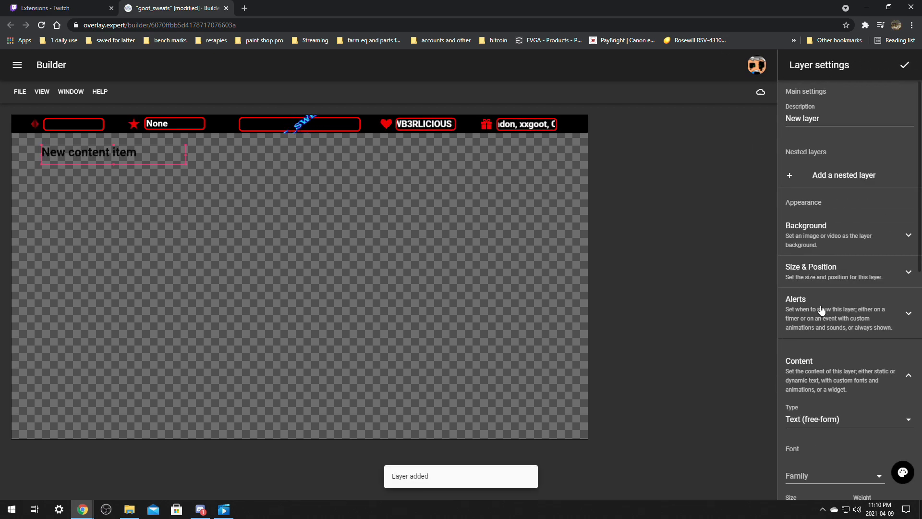
left_click(822, 310)
left_click(818, 366)
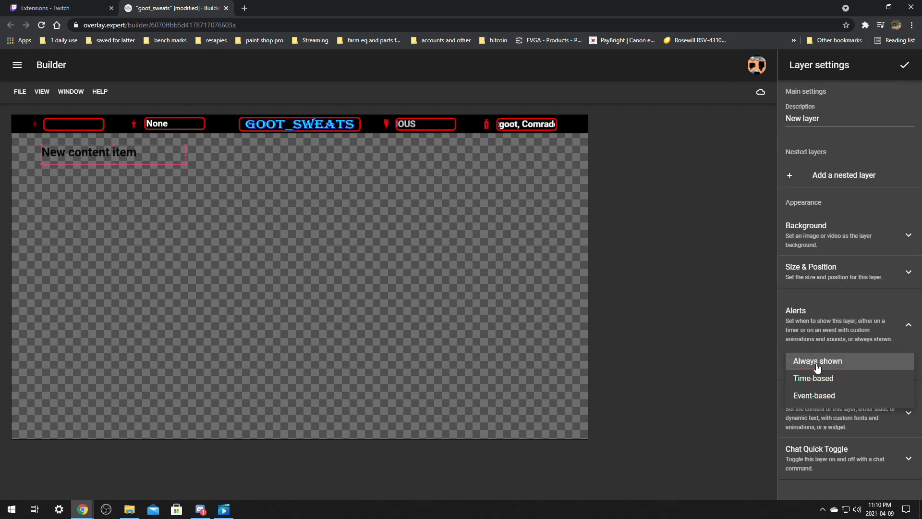
left_click(815, 397)
scroll(879, 362, "down", 2)
left_click(806, 299)
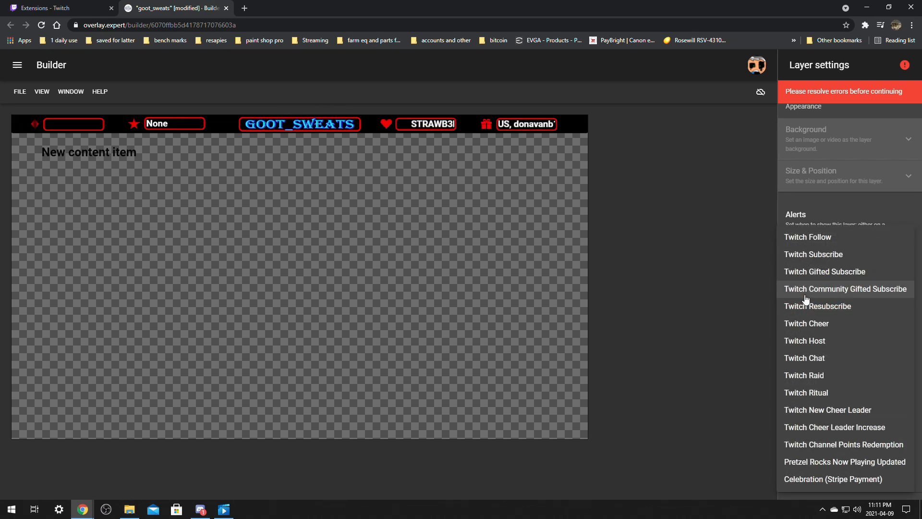
left_click(824, 324)
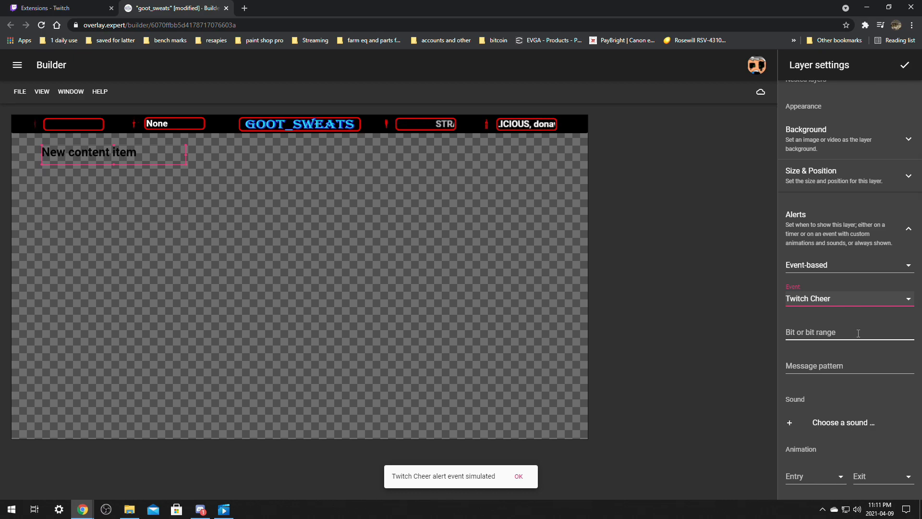
left_click_drag(123, 153, 277, 164)
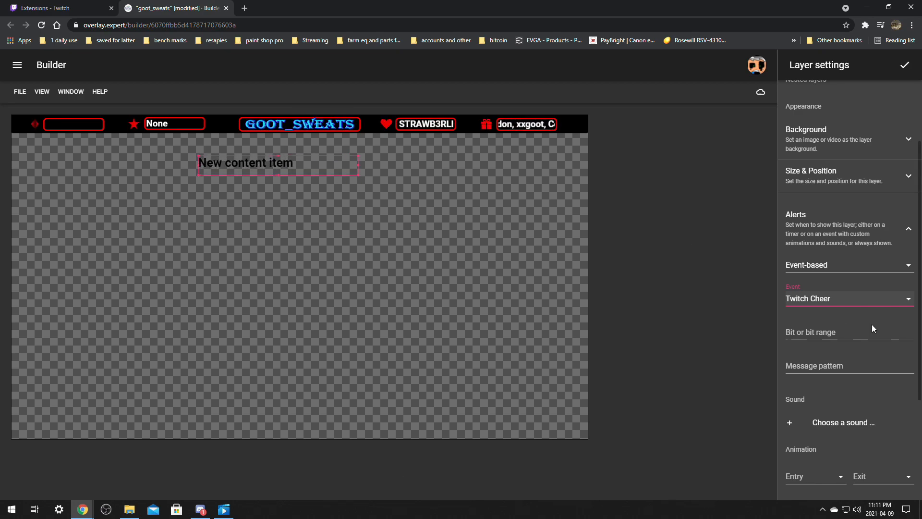
Set the cheer alert's bit range to 1-100000 and its message pattern to "ahy".
left_click(830, 332)
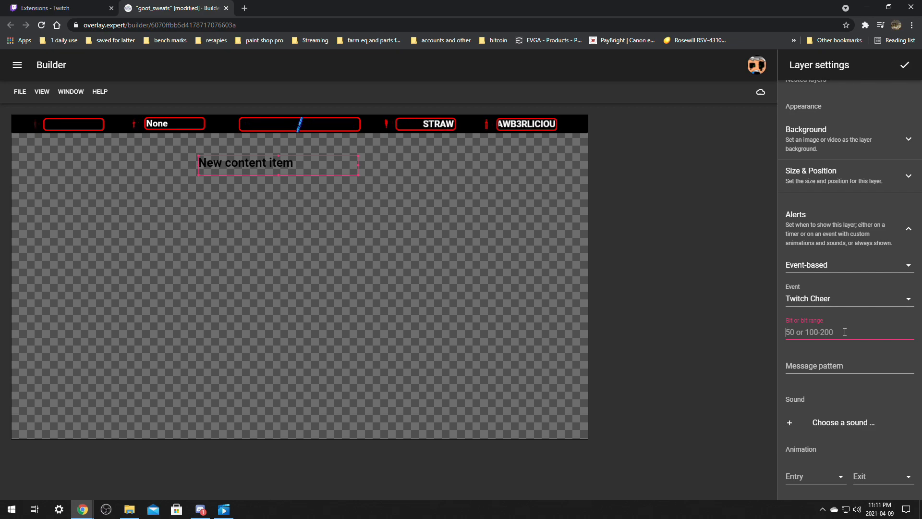
type("1")
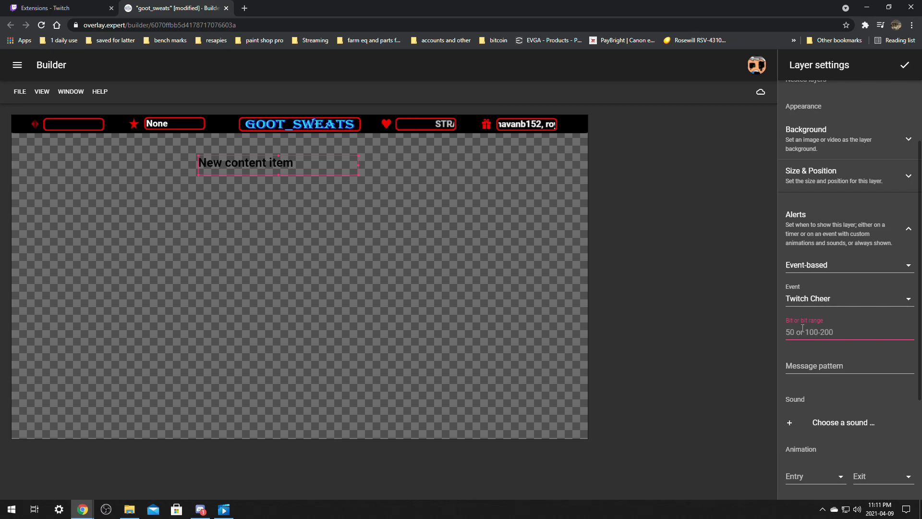
type("1")
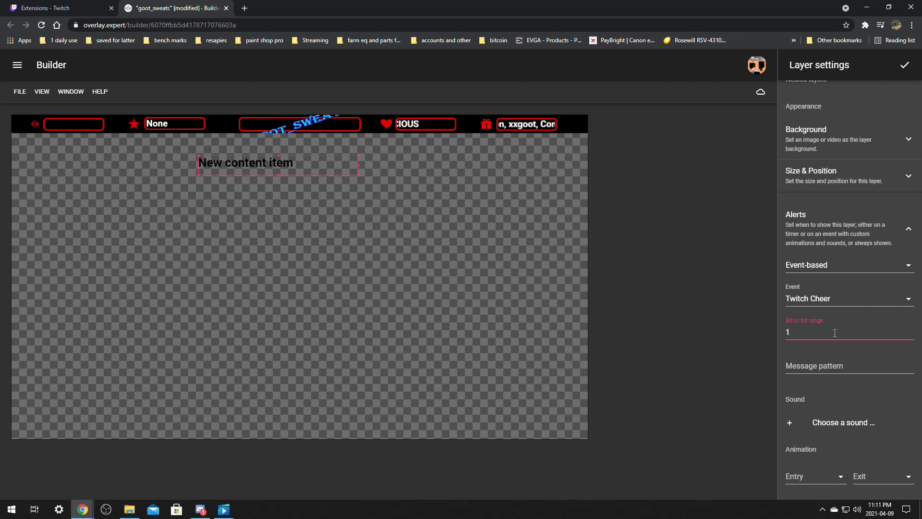
type("-")
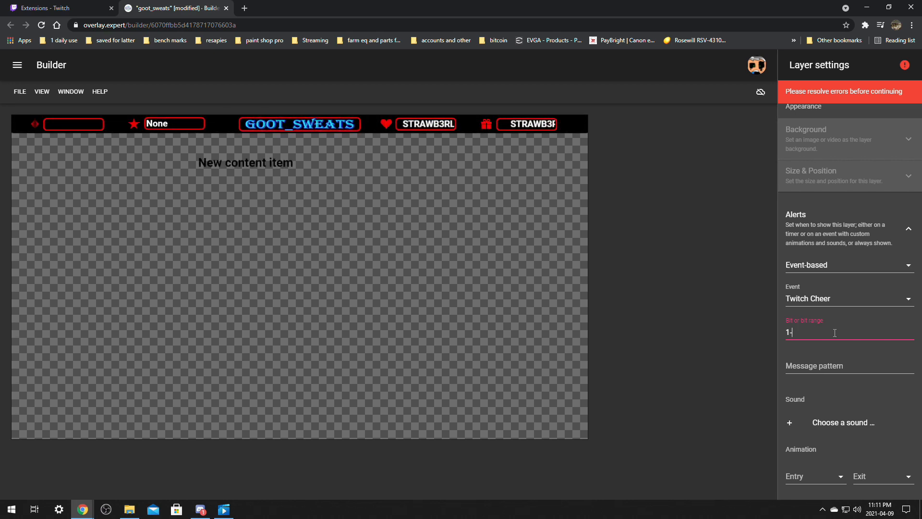
type("100000")
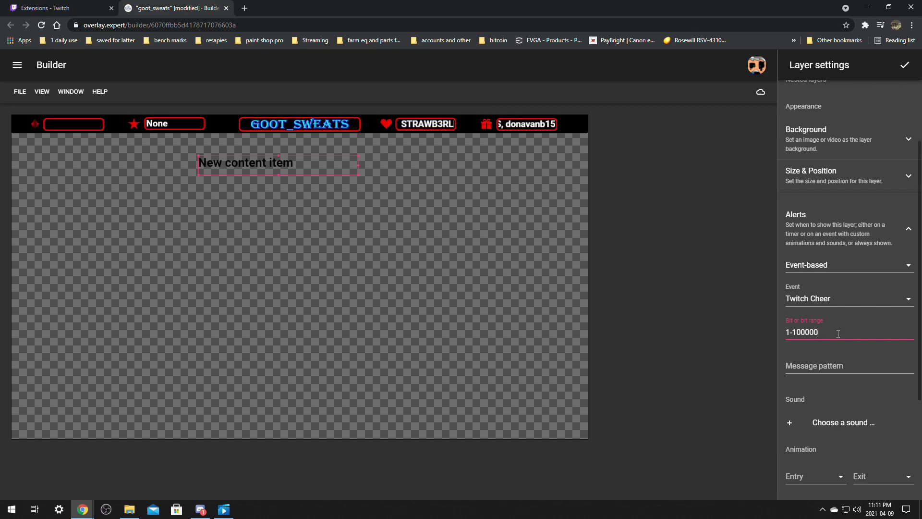
left_click(820, 365)
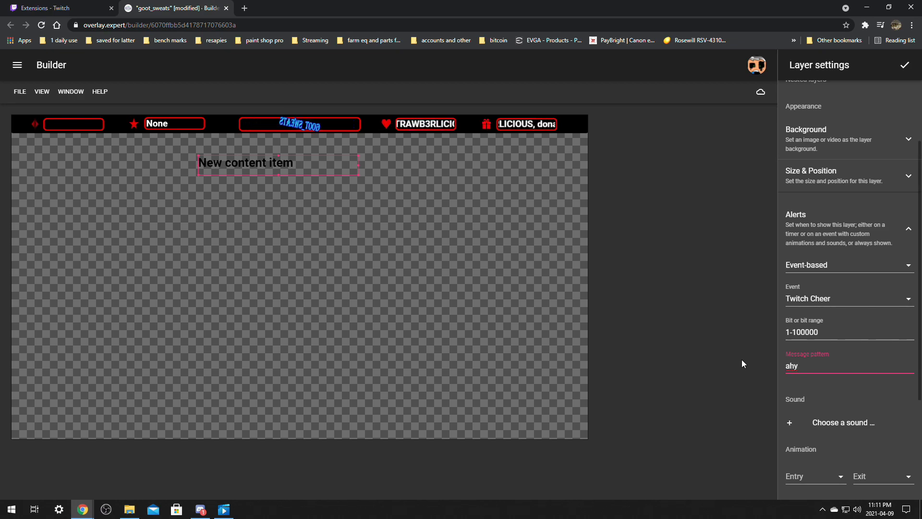
Assign the public ultrafast-flare sound to the cheer alert.
scroll(830, 380, "down", 2)
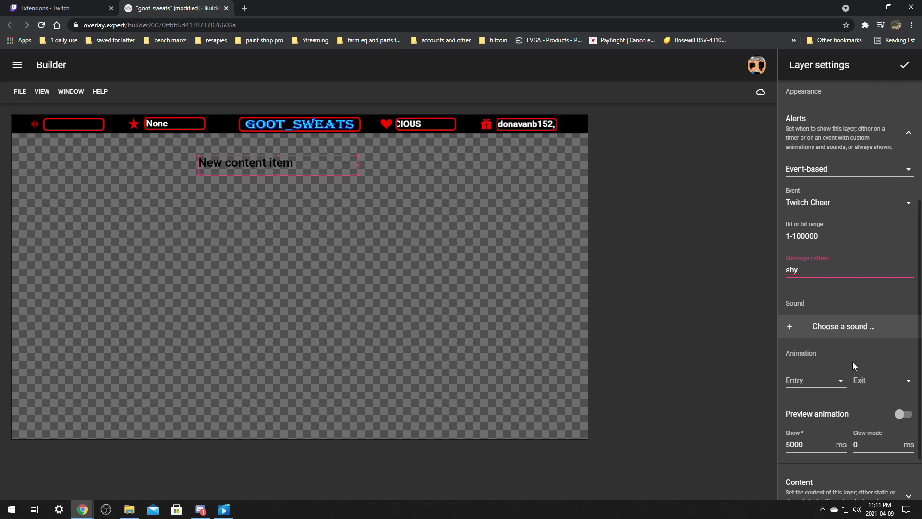
left_click(822, 328)
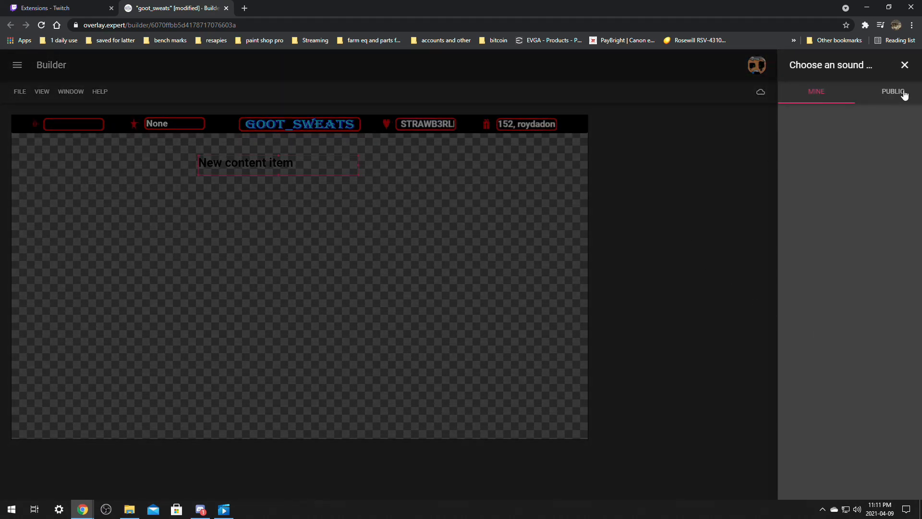
left_click(894, 92)
left_click(813, 187)
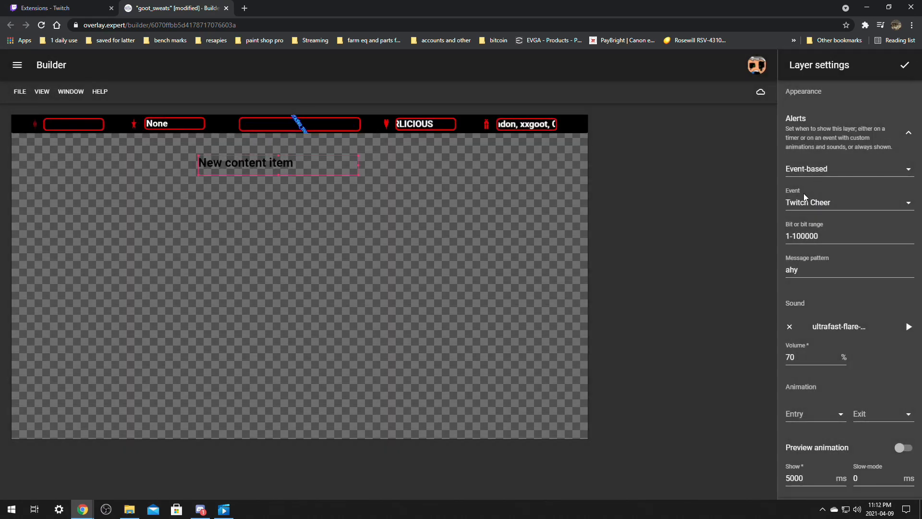
Set the cheer alert's entry animation to Puff In and its show duration to 6000 ms.
left_click(801, 414)
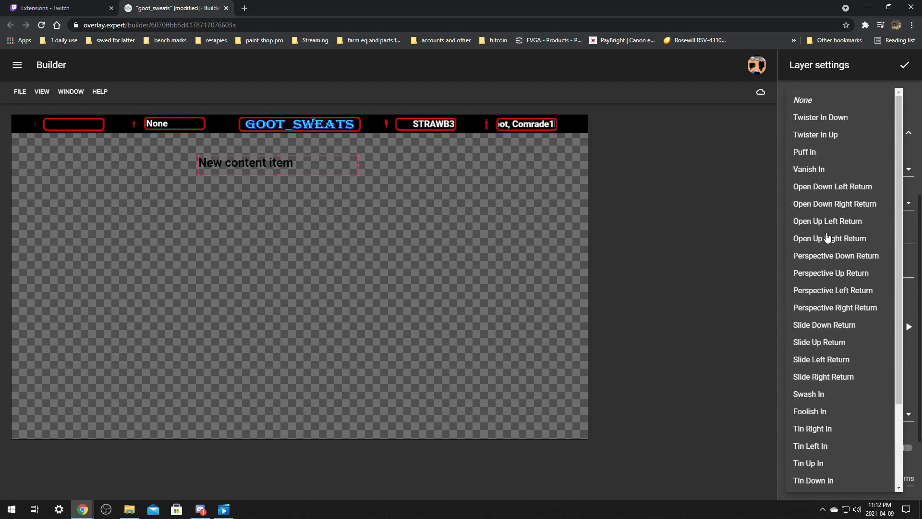
left_click(812, 152)
left_click(787, 478)
type("6000")
left_click(686, 395)
Replace the cheer layer's default text with the dynamic Cheer Display Name item.
scroll(839, 362, "down", 2)
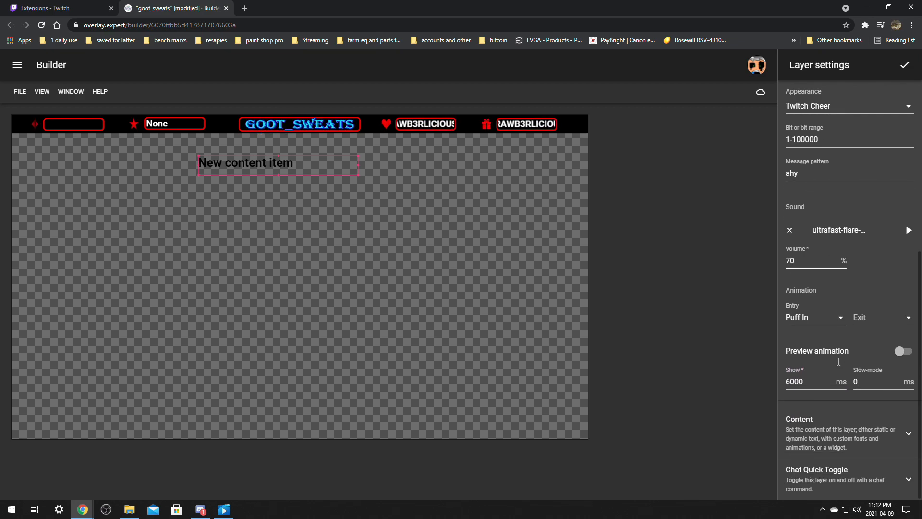
left_click(831, 441)
scroll(846, 358, "down", 7)
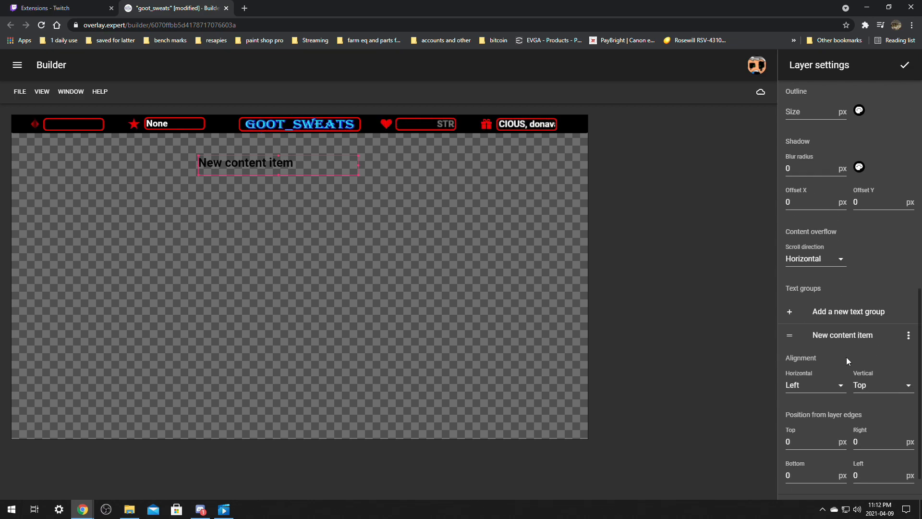
left_click(845, 293)
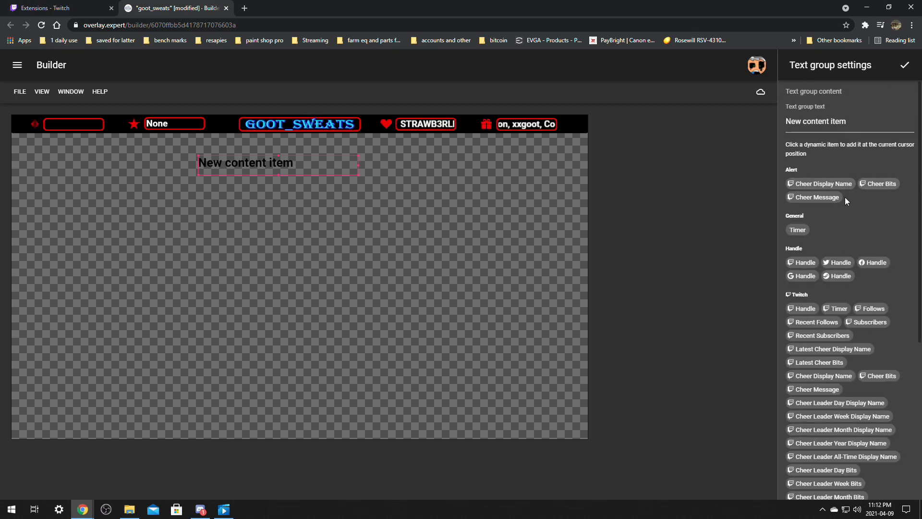
left_click(829, 185)
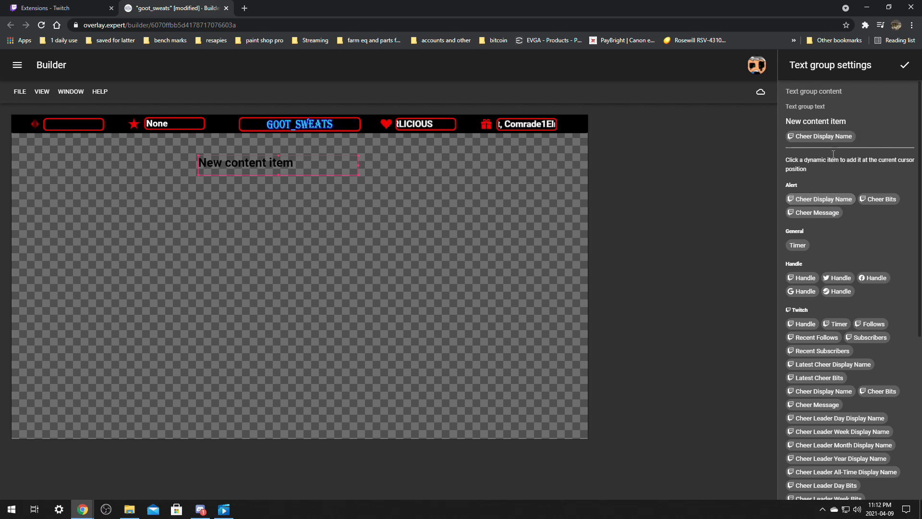
left_click_drag(848, 121, 761, 123)
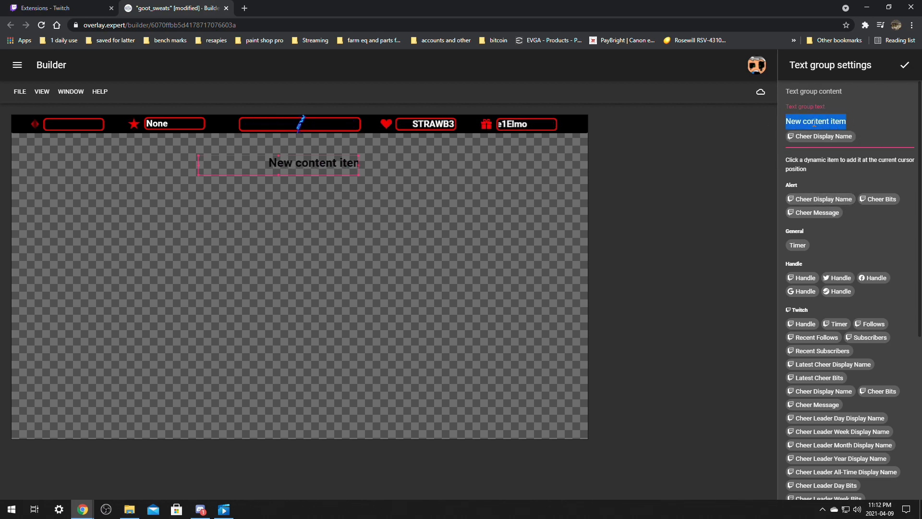
key("BackSpace")
left_click(893, 186)
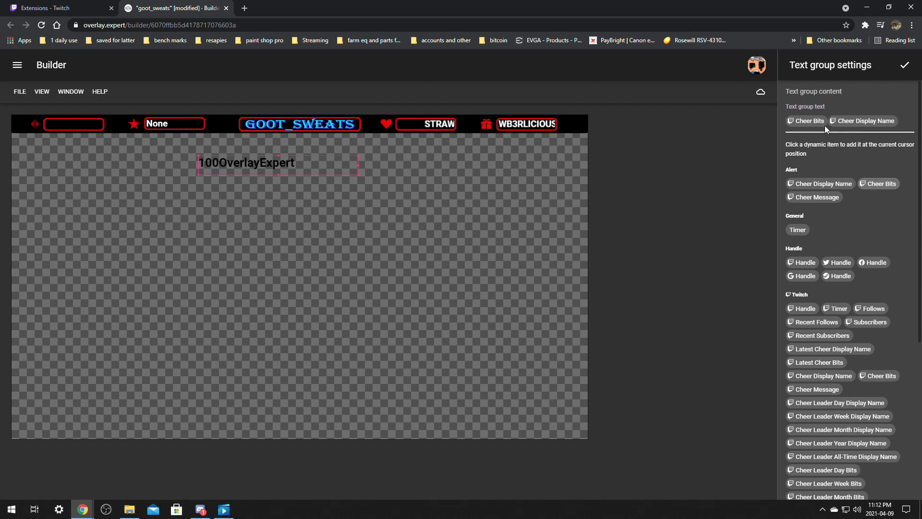
left_click(907, 122)
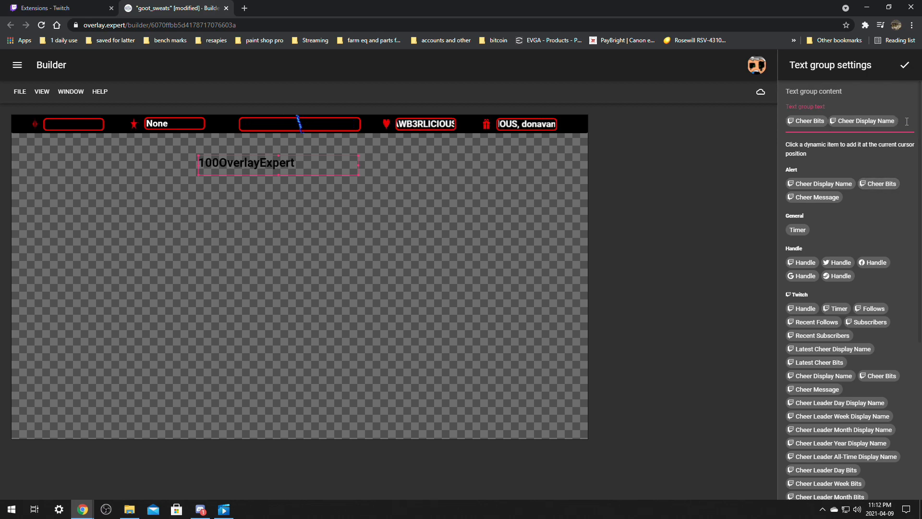
key("BackSpace")
left_click(825, 185)
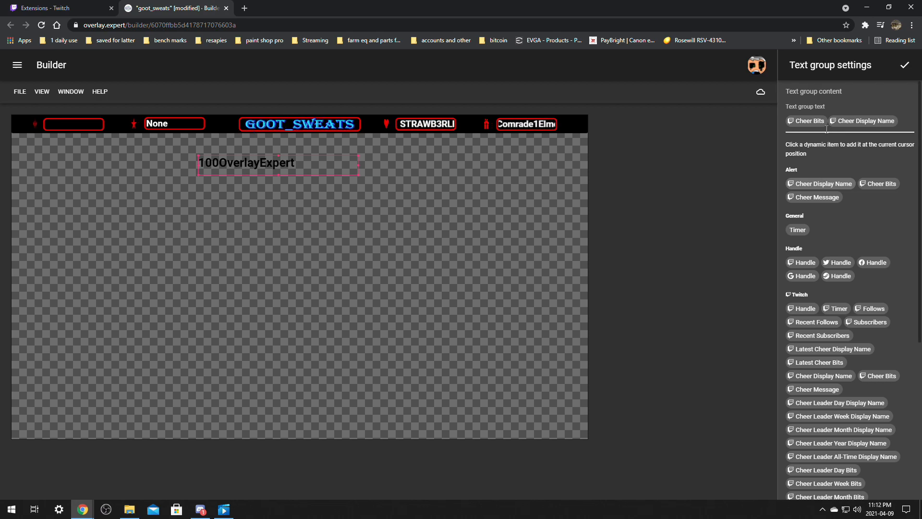
key("BackSpace")
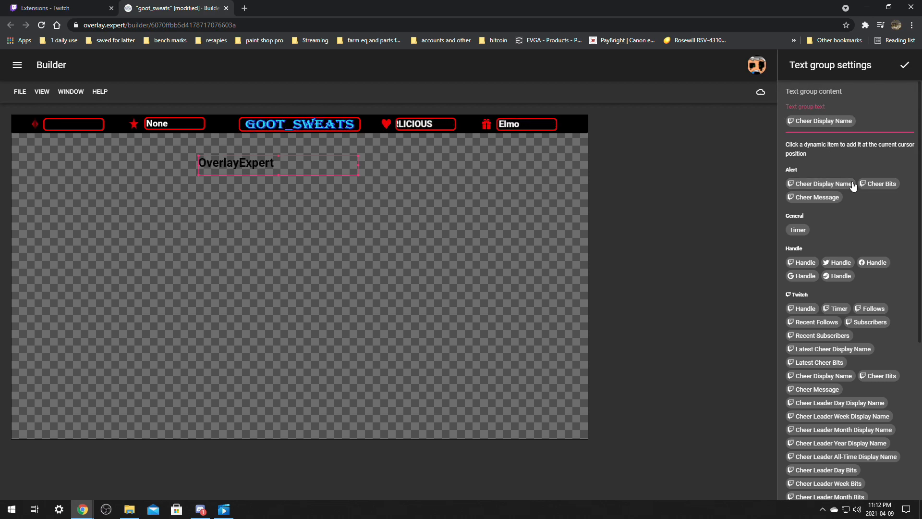
Add the dynamic Cheer Bits item to the cheer text and insert "cheered" between the display name and the bits.
left_click(869, 122)
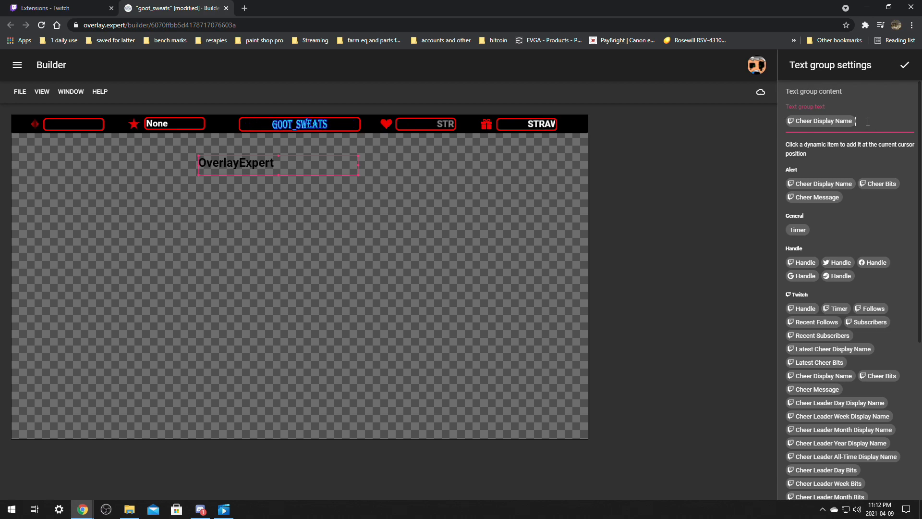
left_click(880, 187)
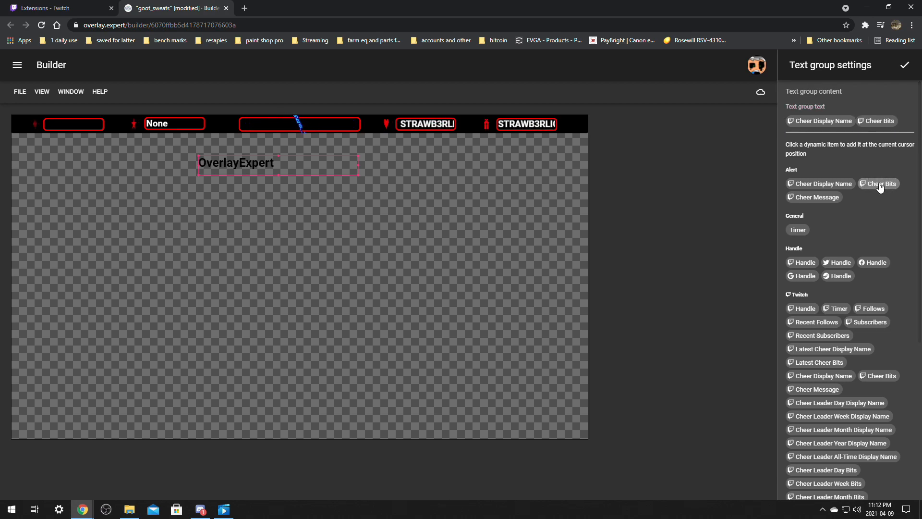
left_click(858, 126)
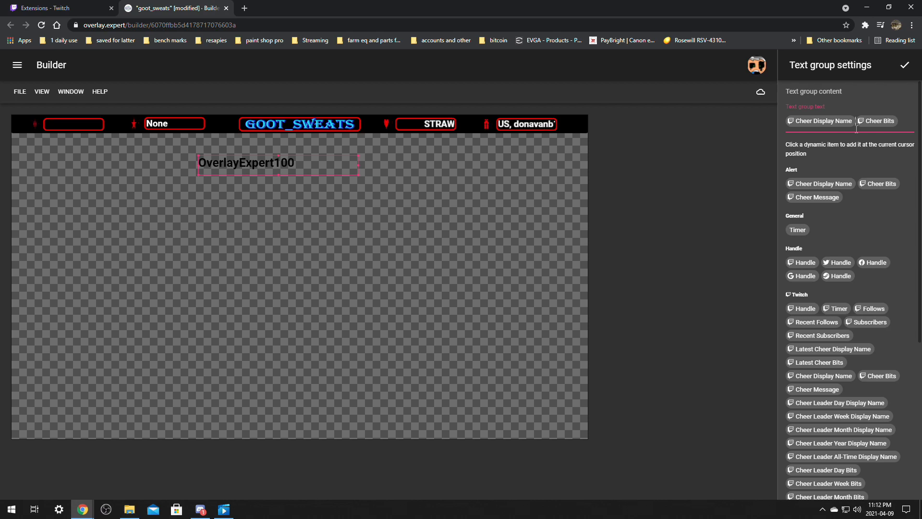
type("c ")
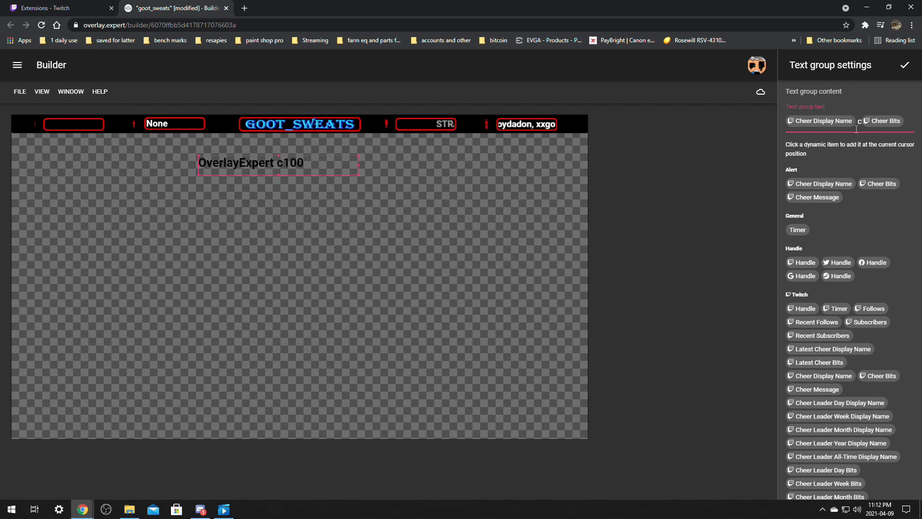
type("heer")
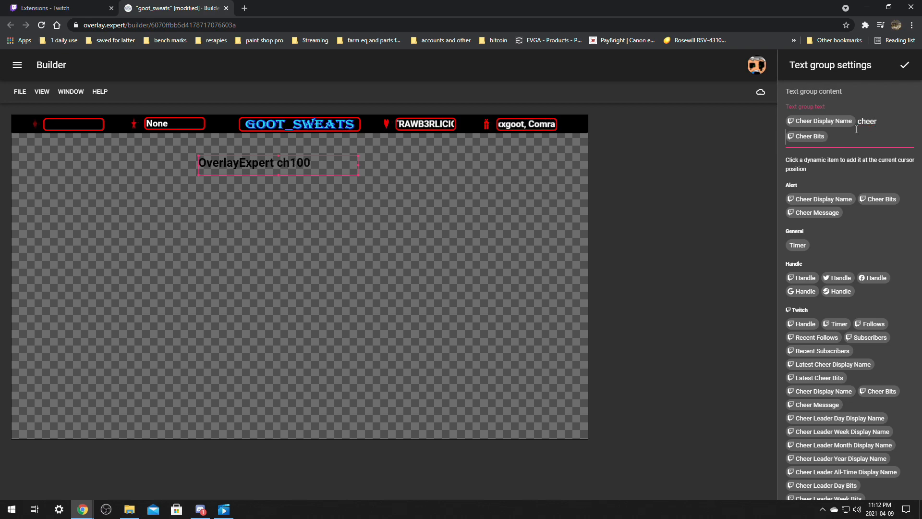
type("ed")
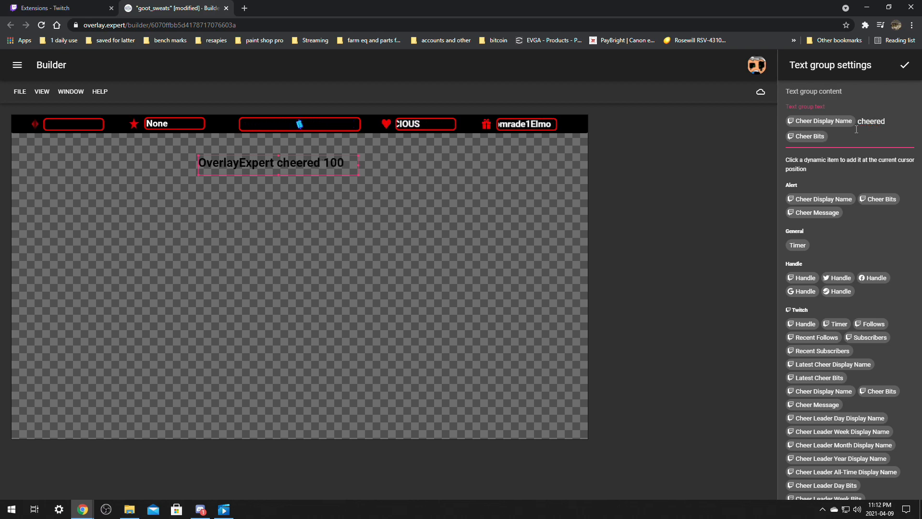
Widen the cheer alert's text box on the canvas and add "bitzy" after the Cheer Bits item.
left_click_drag(358, 166, 390, 167)
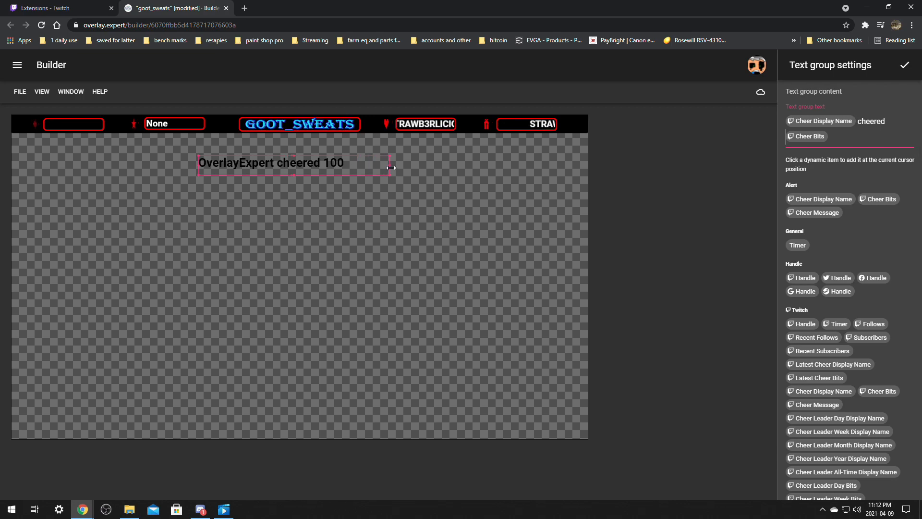
left_click(844, 136)
type("bits")
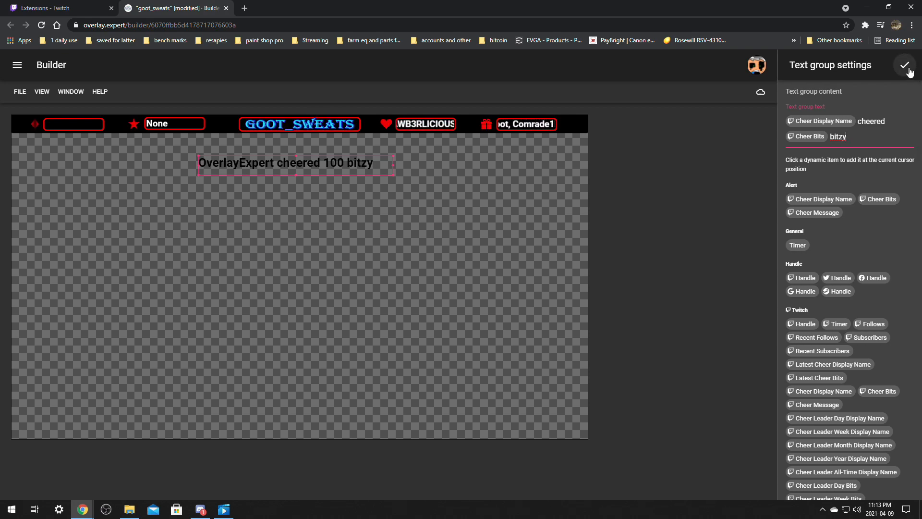
left_click(908, 69)
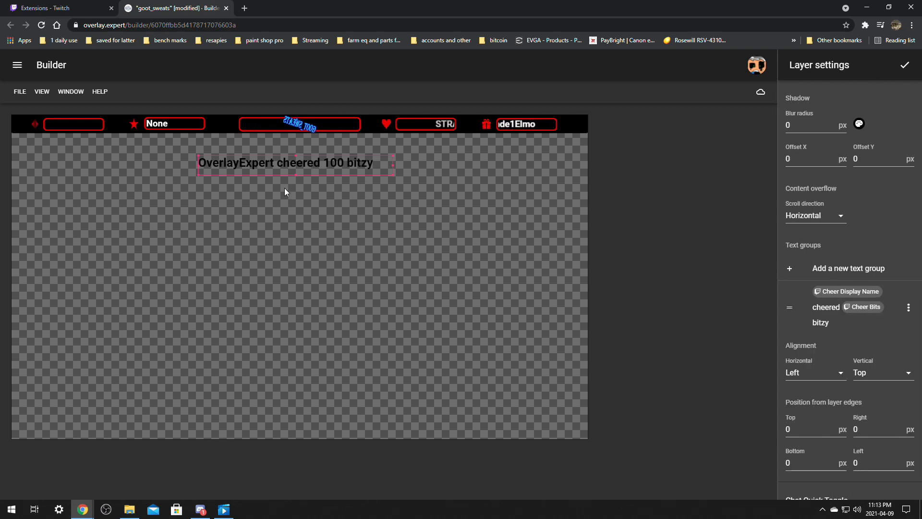
Name the cheer layer "cheered bitz alert" in its description and return to the overlay settings.
scroll(881, 143, "up", 15)
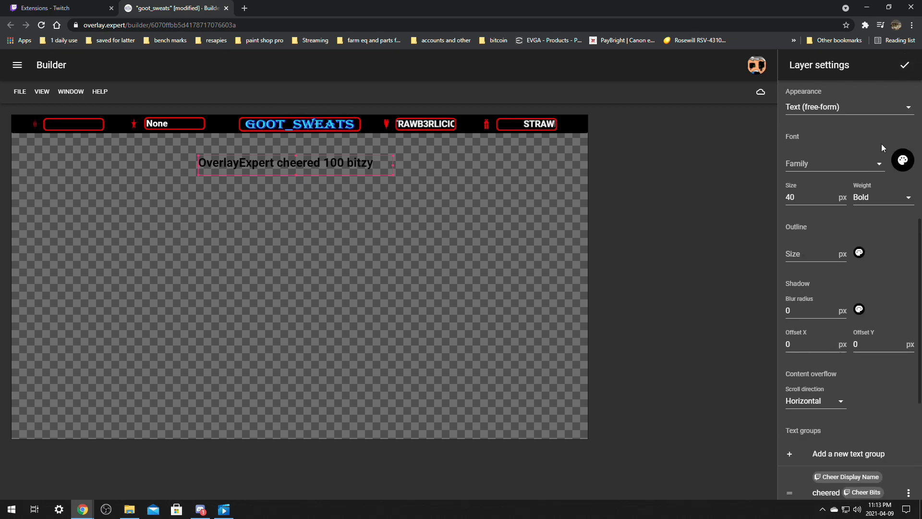
left_click_drag(834, 117, 773, 117)
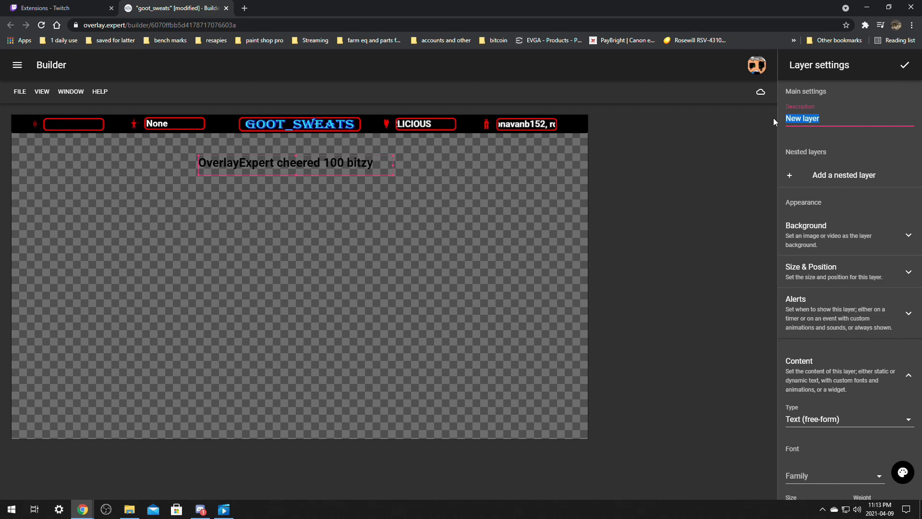
type("cheer")
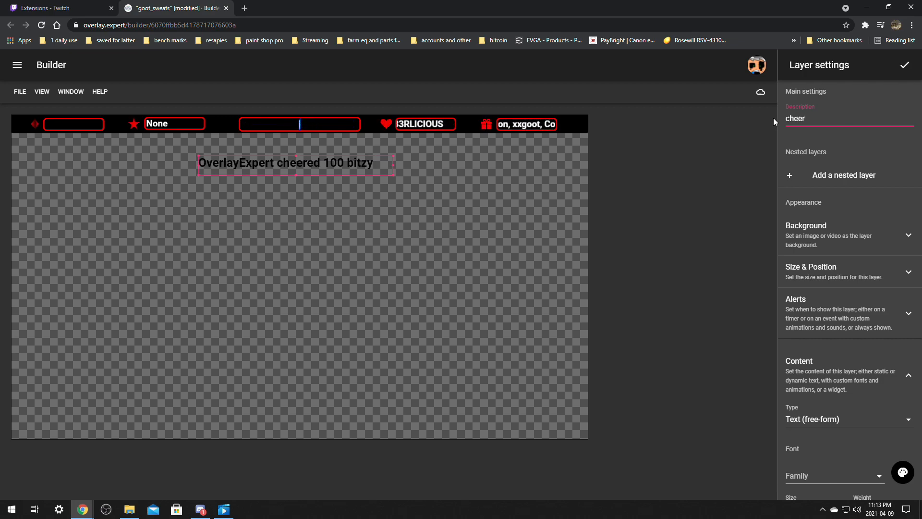
type("ede")
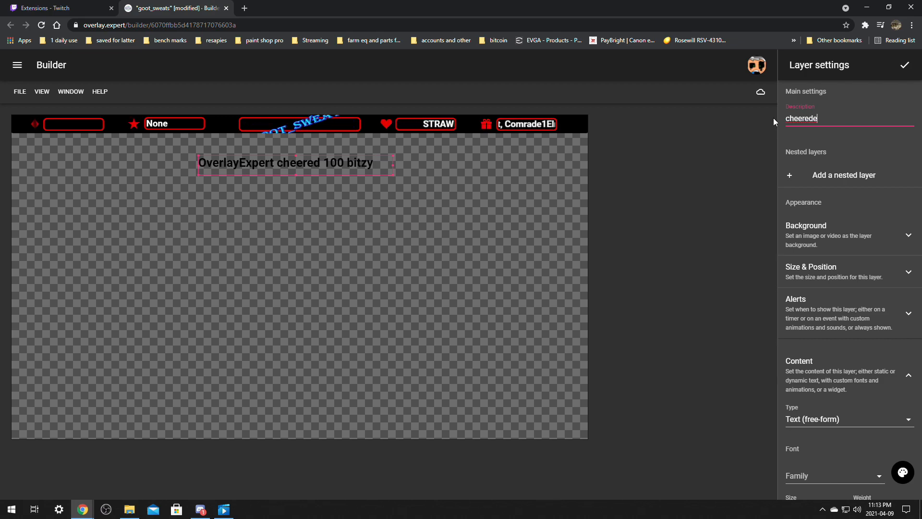
key("BackSpace")
key("BackSpace")
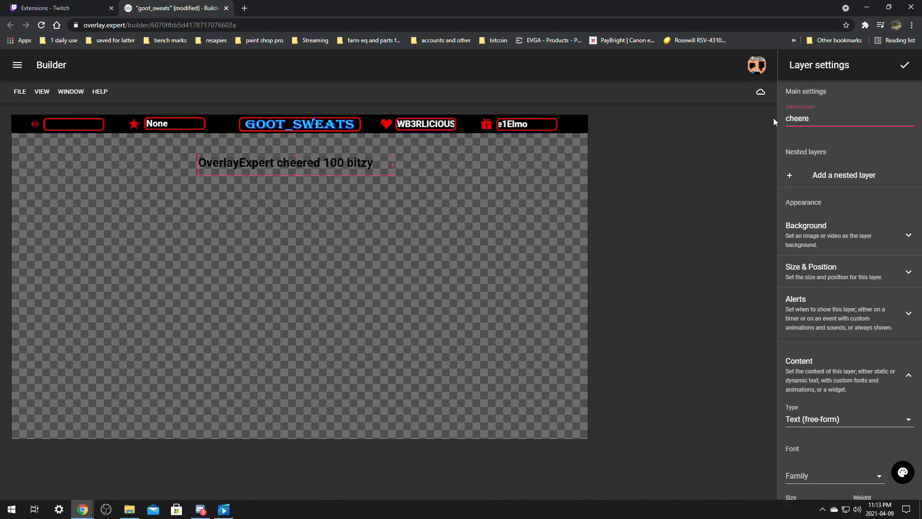
type("d ")
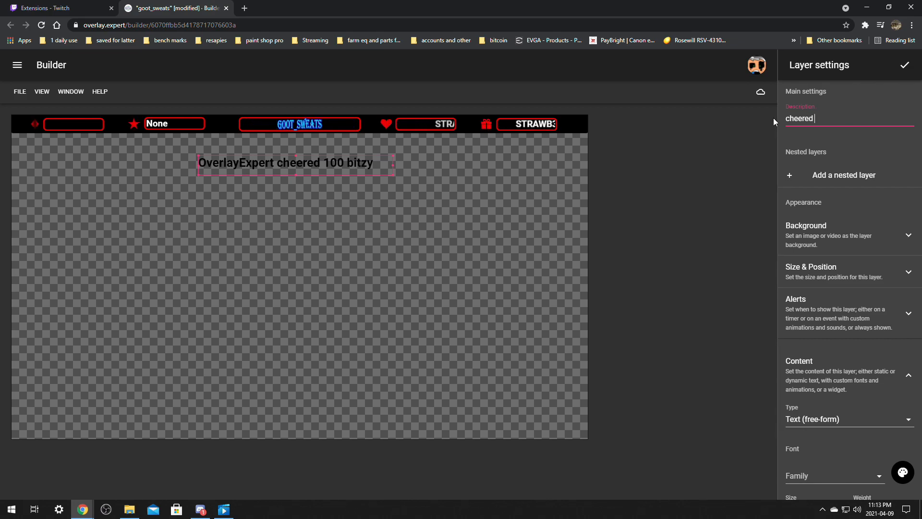
type("bitz ")
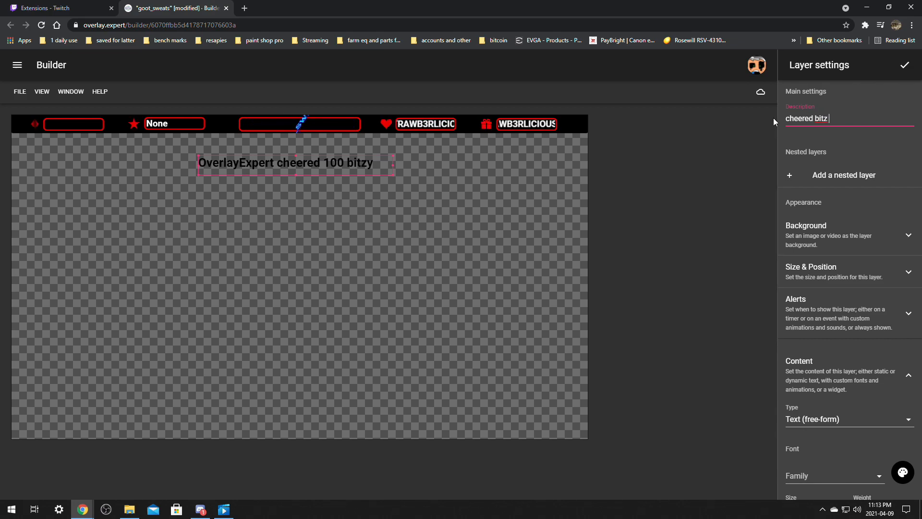
type("alerts")
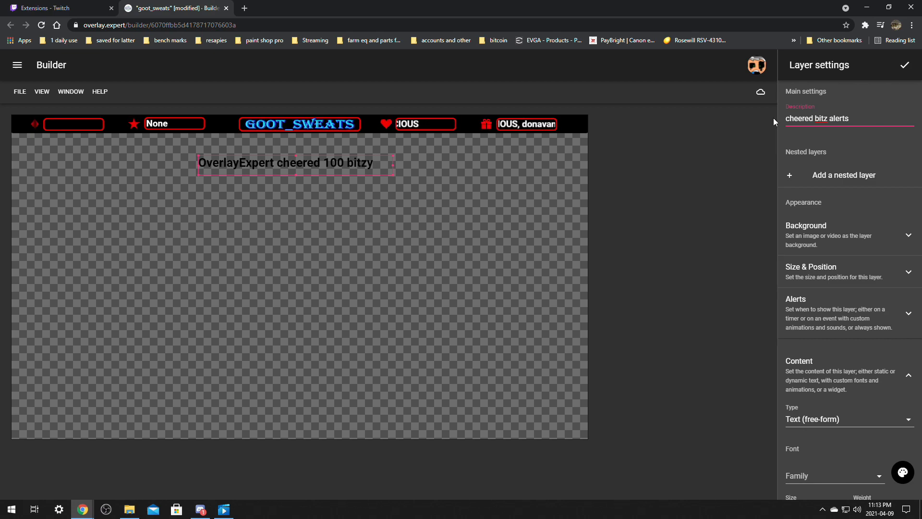
left_click(905, 65)
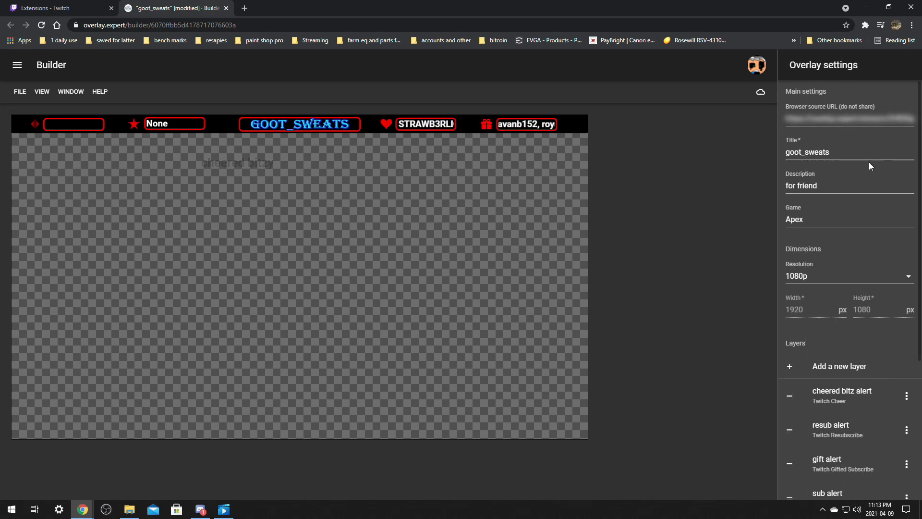
Add a new event-based layer triggered by Twitch Host, and move and widen its text box below the banner's centre title.
left_click(831, 368)
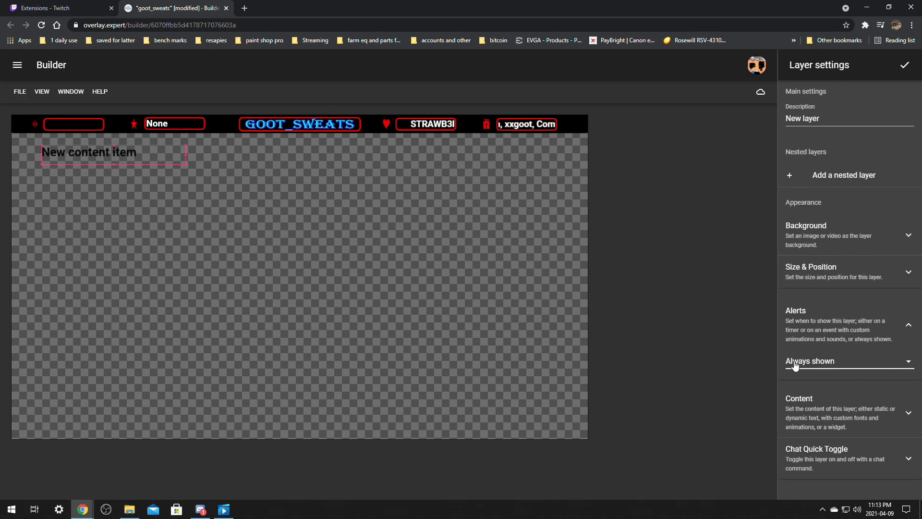
left_click(824, 359)
left_click(808, 397)
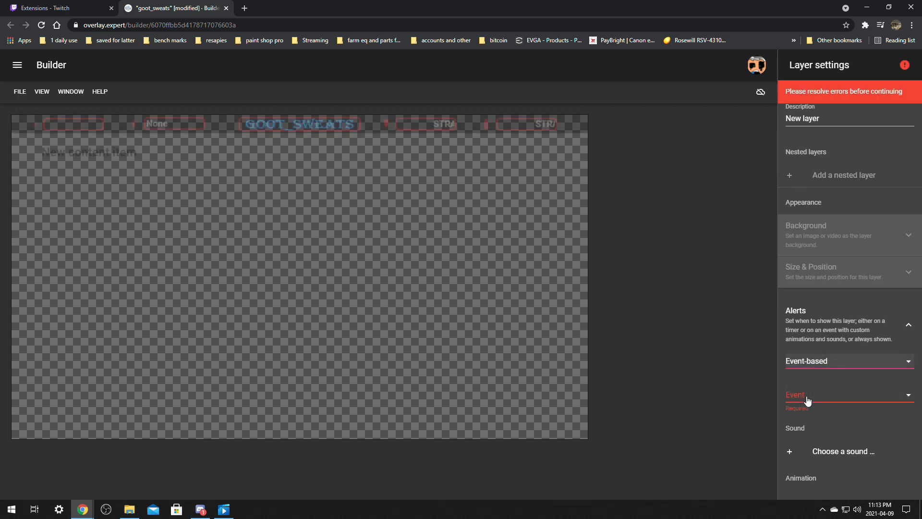
left_click(795, 400)
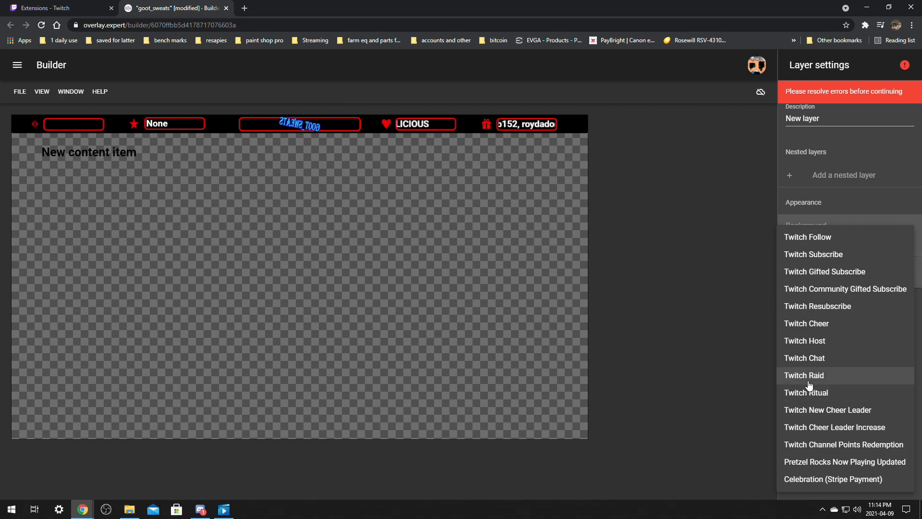
left_click(804, 342)
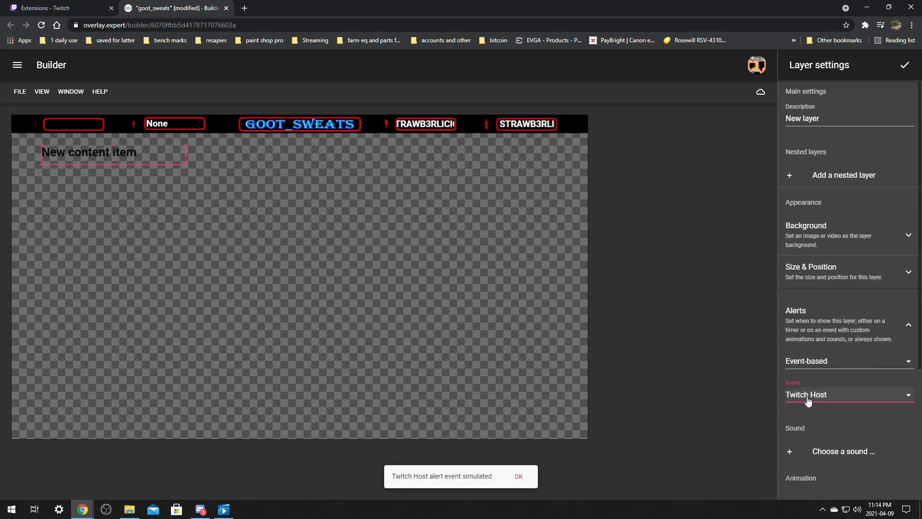
left_click_drag(102, 151, 277, 174)
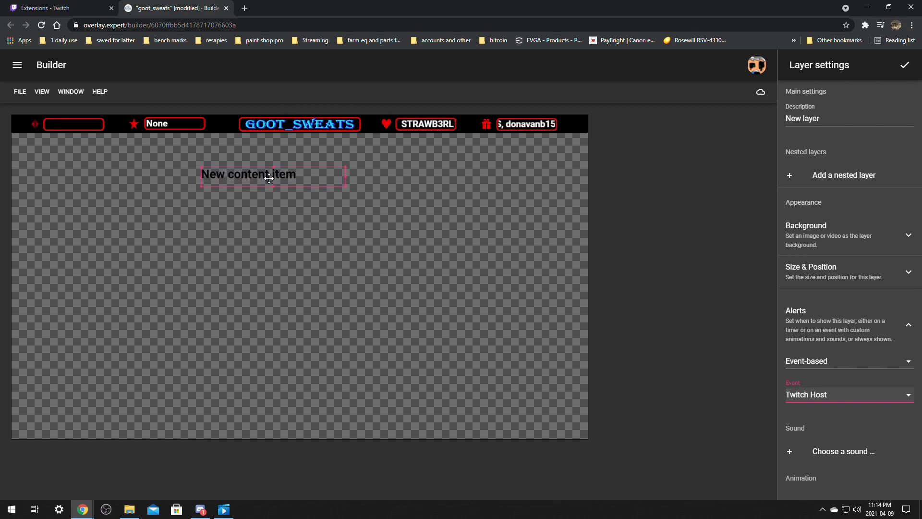
left_click_drag(405, 182, 385, 180)
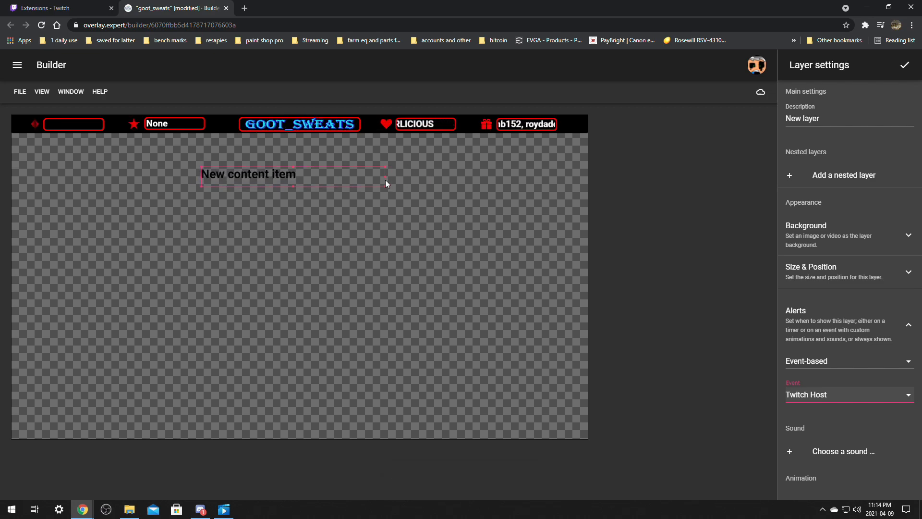
Assign the public ultrafast-flare sound to the host alert.
scroll(848, 365, "down", 2)
left_click(852, 367)
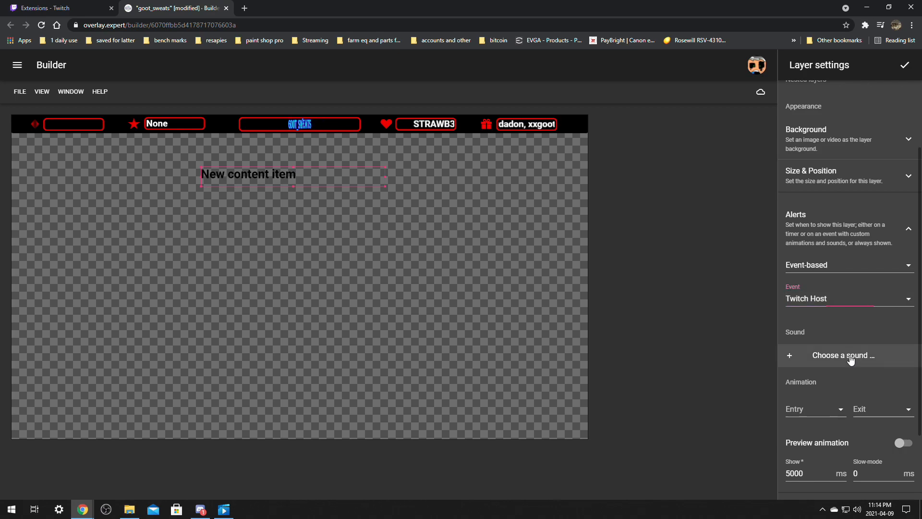
left_click(880, 94)
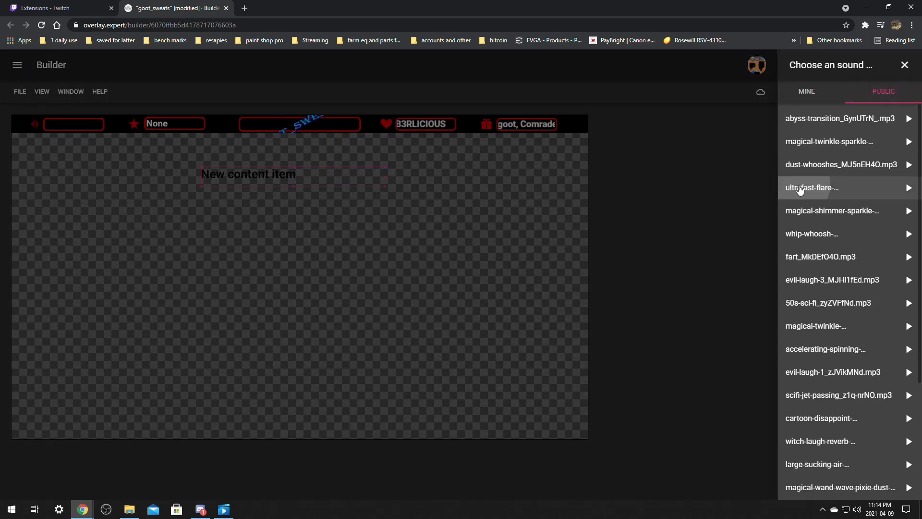
left_click(809, 187)
Set the host alert's entry animation to Puff In and its show duration to 6000 ms.
scroll(841, 329, "down", 2)
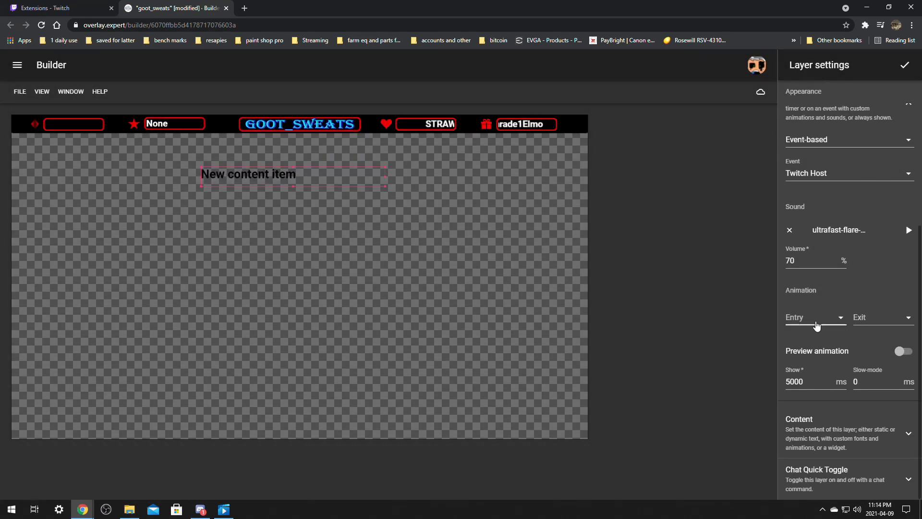
left_click(835, 316)
left_click(814, 152)
left_click(786, 381)
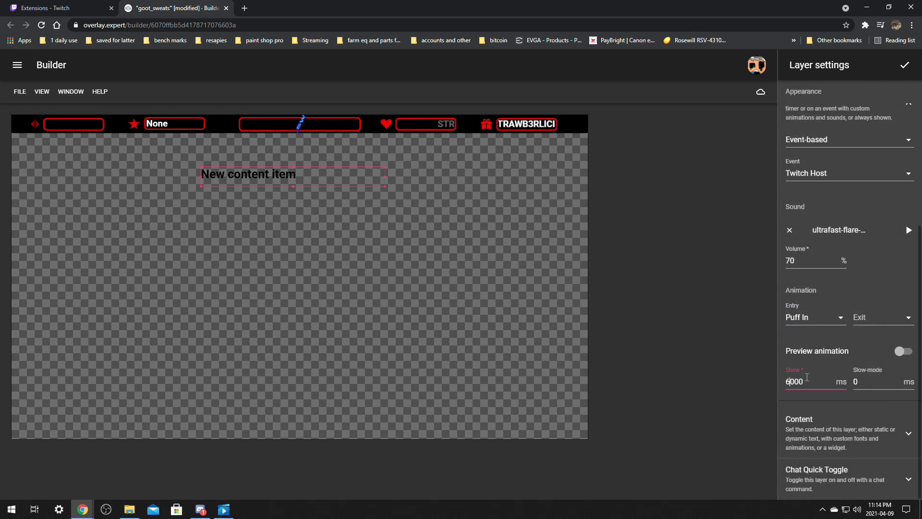
Replace the host layer's default text with the dynamic Host Display Name and Host Viewers items.
left_click(808, 424)
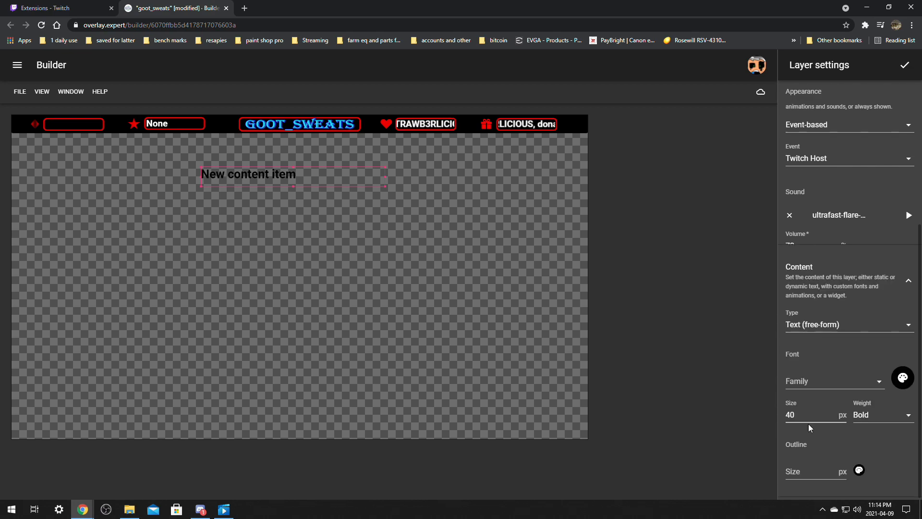
scroll(815, 221, "down", 5)
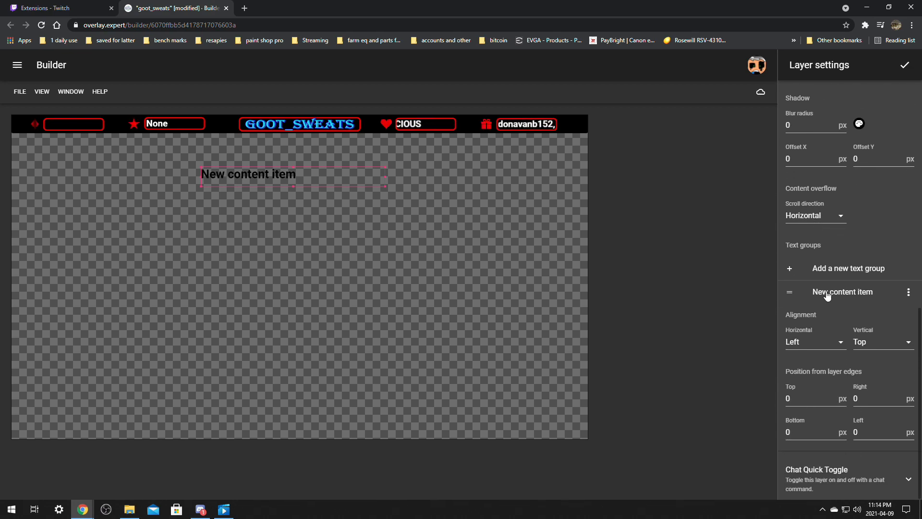
left_click(824, 301)
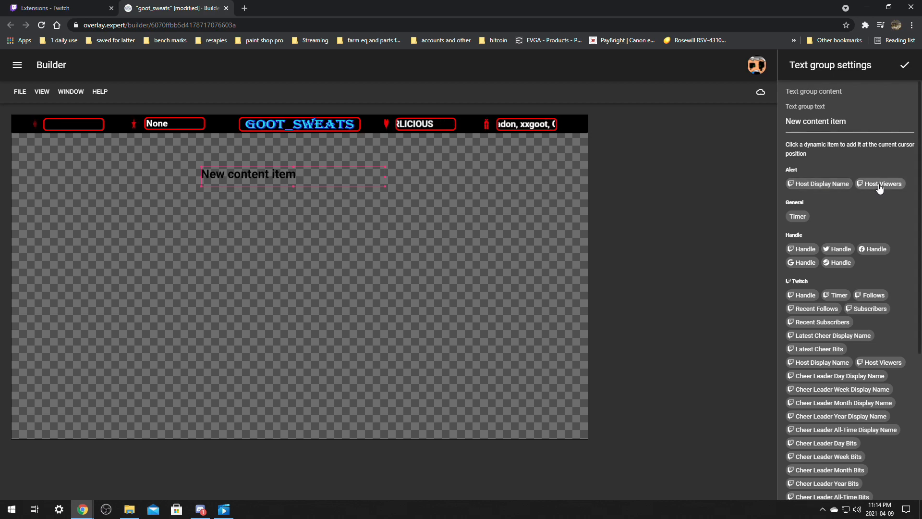
left_click(817, 185)
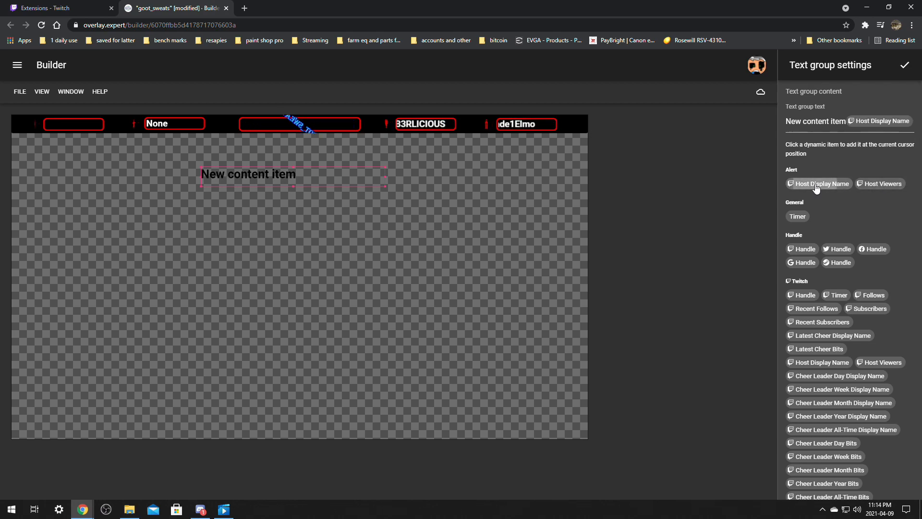
left_click(880, 186)
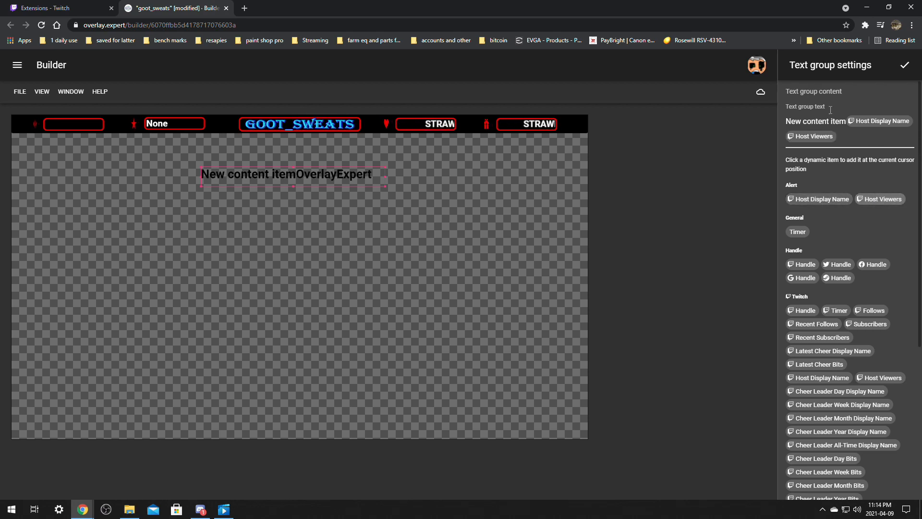
left_click_drag(846, 121, 760, 117)
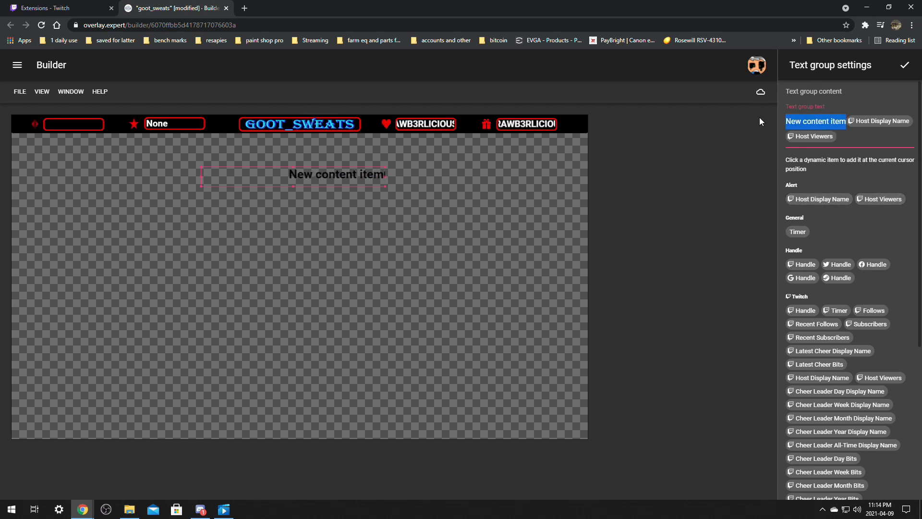
key("BackSpace")
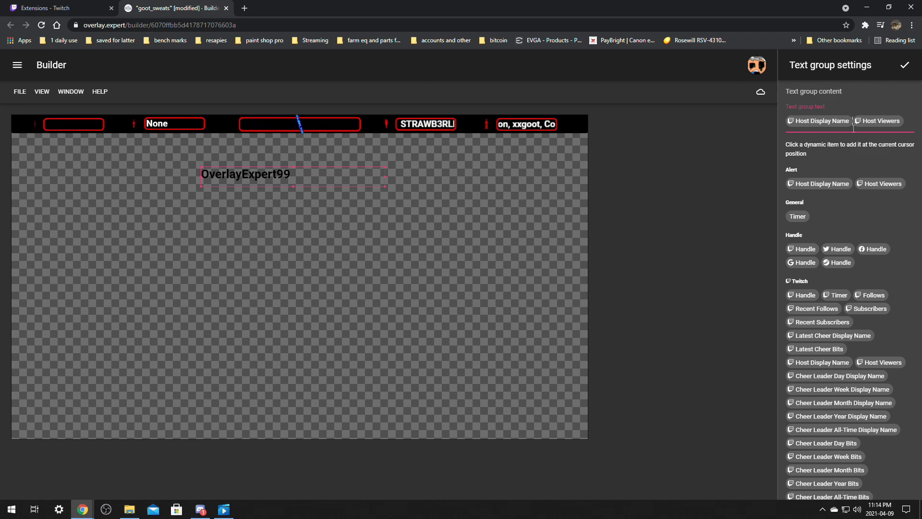
Complete the host alert text with "hosted for" between the Host Display Name and Host Viewers items and "viewers" at the end.
type("hosted fo")
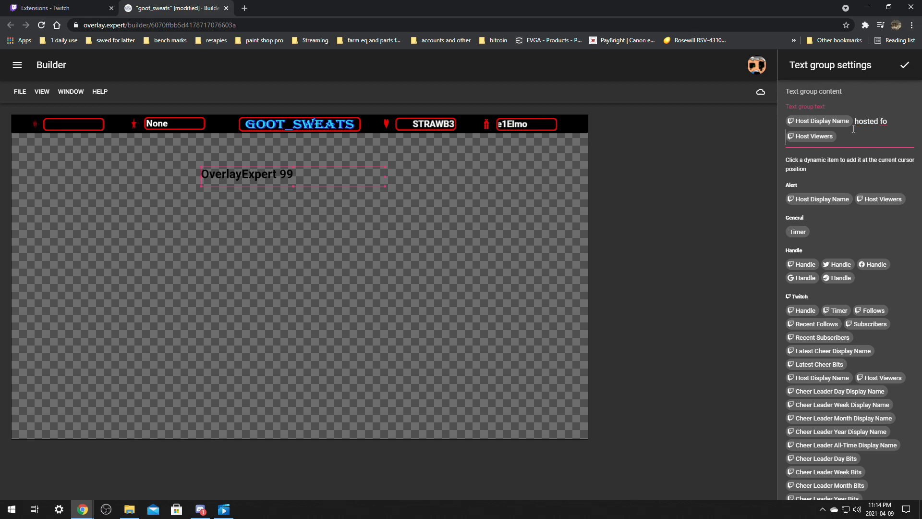
type("r")
left_click(859, 137)
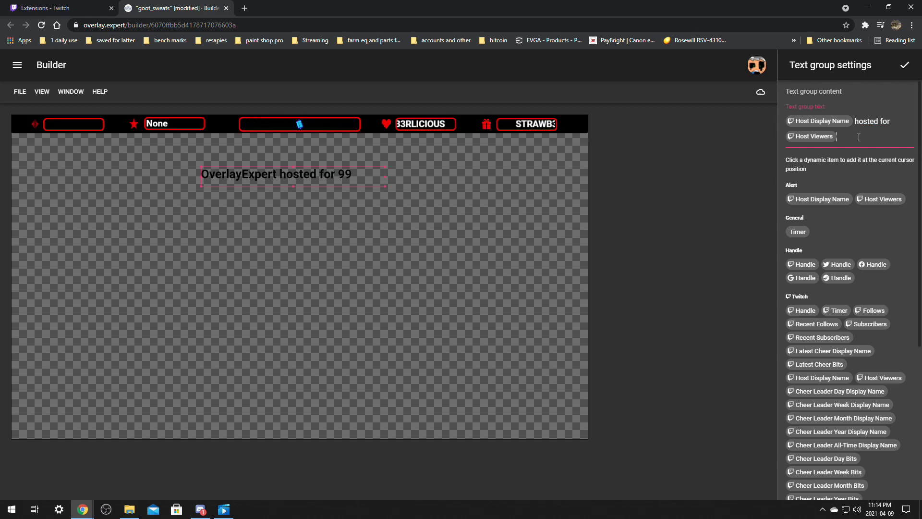
type("vi")
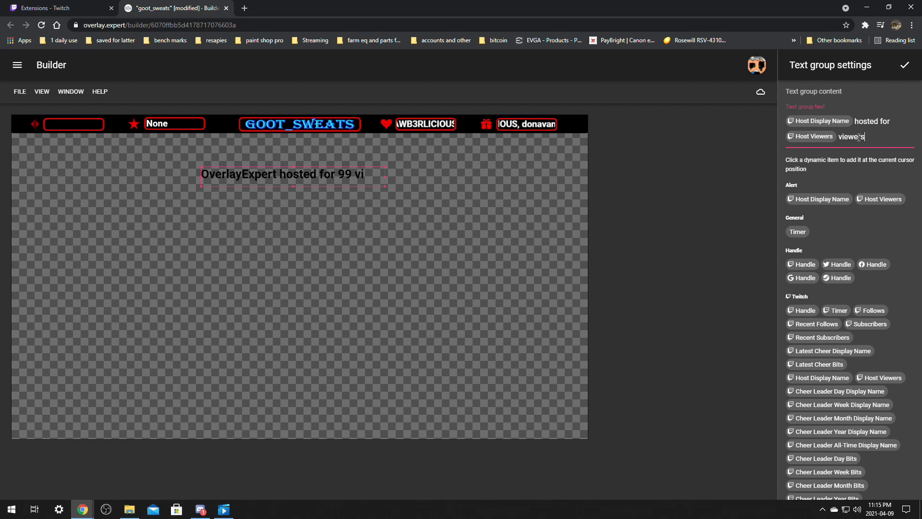
type("ewers")
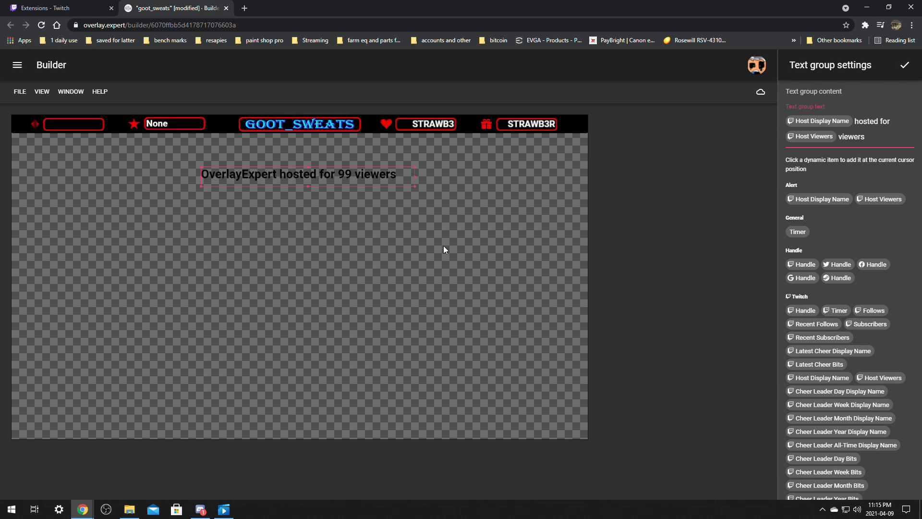
Move the host alert's text box slightly up toward the banner and accept its text and layer settings.
left_click_drag(285, 175, 283, 165)
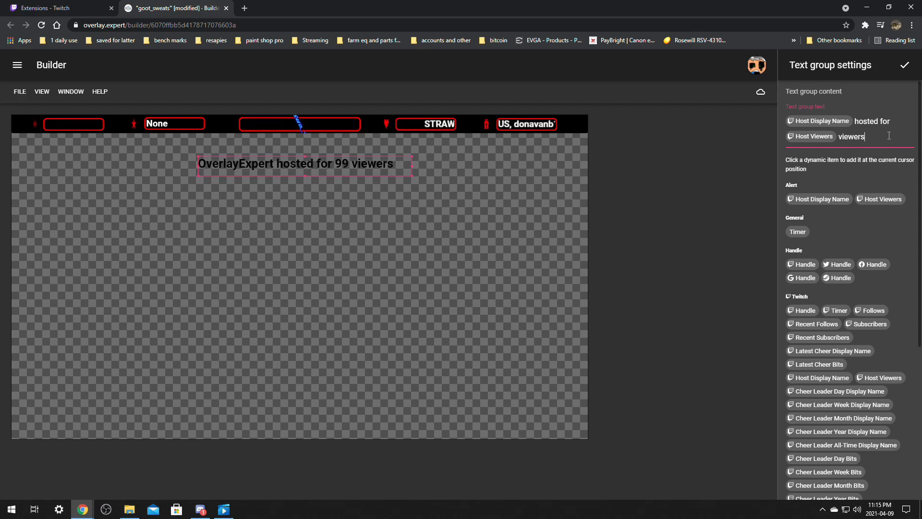
left_click(905, 67)
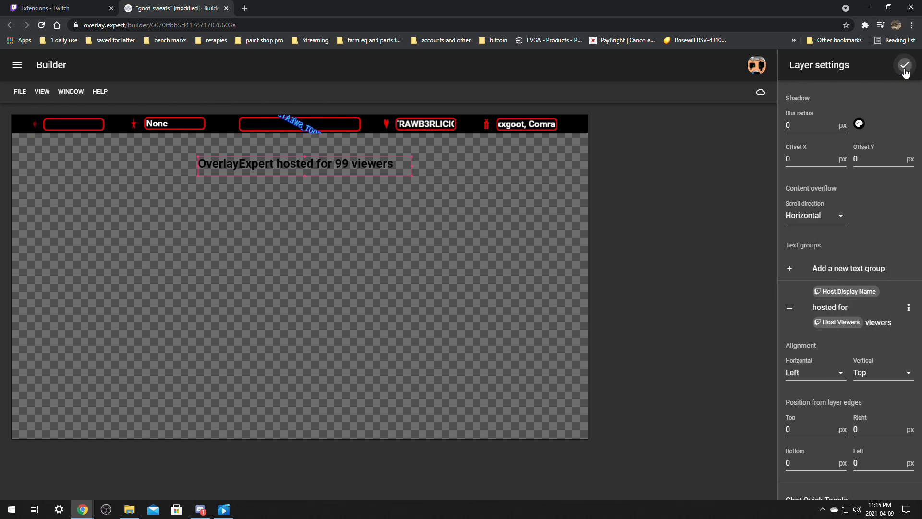
left_click(904, 68)
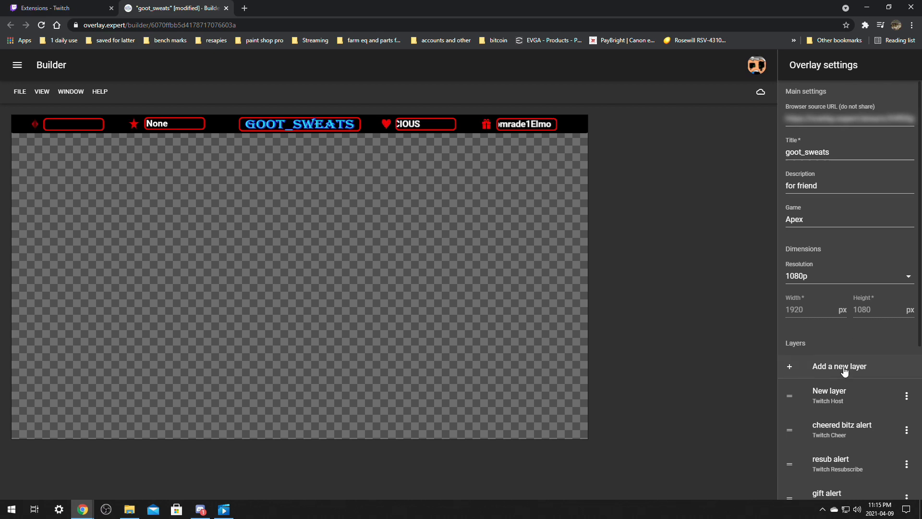
Rename the new Twitch Host layer as "host alert".
left_click(833, 396)
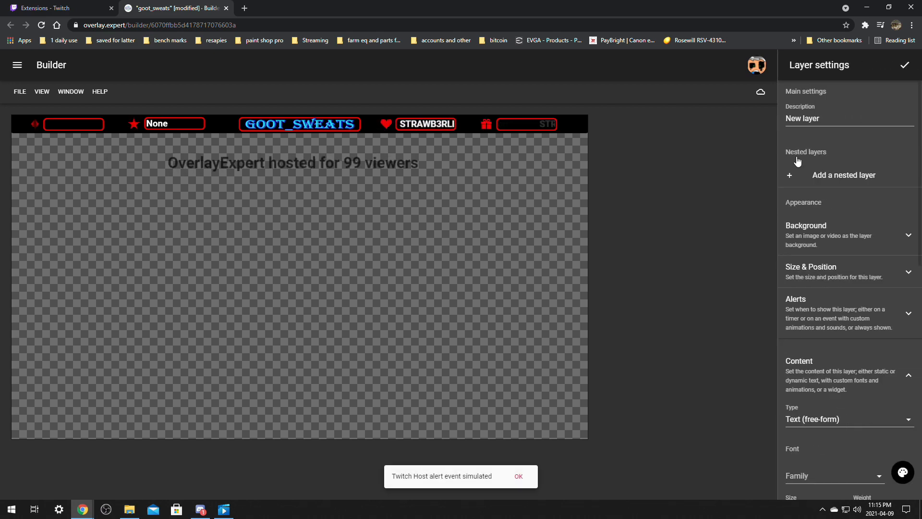
type("hos")
type("t en")
key("BackSpace")
key("BackSpace")
type("al")
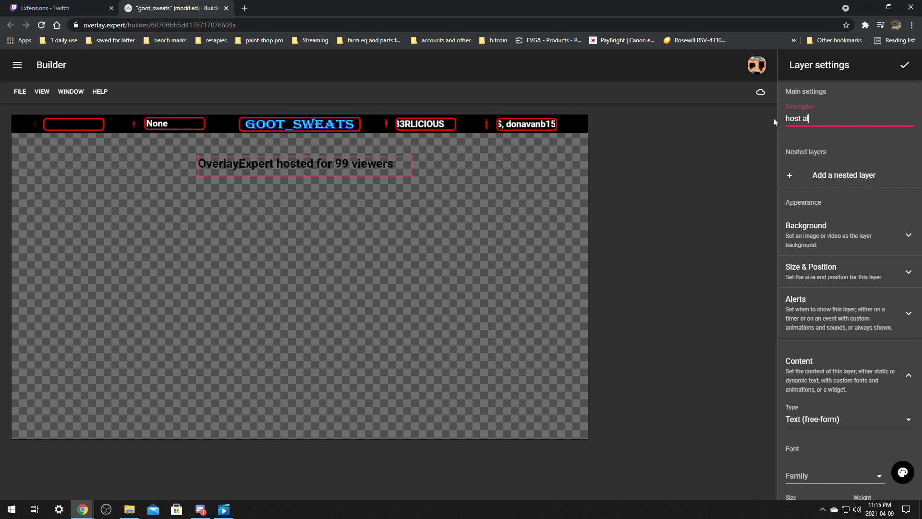
type("ert")
left_click(905, 67)
Add another new layer and name it "Raid alert".
left_click(810, 370)
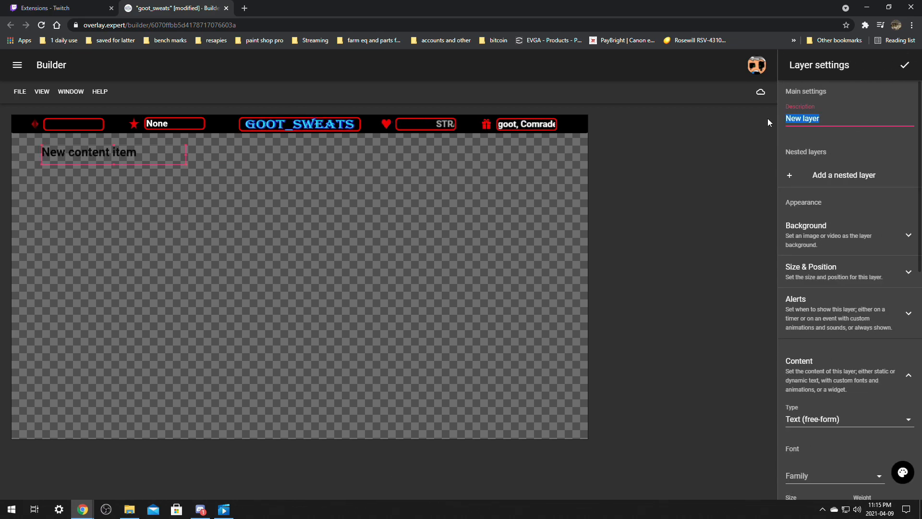
type("Raid")
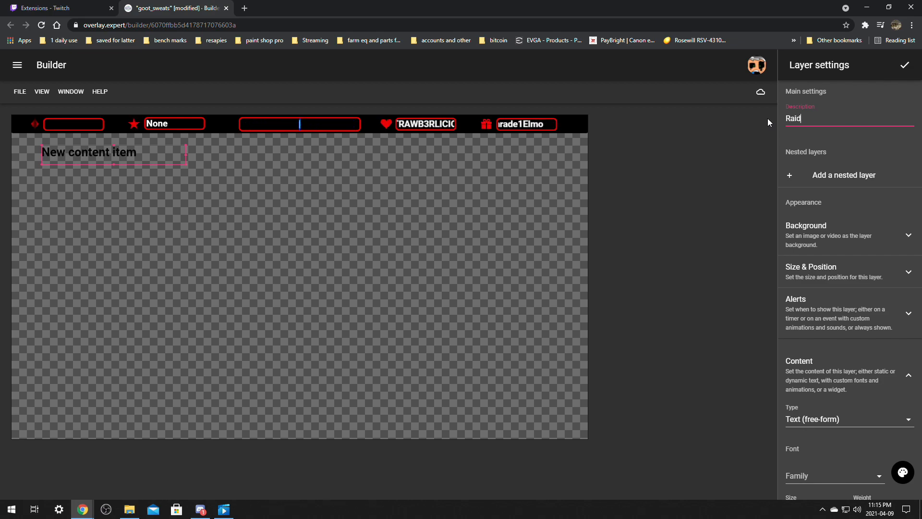
type(" alert")
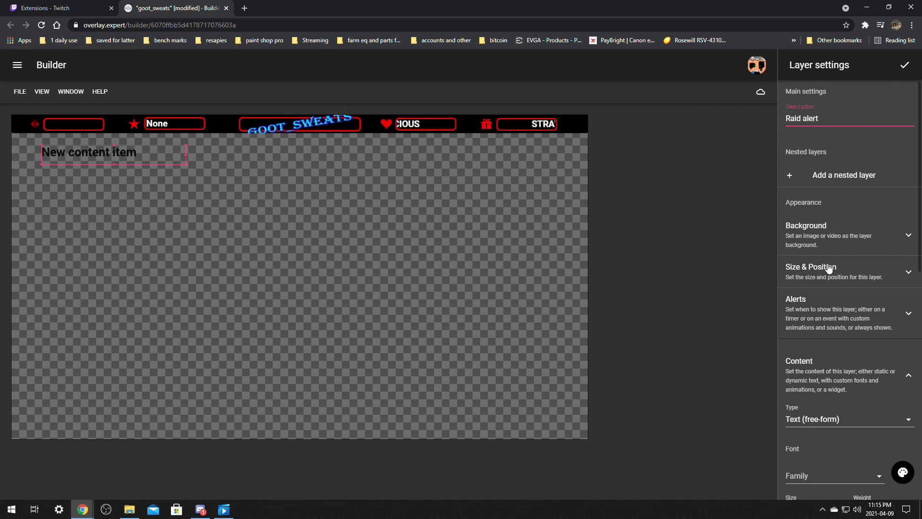
Make the Raid alert layer event-based and triggered by Twitch Raid.
left_click(832, 315)
left_click(822, 360)
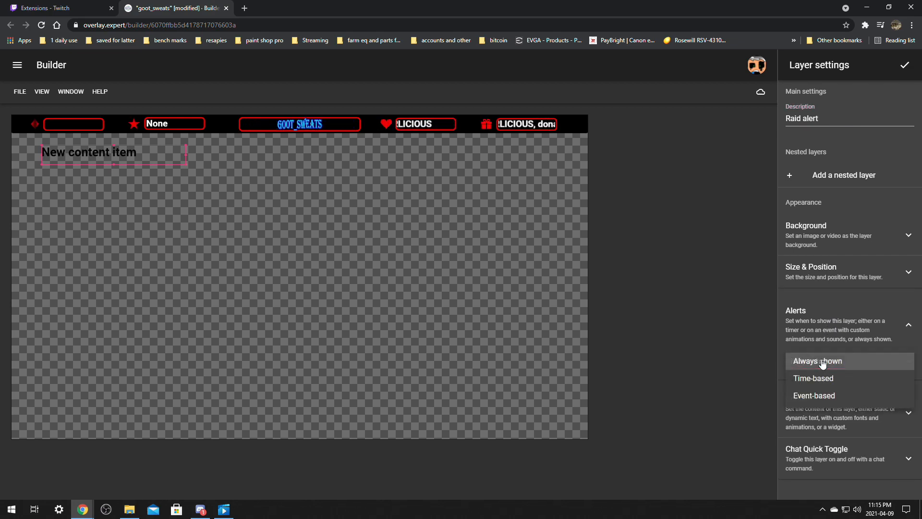
left_click(817, 396)
scroll(817, 373, "down", 2)
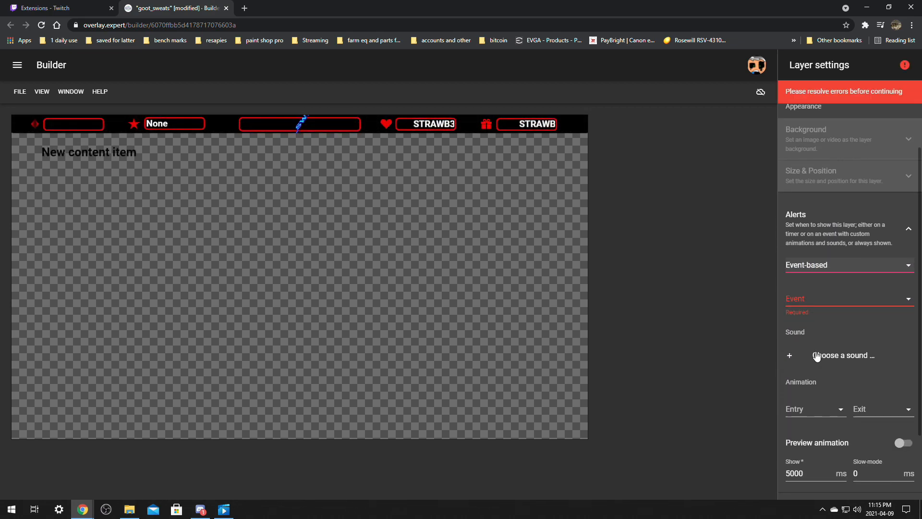
left_click(820, 302)
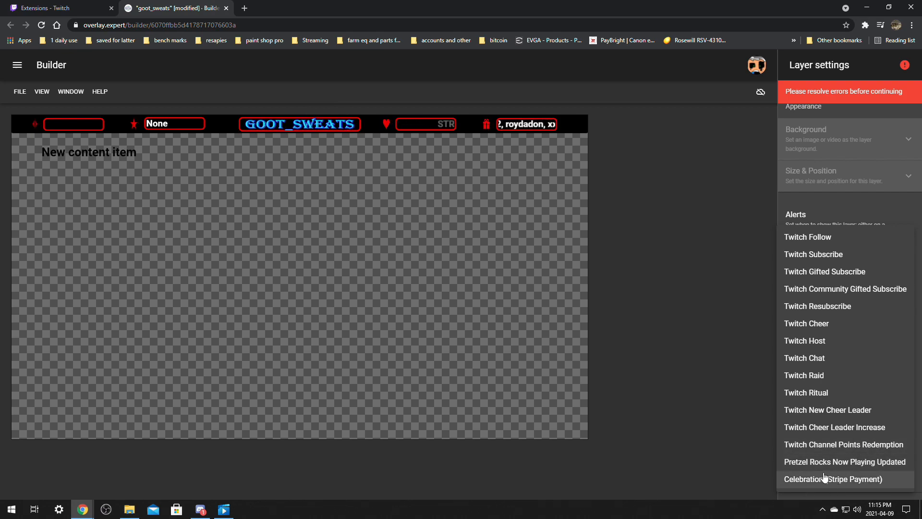
left_click(826, 378)
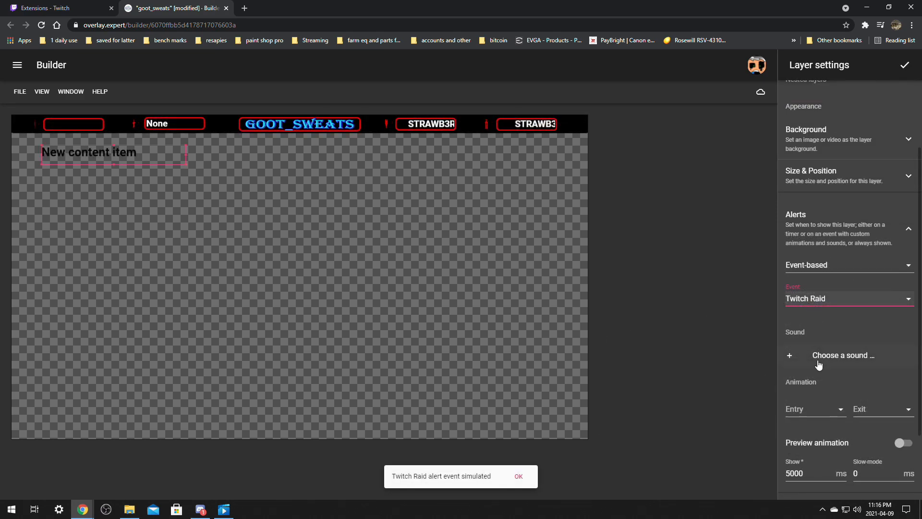
Assign the public ultrafast-flare sound to the raid alert.
left_click(842, 359)
left_click(891, 91)
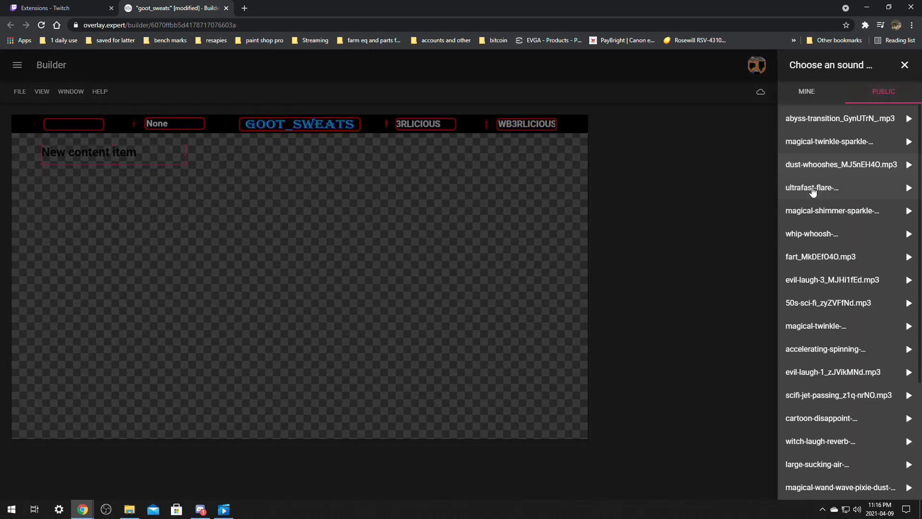
left_click(815, 187)
Set the raid alert's entry animation to Puff In and its show duration to 6000 ms.
scroll(861, 316, "down", 3)
left_click(817, 320)
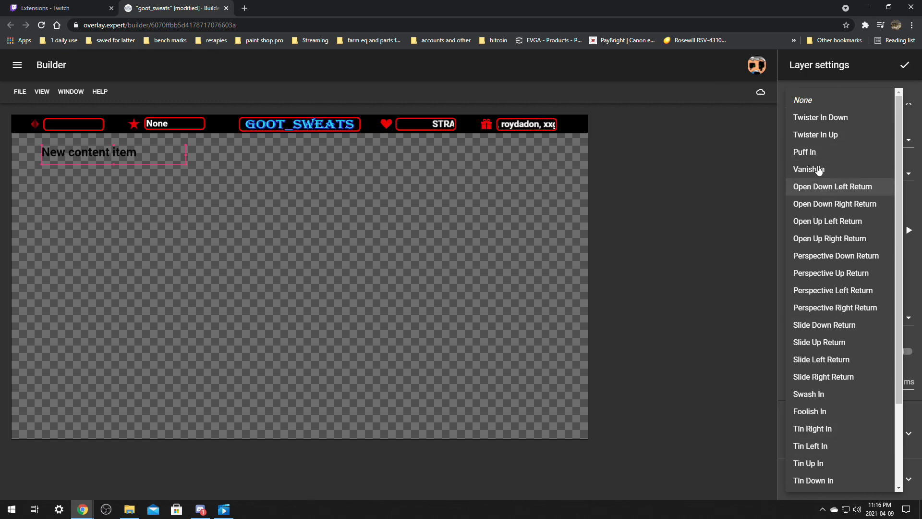
left_click(805, 151)
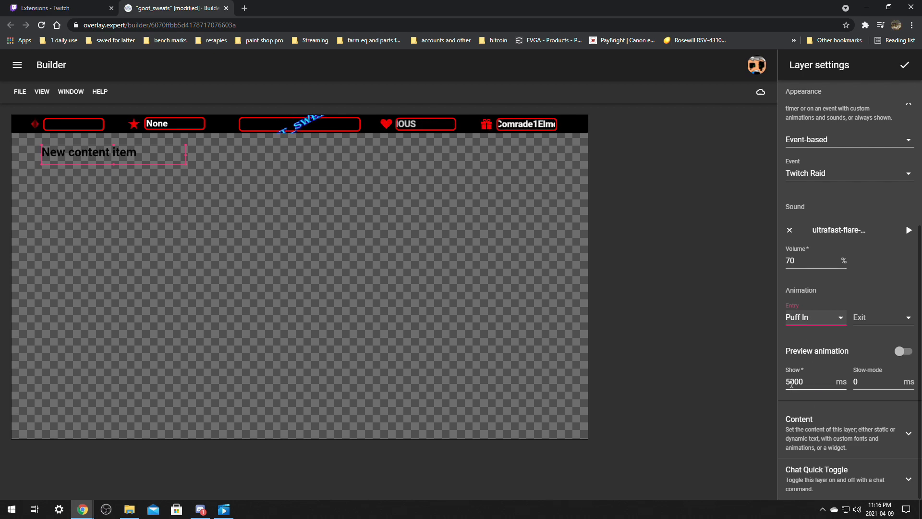
left_click_drag(792, 383, 783, 382)
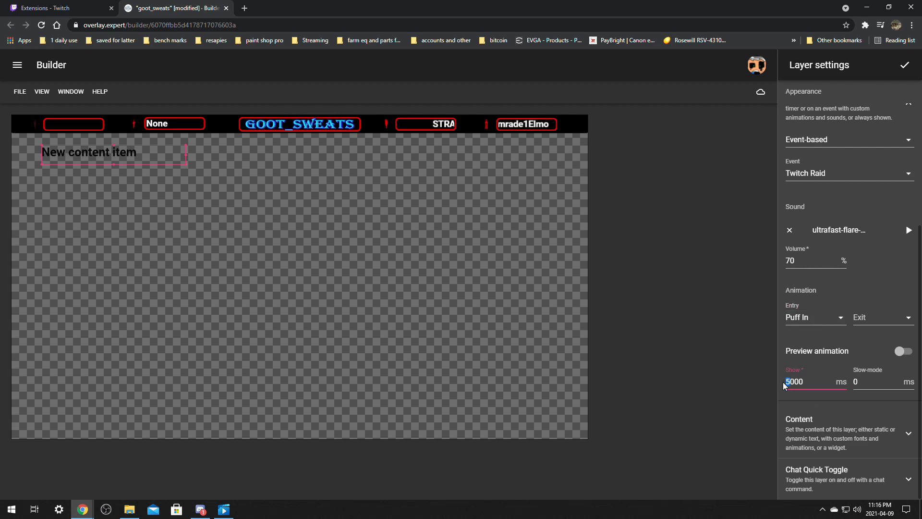
left_click(806, 356)
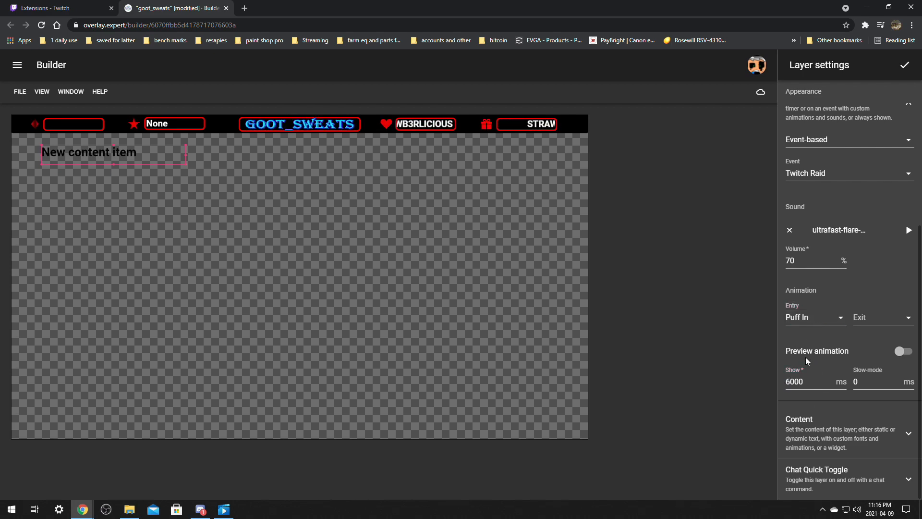
Replace the raid layer's default text with the dynamic Raid Display Name, the words "raided with" and the dynamic Raid Viewers item.
left_click(816, 440)
scroll(840, 306, "down", 10)
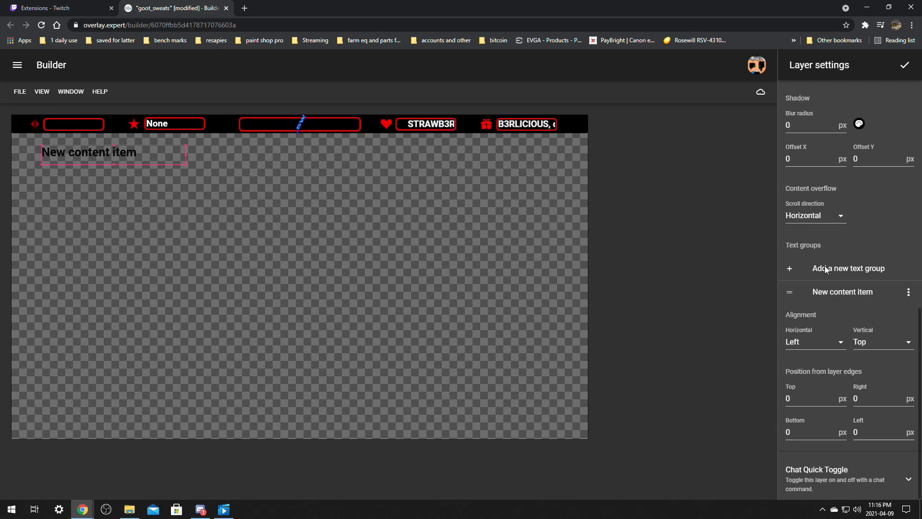
left_click(840, 298)
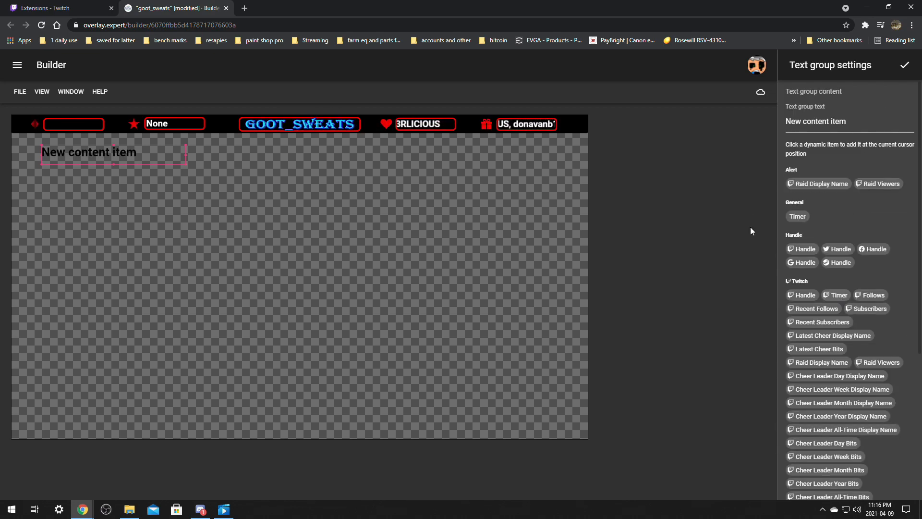
left_click(823, 185)
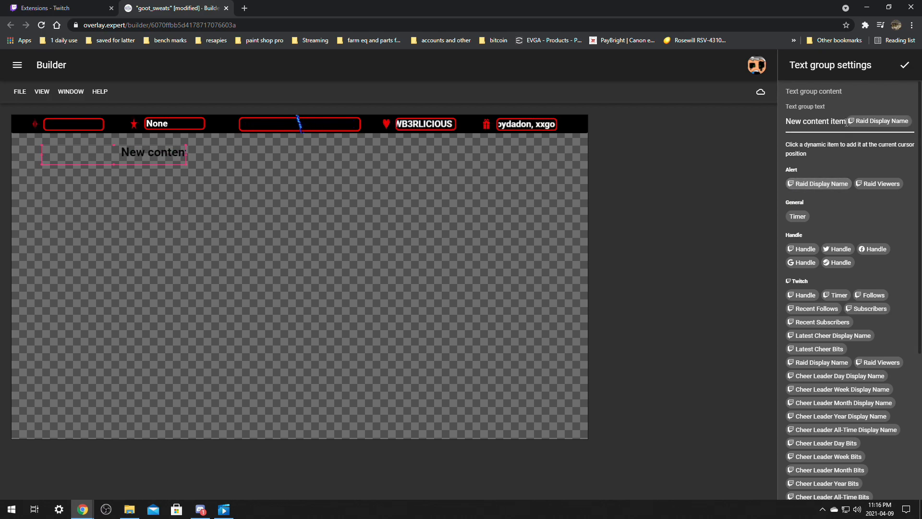
left_click_drag(847, 123, 767, 122)
key("BackSpace")
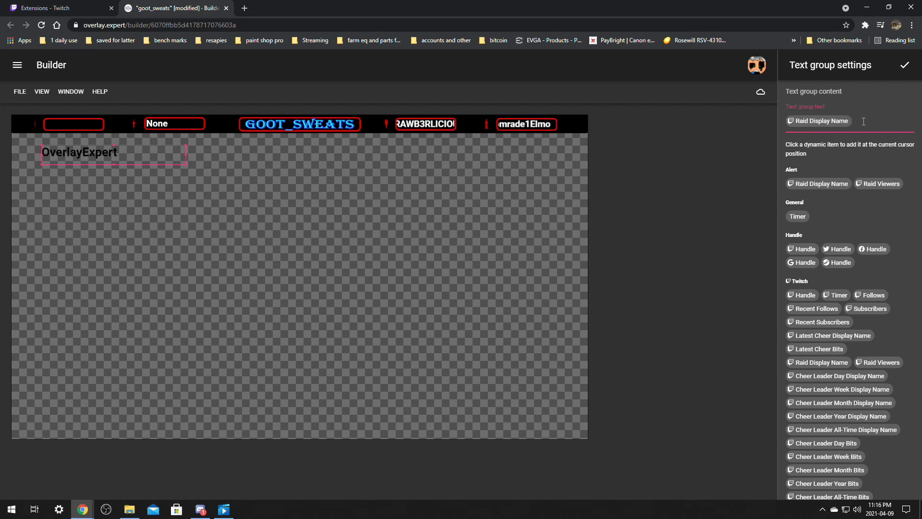
type("ra")
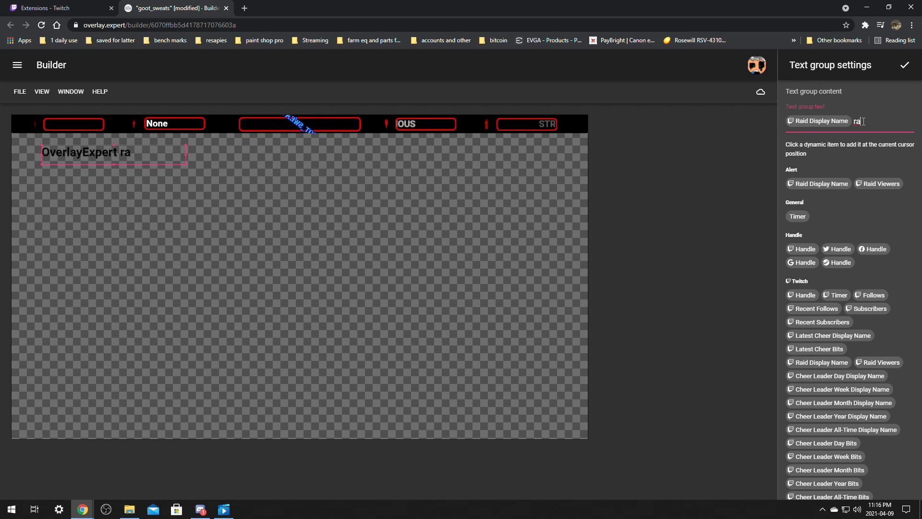
type("ided with")
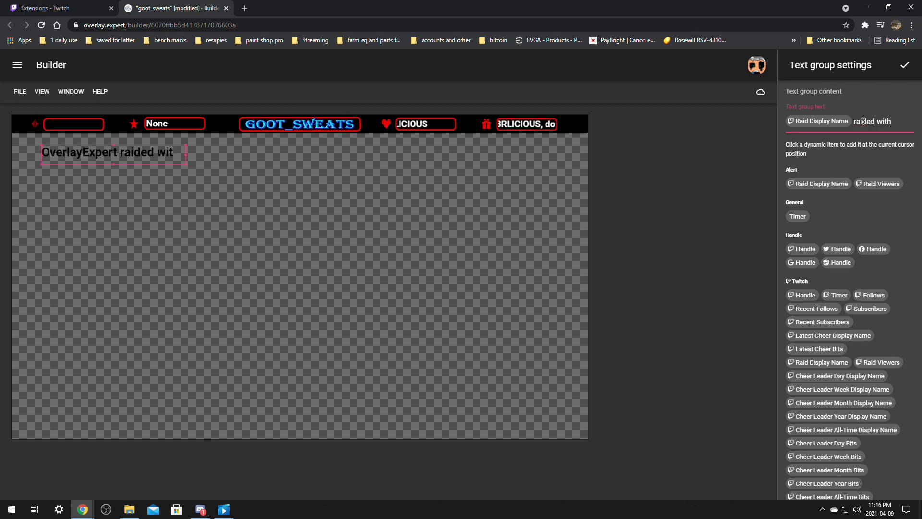
left_click(877, 183)
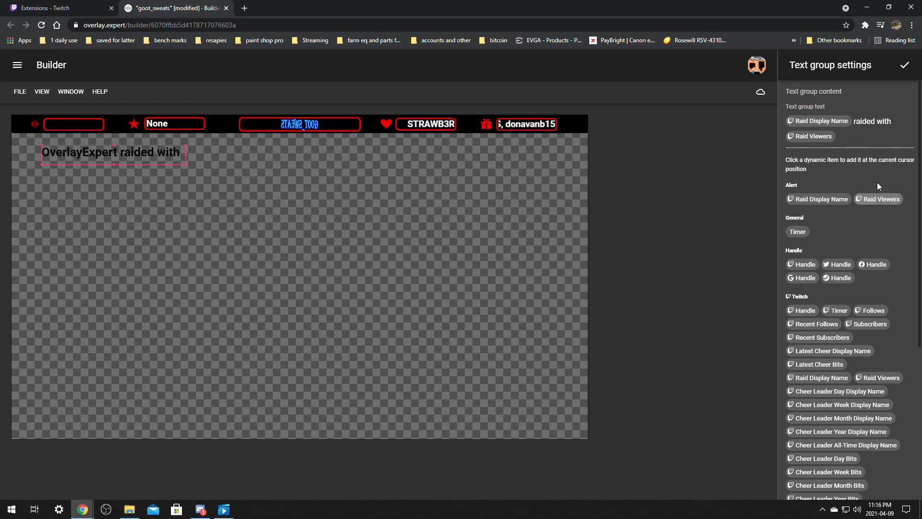
left_click(847, 136)
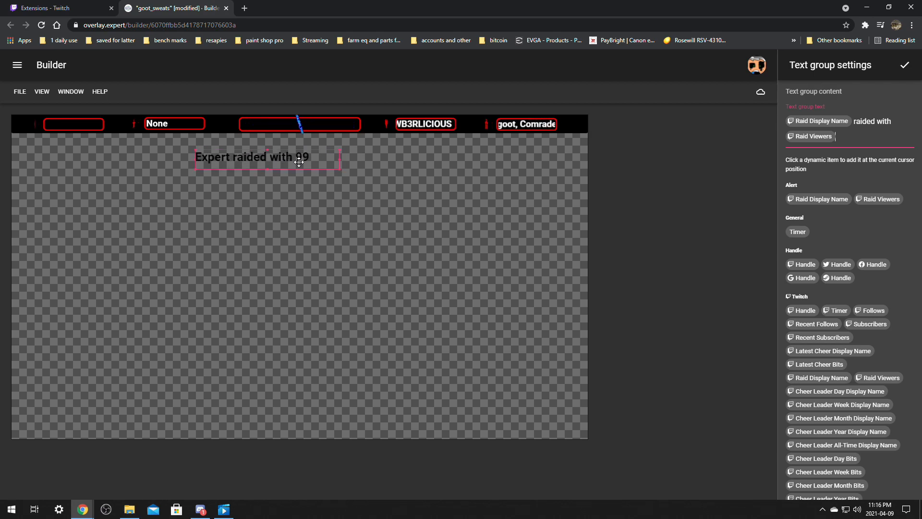
Place the raid text box below the banner's centre title, widen it to fit the whole message, and accept the layer settings.
left_click_drag(338, 160, 394, 161)
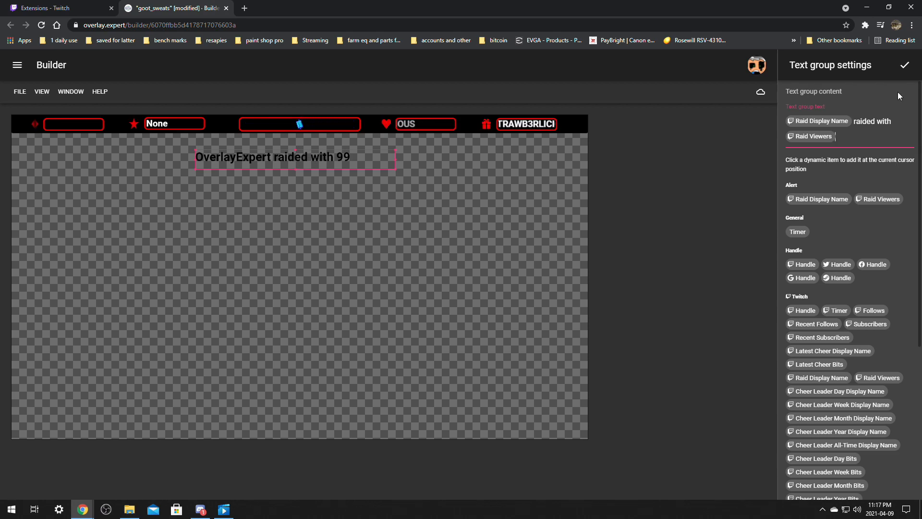
left_click(911, 68)
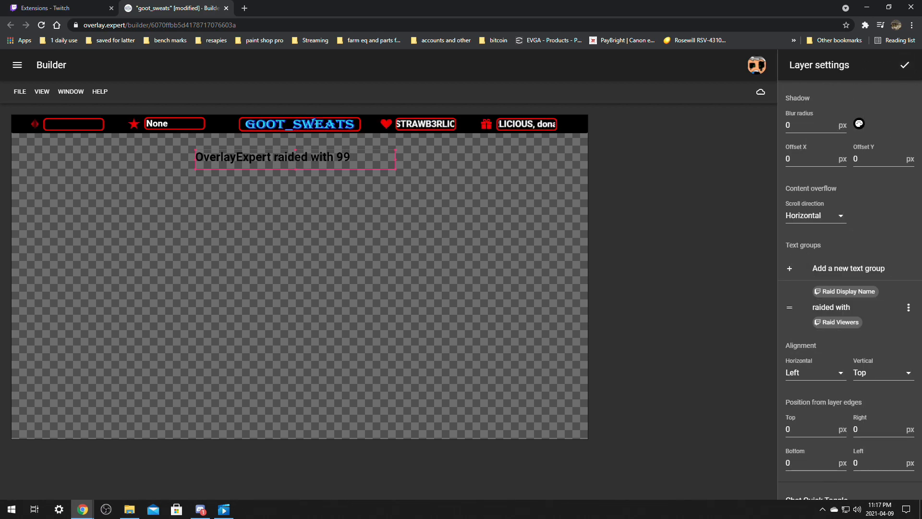
left_click(903, 64)
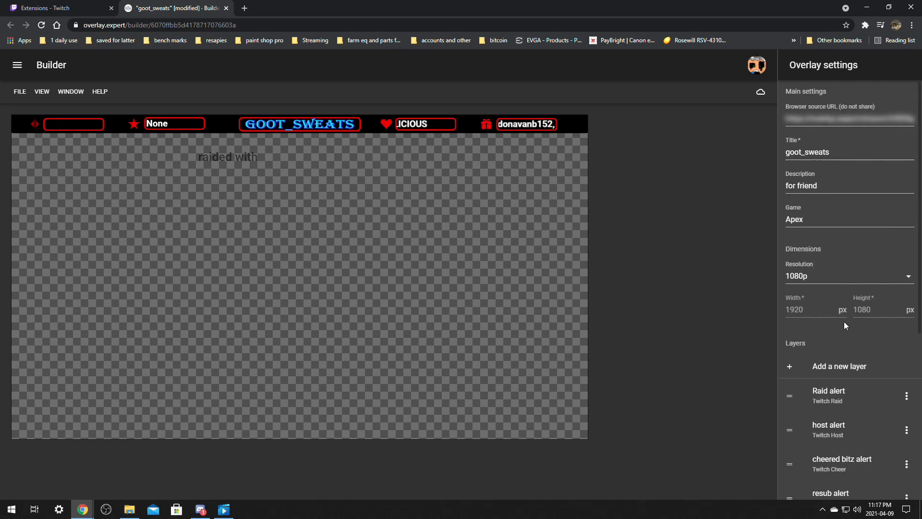
scroll(846, 433, "down", 5)
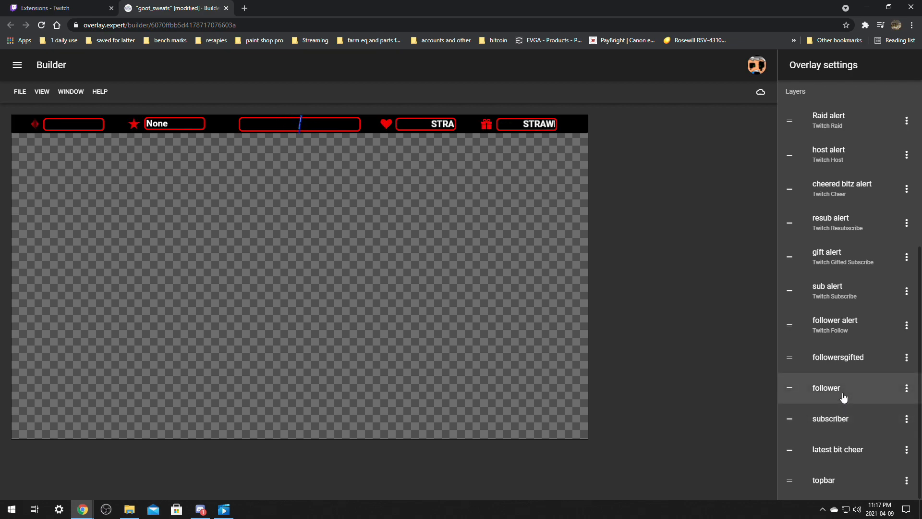
scroll(853, 372, "up", 1)
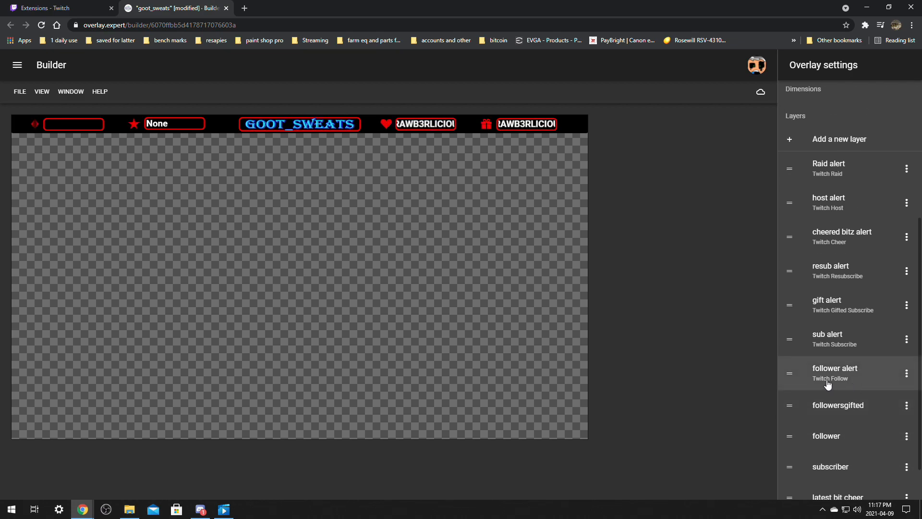
scroll(832, 376, "down", 1)
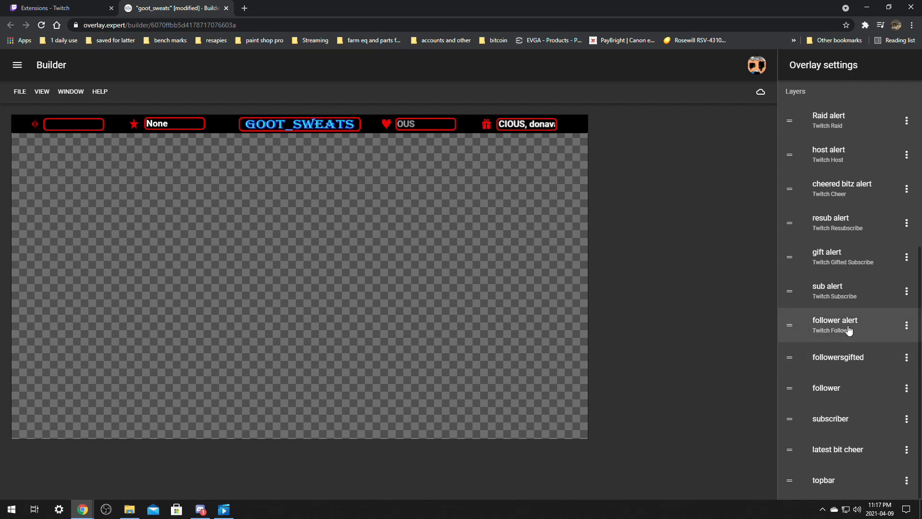
Add a new layer to the overlay and enter "time live" as its description.
scroll(849, 331, "up", 4)
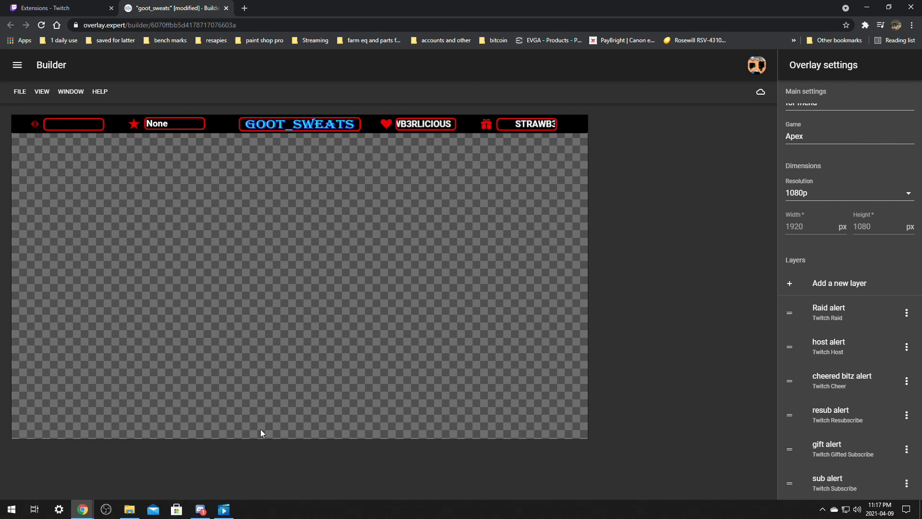
left_click(809, 287)
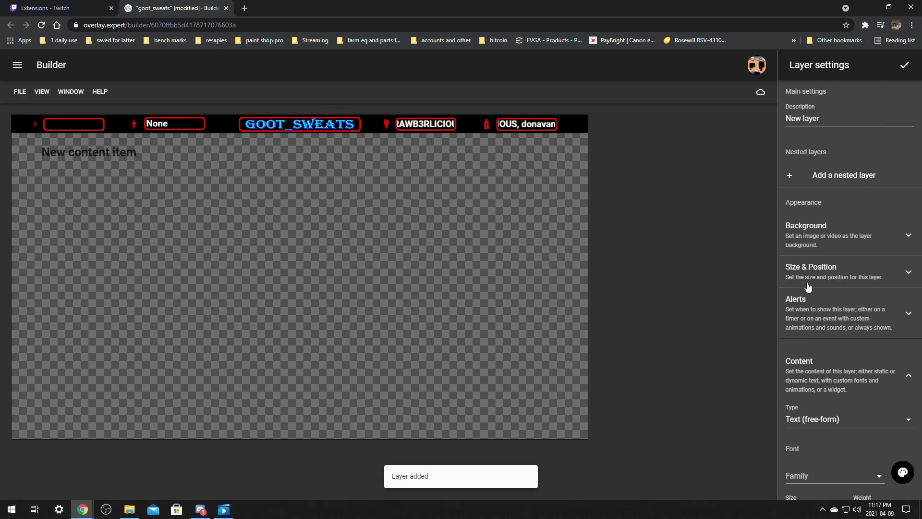
left_click(809, 118)
left_click_drag(809, 115, 774, 115)
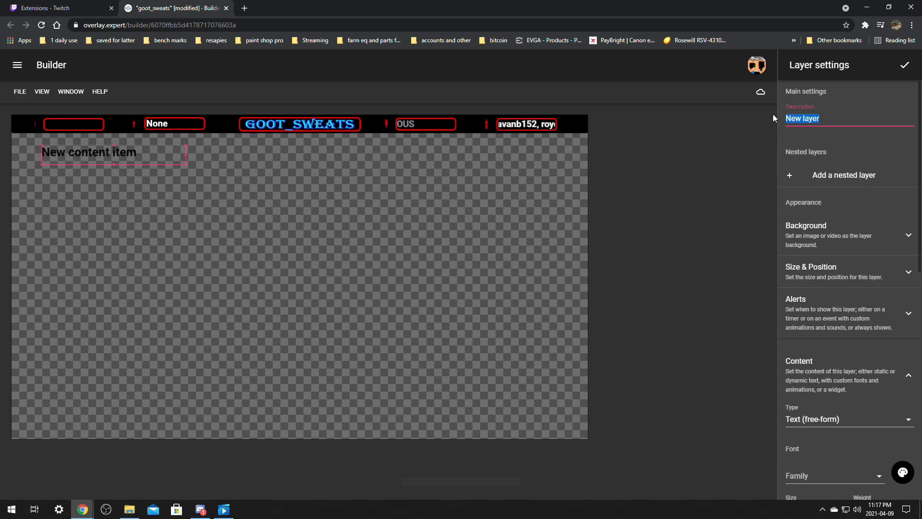
type("time live")
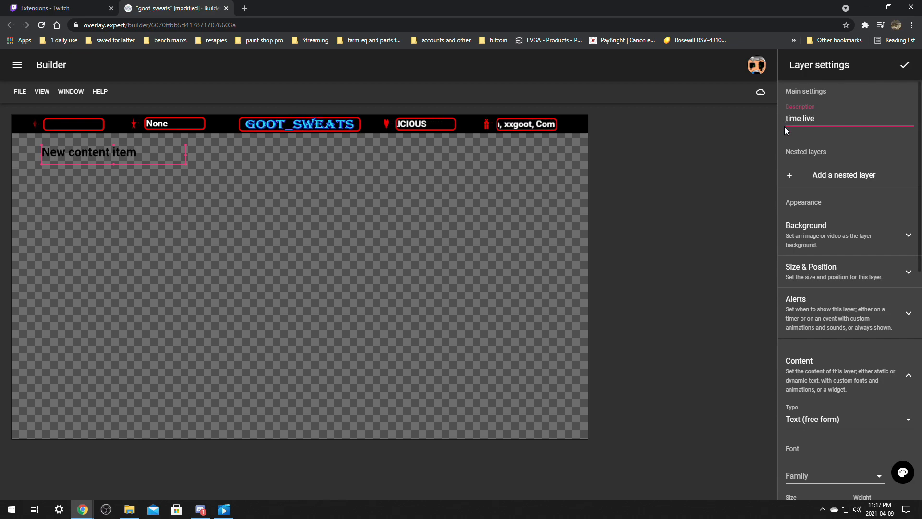
Replace the new layer's default text with the word "Live" and the dynamic General Timer item, and accept the text group.
scroll(832, 198, "down", 2)
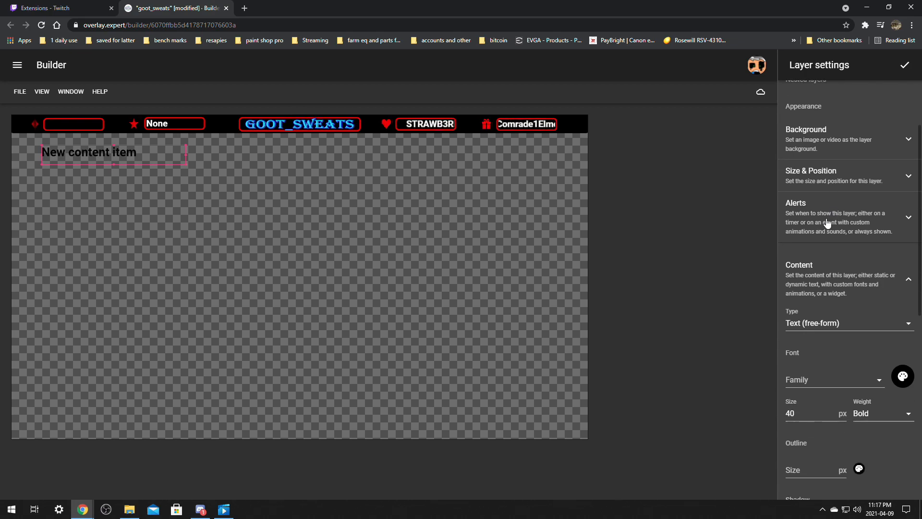
scroll(840, 279, "down", 5)
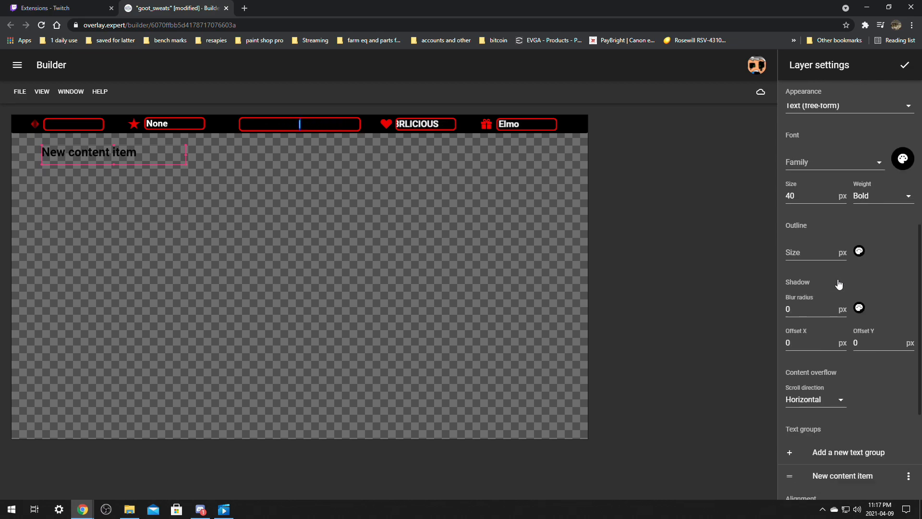
scroll(838, 284, "down", 4)
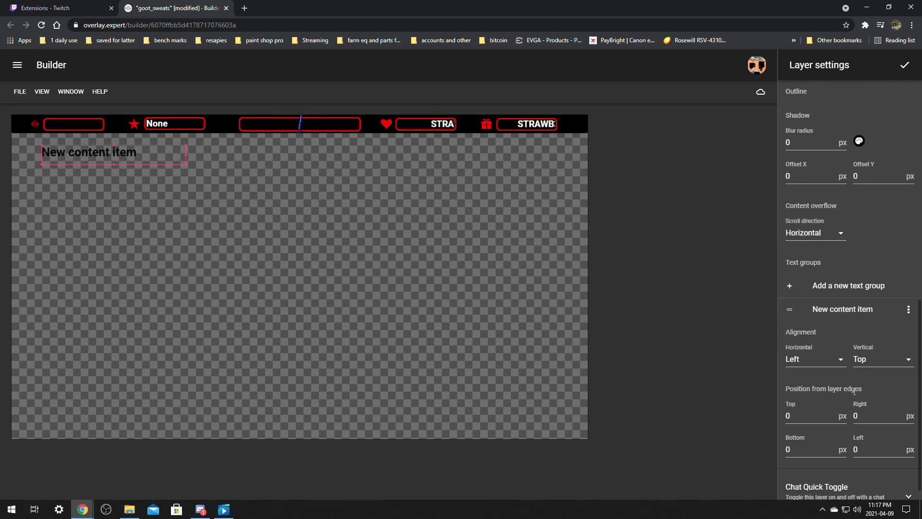
left_click(840, 308)
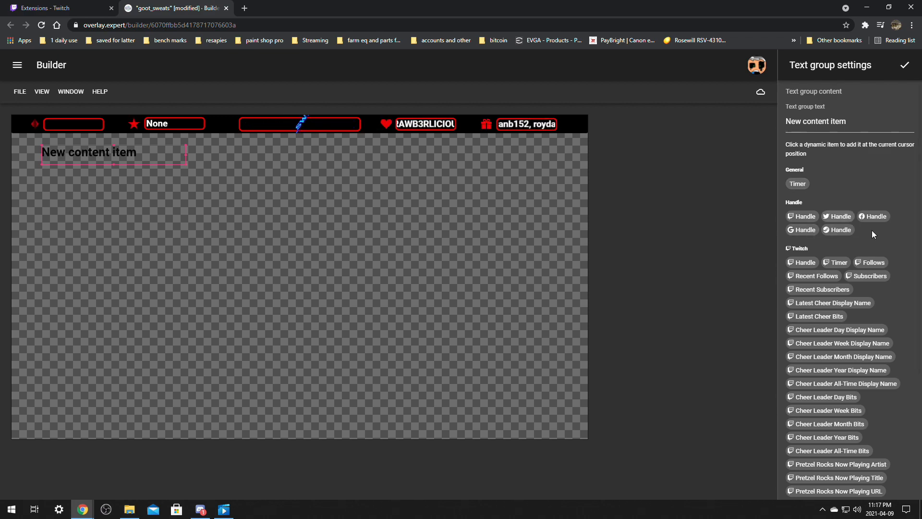
scroll(877, 233, "down", 3)
scroll(878, 232, "down", 1)
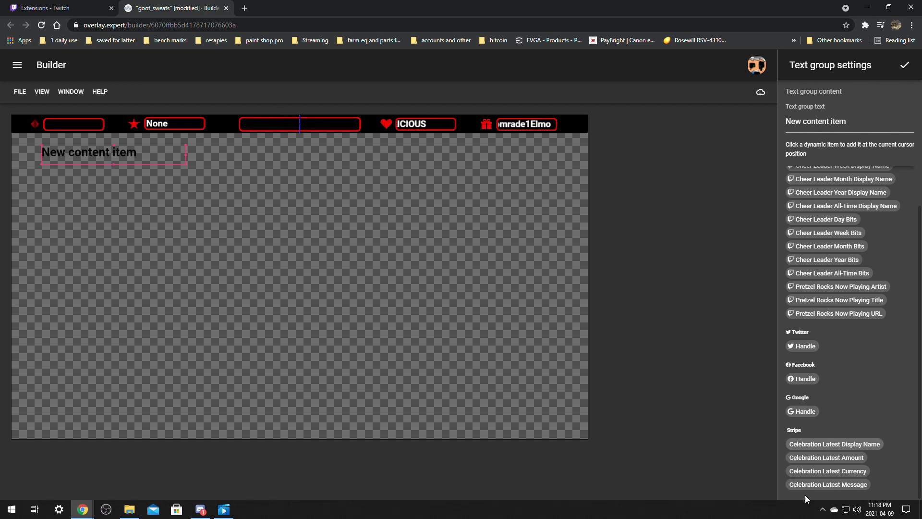
scroll(831, 454, "up", 3)
scroll(834, 459, "up", 1)
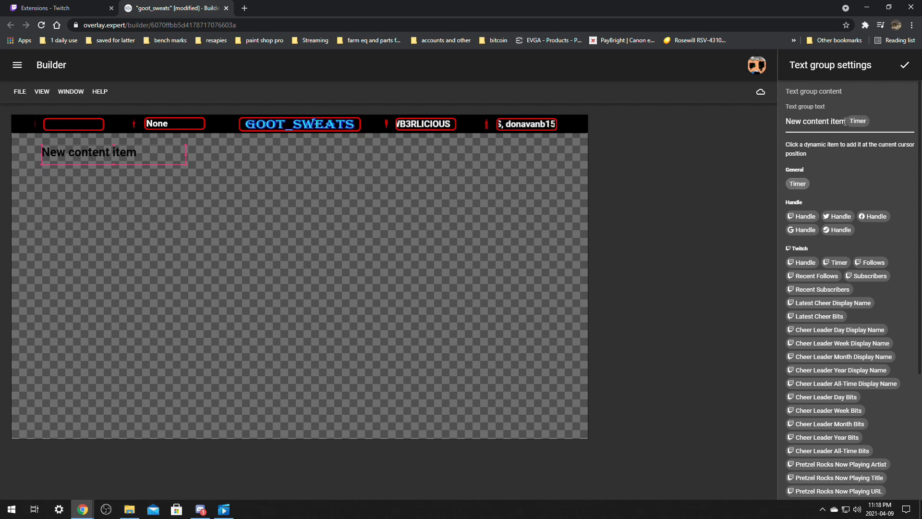
left_click_drag(846, 121, 804, 125)
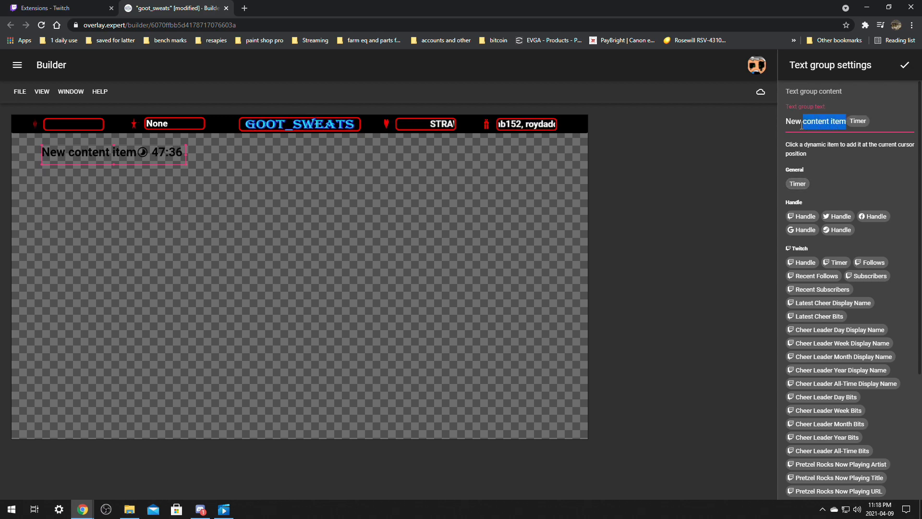
type("live")
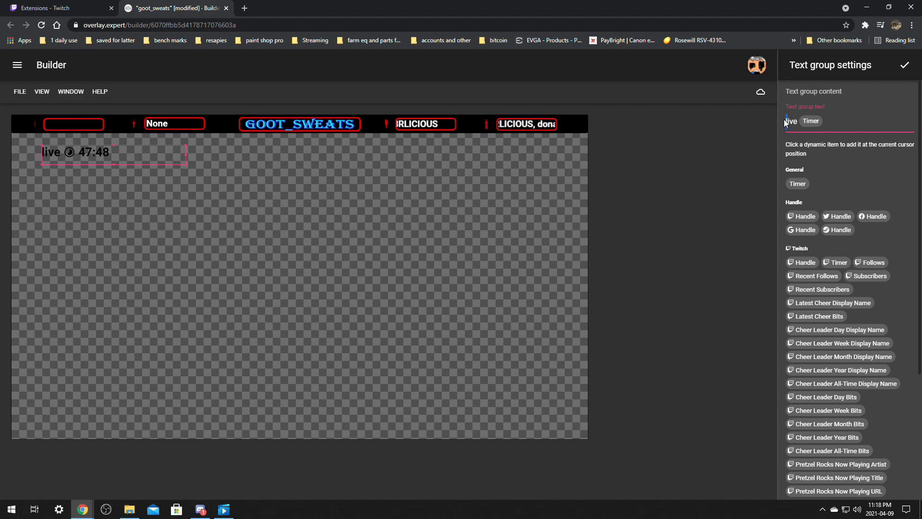
type("L")
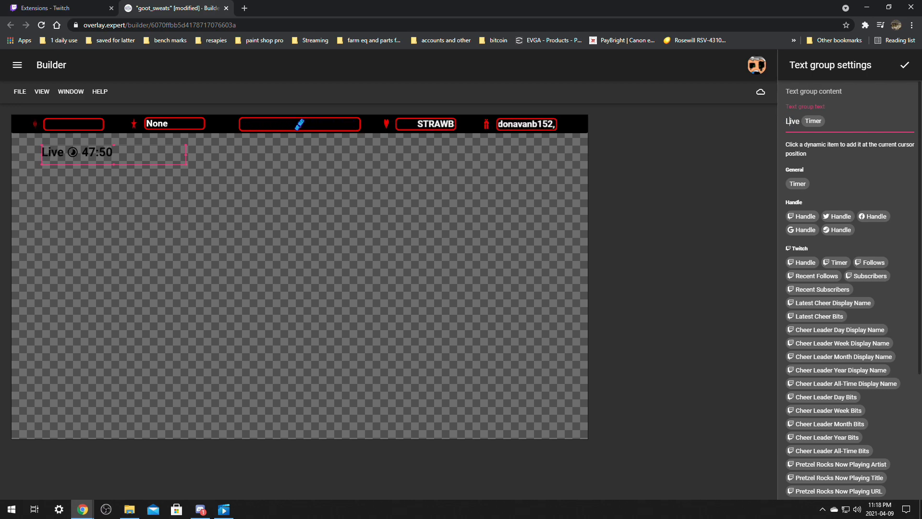
left_click(896, 68)
Move the live timer text box to the canvas's lower edge and narrow it to fit the text.
left_click_drag(163, 152, 293, 428)
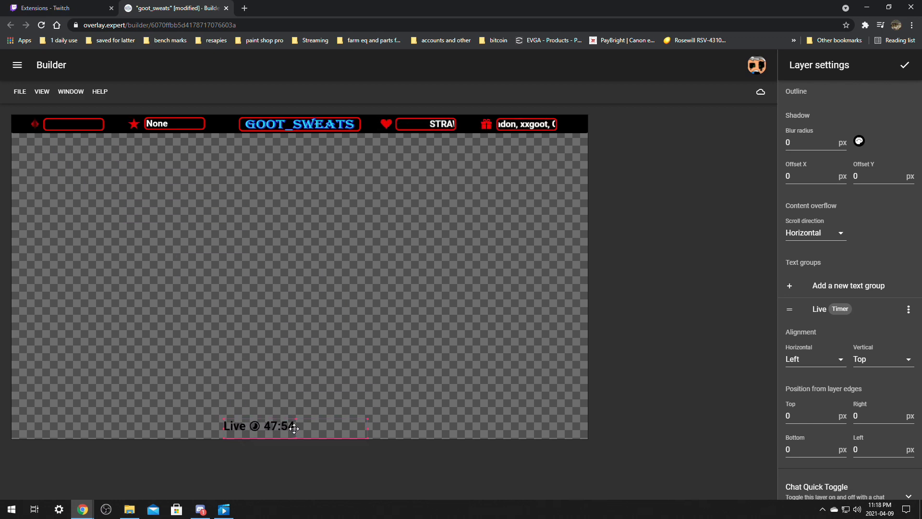
left_click_drag(369, 428, 268, 429)
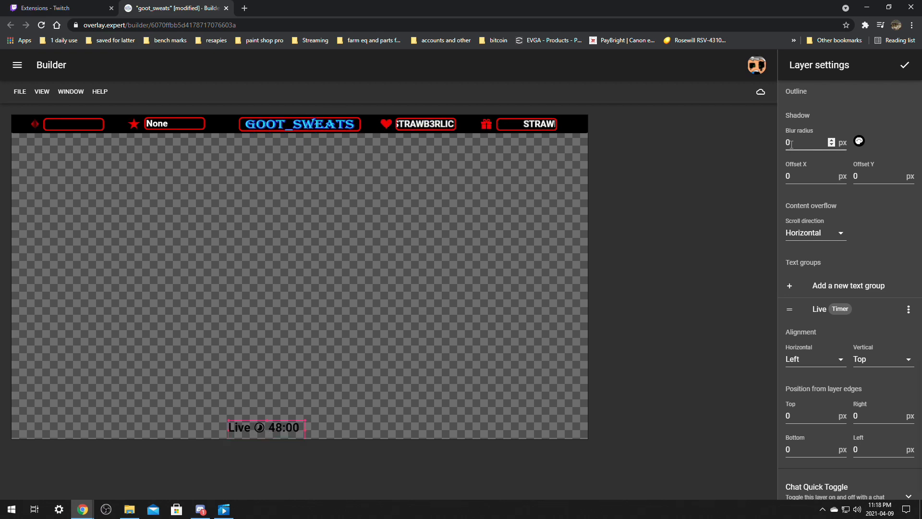
scroll(854, 236, "down", 1)
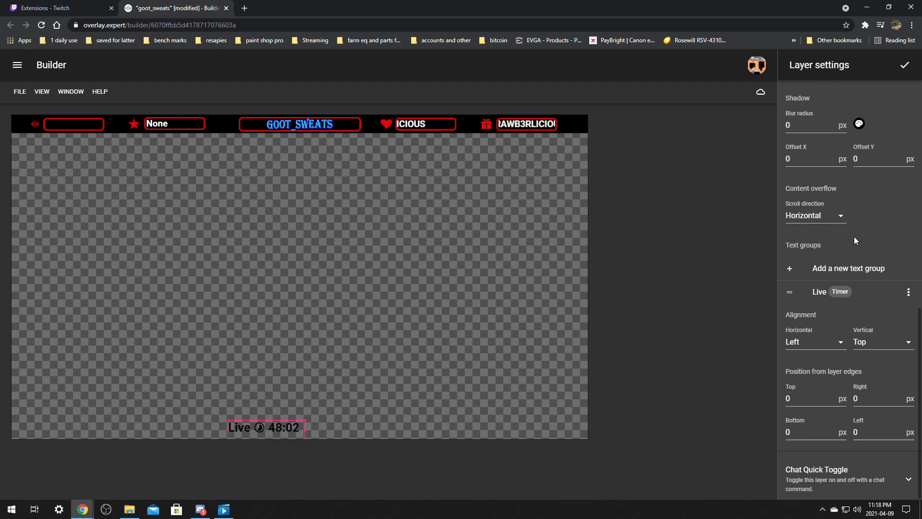
Change the timer layer's description to "live time" and accept the layer settings.
scroll(854, 237, "up", 7)
scroll(858, 211, "up", 3)
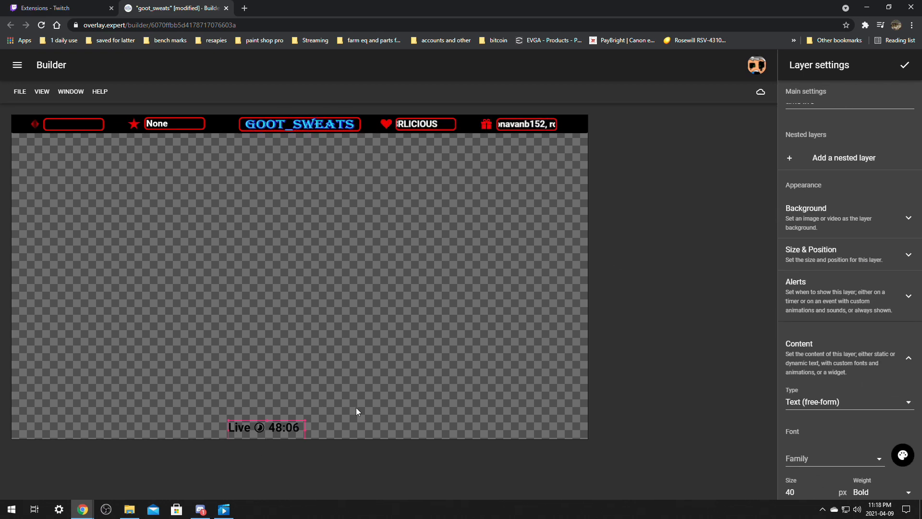
scroll(789, 168, "up", 1)
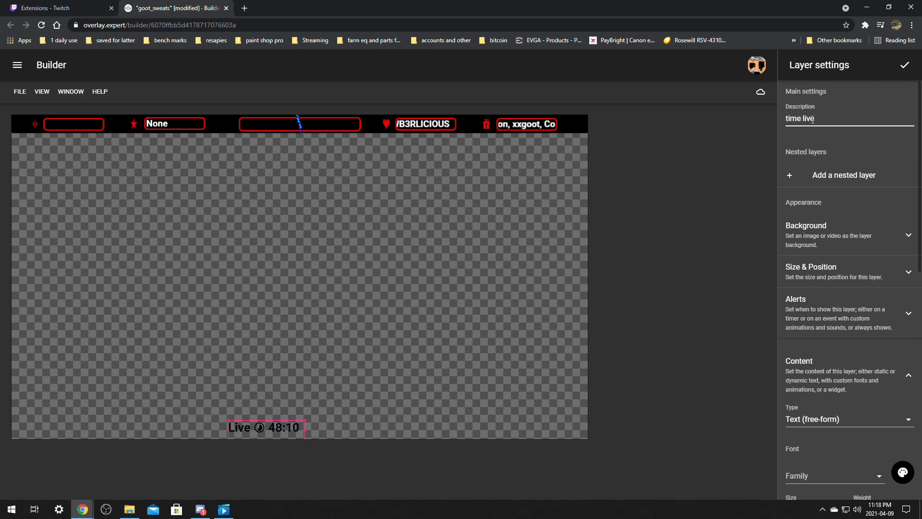
left_click_drag(804, 119, 783, 119)
key("BackSpace")
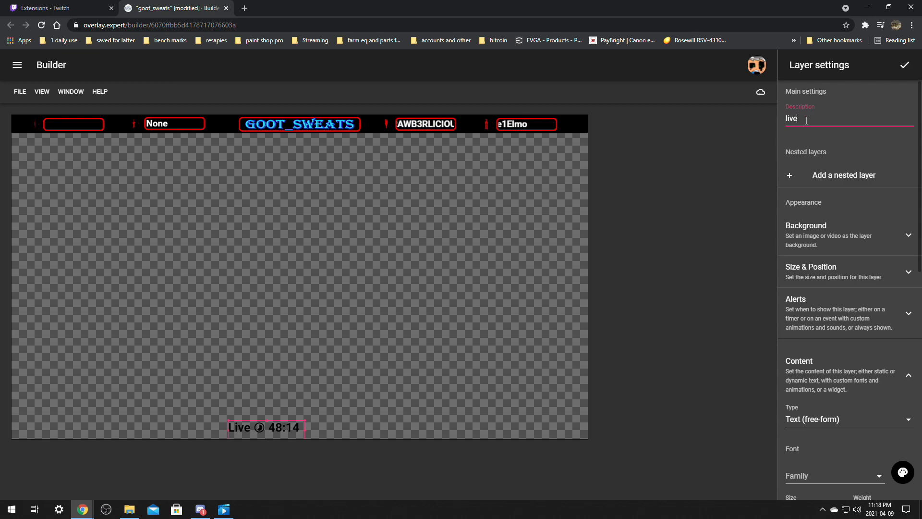
type("time")
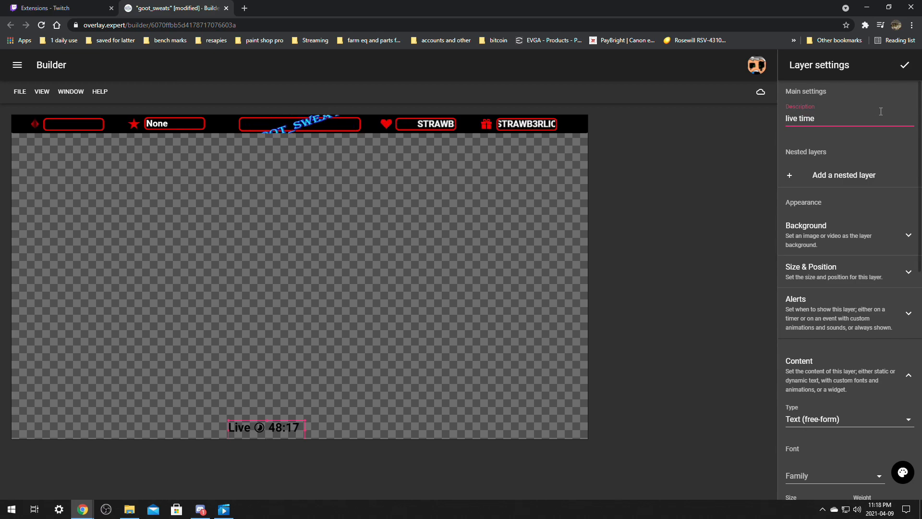
left_click(904, 65)
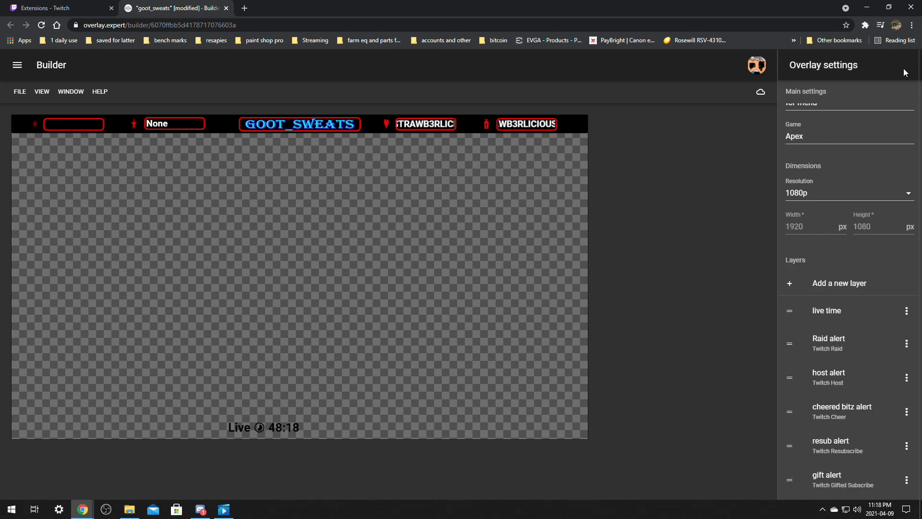
Shift the live timer text to the middle of the canvas's lower edge and deselect the layer.
left_click(282, 427)
mouse_move(282, 427)
left_mouse_down()
mouse_move(259, 429)
mouse_move(281, 426)
left_mouse_up()
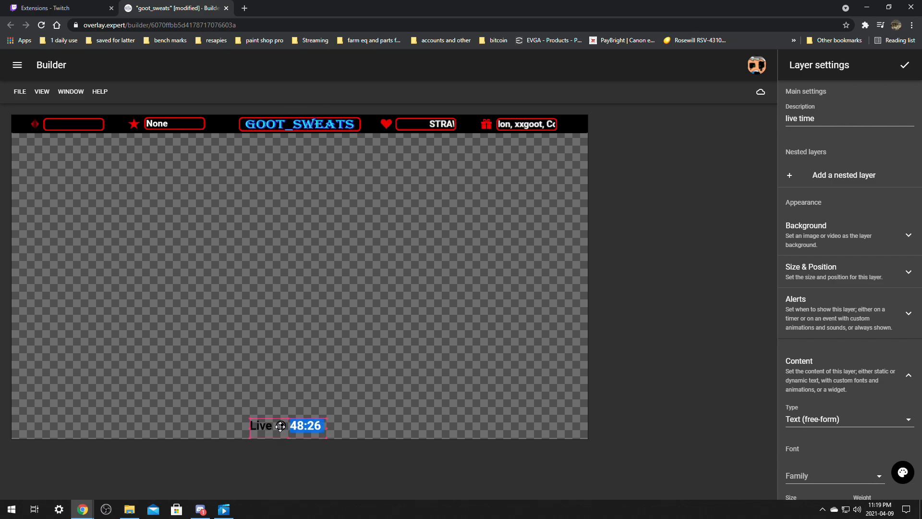
left_click(302, 374)
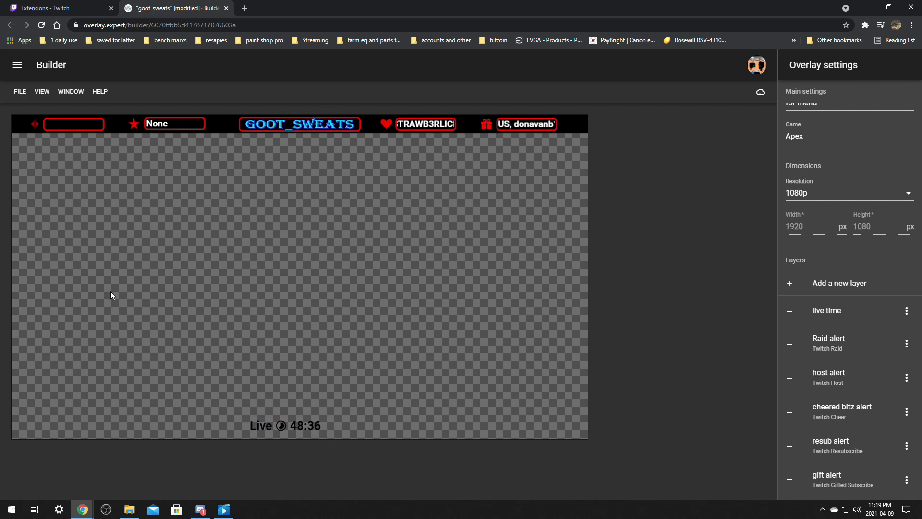
scroll(839, 276, "up", 2)
scroll(842, 264, "down", 6)
scroll(832, 336, "up", 6)
left_click(839, 367)
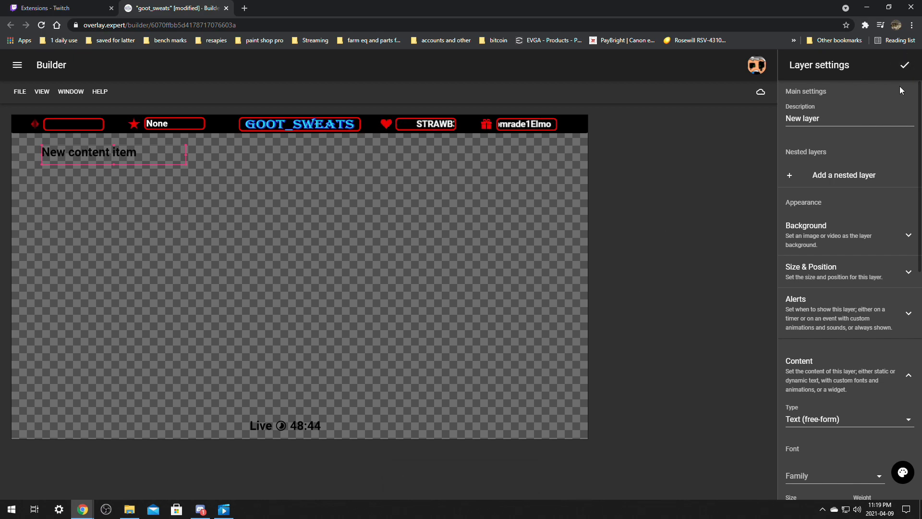
left_click(905, 65)
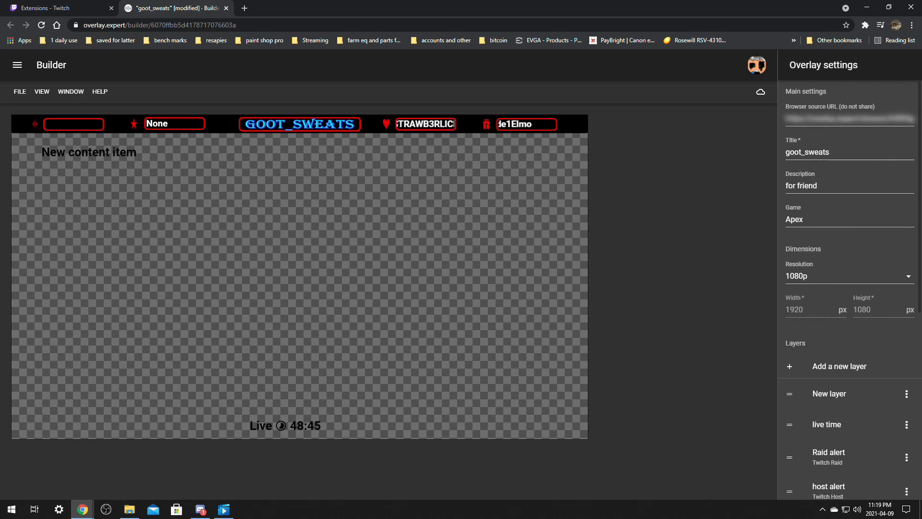
left_click(906, 394)
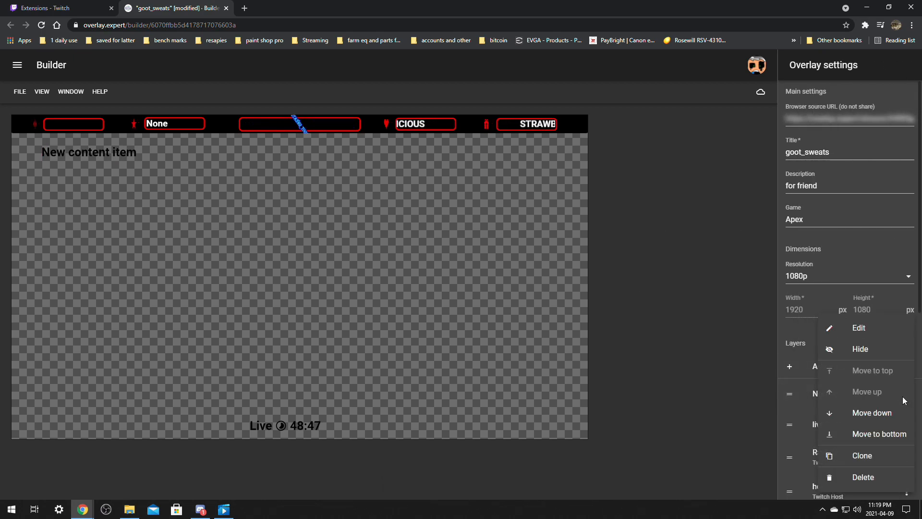
left_click(860, 478)
Save the goot_sweats overlay and close the Builder to return to the Twitch extension configuration.
scroll(815, 396, "down", 5)
scroll(823, 402, "down", 2)
scroll(848, 449, "up", 6)
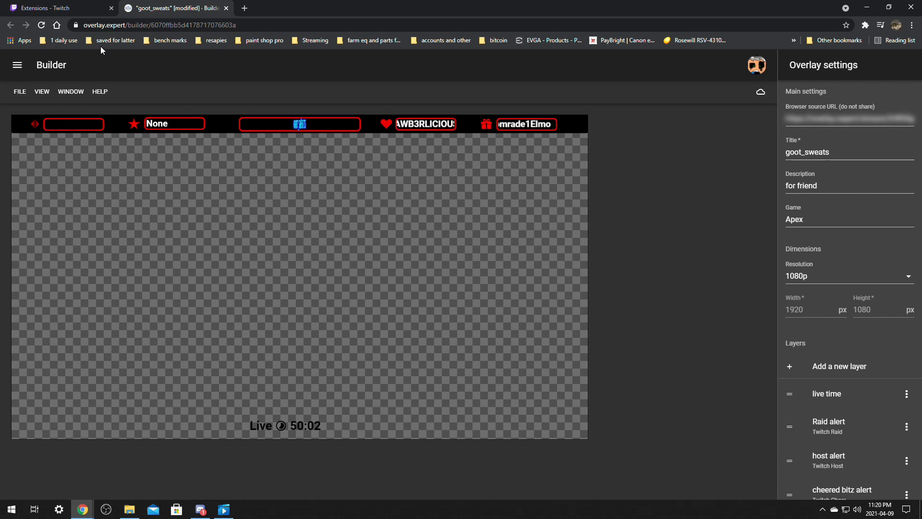
left_click(19, 91)
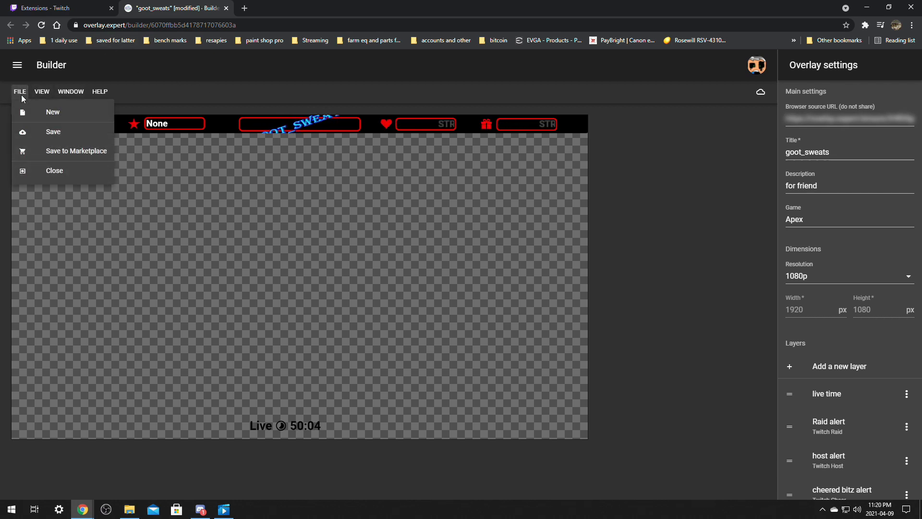
left_click(55, 135)
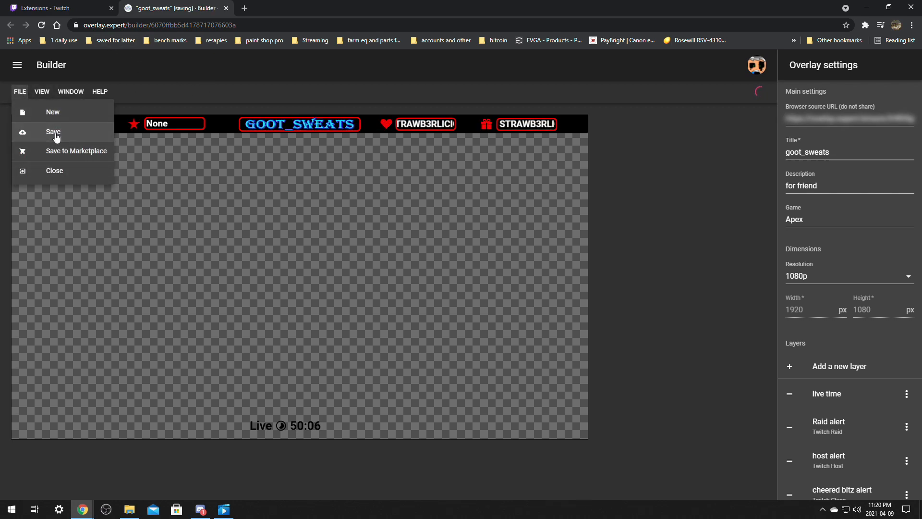
left_click(151, 146)
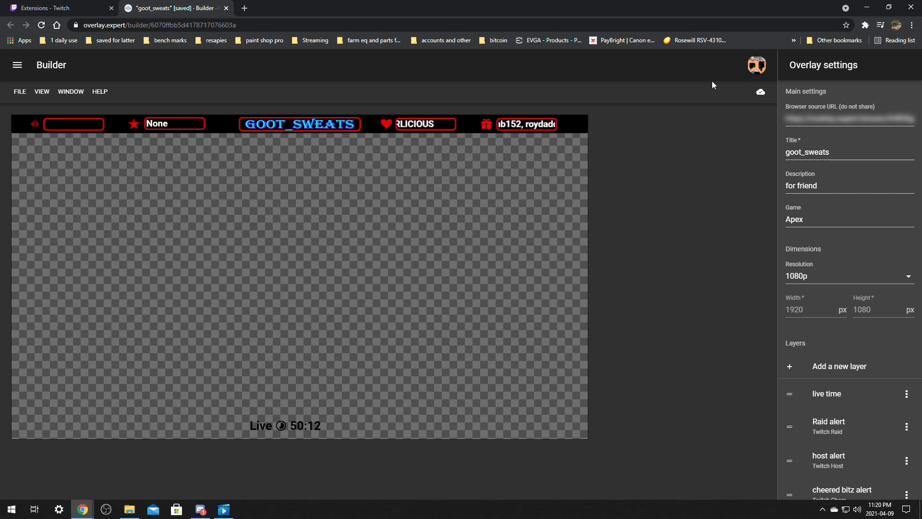
left_click(226, 8)
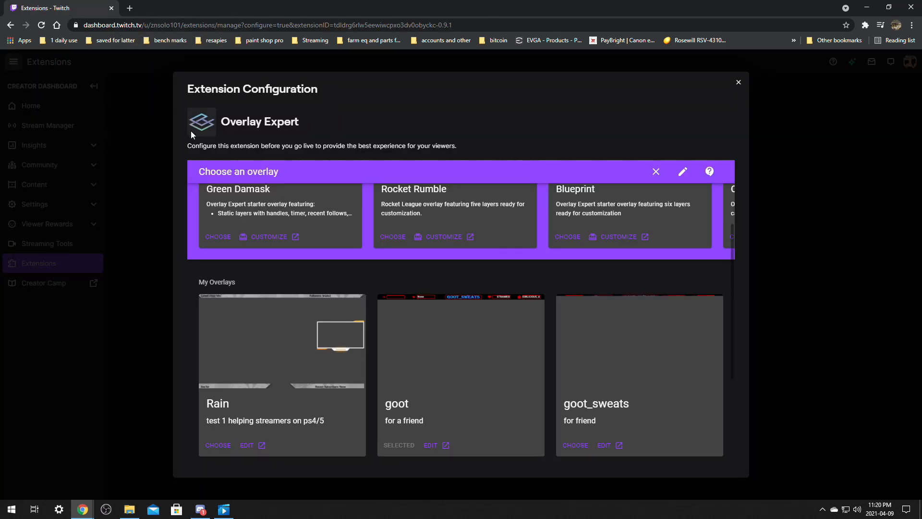
Choose goot_sweats from My Overlays as the overlay in use and close the extension configuration.
scroll(382, 180, "down", 2)
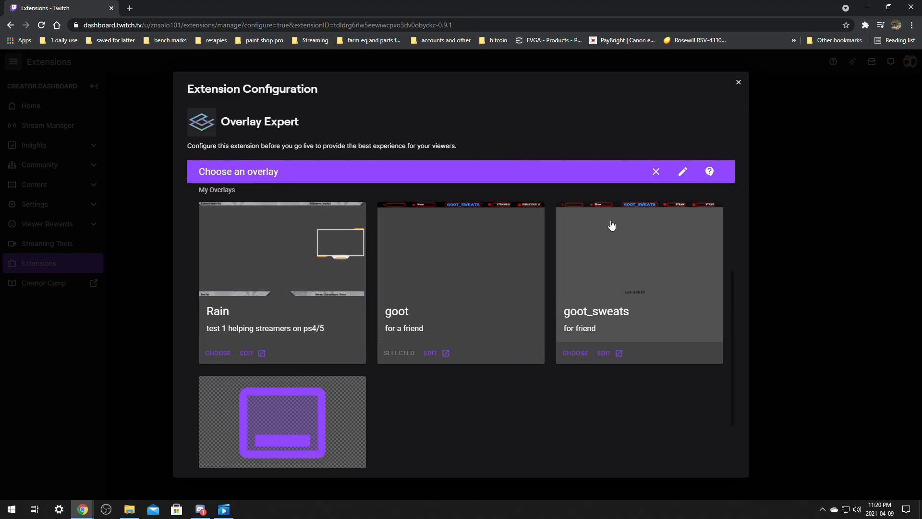
scroll(612, 226, "up", 1)
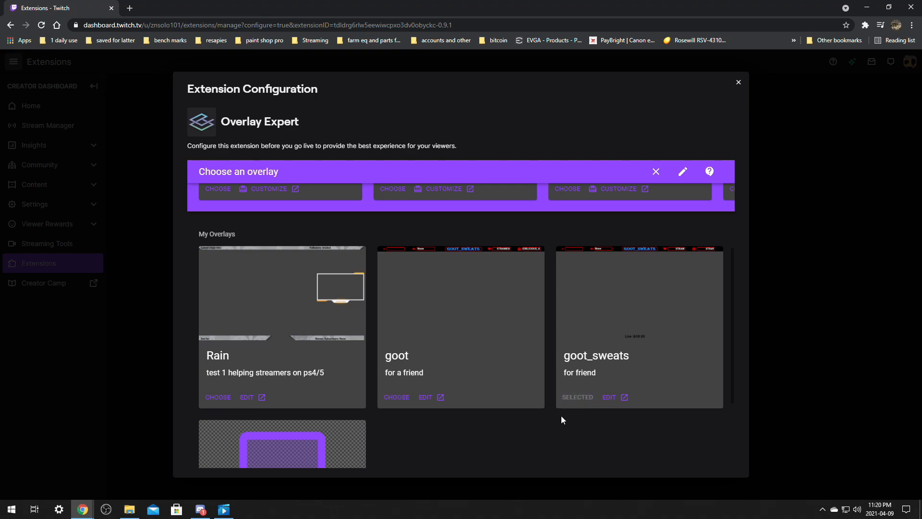
scroll(561, 419, "down", 2)
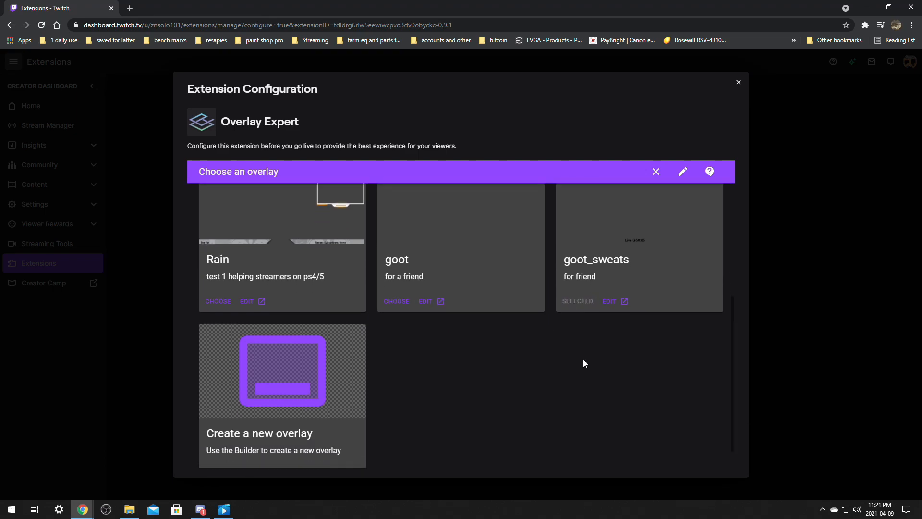
left_click(739, 83)
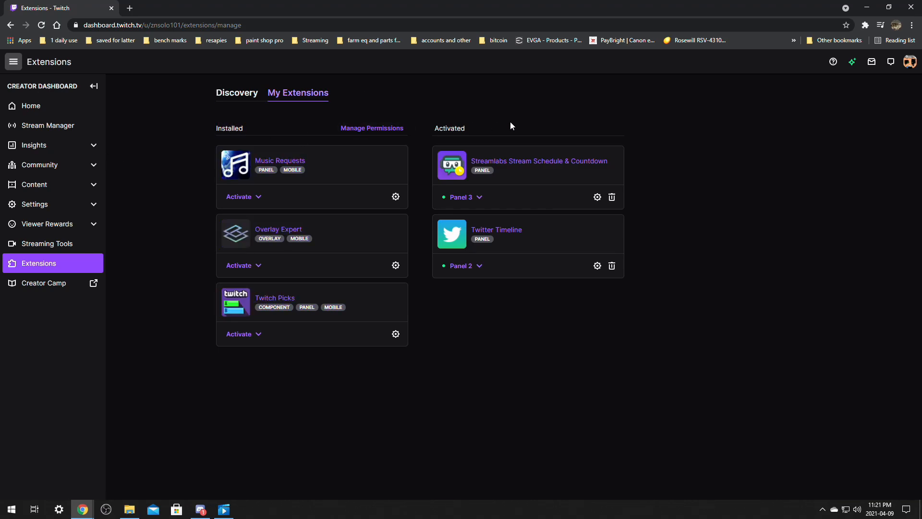
Activate the Overlay Expert extension as Overlay 1.
left_click(262, 267)
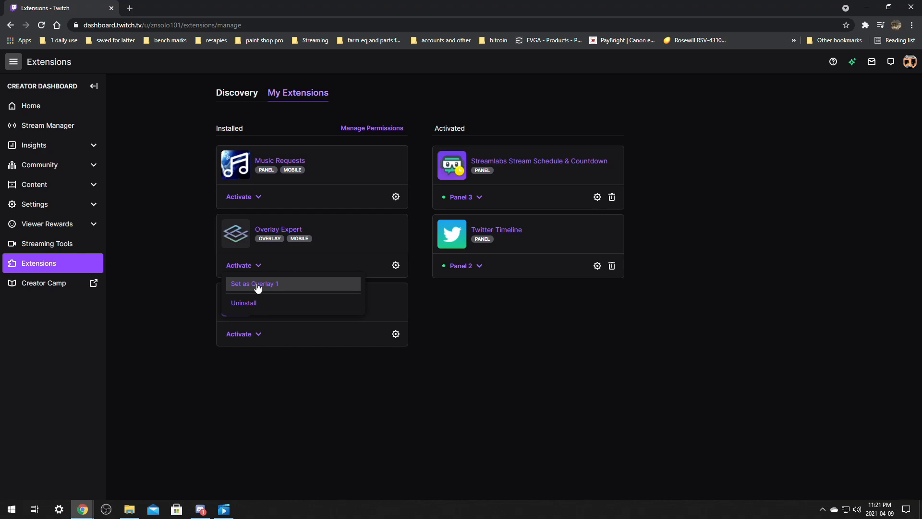
left_click(256, 285)
left_click(460, 300)
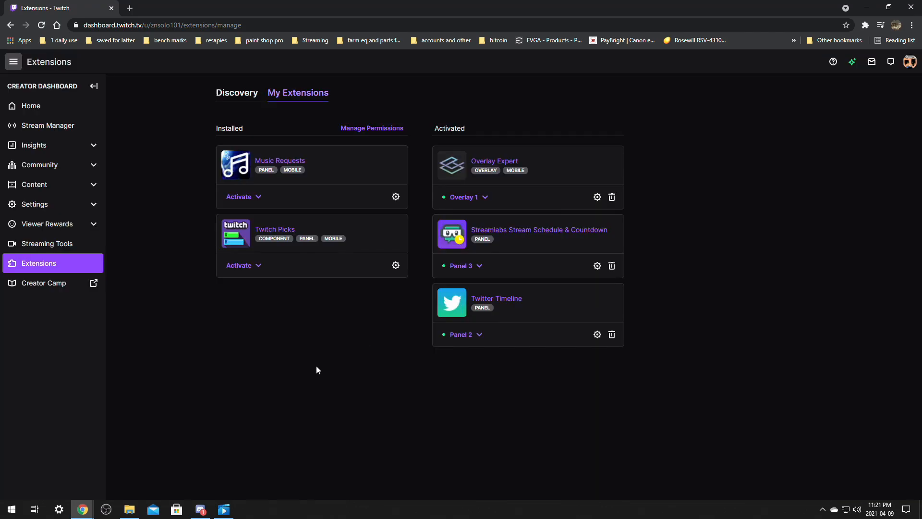